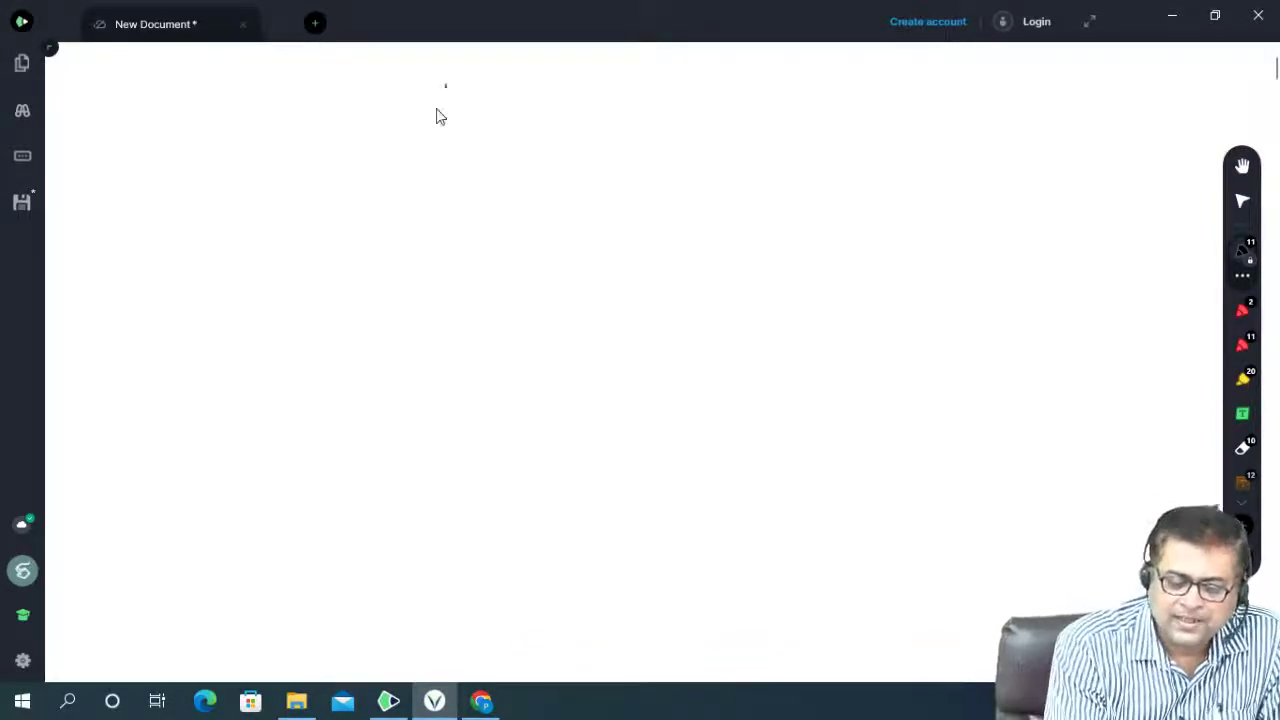
Step: Handwrite 'Salary 1200000' at the top of the board
mouse_move(446, 86)
mouse_down()
mouse_move(416, 122)
mouse_move(488, 118)
mouse_move(494, 146)
mouse_up()
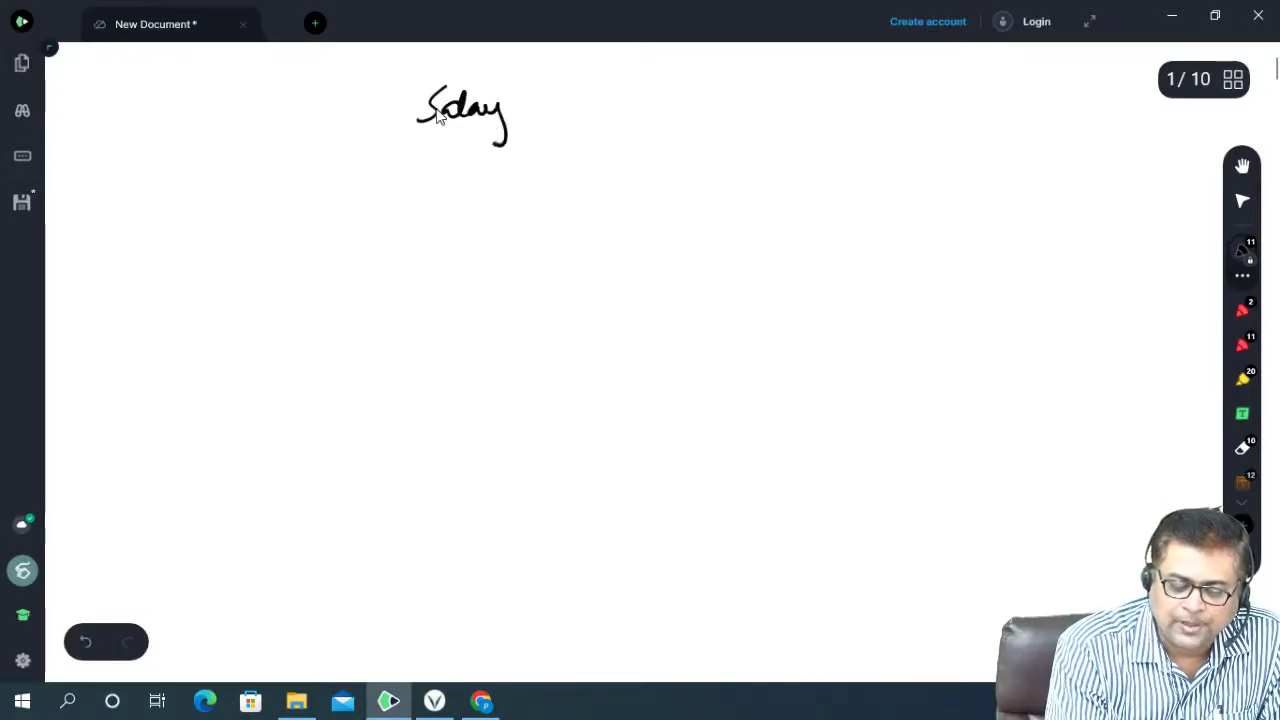
drag(626, 87, 626, 110)
mouse_move(636, 90)
mouse_down()
mouse_move(640, 110)
mouse_move(706, 88)
mouse_move(722, 99)
mouse_up()
click(648, 121)
click(677, 118)
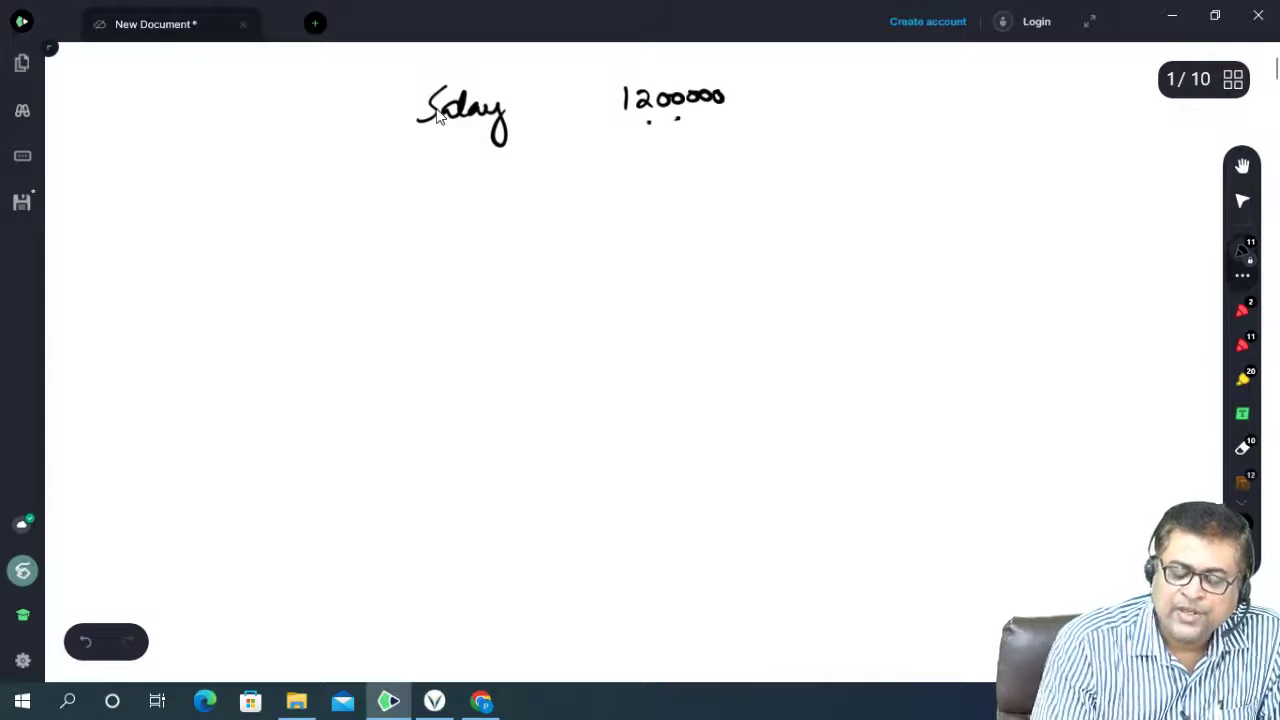
Step: Write 'Ln: Std. ded. 50000' below, underline it, and write the net 1150000 beside
mouse_move(412, 162)
mouse_down()
mouse_move(402, 180)
mouse_move(461, 176)
mouse_up()
mouse_move(478, 160)
mouse_down()
mouse_move(479, 177)
mouse_move(540, 157)
mouse_move(546, 168)
mouse_up()
drag(565, 162, 565, 149)
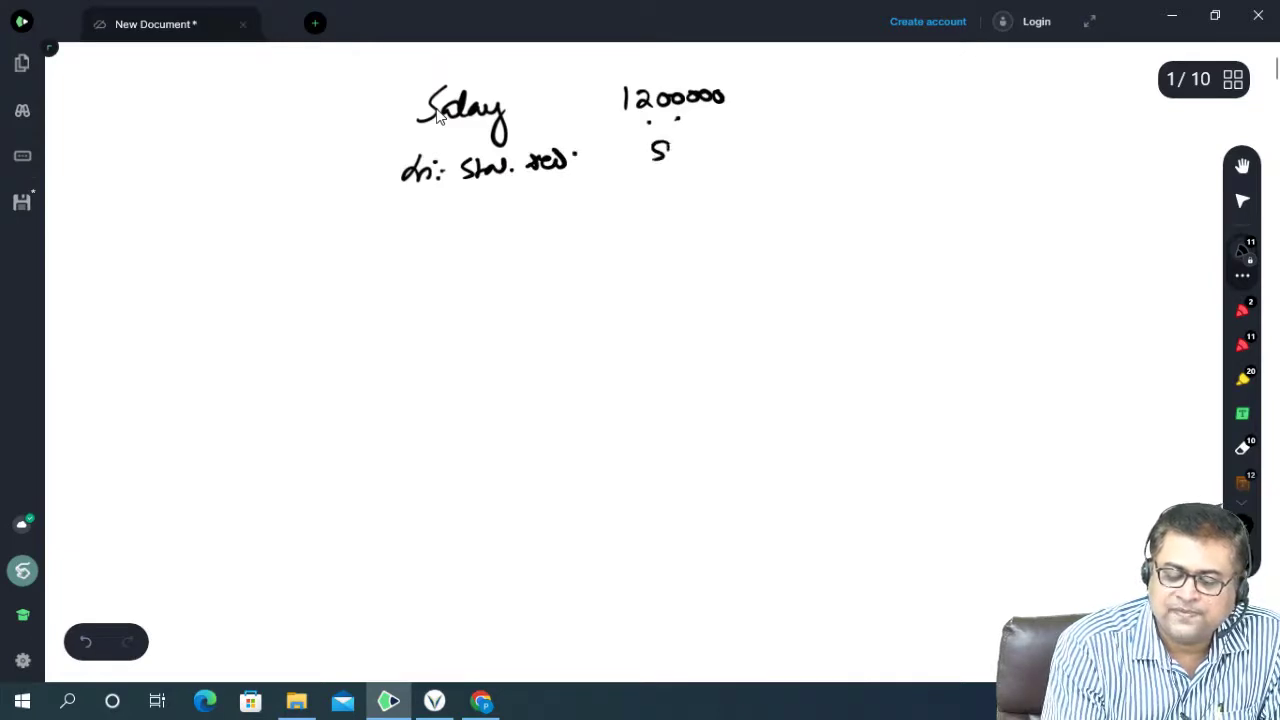
drag(672, 140, 670, 142)
mouse_move(690, 142)
mouse_down()
mouse_move(692, 153)
mouse_move(720, 142)
mouse_up()
drag(618, 170, 766, 158)
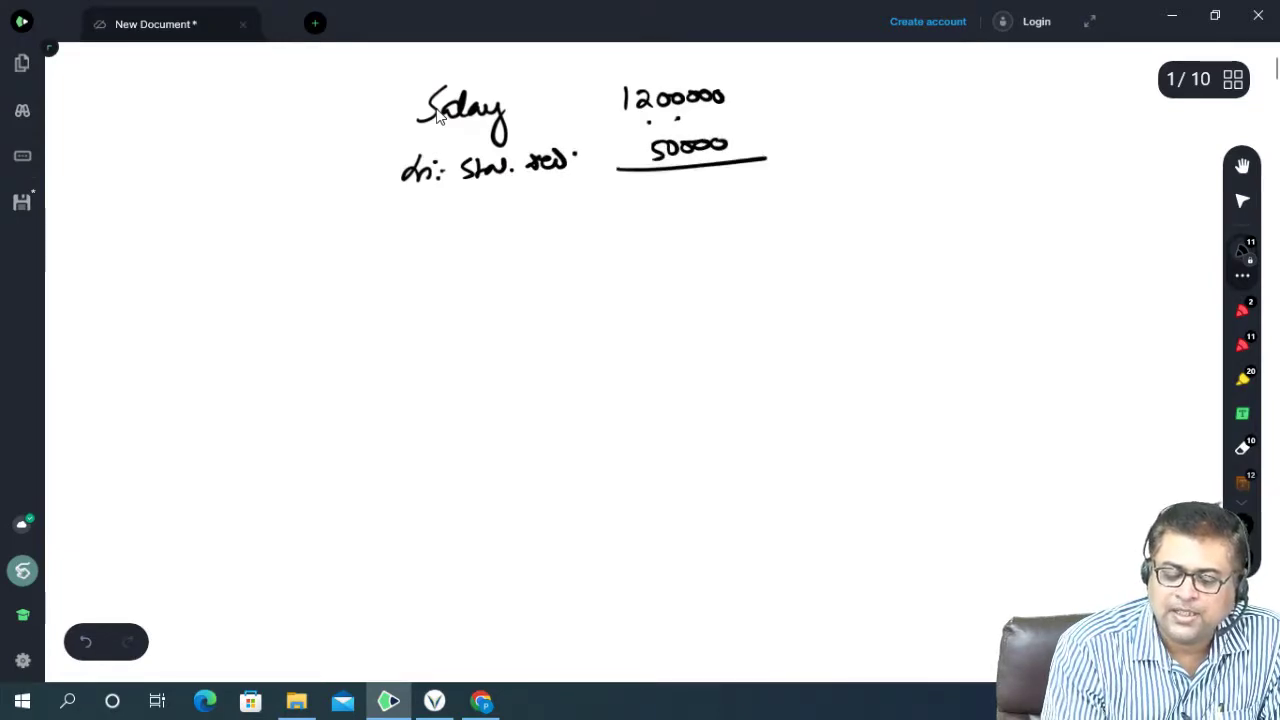
drag(868, 130, 946, 128)
drag(896, 151, 897, 153)
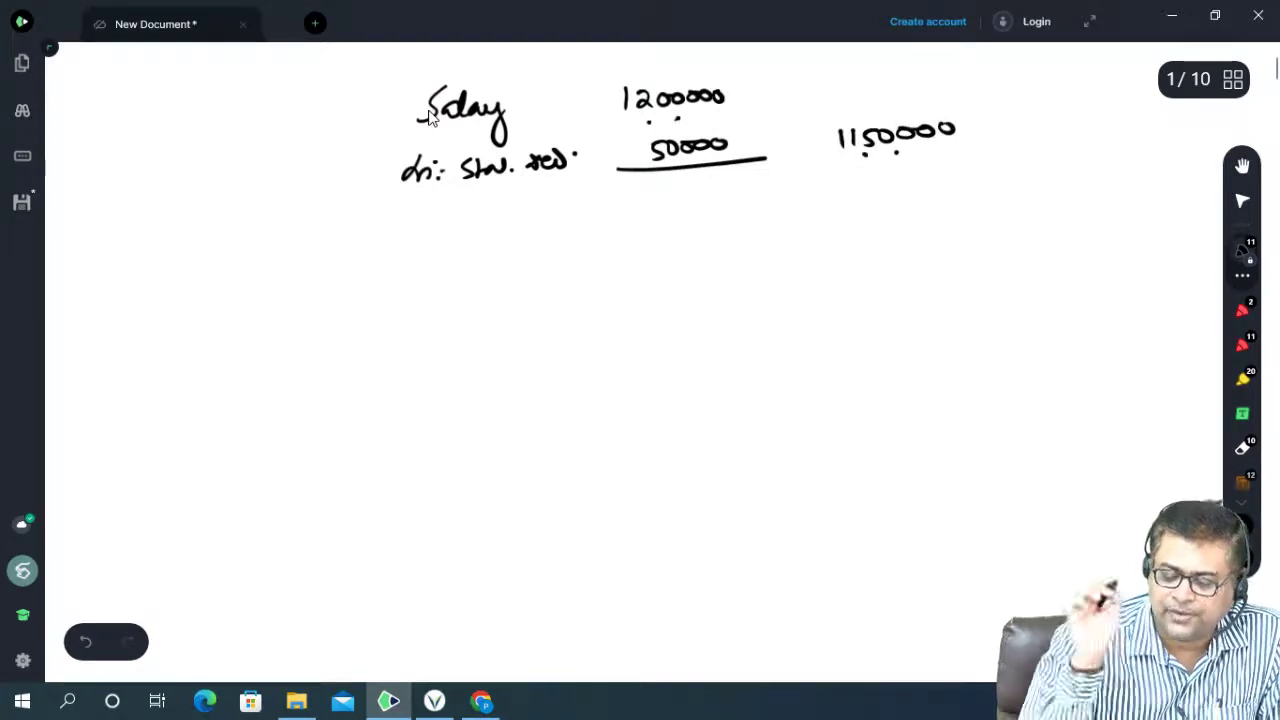
Step: Write '1. IFOS - dividend' with 10000 on the right and draw a total line
mouse_move(428, 232)
mouse_down()
mouse_move(429, 255)
mouse_move(484, 249)
mouse_up()
drag(510, 235, 511, 237)
mouse_move(421, 267)
mouse_down()
mouse_move(511, 253)
mouse_move(492, 286)
mouse_move(540, 282)
mouse_move(556, 260)
mouse_move(584, 278)
mouse_move(600, 262)
mouse_up()
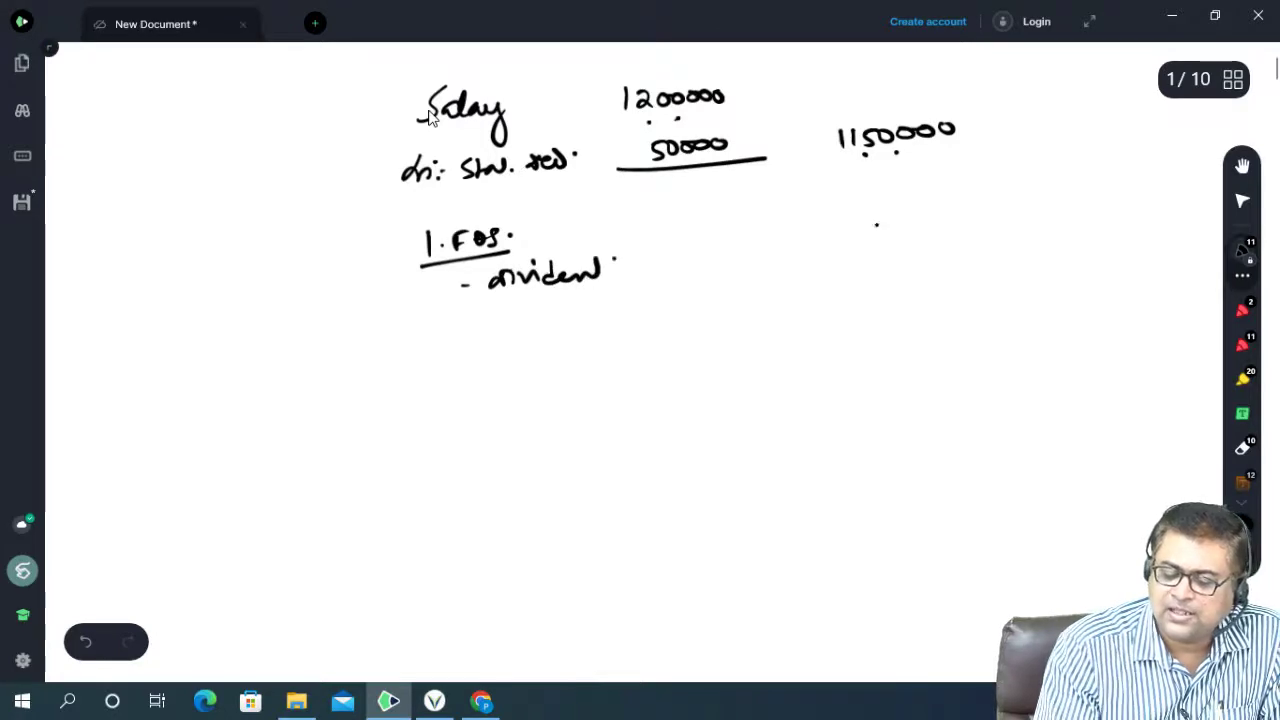
drag(878, 222, 877, 242)
drag(898, 226, 954, 224)
click(948, 226)
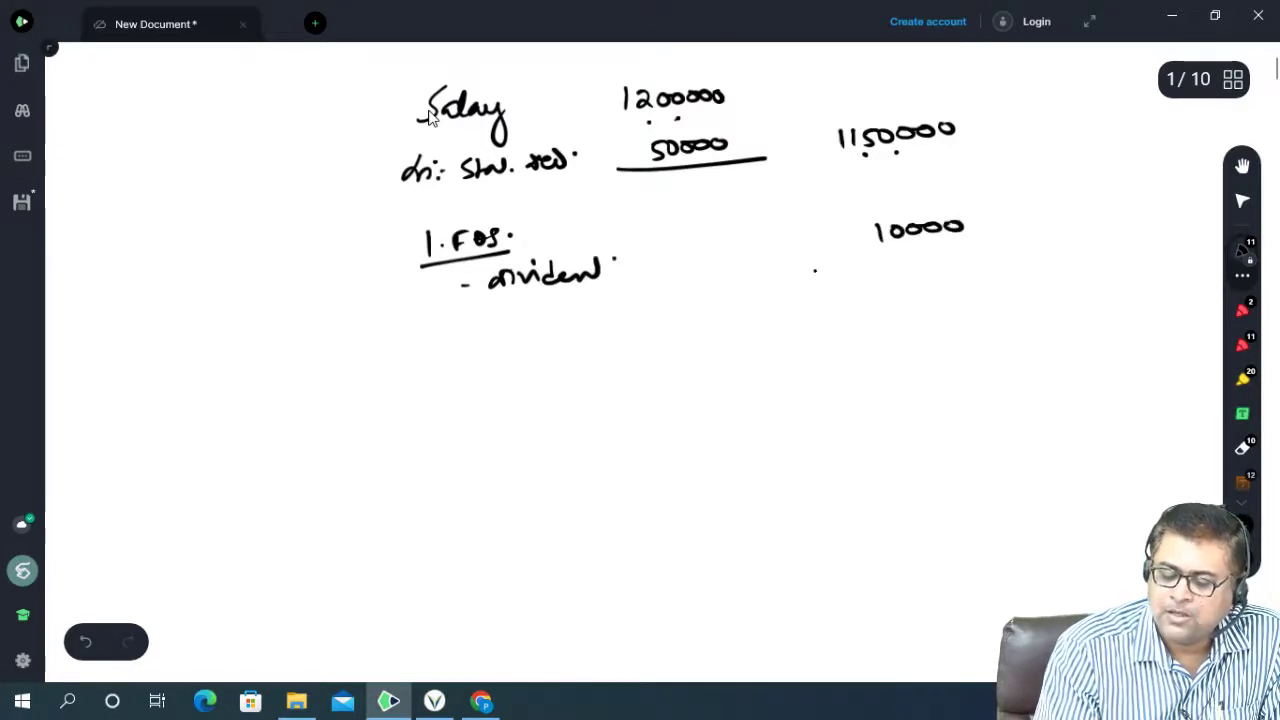
drag(813, 270, 1029, 258)
Step: Write the total 11,60,000 under the line and label it G.T.I
click(884, 315)
mouse_move(872, 288)
mouse_down()
mouse_move(873, 310)
mouse_move(980, 292)
mouse_up()
click(924, 307)
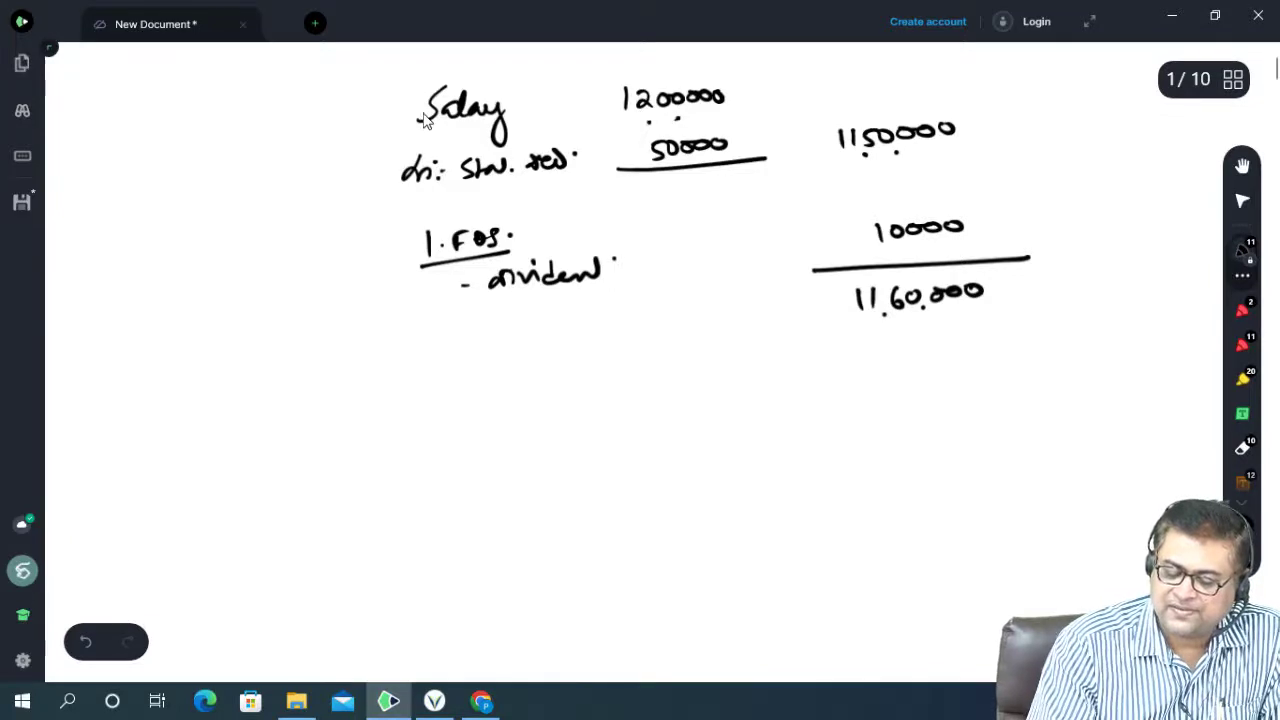
mouse_move(592, 300)
mouse_down()
mouse_move(574, 318)
mouse_move(630, 324)
mouse_move(646, 301)
mouse_up()
click(604, 318)
click(654, 316)
mouse_move(671, 302)
mouse_down()
mouse_move(671, 328)
mouse_move(680, 300)
mouse_up()
drag(664, 328, 682, 326)
click(692, 314)
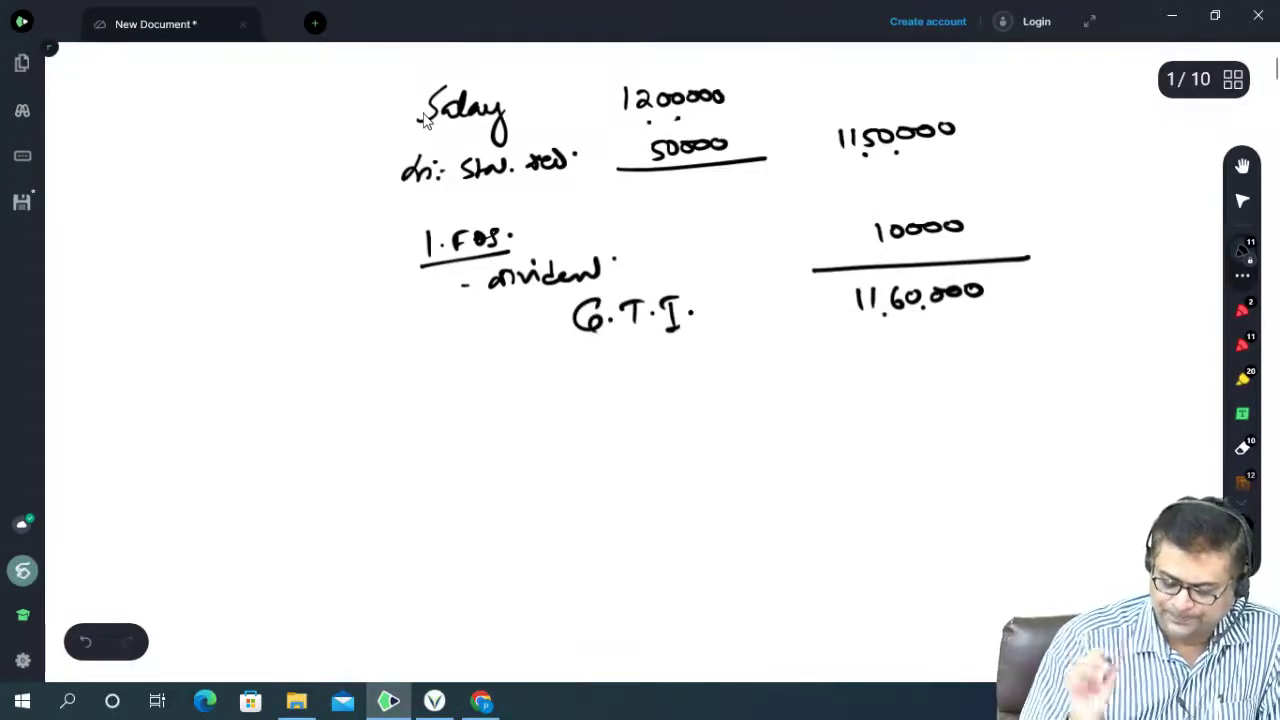
Step: Begin the 'Ln: Ded' deductions line below
drag(430, 378, 432, 402)
mouse_move(430, 392)
mouse_down()
mouse_move(554, 372)
mouse_move(596, 396)
mouse_move(664, 370)
mouse_up()
click(458, 380)
click(458, 392)
Step: Complete 'Ded. u/ch. VIA' and list '- 80C' with a 150000 deduction
mouse_move(672, 370)
mouse_down()
mouse_move(673, 384)
mouse_move(684, 364)
mouse_up()
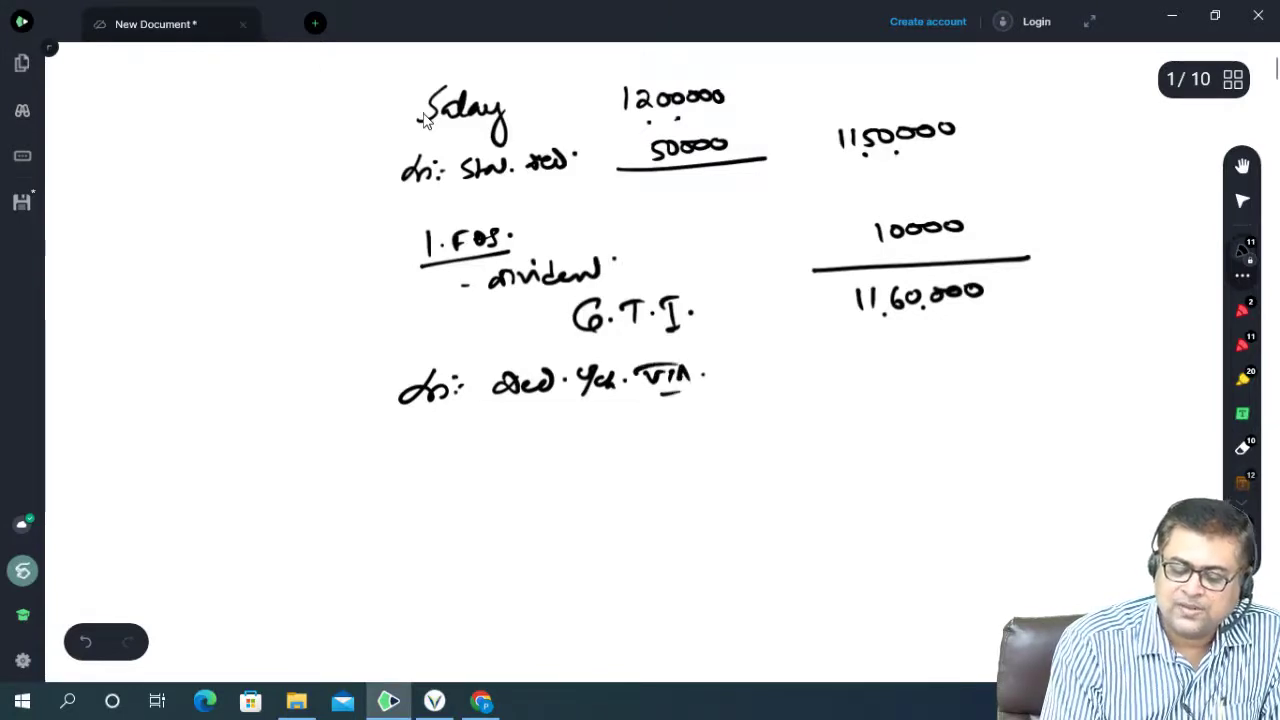
drag(468, 456, 479, 456)
mouse_move(520, 432)
mouse_down()
mouse_move(506, 452)
mouse_move(536, 450)
mouse_up()
click(570, 436)
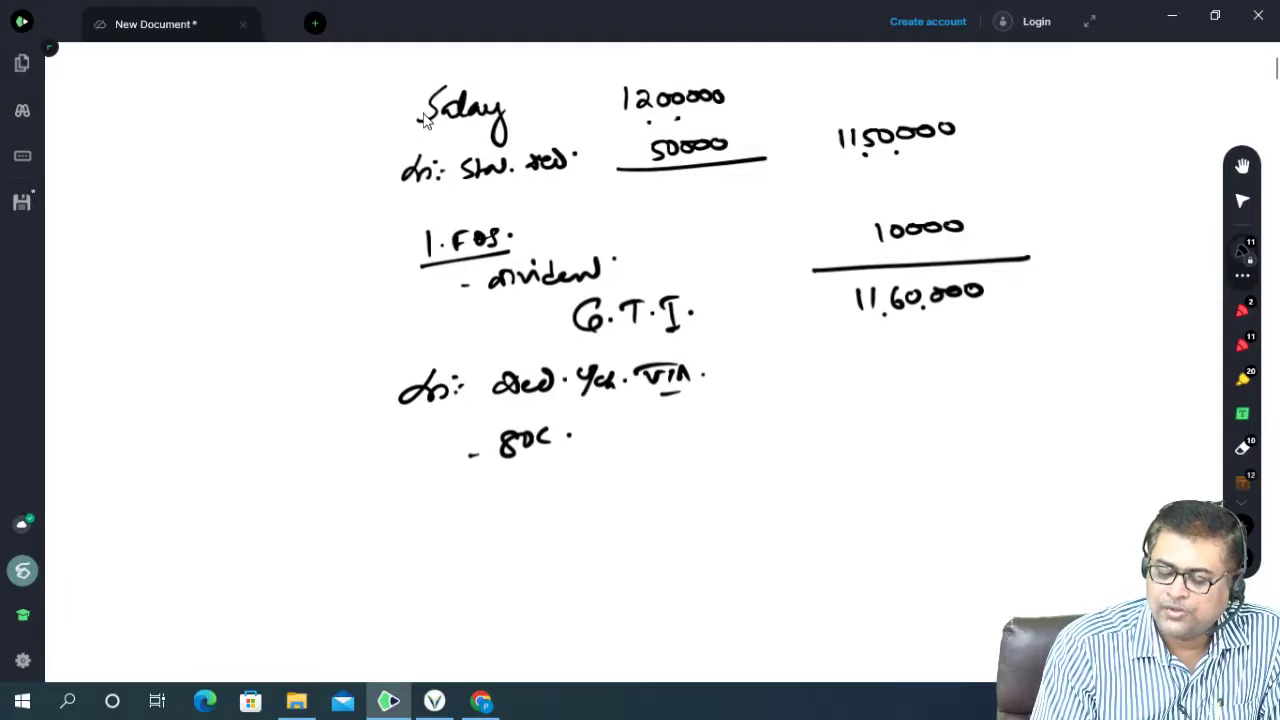
drag(878, 374, 876, 393)
drag(898, 372, 914, 384)
drag(928, 370, 960, 364)
drag(980, 362, 978, 364)
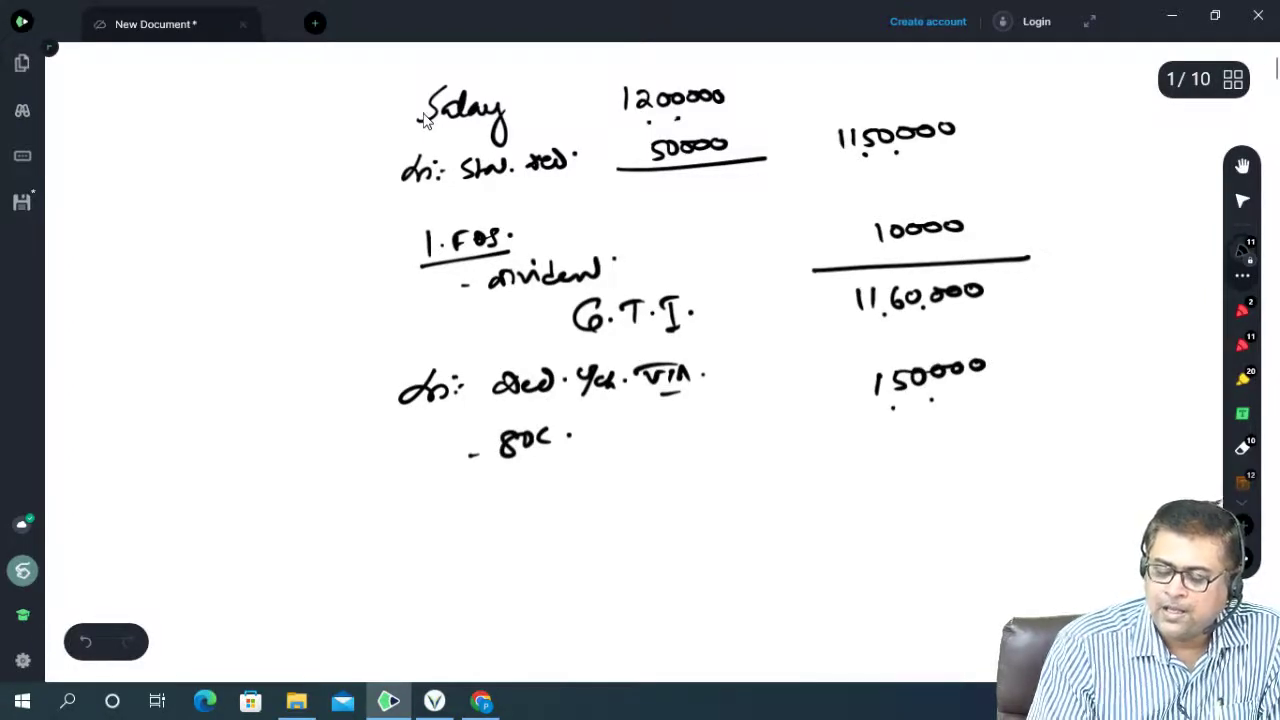
Step: List '- 80D' with 10,000 and underline the deductions
drag(469, 494, 480, 494)
drag(516, 482, 546, 470)
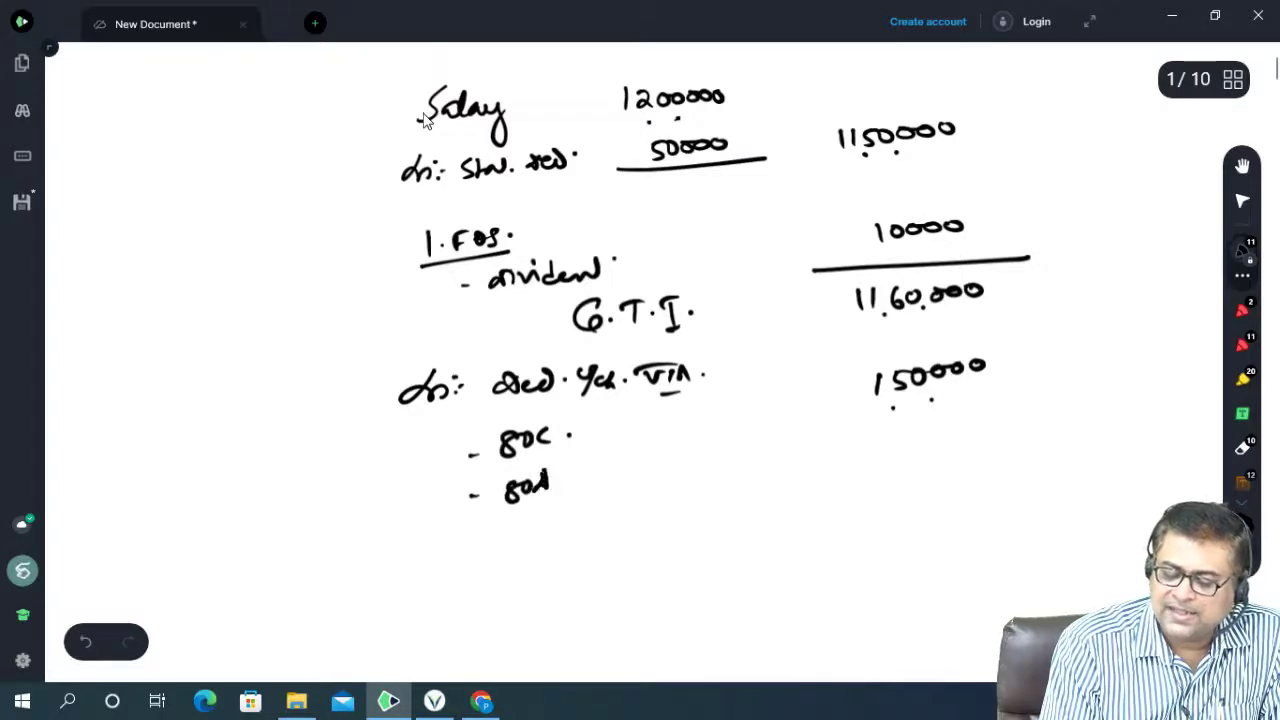
click(565, 477)
click(903, 431)
drag(933, 436, 930, 445)
drag(950, 424, 982, 422)
drag(818, 470, 1064, 452)
click(1045, 444)
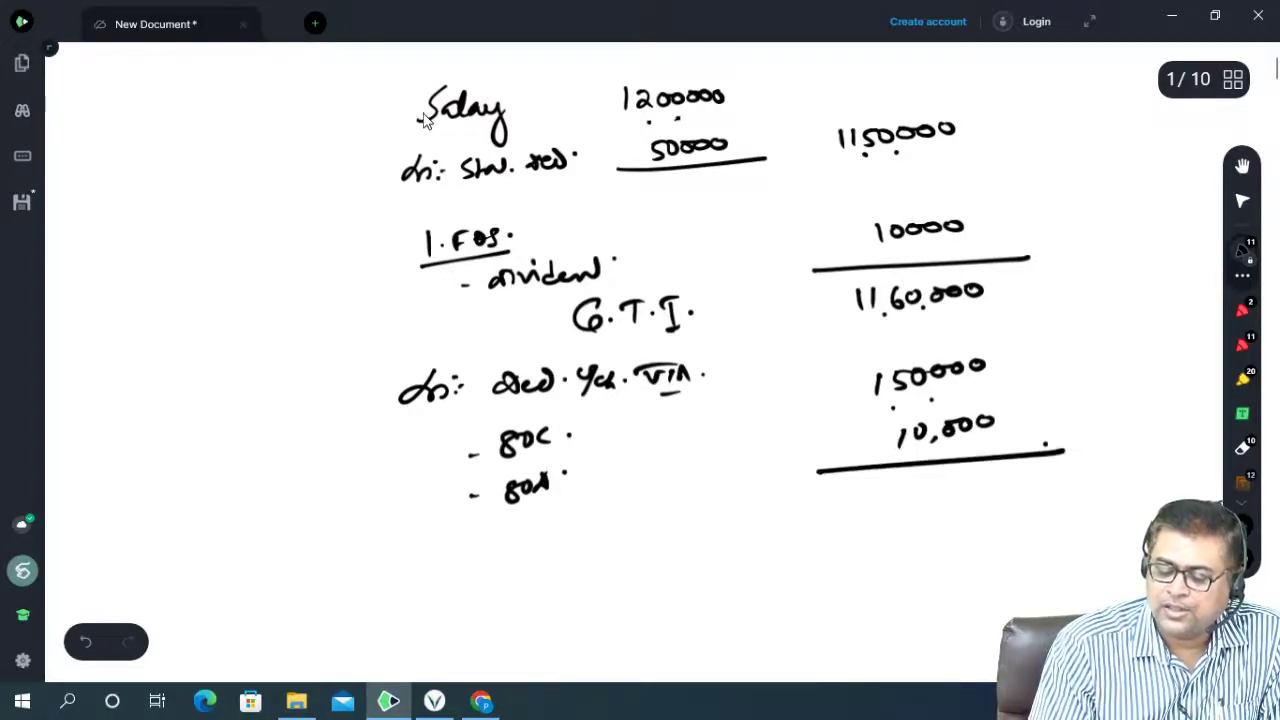
Step: Write the taxable income 10,00,000 and double-underline it
mouse_move(866, 484)
mouse_down()
mouse_move(864, 505)
mouse_move(882, 488)
mouse_up()
drag(892, 500, 924, 486)
drag(934, 496, 1000, 478)
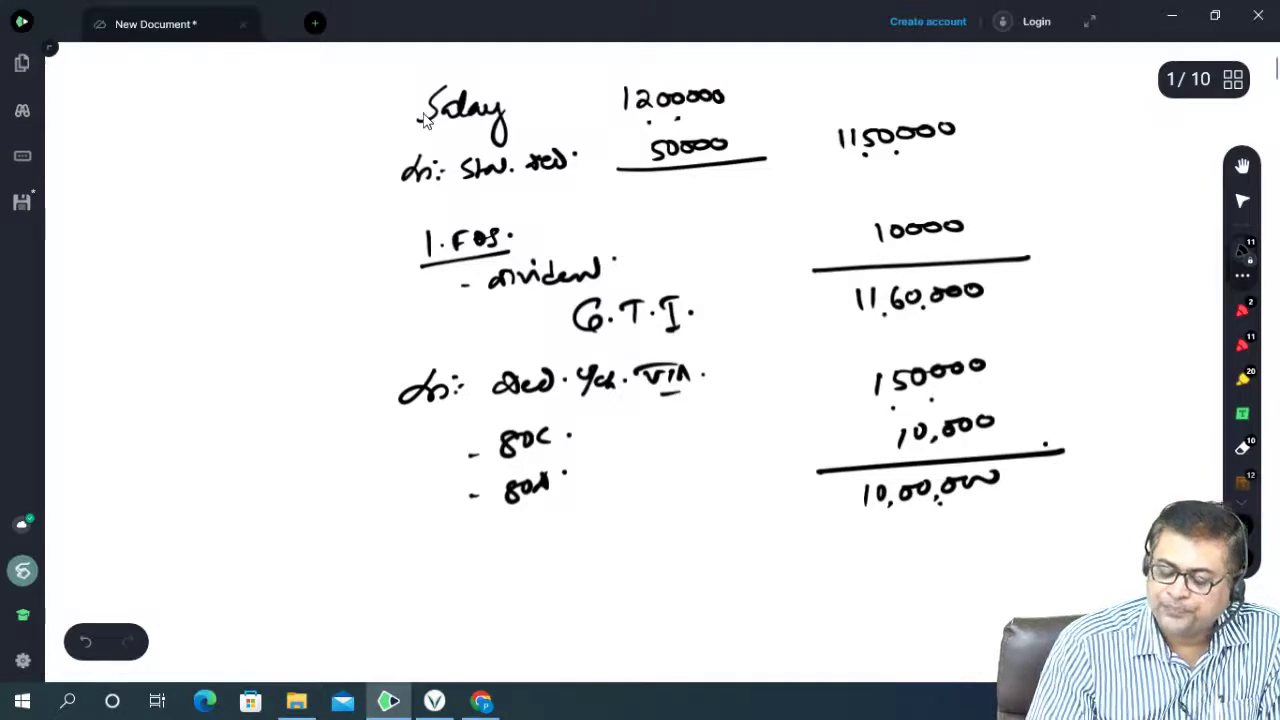
drag(850, 498, 1040, 488)
drag(826, 520, 1030, 506)
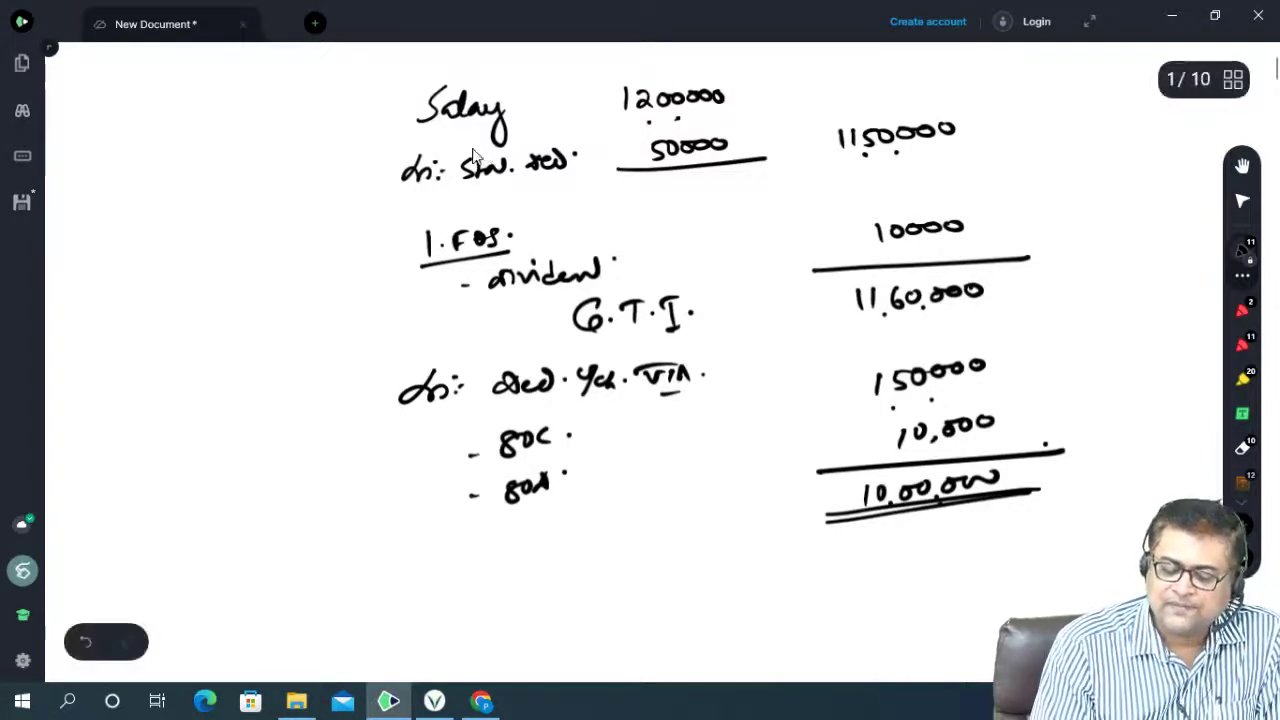
Step: Write the 250000 exempt slab and the second slab, fixing its zeros, with 12500 tax
mouse_move(484, 562)
mouse_down()
mouse_move(500, 578)
mouse_move(584, 554)
mouse_up()
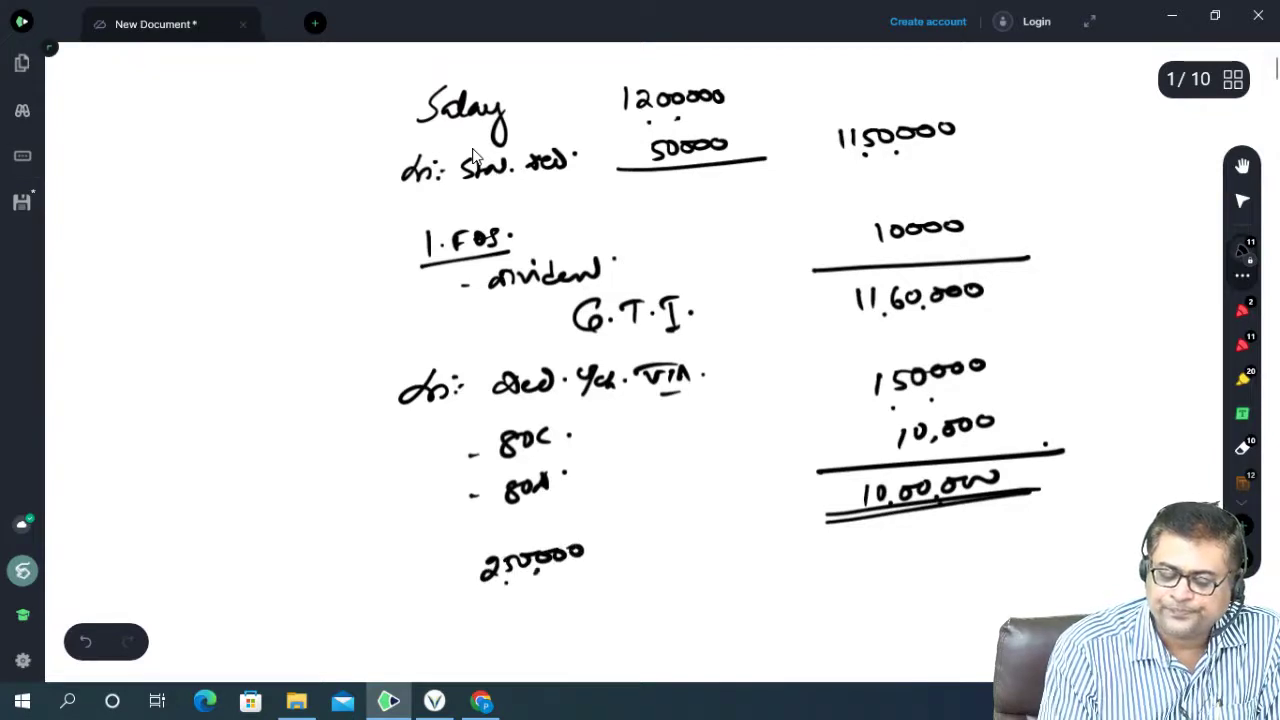
drag(720, 532, 776, 536)
mouse_move(486, 594)
mouse_down()
mouse_move(494, 608)
mouse_move(524, 600)
mouse_up()
mouse_move(544, 584)
mouse_down()
mouse_move(540, 596)
mouse_move(568, 594)
mouse_up()
drag(570, 582, 588, 588)
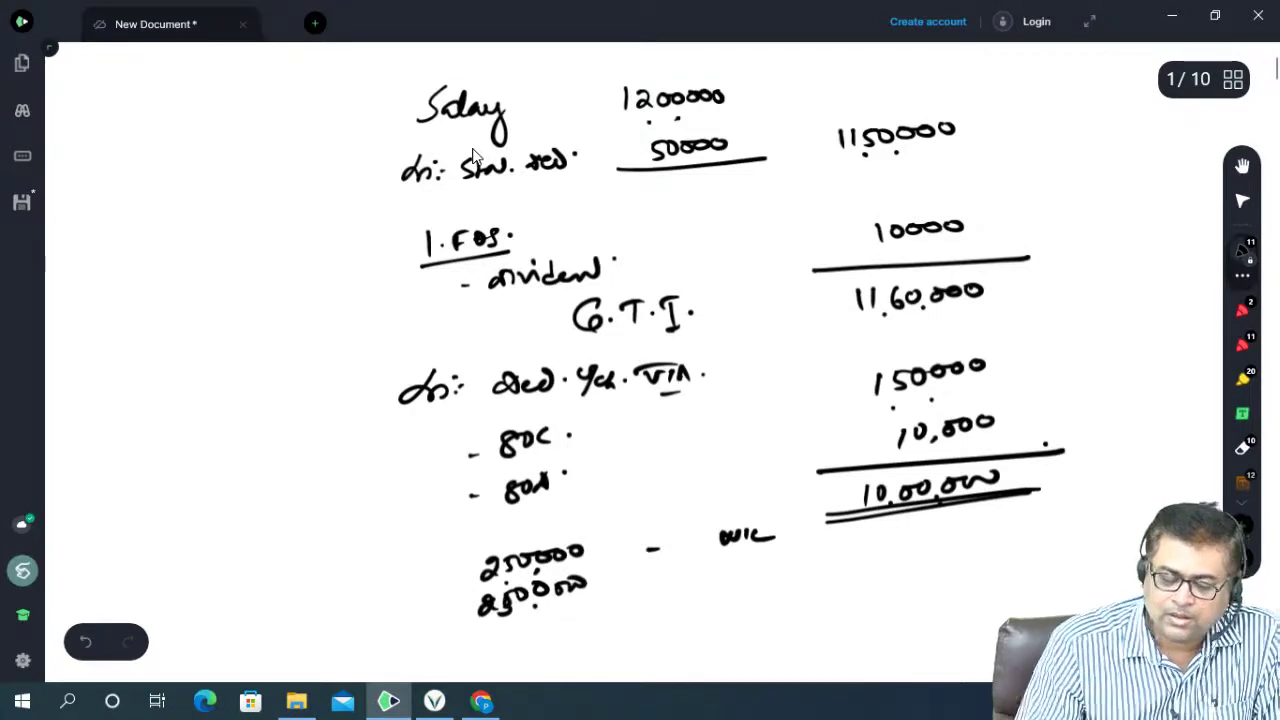
click(1242, 447)
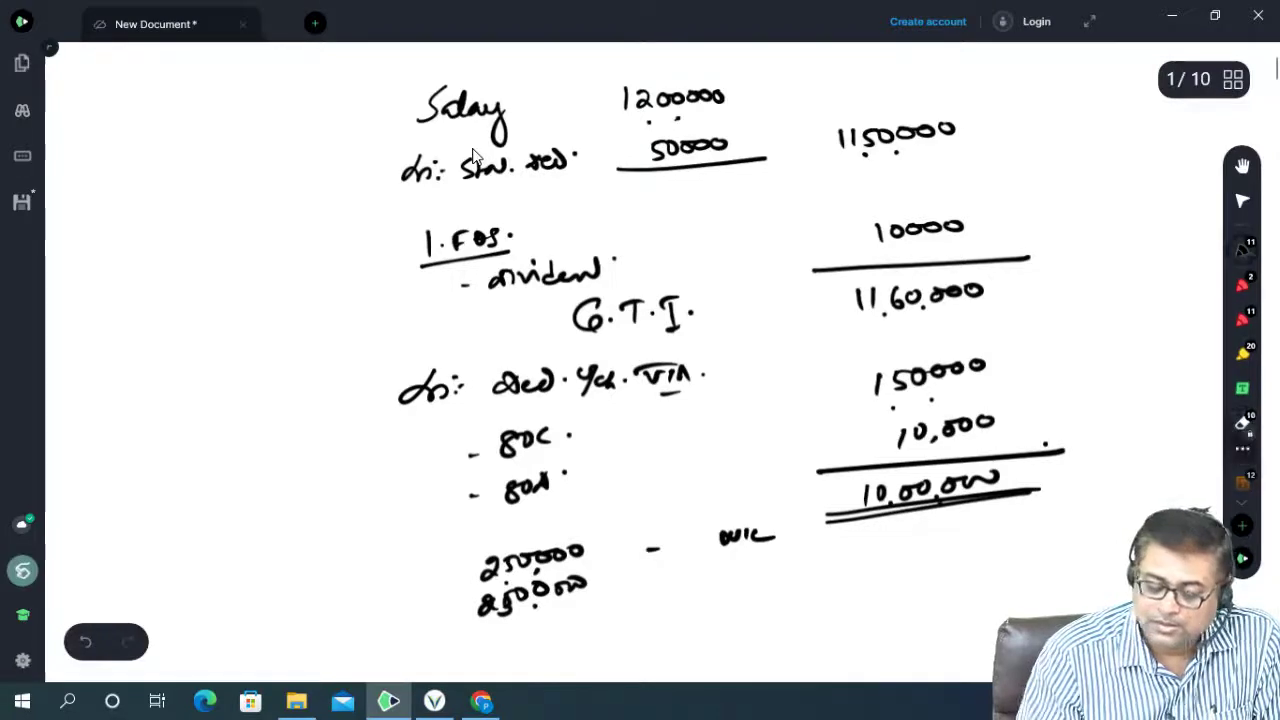
drag(590, 588, 550, 582)
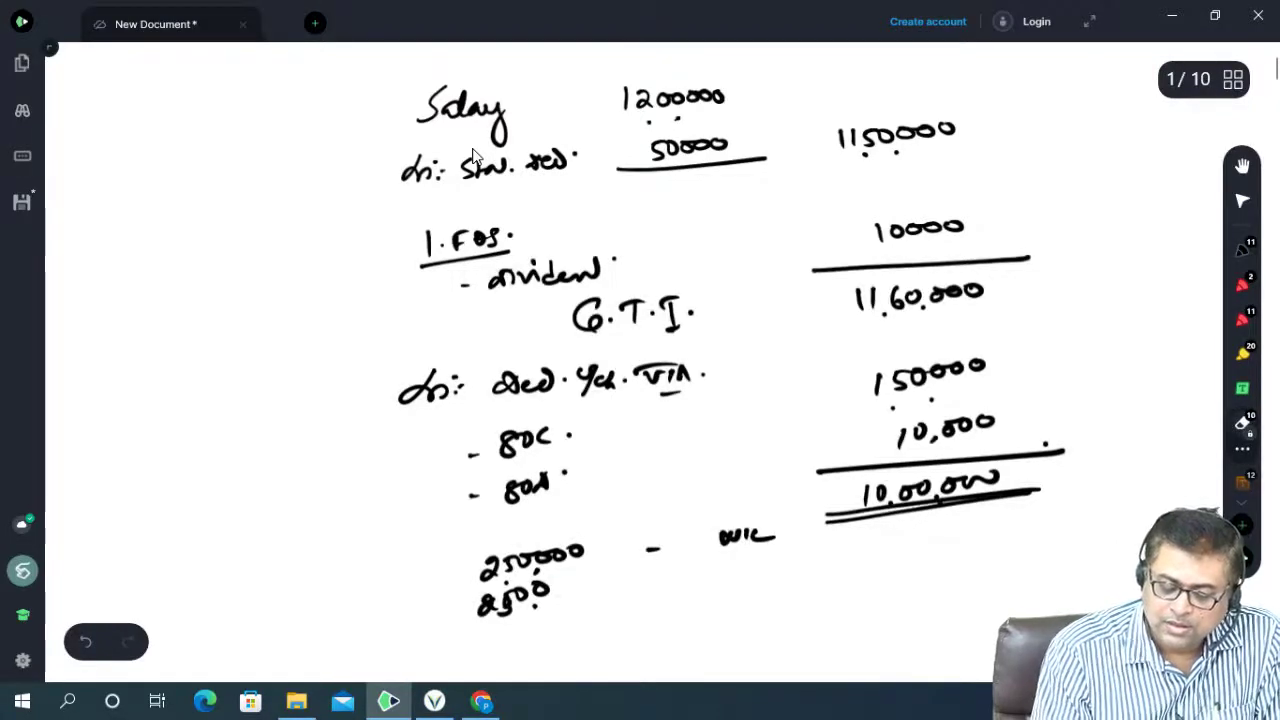
key(p)
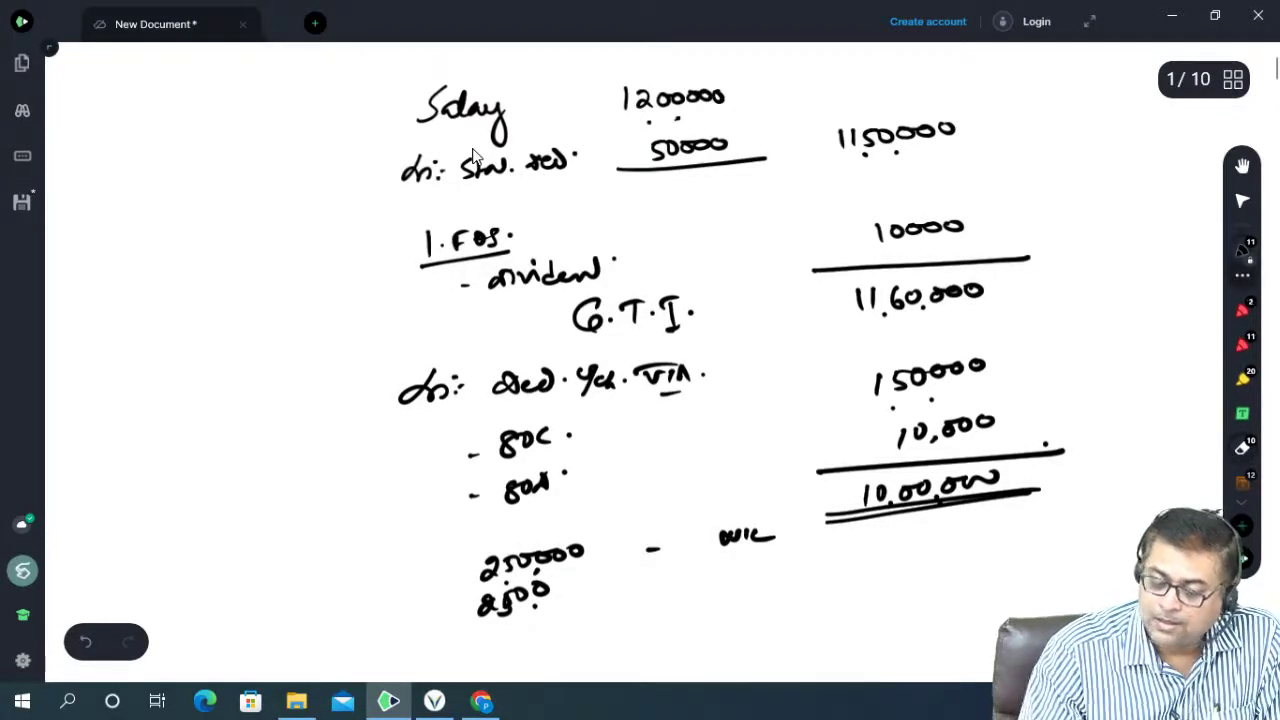
drag(562, 580, 578, 580)
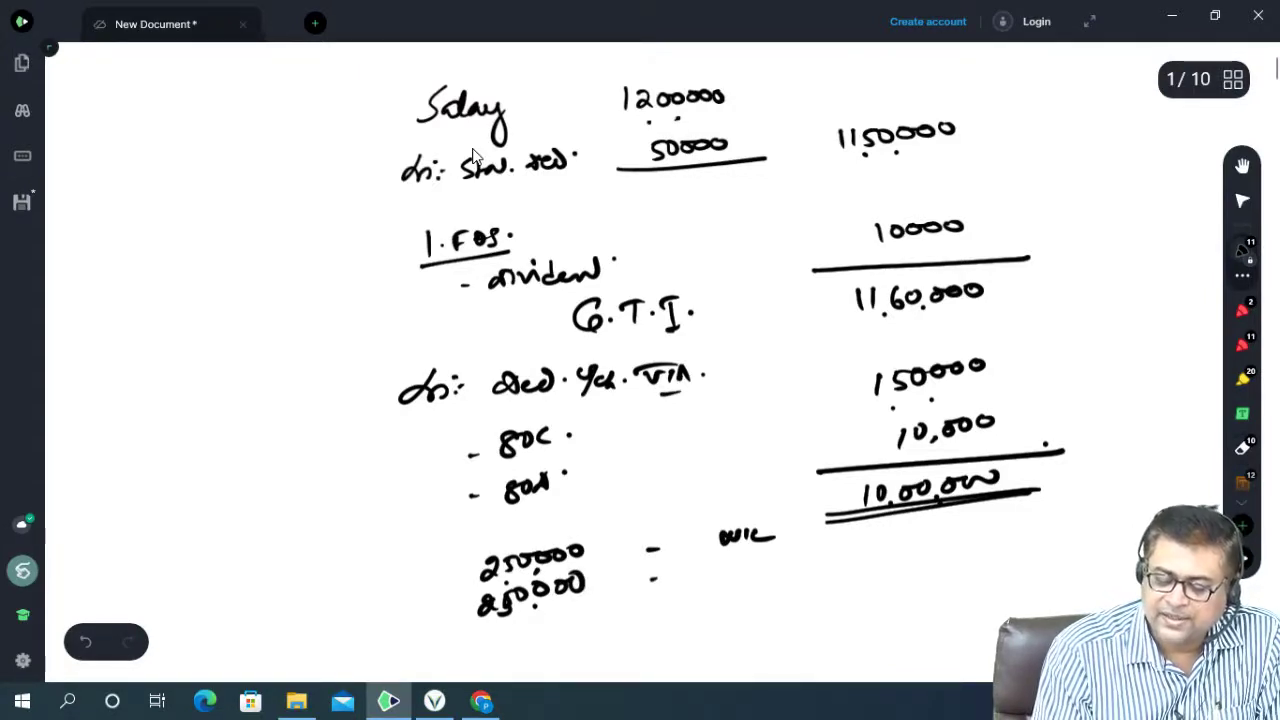
drag(608, 568, 614, 580)
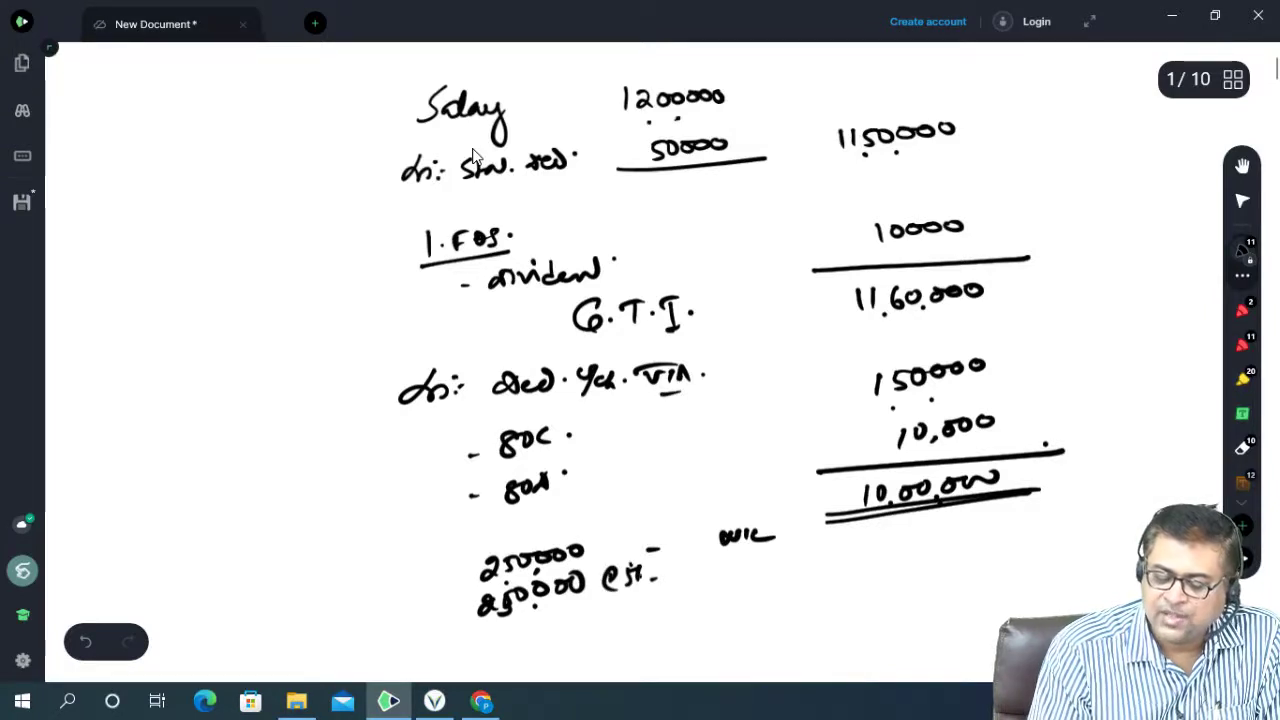
mouse_move(724, 558)
mouse_down()
mouse_move(742, 574)
mouse_move(782, 556)
mouse_move(766, 556)
mouse_up()
Step: Add the third slab at 20% with 100000 tax, underline, and total 112,500
mouse_move(486, 634)
mouse_down()
mouse_move(488, 652)
mouse_move(578, 608)
mouse_move(620, 626)
mouse_move(630, 614)
mouse_up()
drag(656, 598, 642, 614)
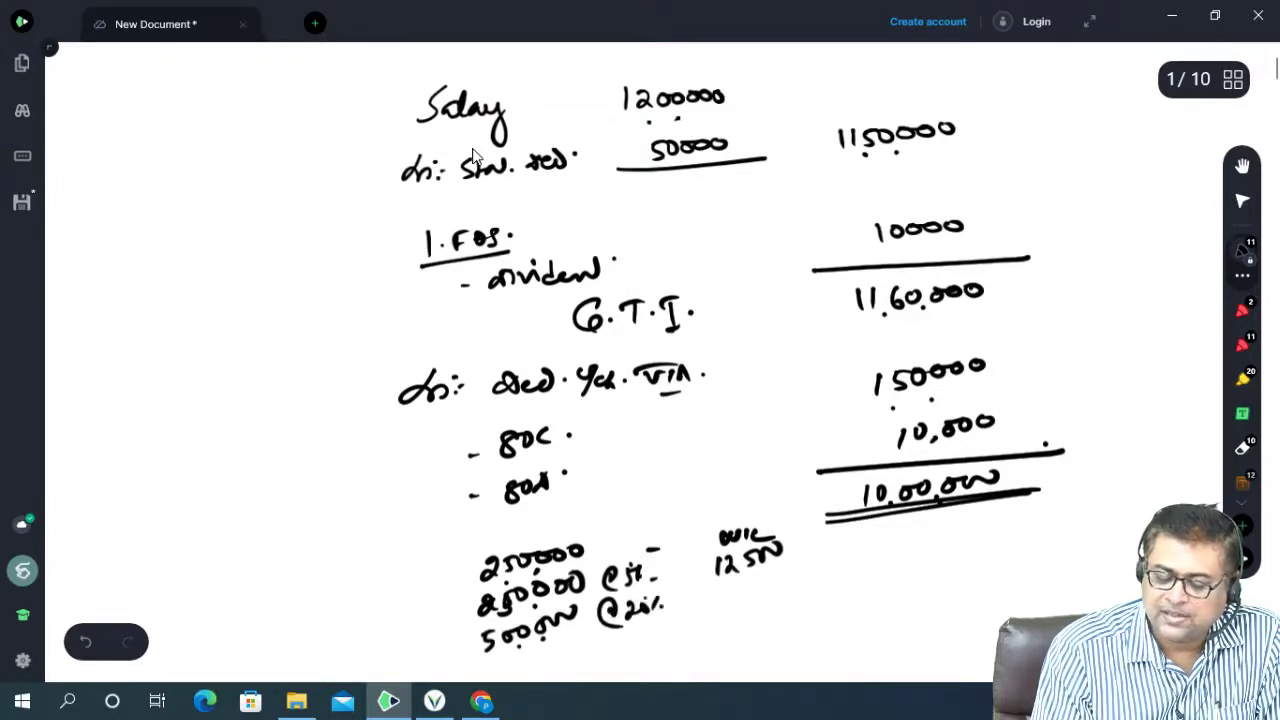
drag(720, 586, 718, 604)
drag(740, 586, 774, 580)
drag(790, 572, 796, 578)
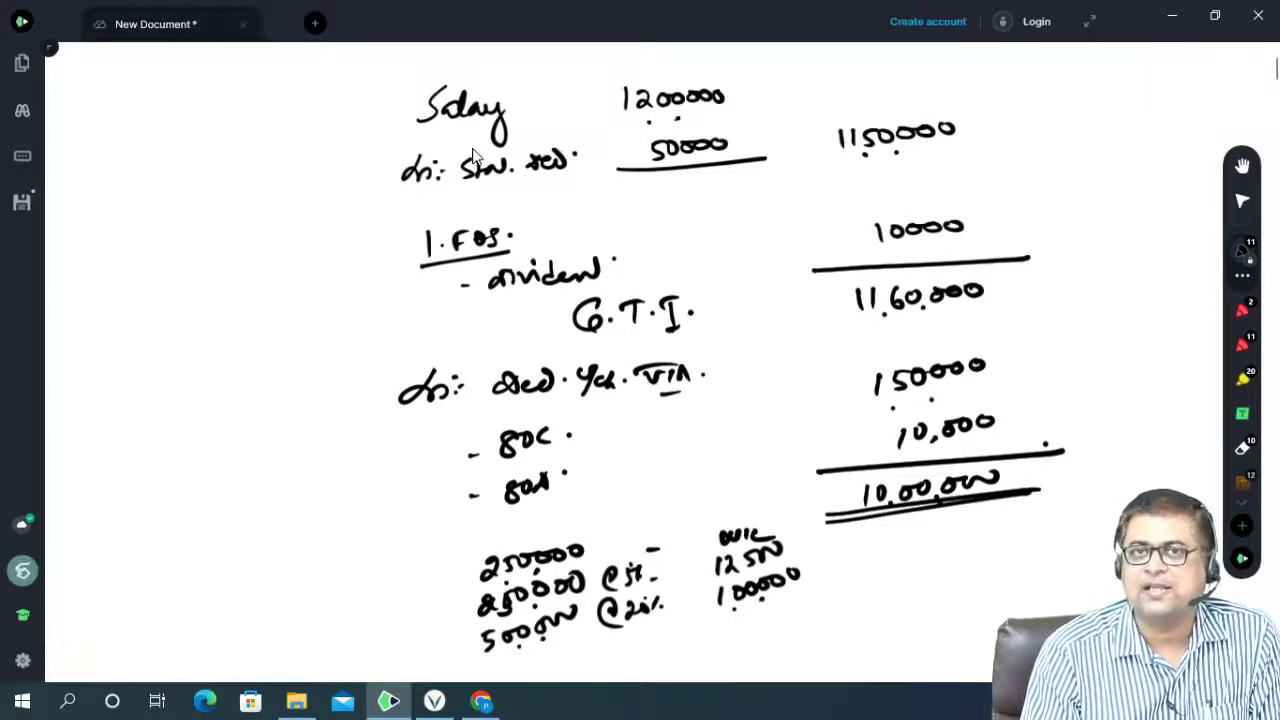
drag(700, 612, 810, 592)
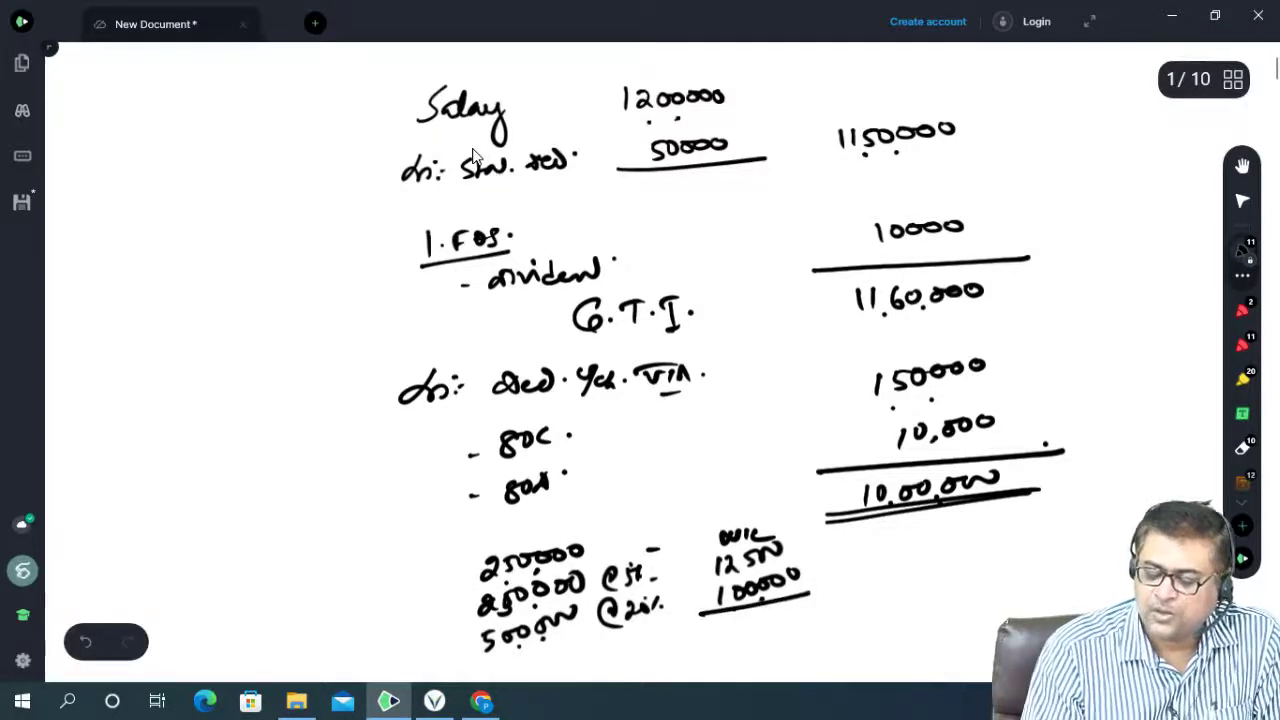
drag(898, 553, 907, 568)
mouse_move(914, 554)
mouse_down()
mouse_move(928, 567)
mouse_move(950, 549)
mouse_up()
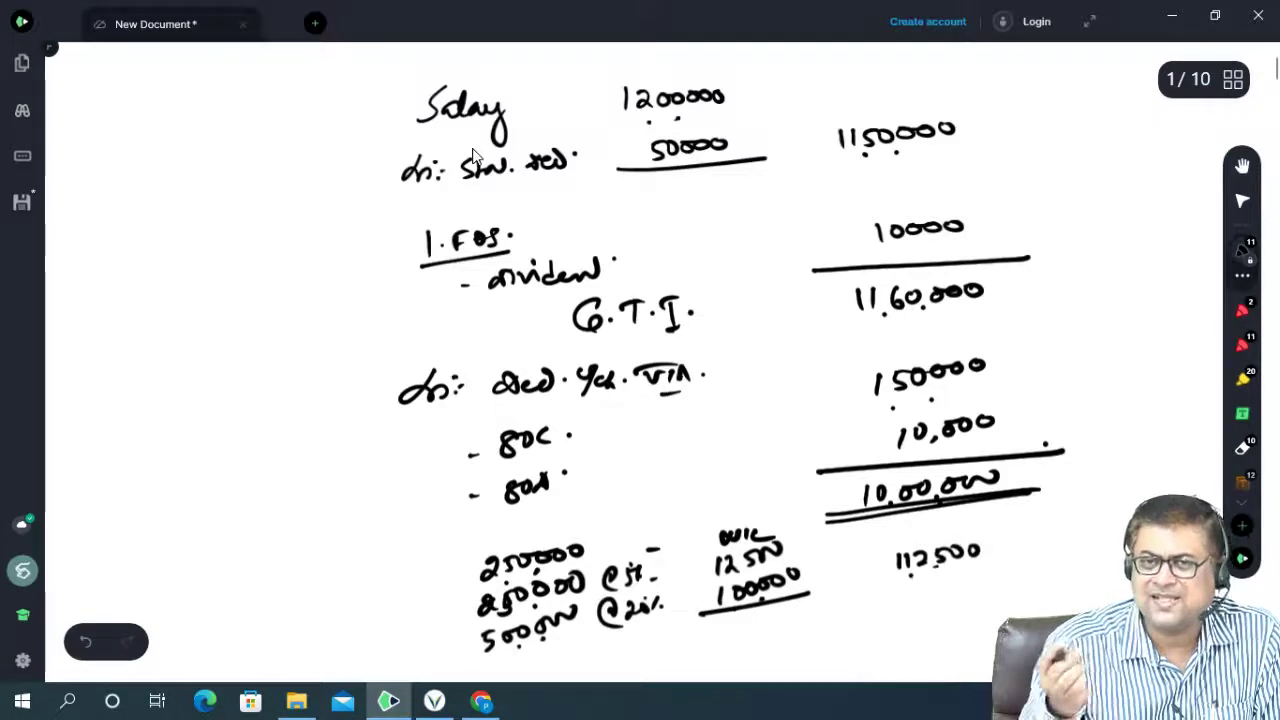
Step: Note the rebate as NILL, write 112500 after rebate, and start the 'Add: Cess' line
mouse_move(748, 622)
mouse_down()
mouse_move(764, 640)
mouse_move(788, 634)
mouse_up()
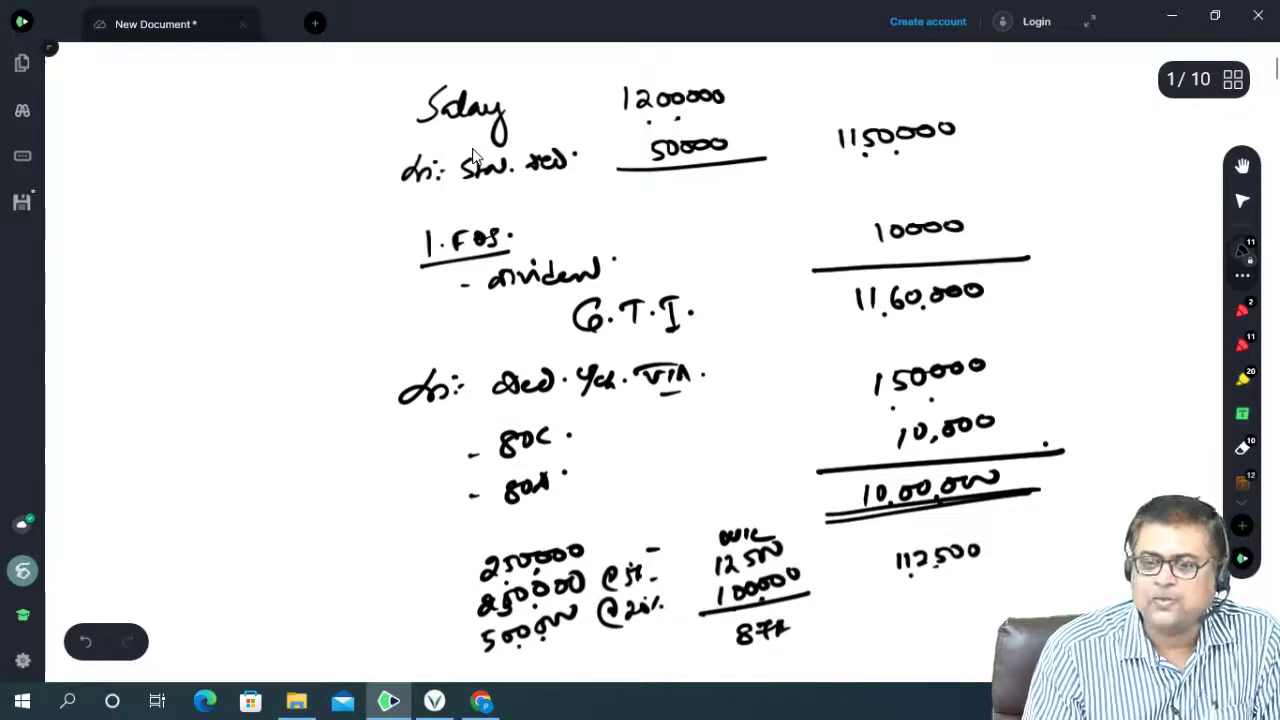
drag(1024, 466, 1070, 444)
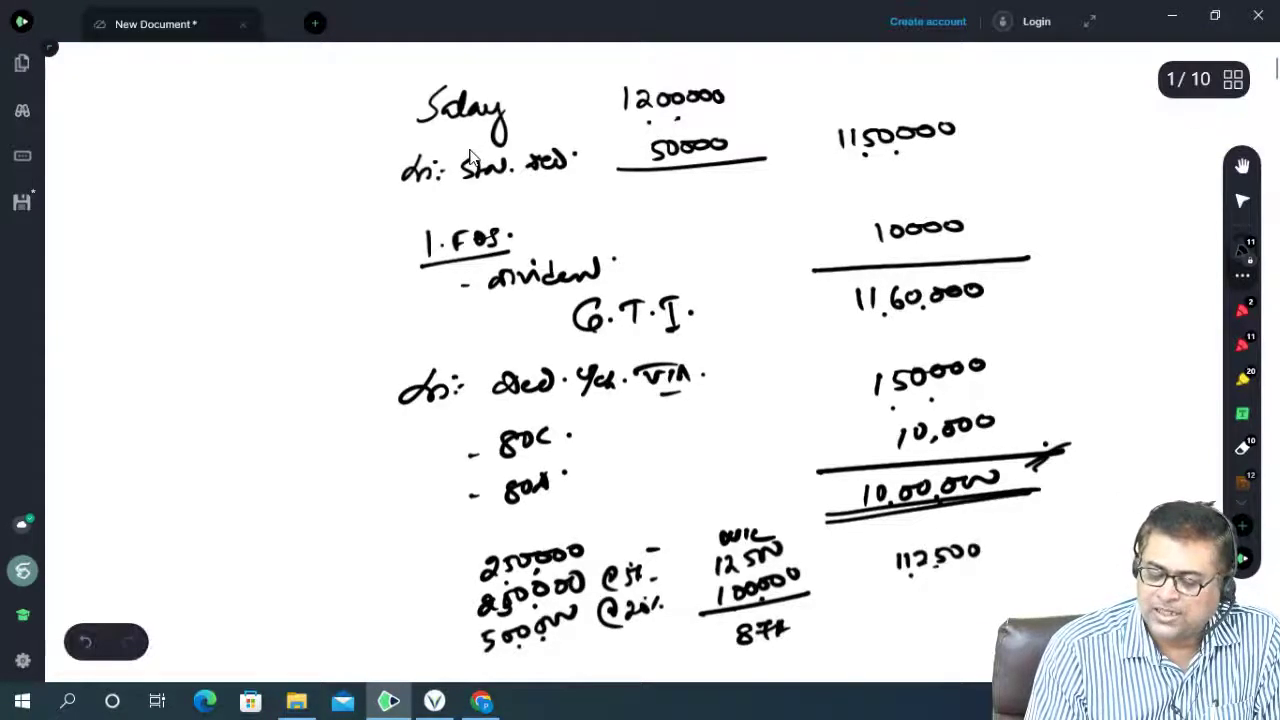
mouse_move(948, 582)
mouse_down()
mouse_move(961, 598)
mouse_move(1005, 592)
mouse_up()
mouse_move(922, 618)
mouse_down()
mouse_move(948, 630)
mouse_move(990, 600)
mouse_up()
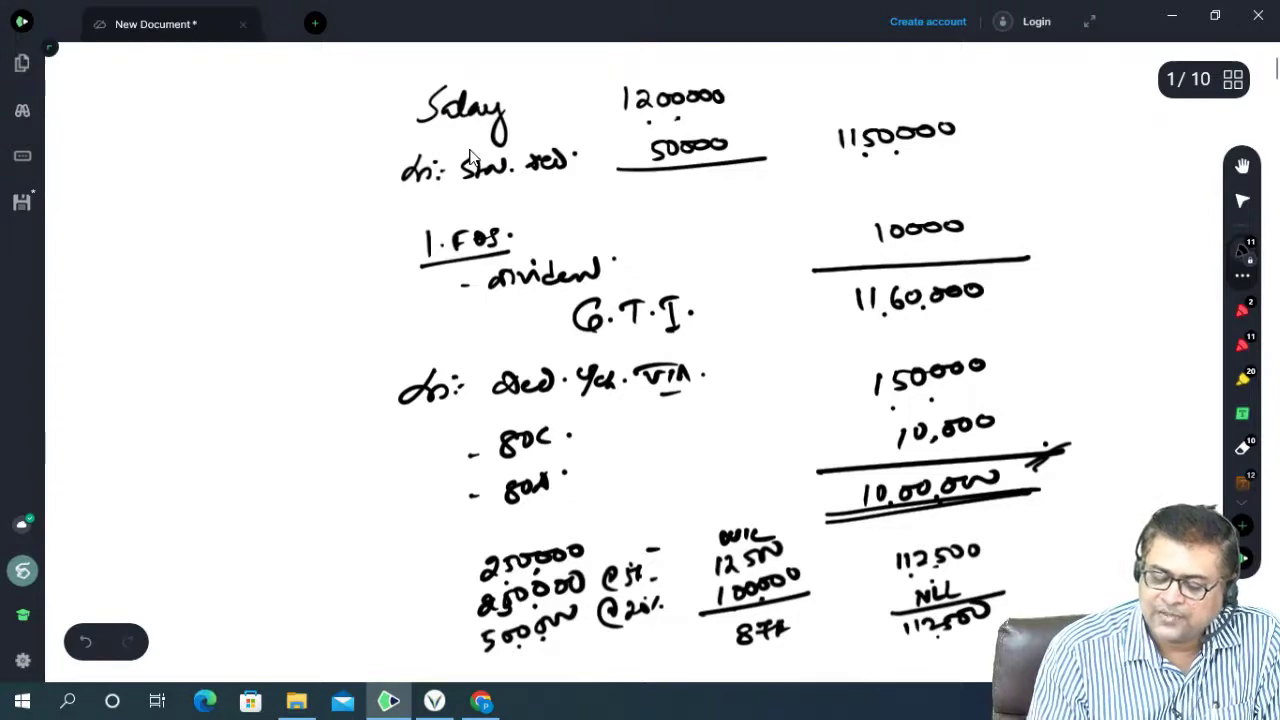
mouse_move(732, 674)
mouse_down()
mouse_move(752, 660)
mouse_move(824, 660)
mouse_up()
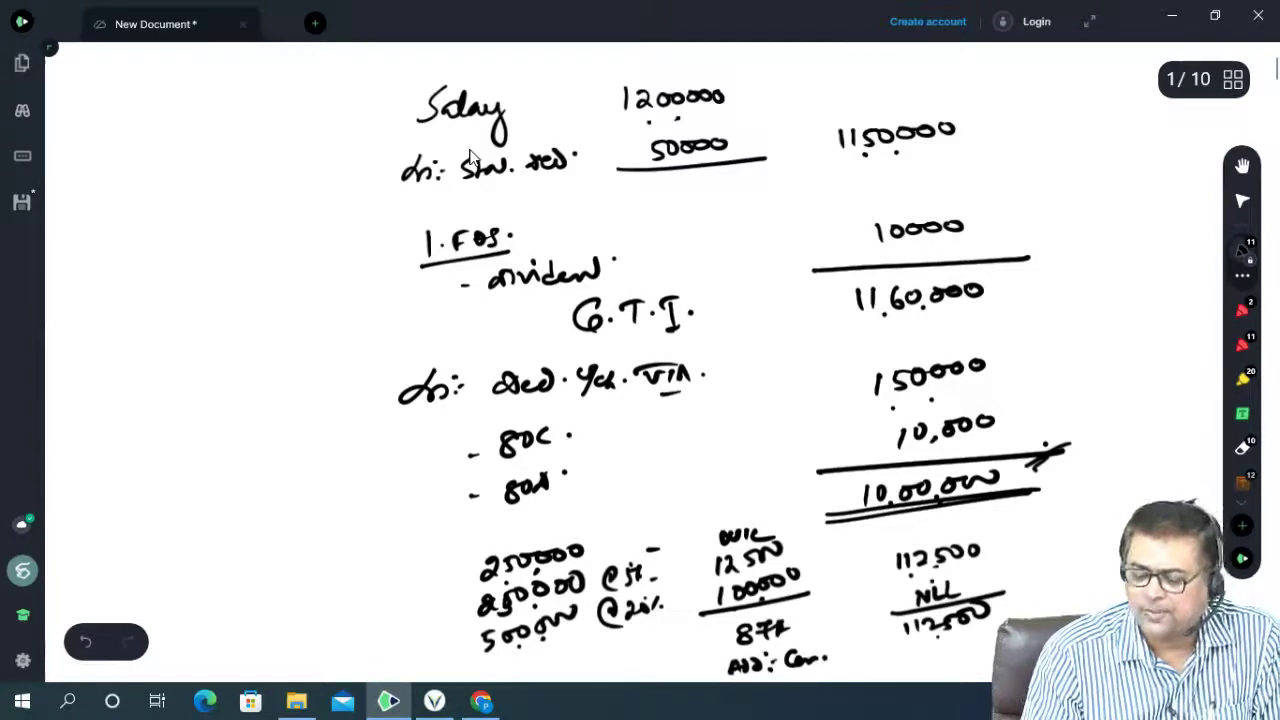
drag(913, 662, 990, 645)
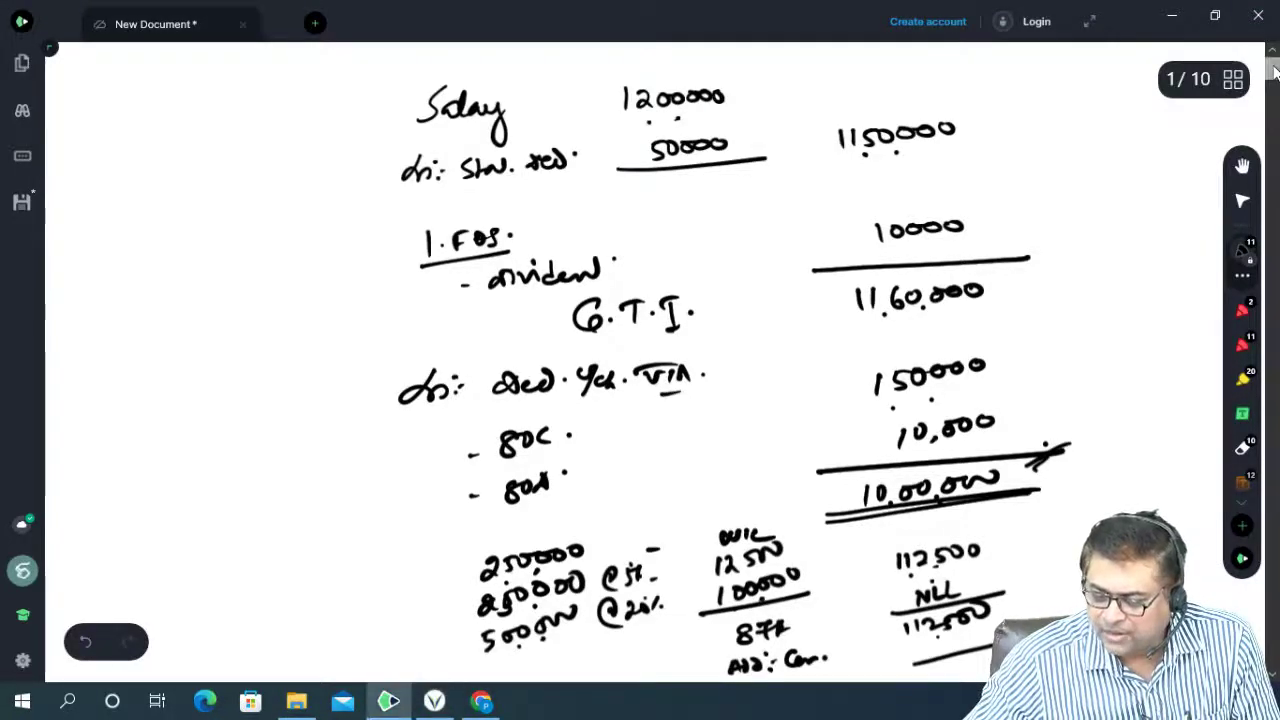
Step: Below the working, write 'Less:' and 117000 minus 115000, giving an underlined 2,000
drag(1278, 68, 1272, 88)
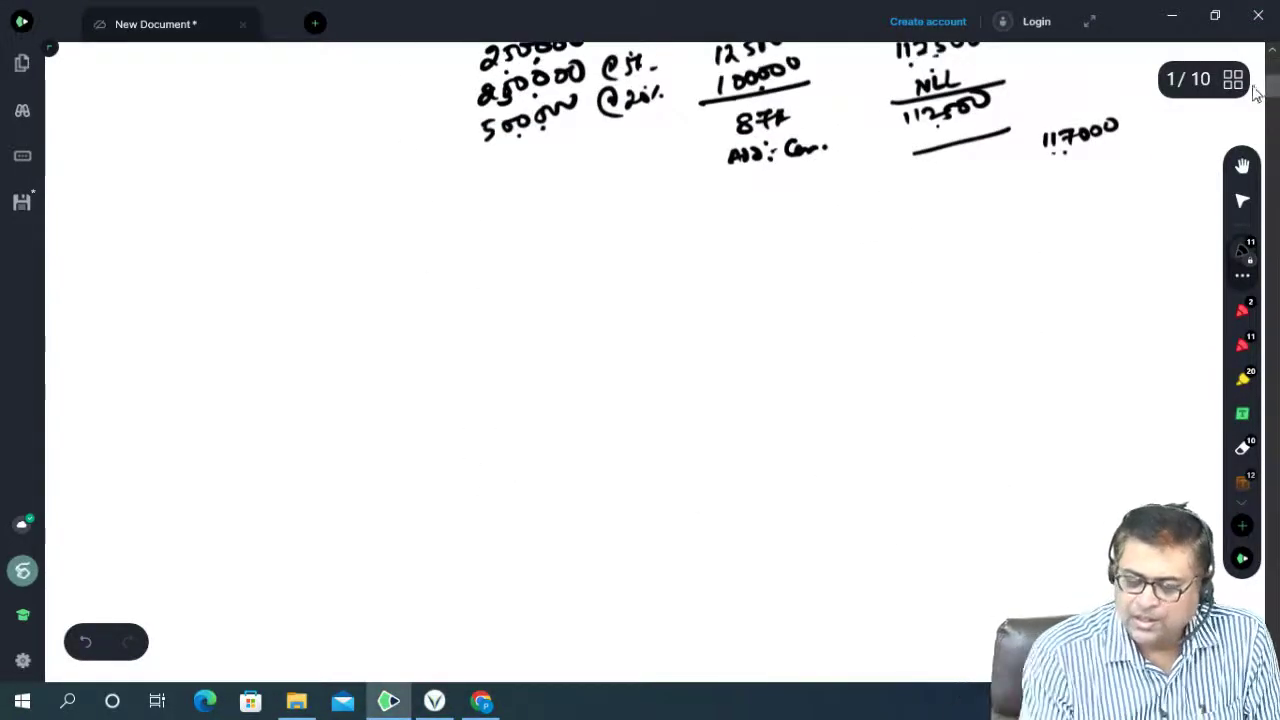
mouse_move(780, 240)
mouse_down()
mouse_move(796, 214)
mouse_move(822, 228)
mouse_move(900, 222)
mouse_up()
click(1050, 186)
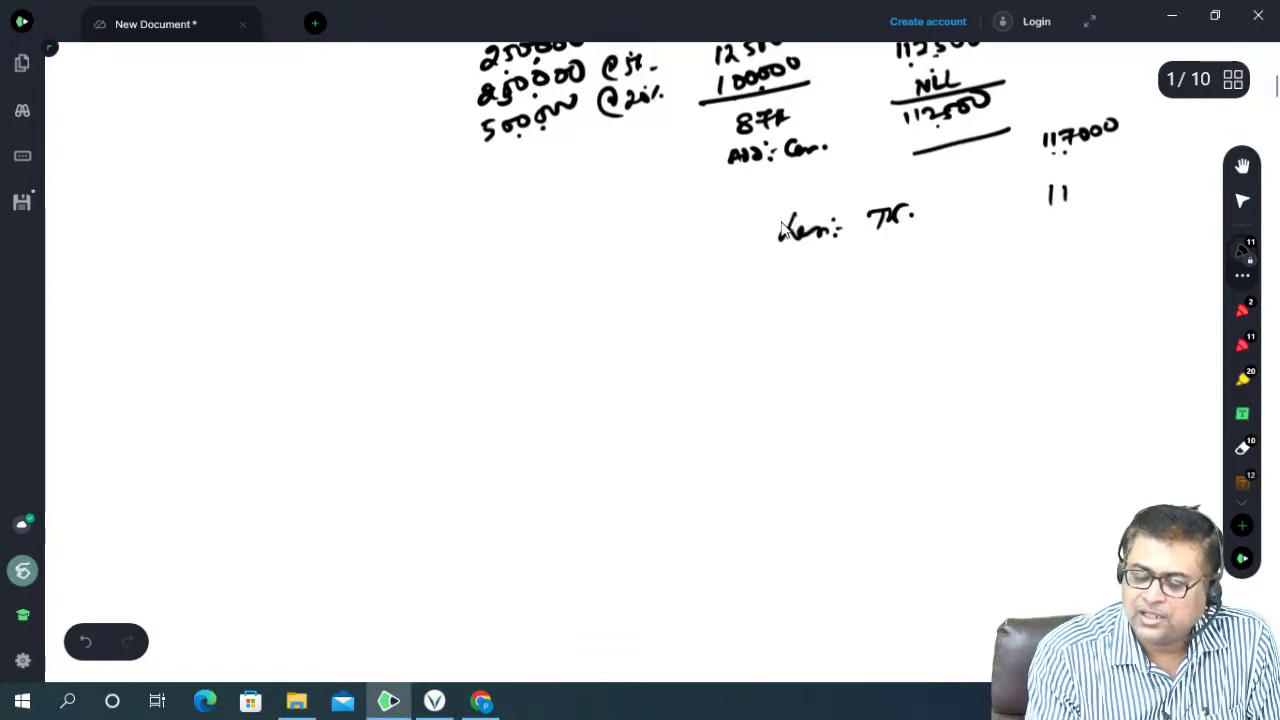
mouse_move(1076, 184)
mouse_down()
mouse_move(1086, 198)
mouse_move(1112, 190)
mouse_up()
drag(1116, 180, 1126, 188)
drag(1026, 216, 1138, 206)
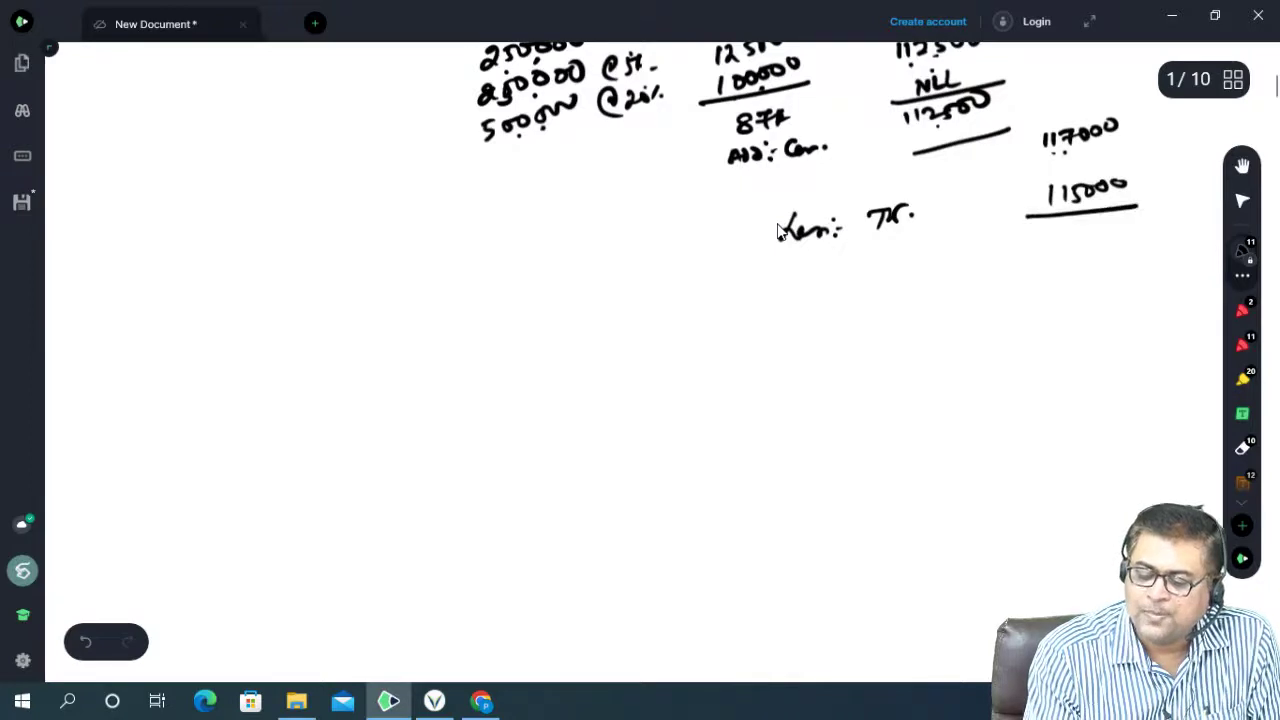
mouse_move(1058, 236)
mouse_down()
mouse_move(1055, 254)
mouse_move(1124, 242)
mouse_up()
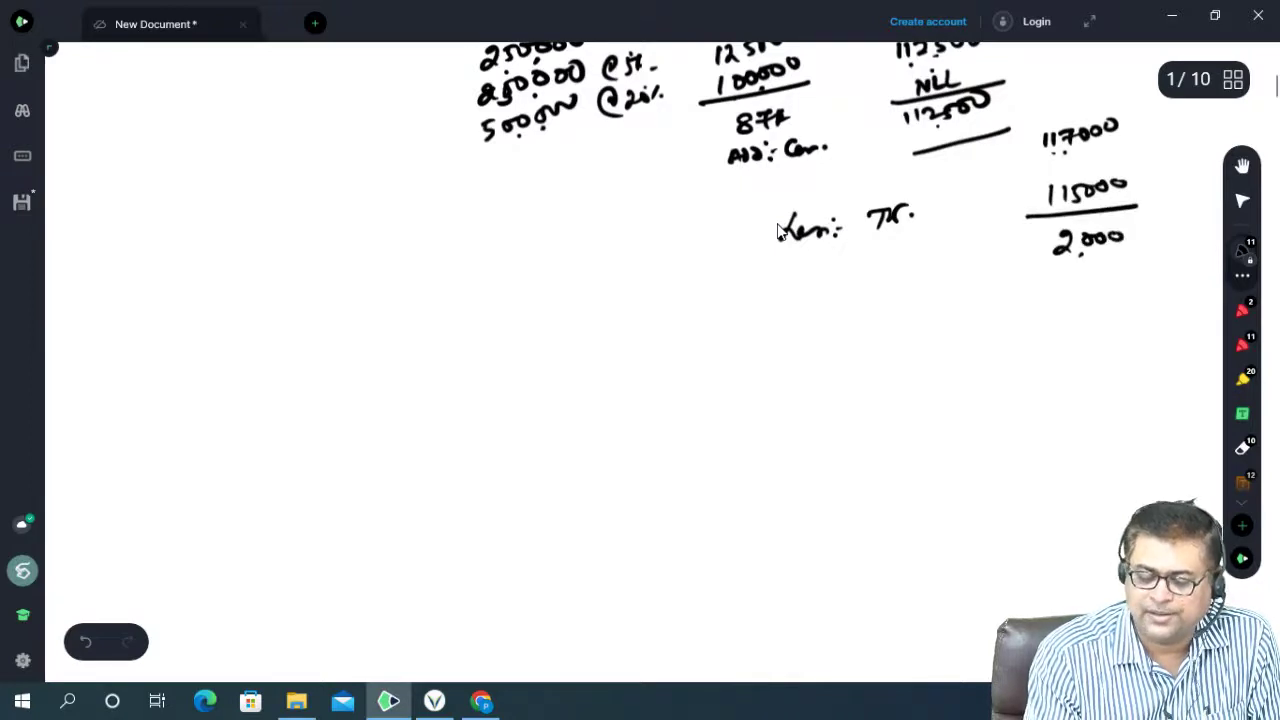
drag(1040, 268, 1132, 262)
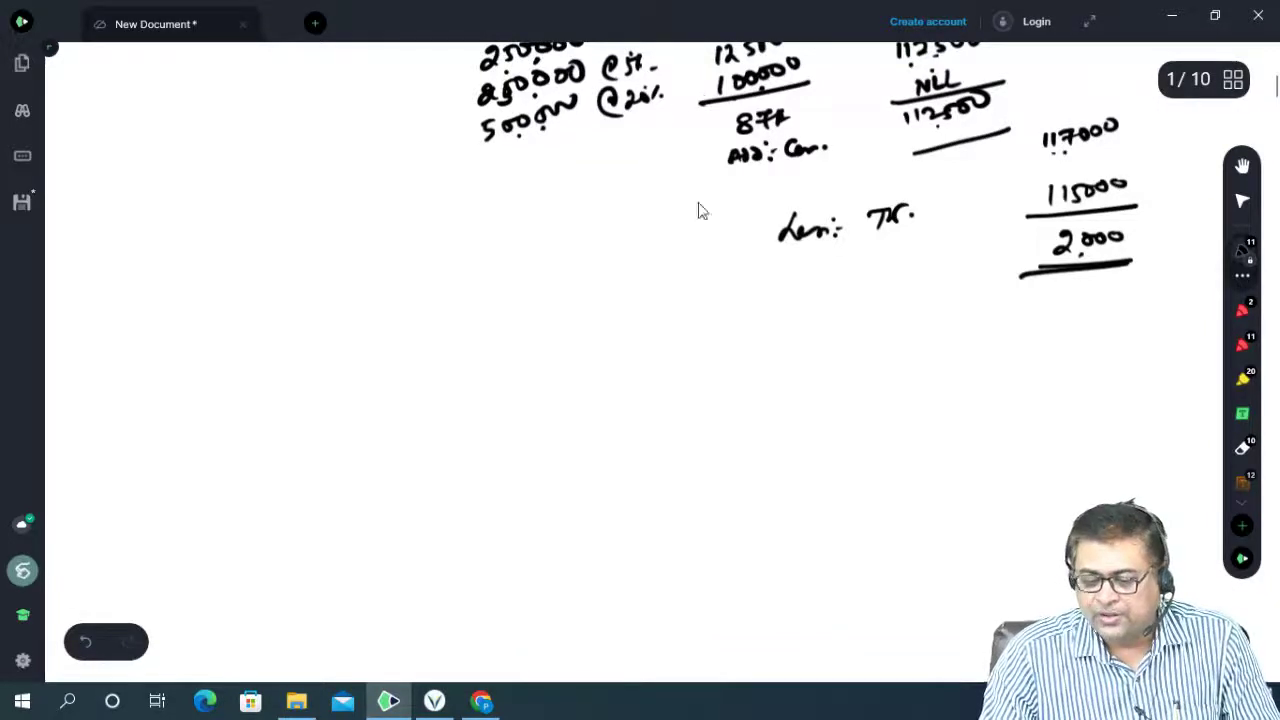
Step: Back at the top, circle 10,00,000 as the taxable income T.I
scroll(857, 257, up, 2)
scroll(858, 262, up, 3)
scroll(857, 258, up, 1)
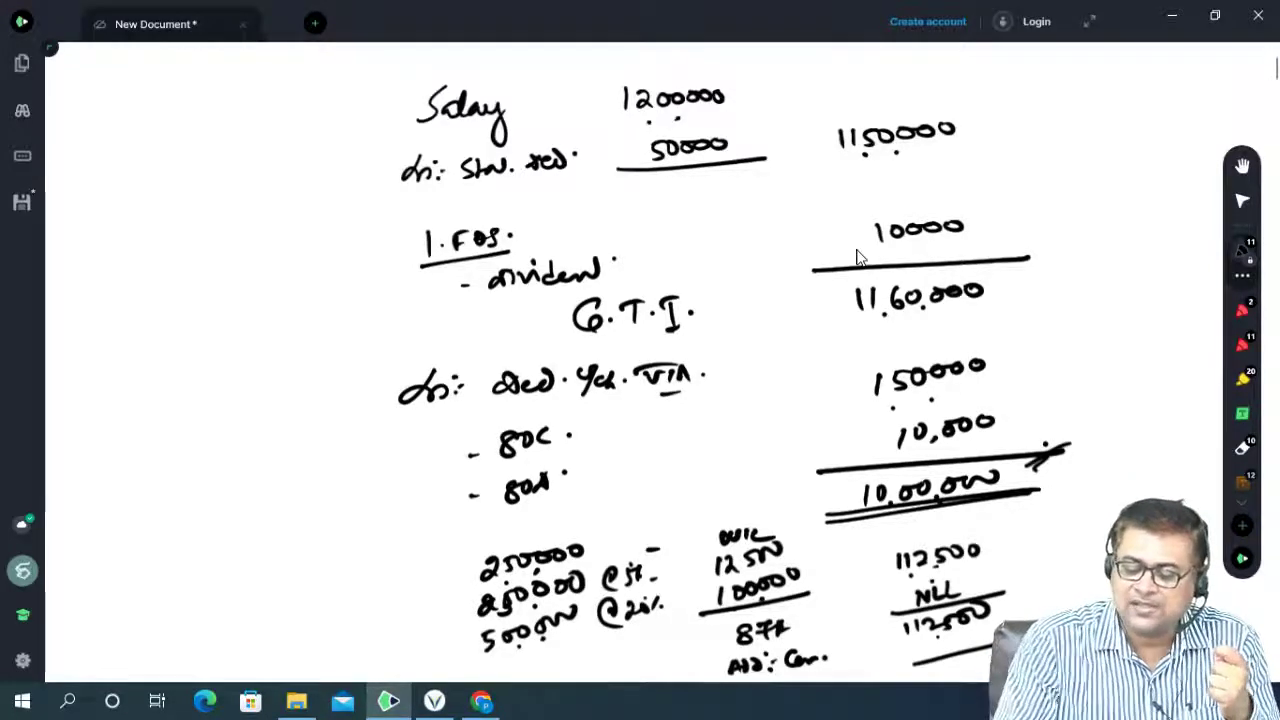
mouse_move(880, 474)
mouse_down()
mouse_move(1036, 500)
mouse_move(860, 470)
mouse_up()
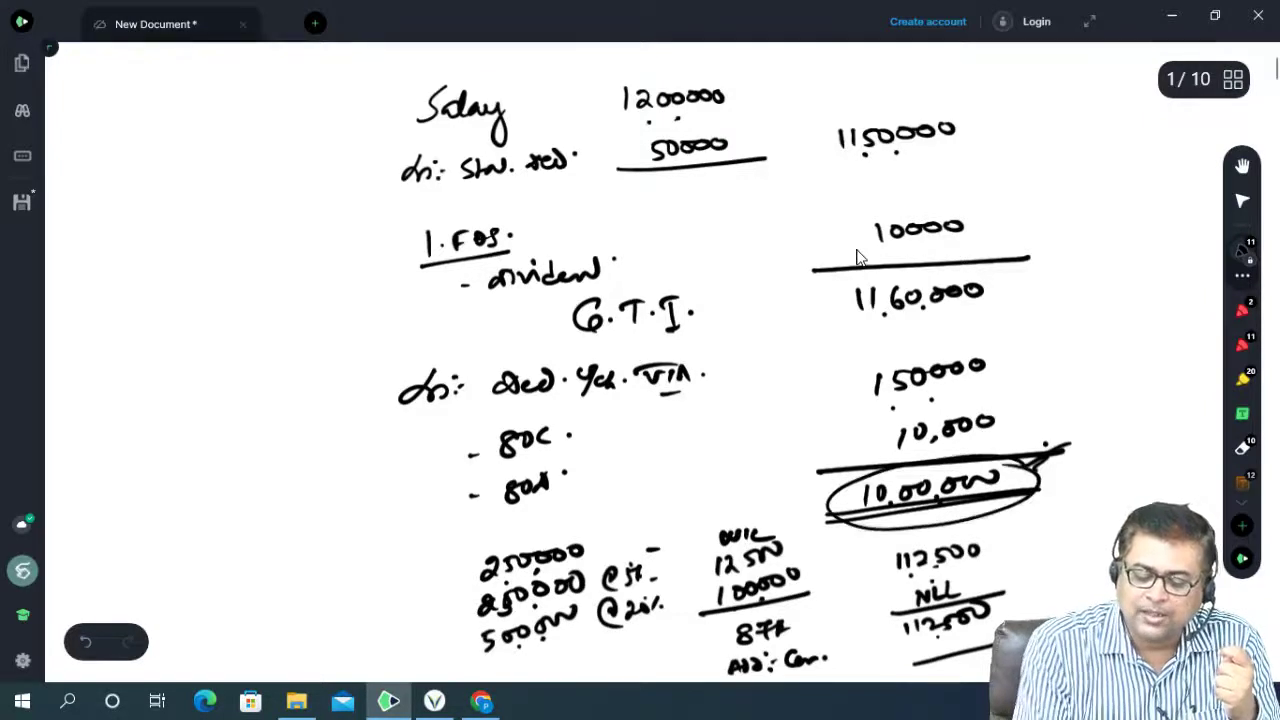
mouse_move(684, 484)
mouse_down()
mouse_move(684, 504)
mouse_move(713, 504)
mouse_move(722, 476)
mouse_move(690, 480)
mouse_up()
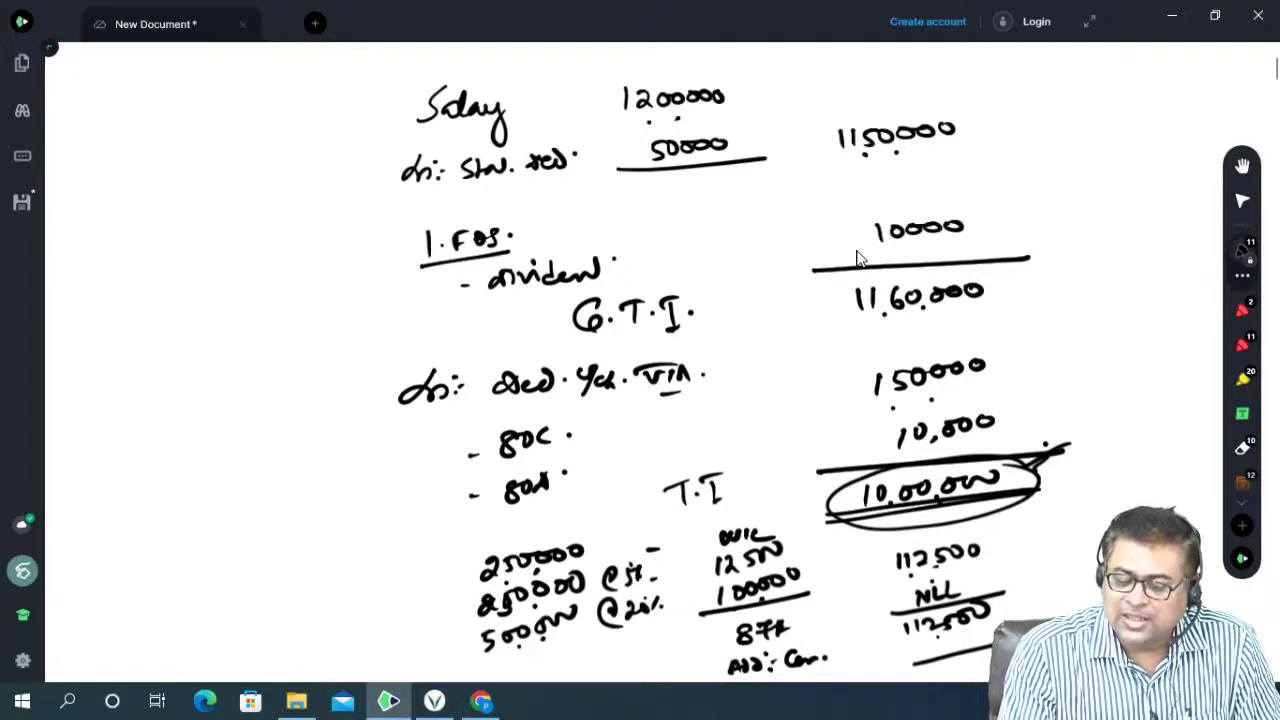
Step: Cross out 11,60,000 and write 'R/off.' beside the circled 10,00,000
drag(1002, 276, 1024, 300)
drag(1022, 272, 1000, 306)
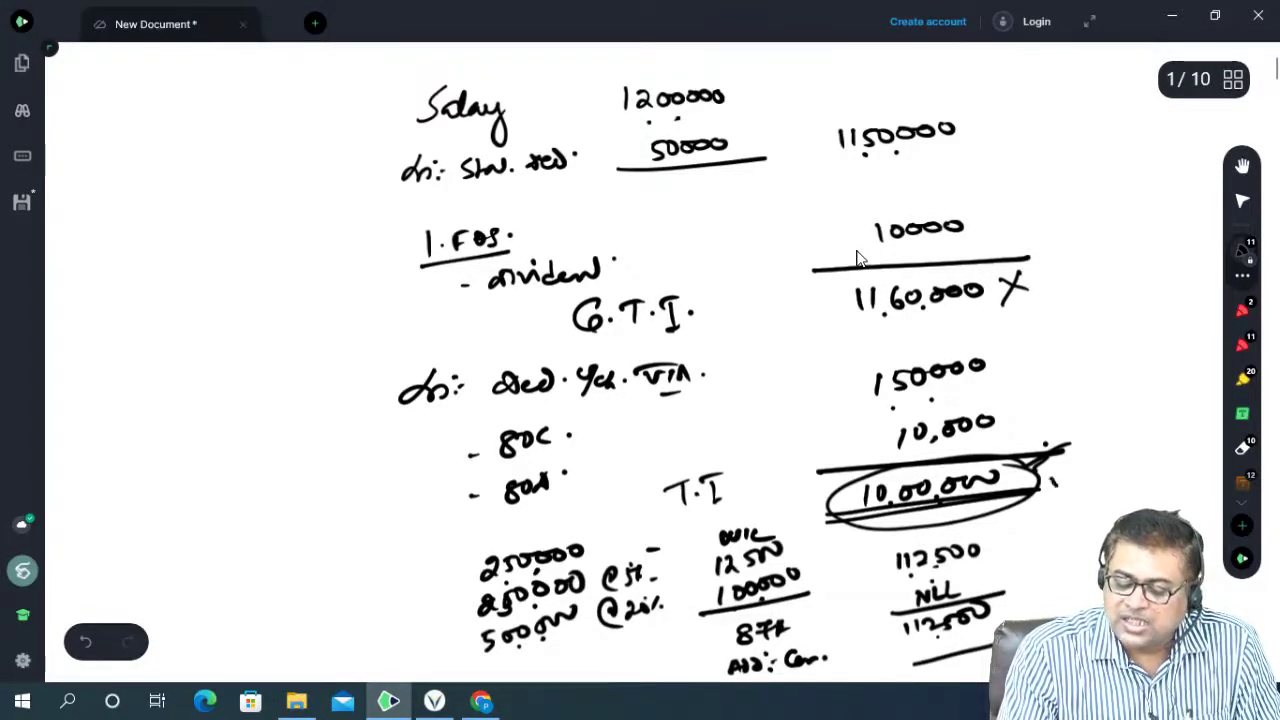
drag(1050, 484, 1096, 428)
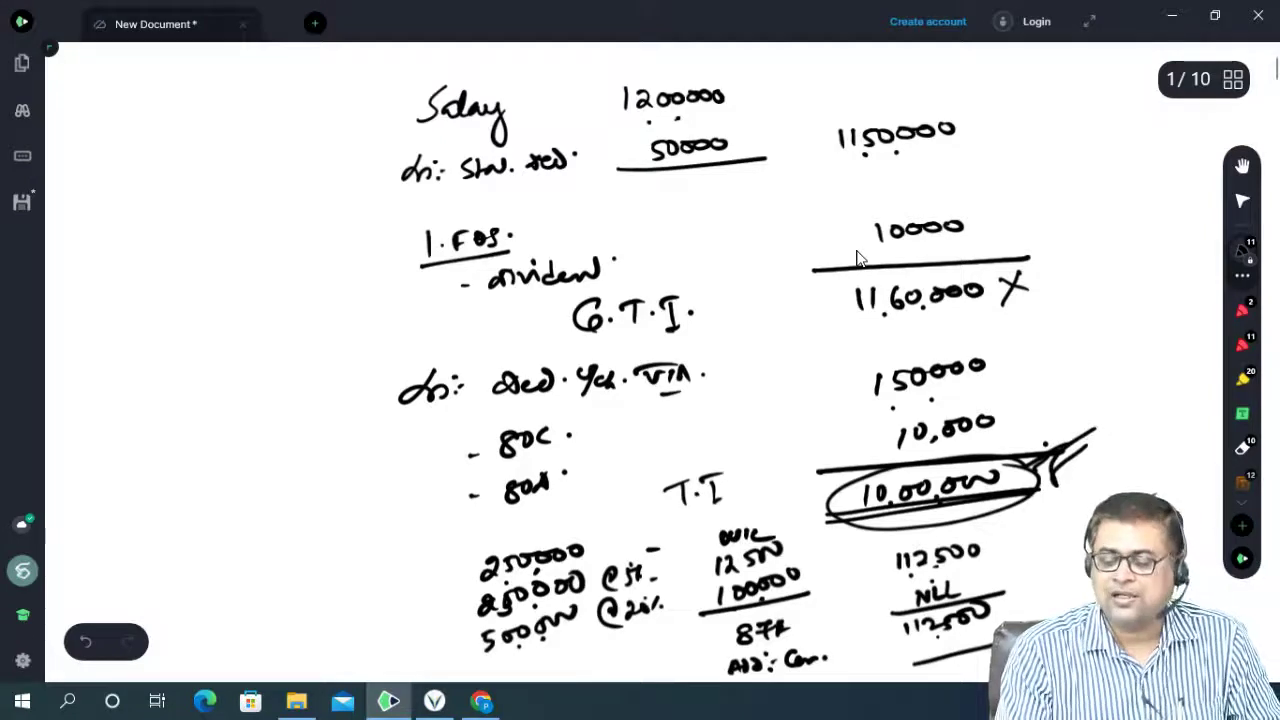
mouse_move(1080, 486)
mouse_down()
mouse_move(1104, 470)
mouse_move(1110, 480)
mouse_move(1150, 444)
mouse_up()
click(1163, 462)
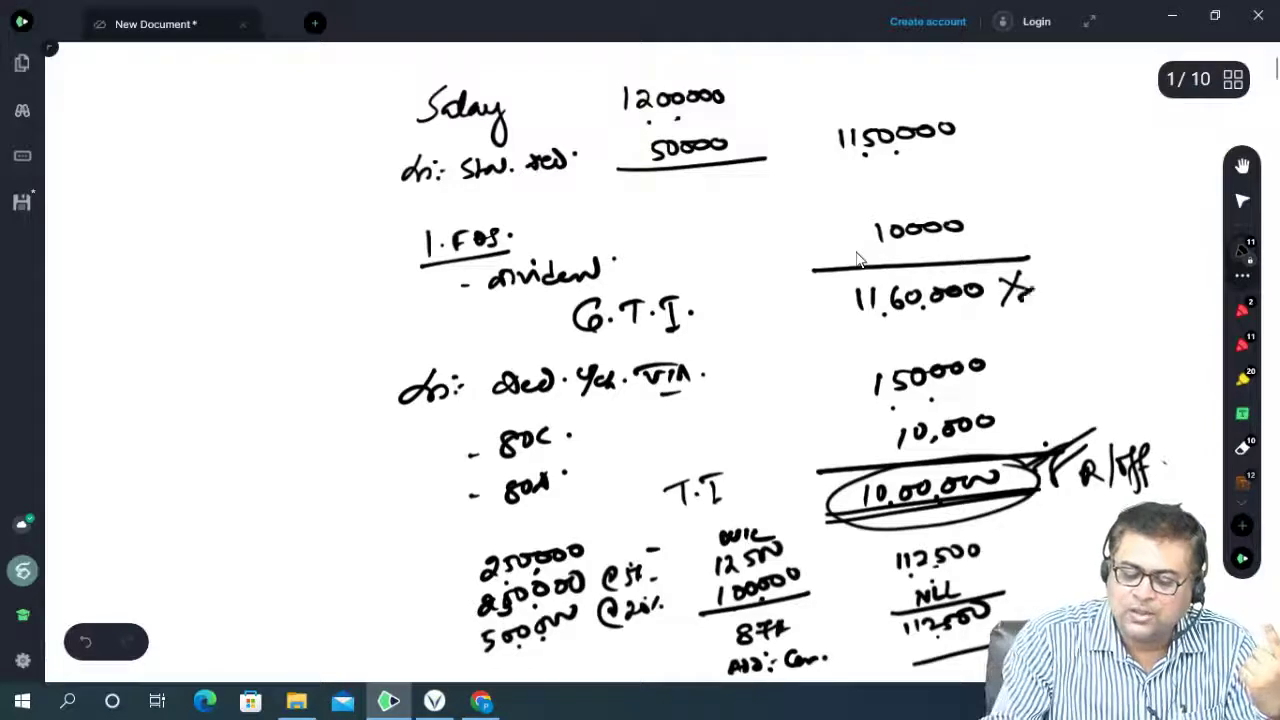
Step: Slash through the X by 11,60,000 and loop a larger ellipse around 10,00,000
drag(1016, 310, 1070, 267)
drag(1024, 518, 1055, 494)
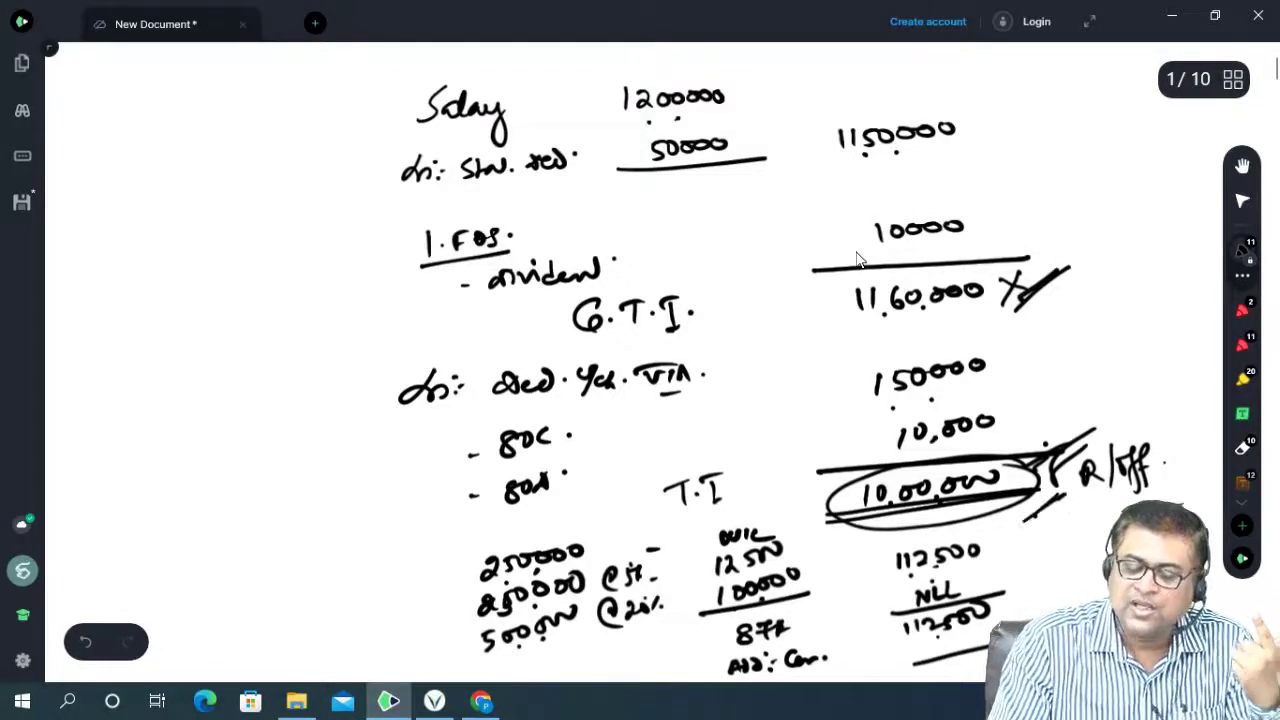
mouse_move(1030, 448)
mouse_down()
mouse_move(928, 450)
mouse_move(812, 532)
mouse_move(1012, 540)
mouse_move(1050, 440)
mouse_up()
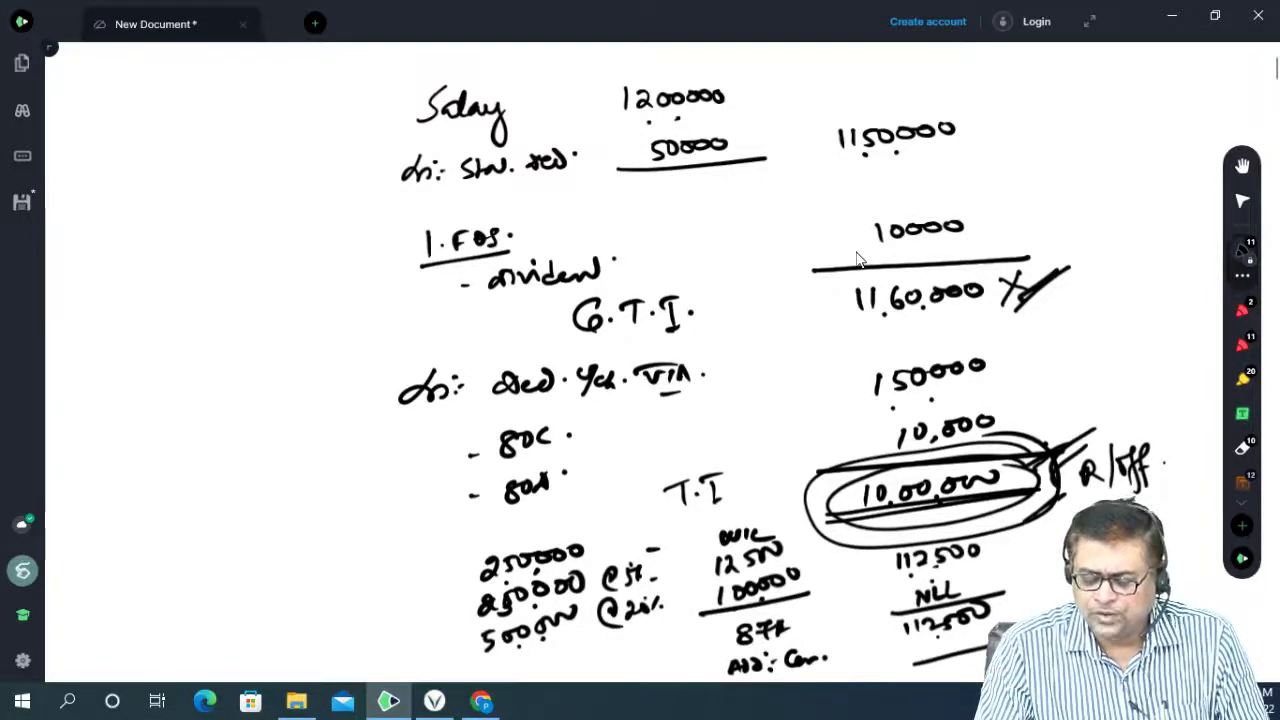
Step: Scroll down to show the 117000 − 115000 = 2,000 side calculation
scroll(837, 243, down, 2)
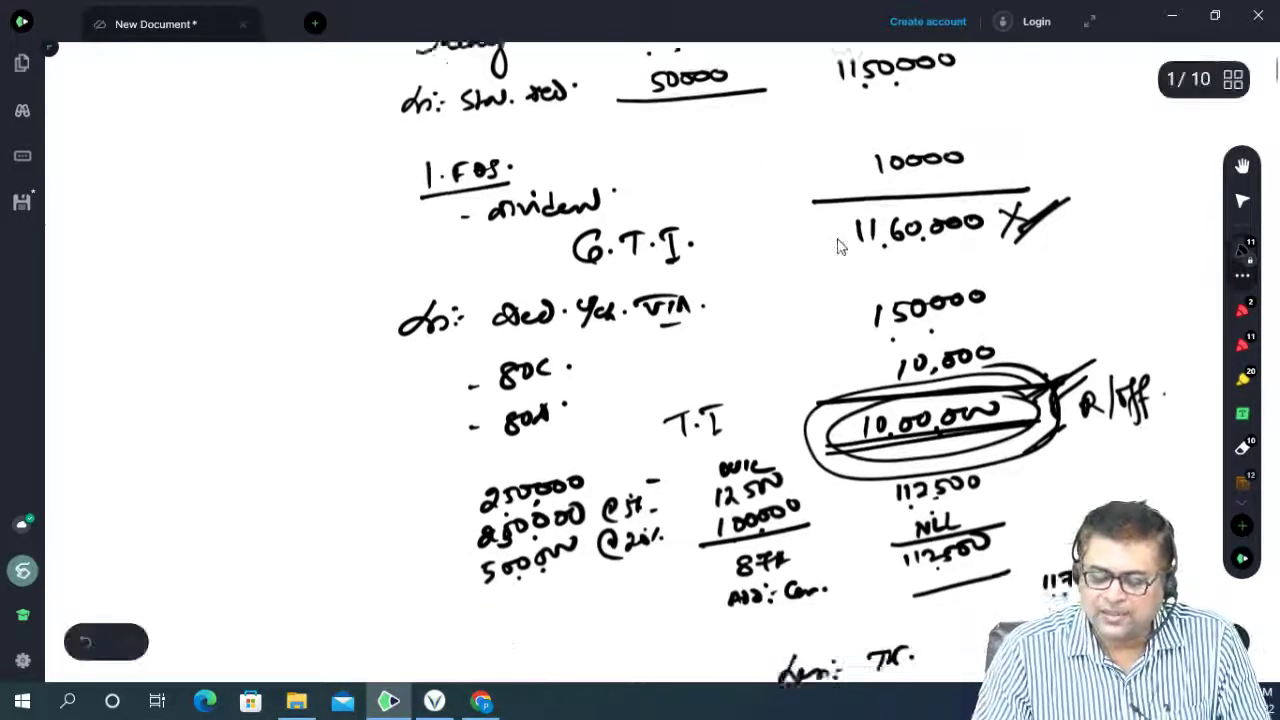
scroll(837, 243, down, 2)
scroll(840, 245, down, 4)
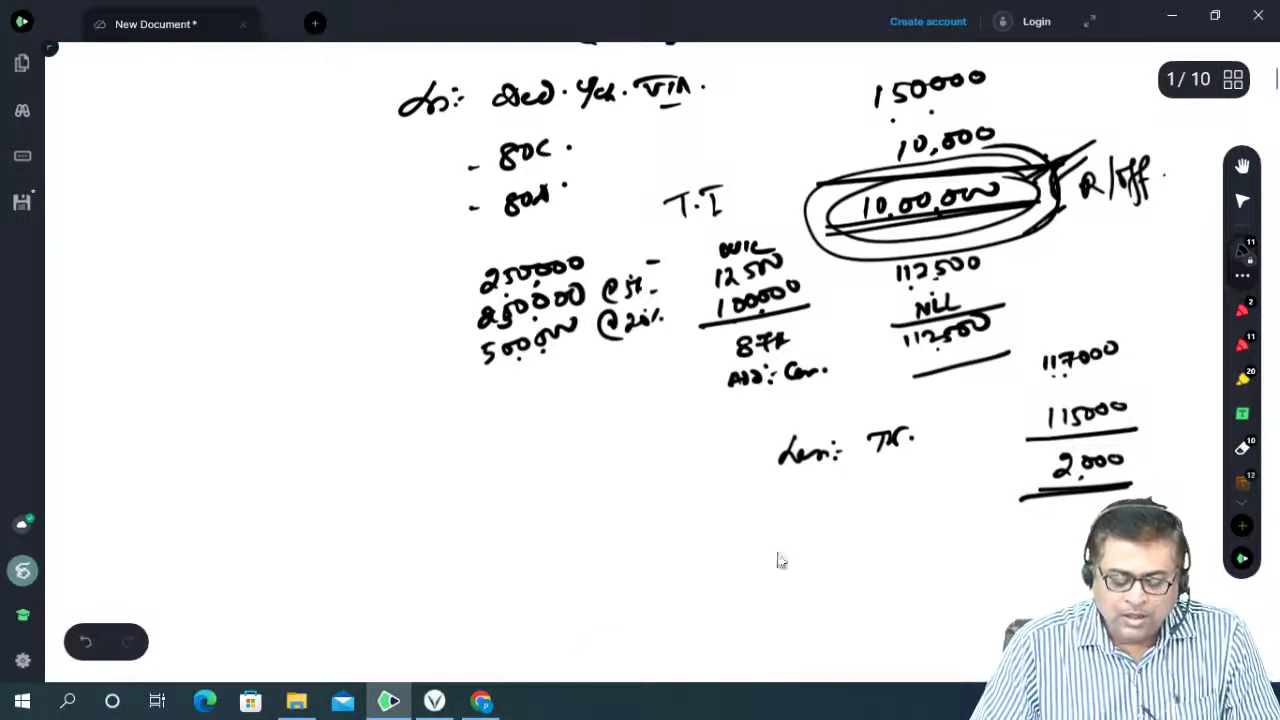
Step: Switch to Google Chrome and focus the New Tab address bar
click(481, 701)
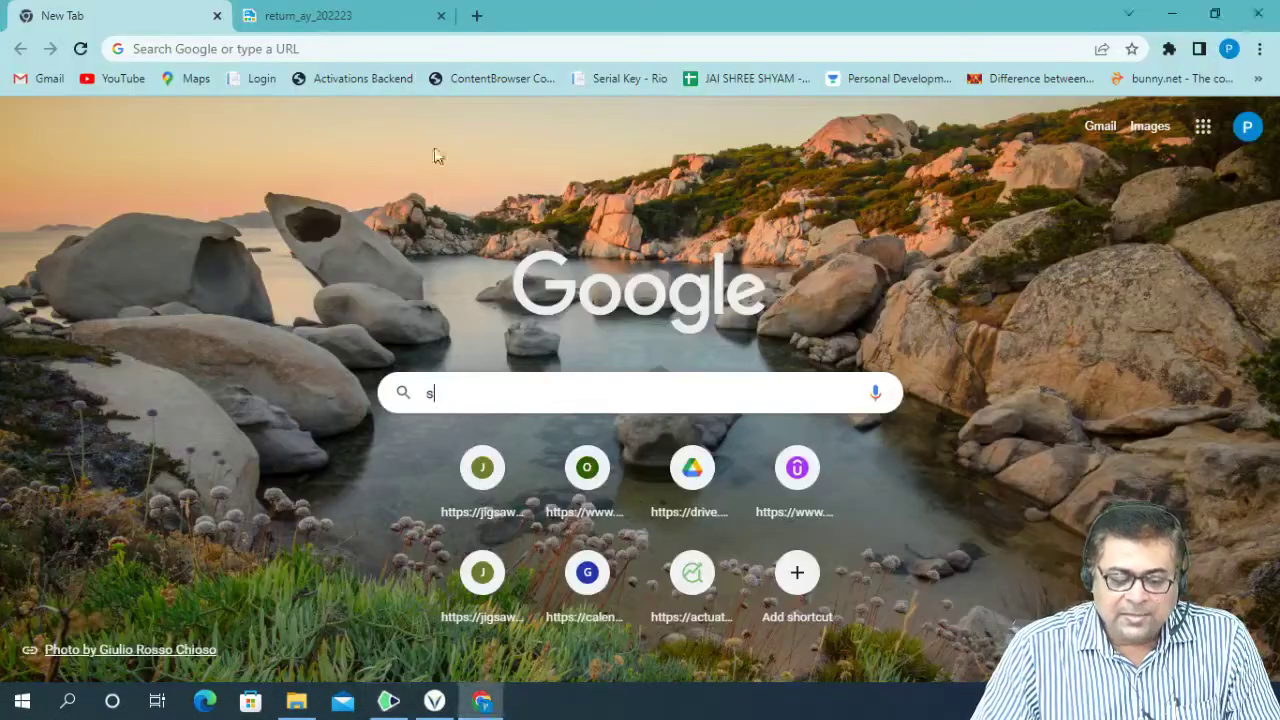
click(351, 49)
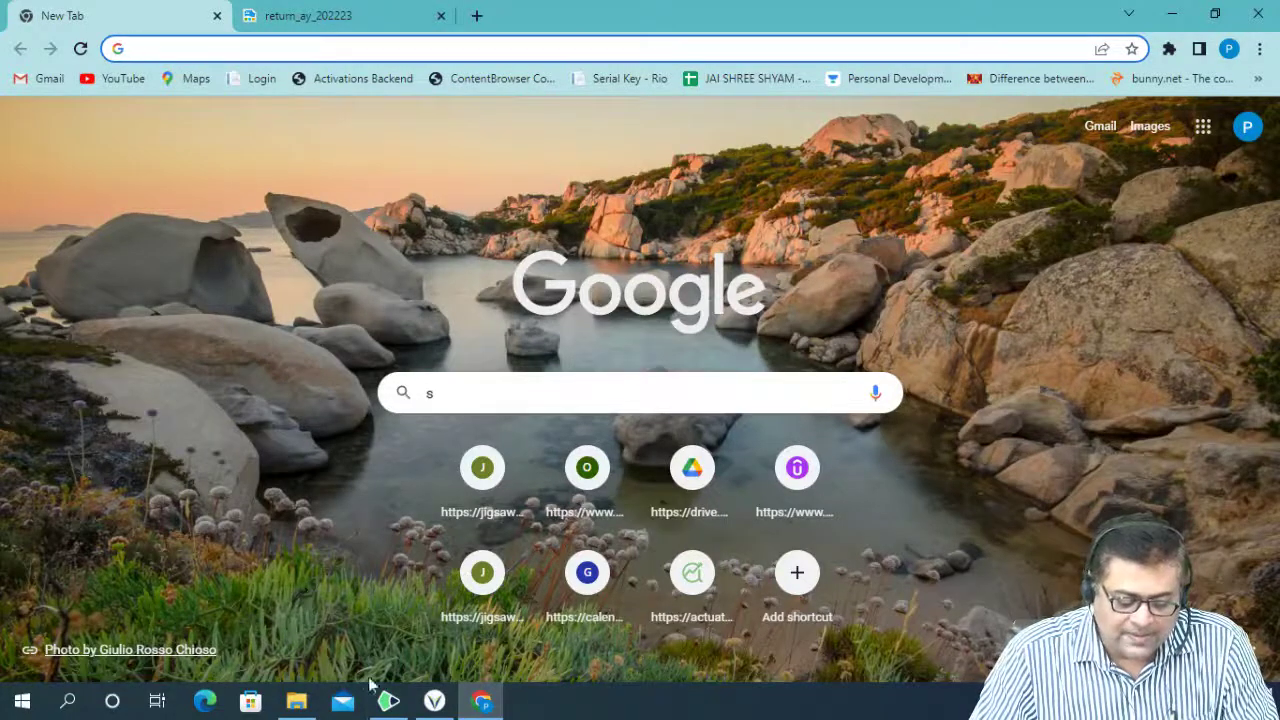
click(389, 701)
scroll(646, 443, down, 5)
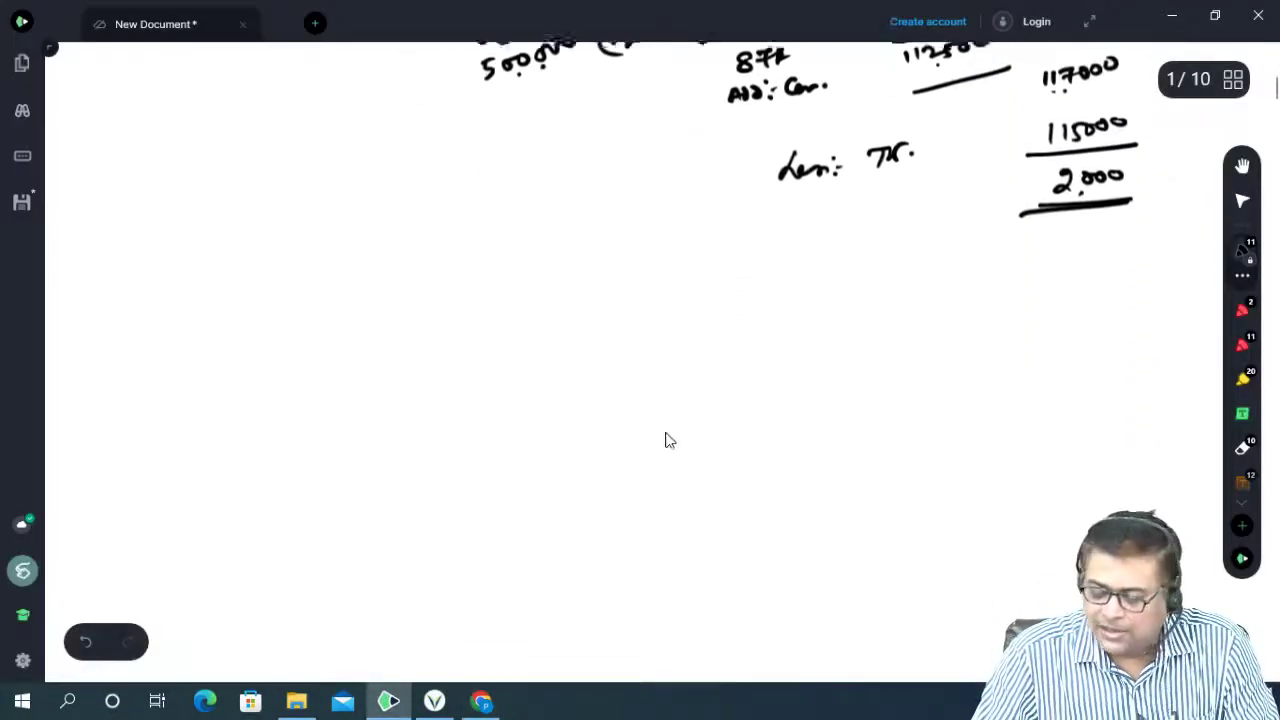
scroll(666, 430, down, 3)
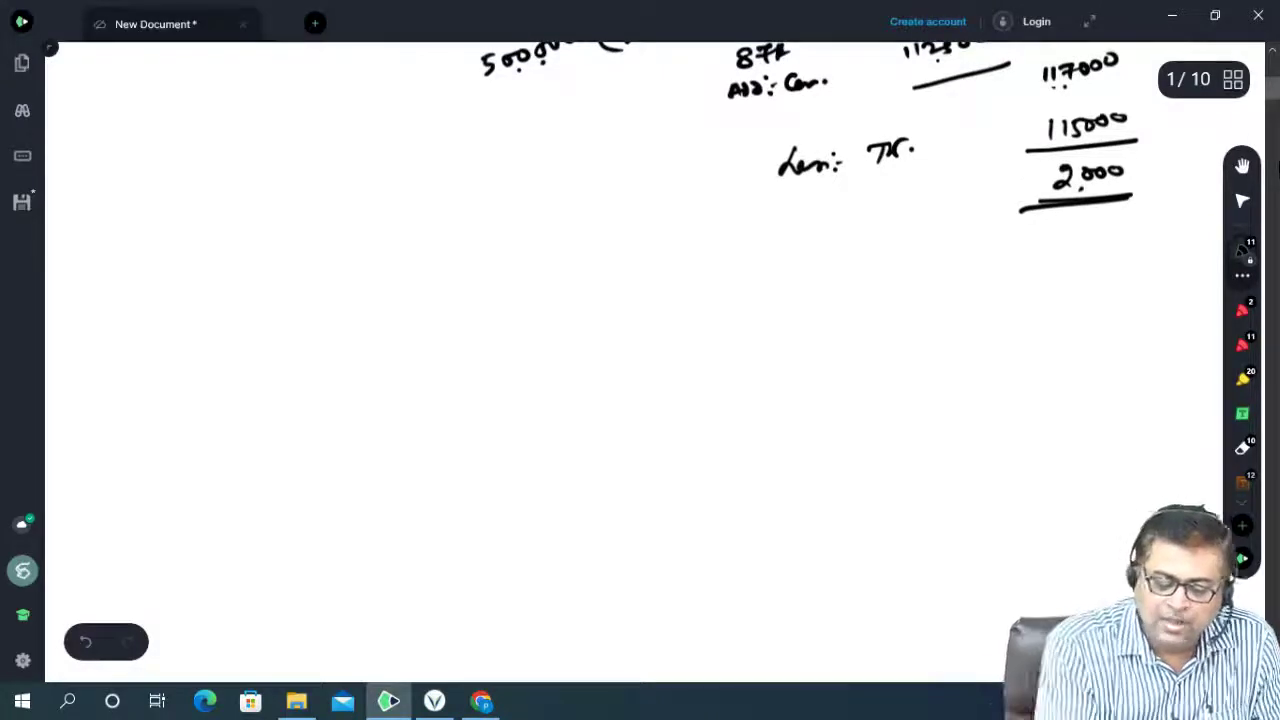
mouse_move(284, 324)
mouse_down()
mouse_move(285, 348)
mouse_move(292, 309)
mouse_up()
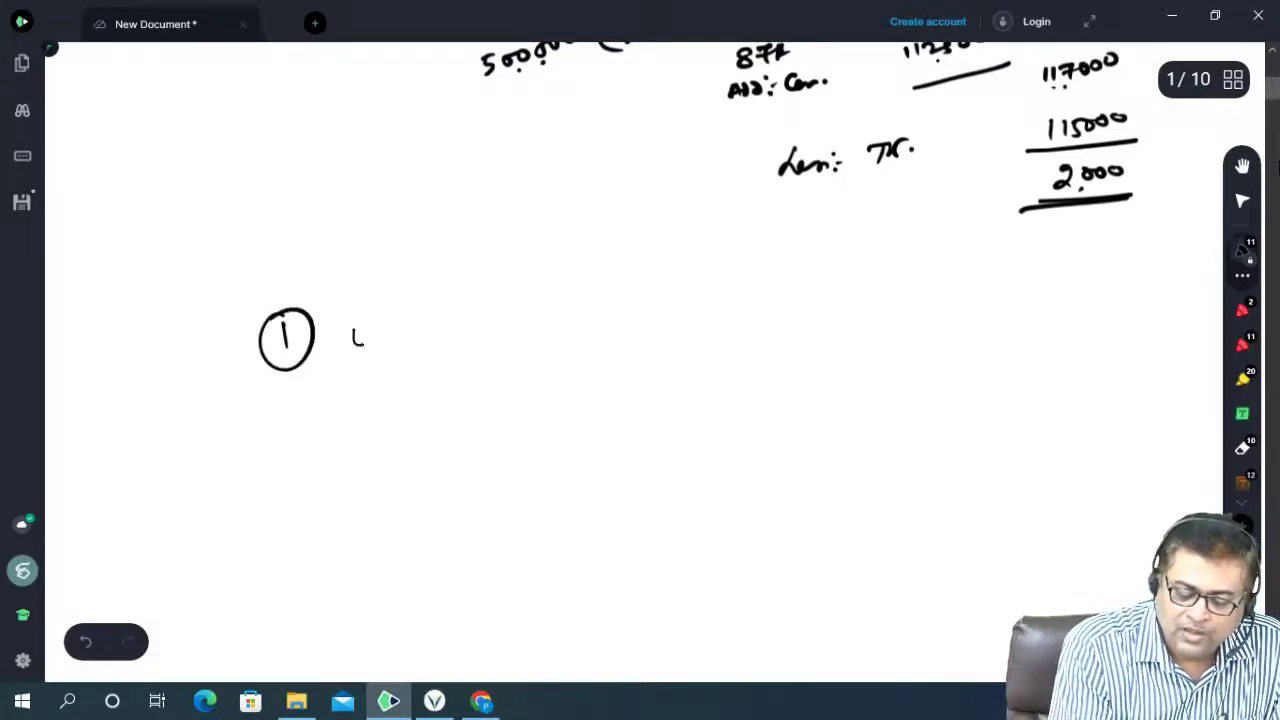
drag(364, 343, 379, 330)
click(382, 328)
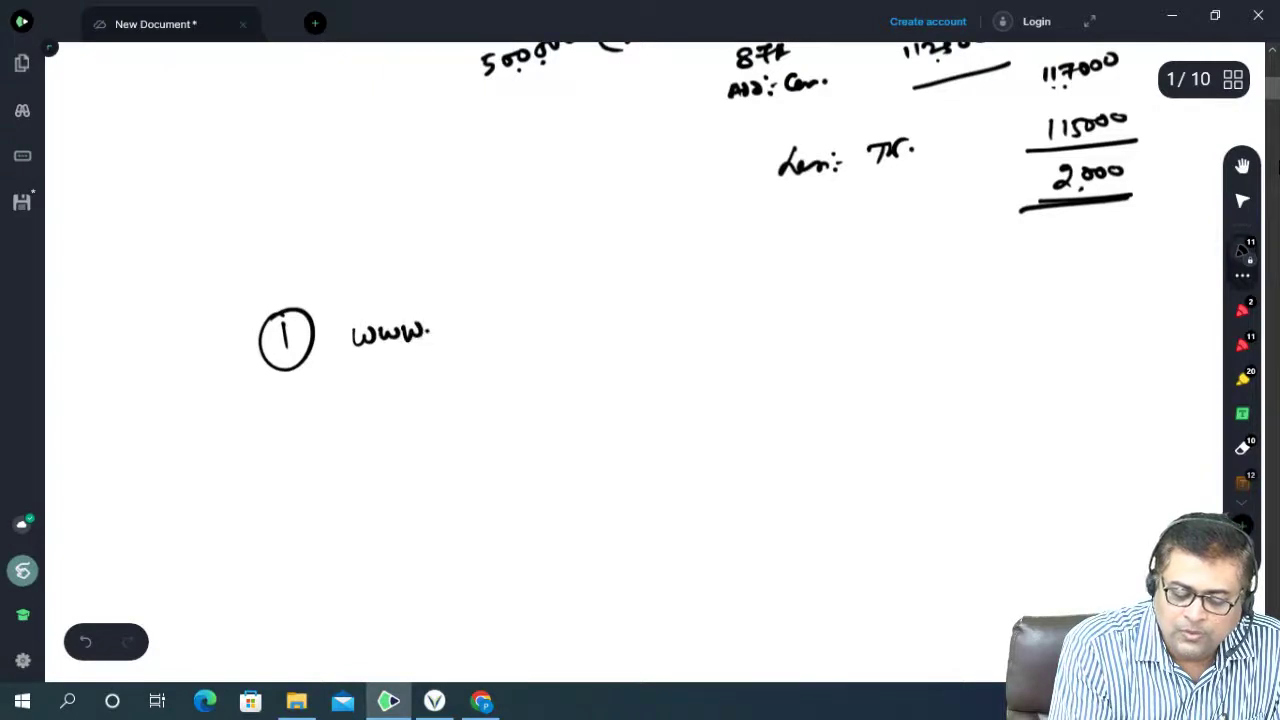
click(440, 323)
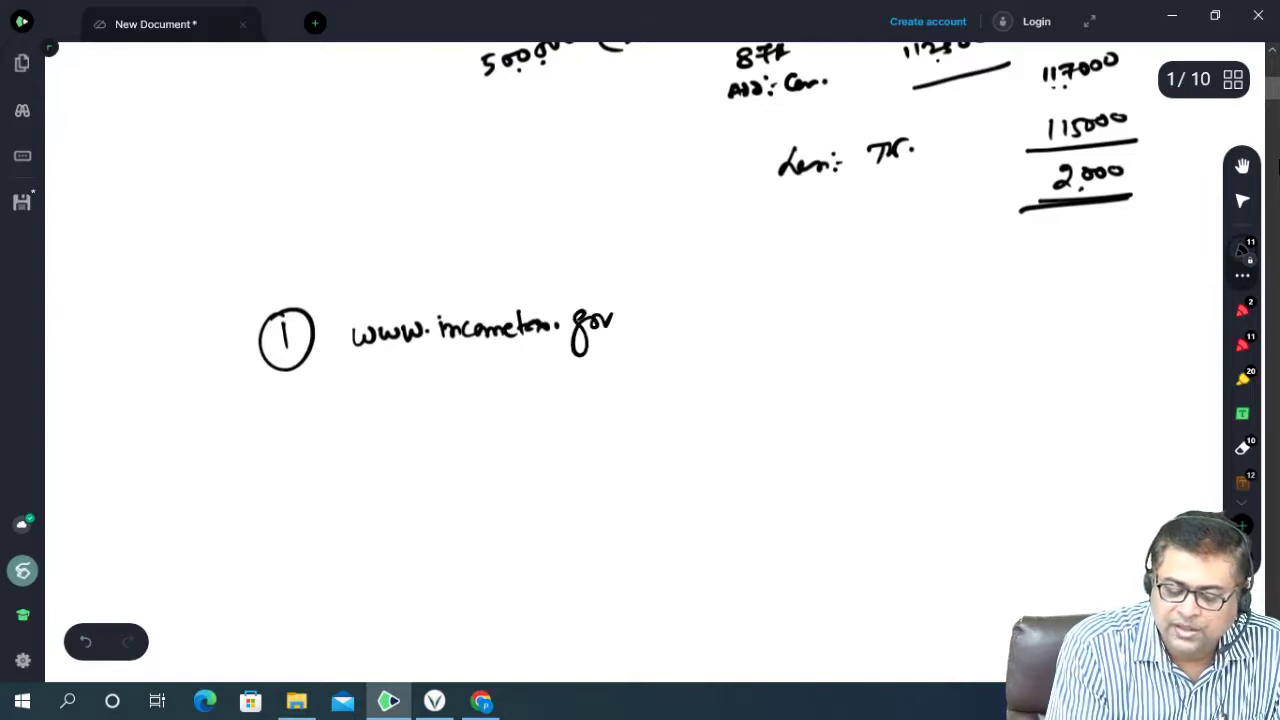
click(621, 321)
drag(640, 313, 640, 324)
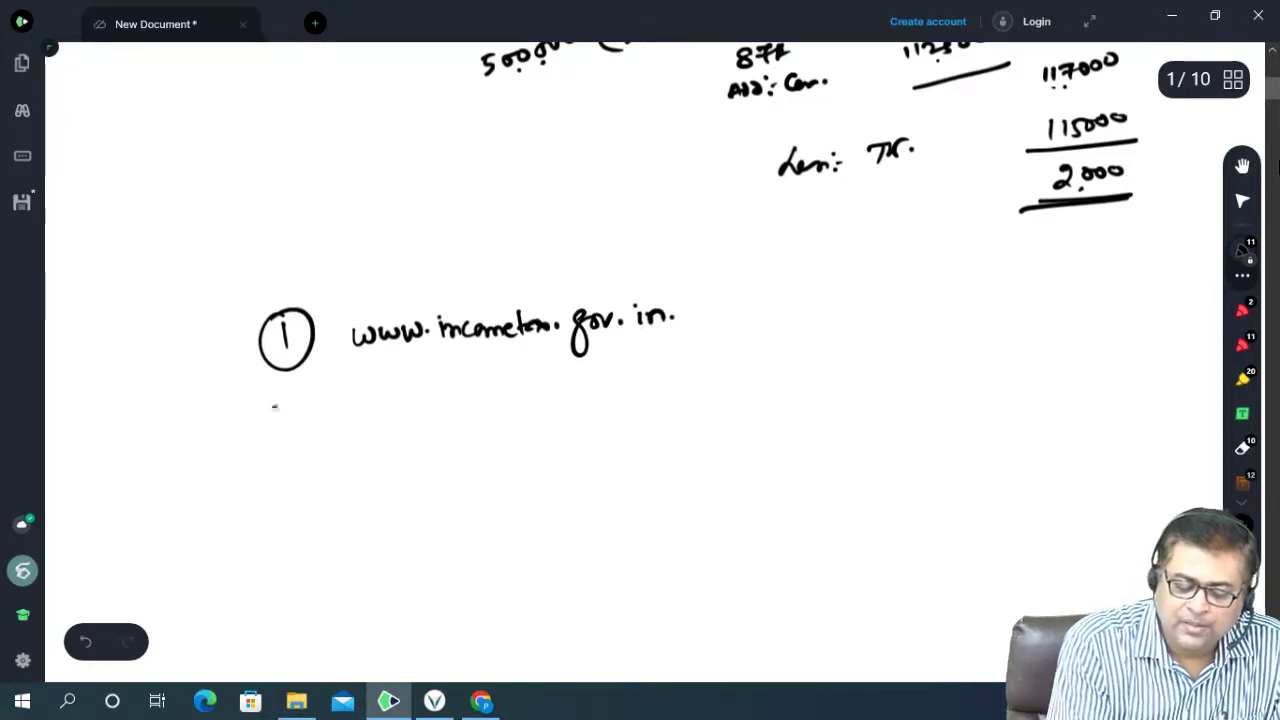
drag(266, 410, 290, 428)
mouse_move(288, 392)
mouse_down()
mouse_move(254, 420)
mouse_move(300, 394)
mouse_up()
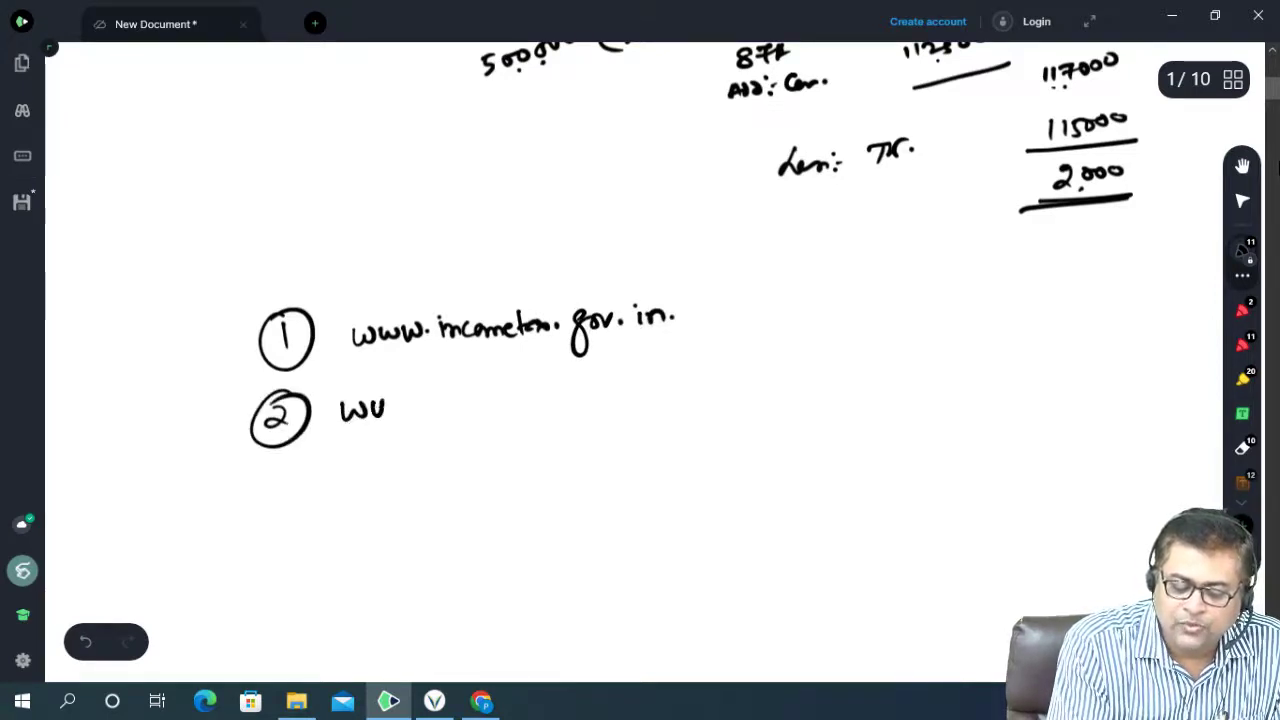
drag(386, 400, 467, 402)
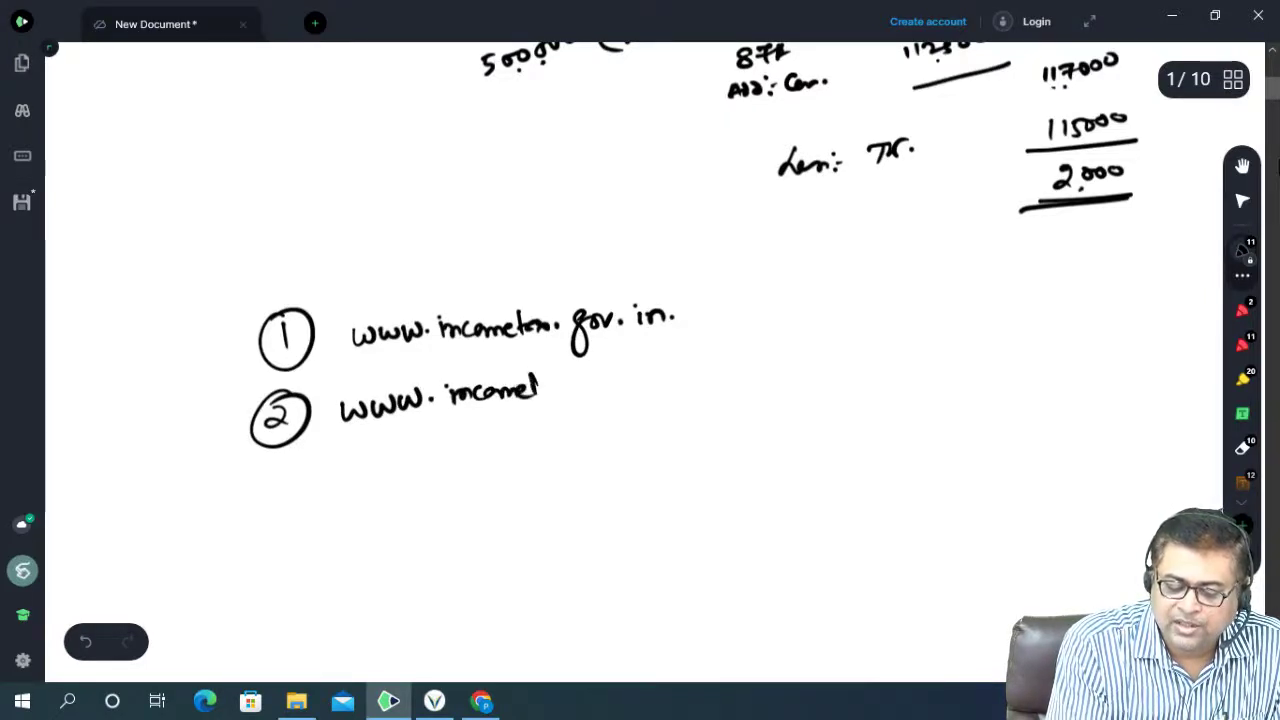
mouse_move(573, 381)
mouse_down()
mouse_move(575, 394)
mouse_move(631, 384)
mouse_move(653, 430)
mouse_up()
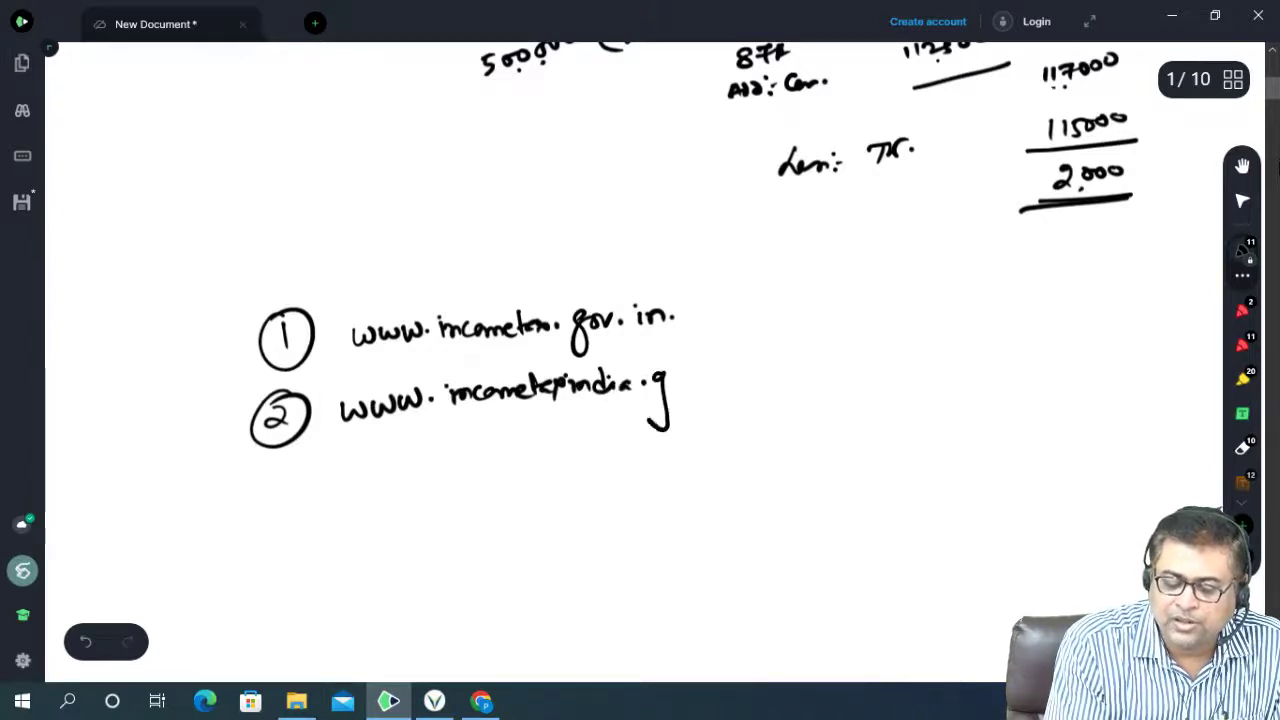
drag(688, 371, 706, 368)
click(719, 370)
click(746, 371)
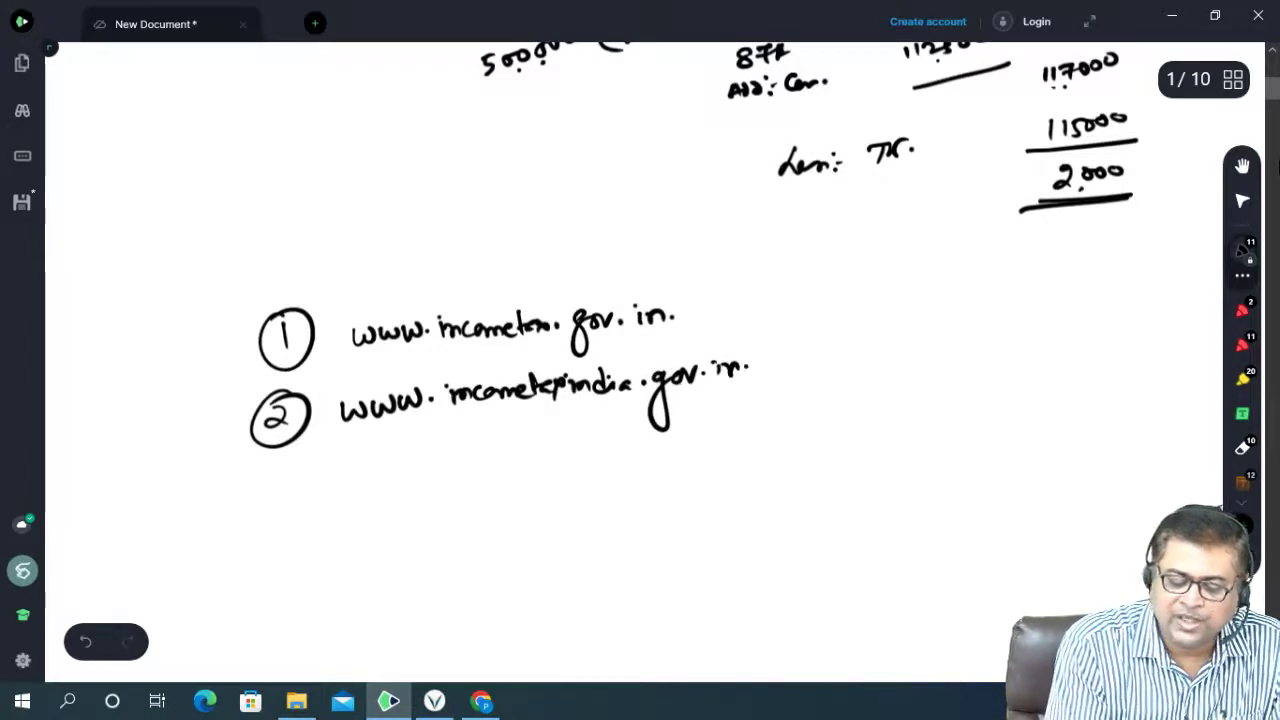
Step: Write item 3: Tin-nsdl.com, then switch back to Chrome
mouse_move(266, 474)
mouse_down()
mouse_move(278, 486)
mouse_move(268, 500)
mouse_up()
mouse_move(286, 466)
mouse_down()
mouse_move(246, 500)
mouse_move(292, 470)
mouse_up()
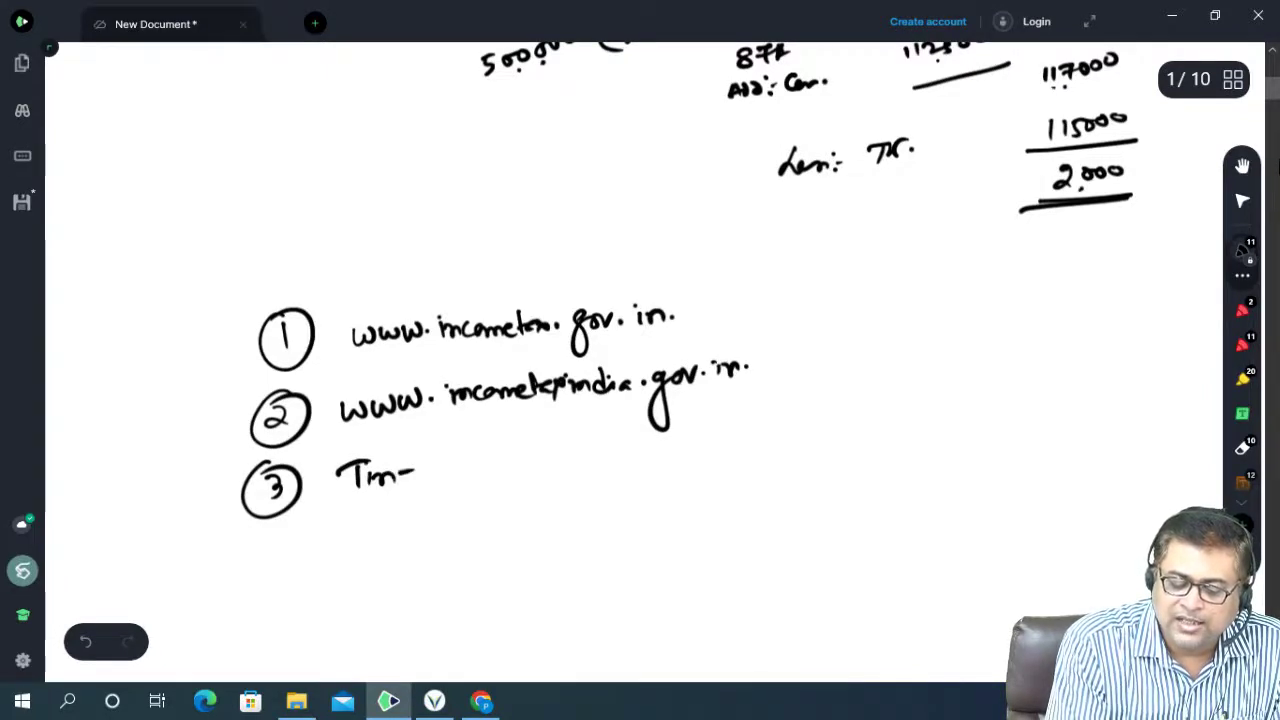
mouse_move(476, 440)
mouse_down()
mouse_move(472, 480)
mouse_move(506, 470)
mouse_up()
click(488, 472)
drag(520, 456, 566, 470)
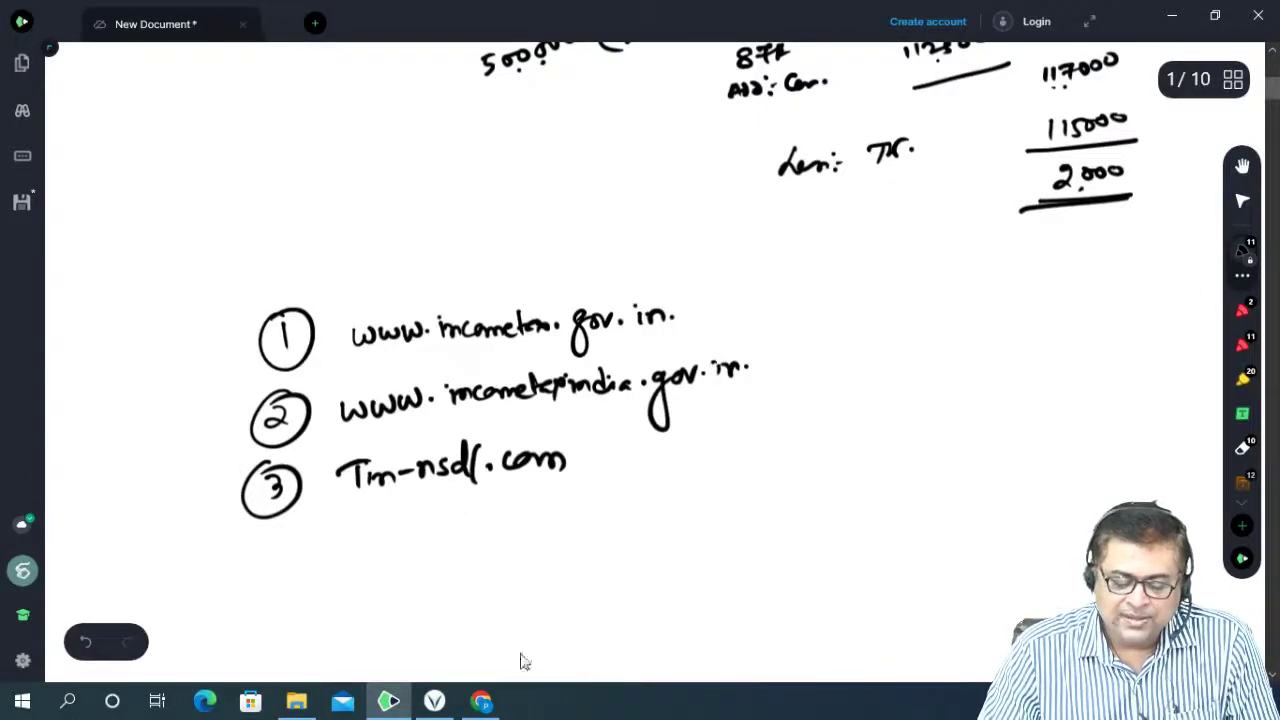
click(481, 701)
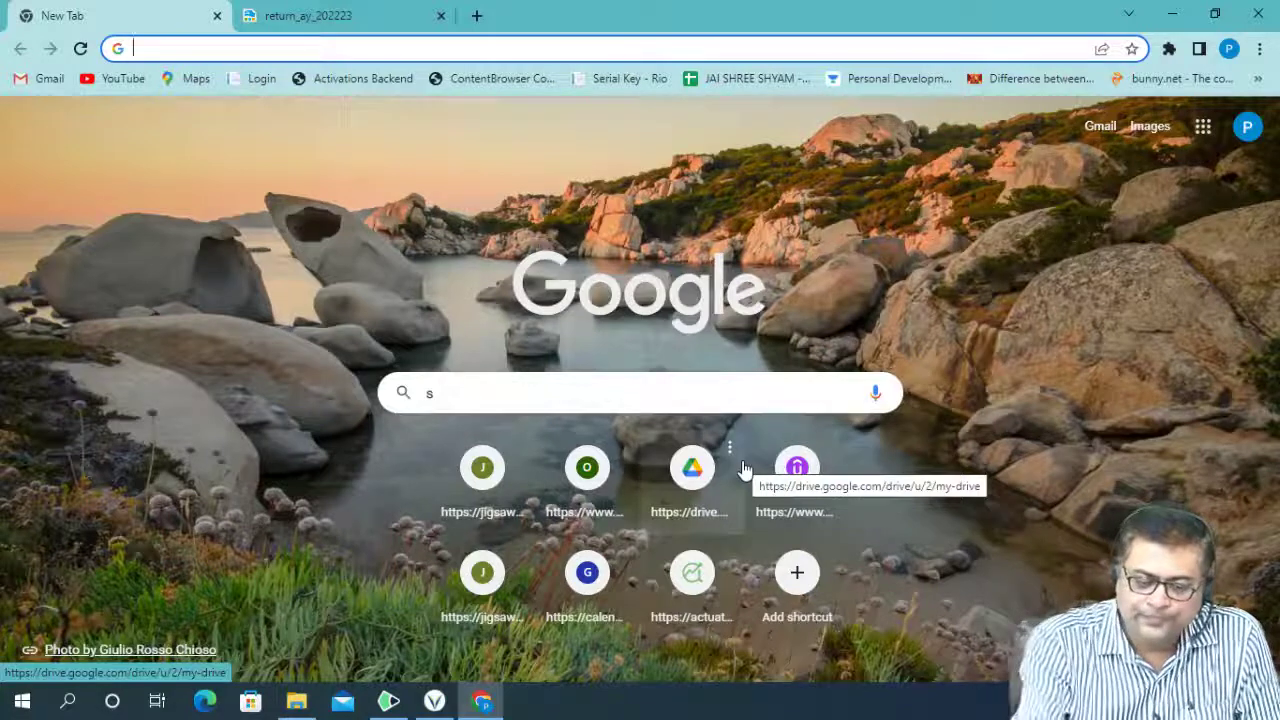
Step: Load tin-nsdl.com in the new Google Chrome tab
click(434, 701)
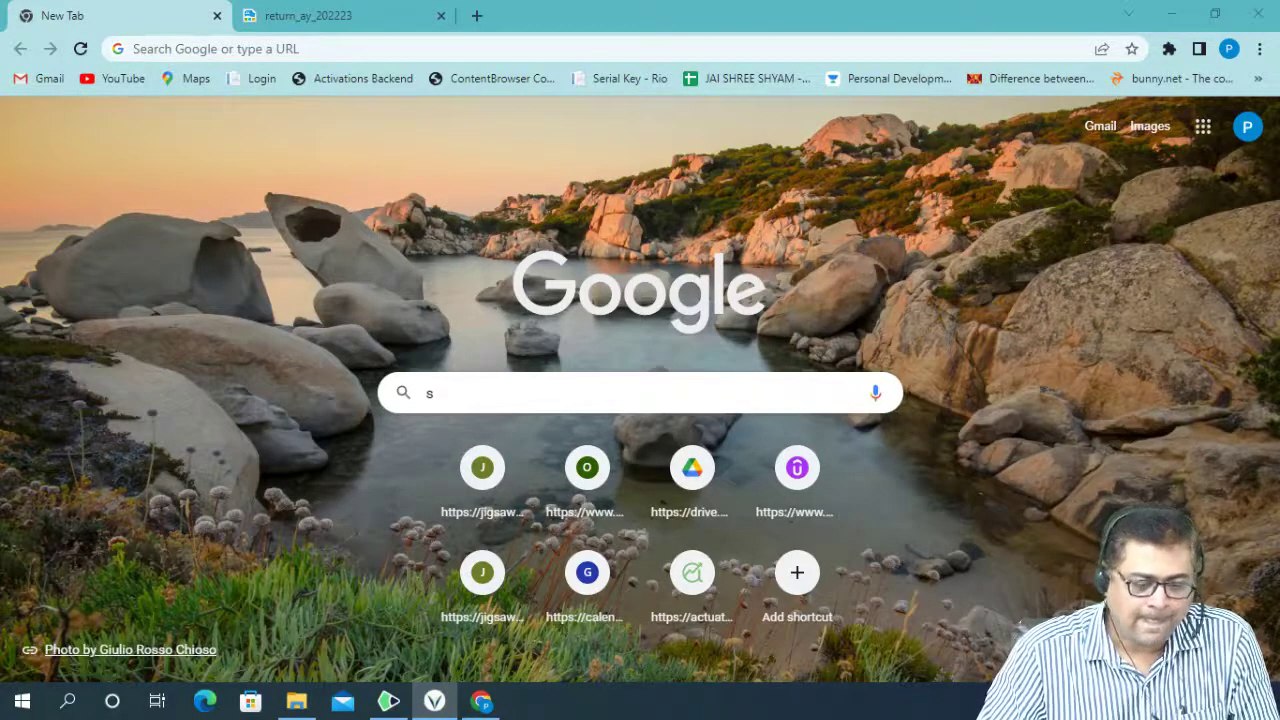
click(456, 49)
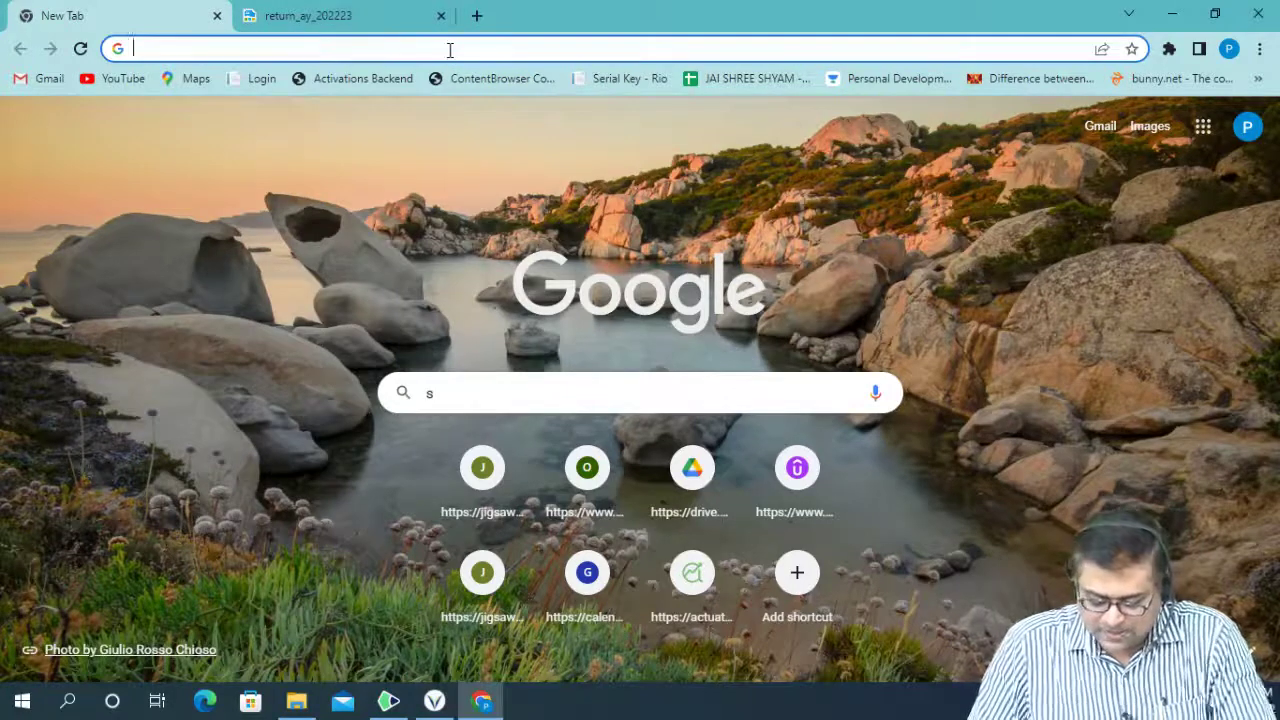
text(t)
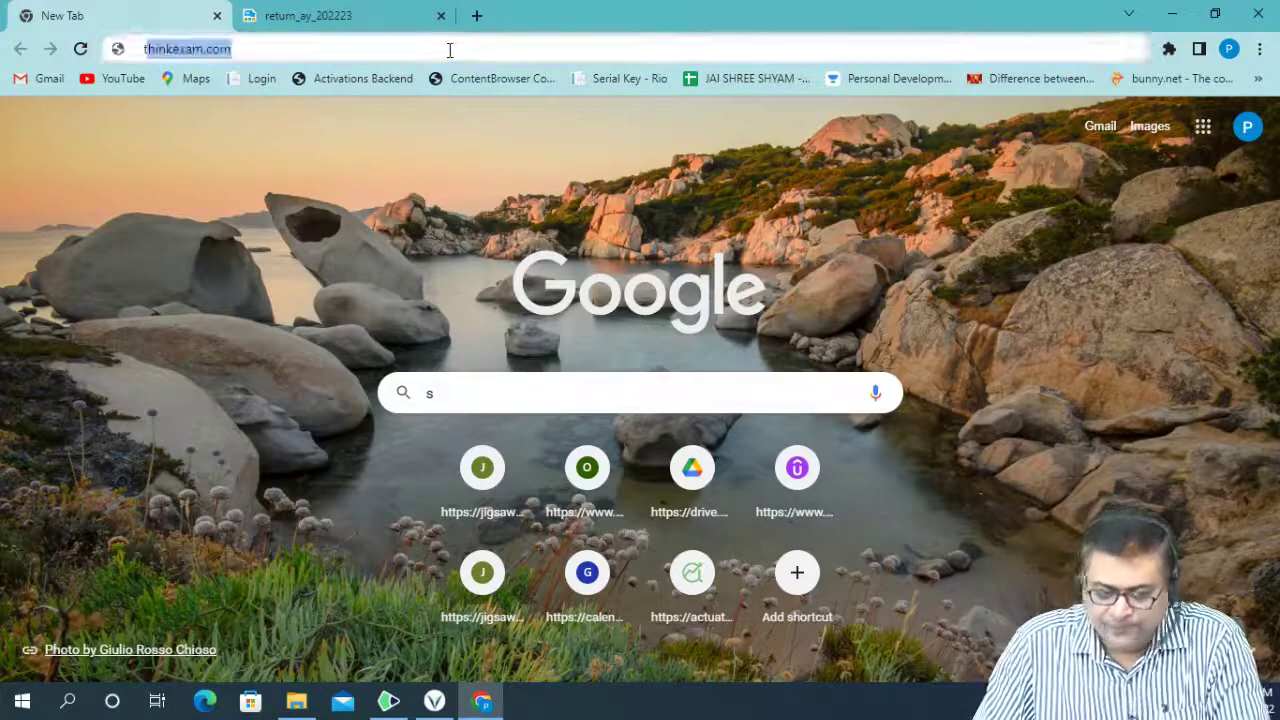
text(in)
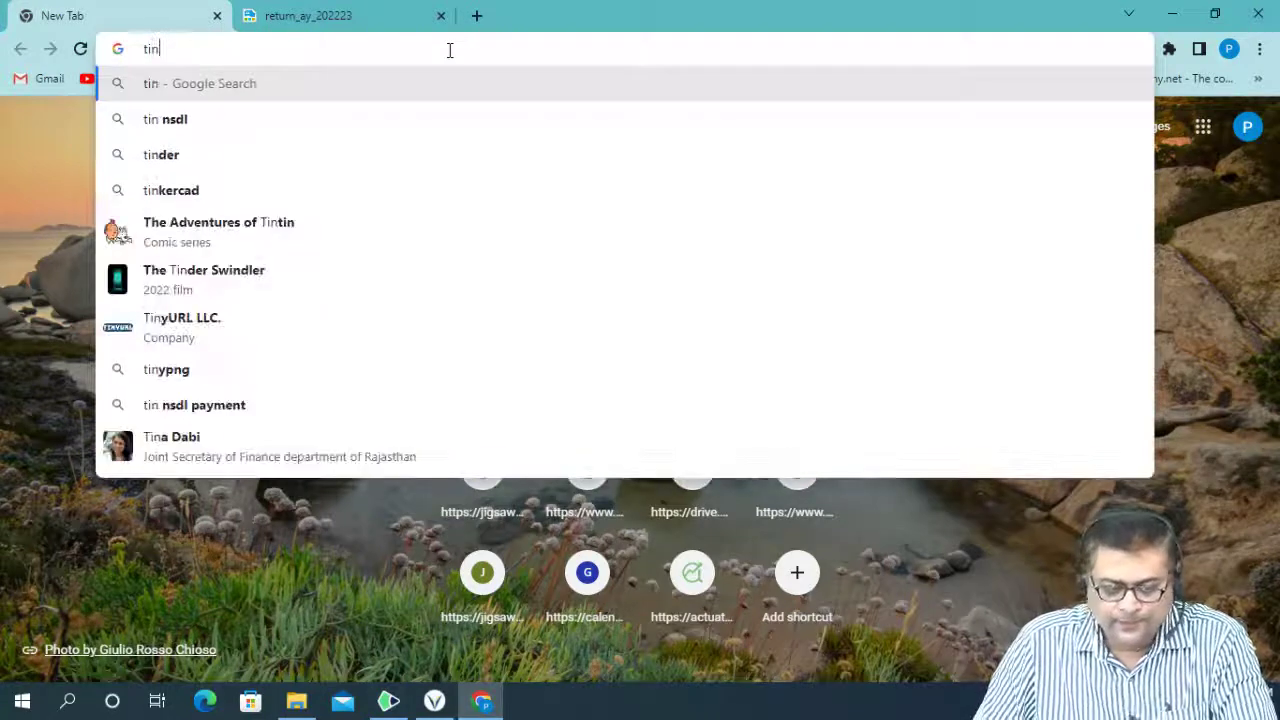
text(-nsdl)
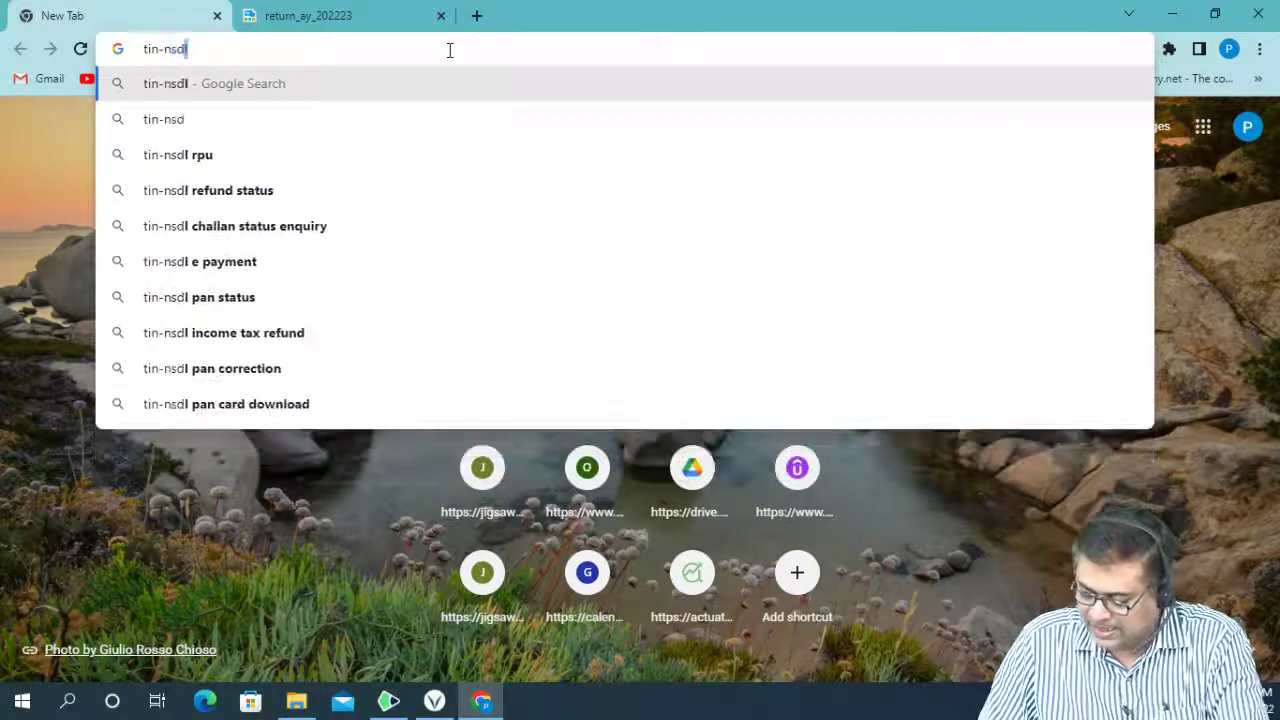
text(.c)
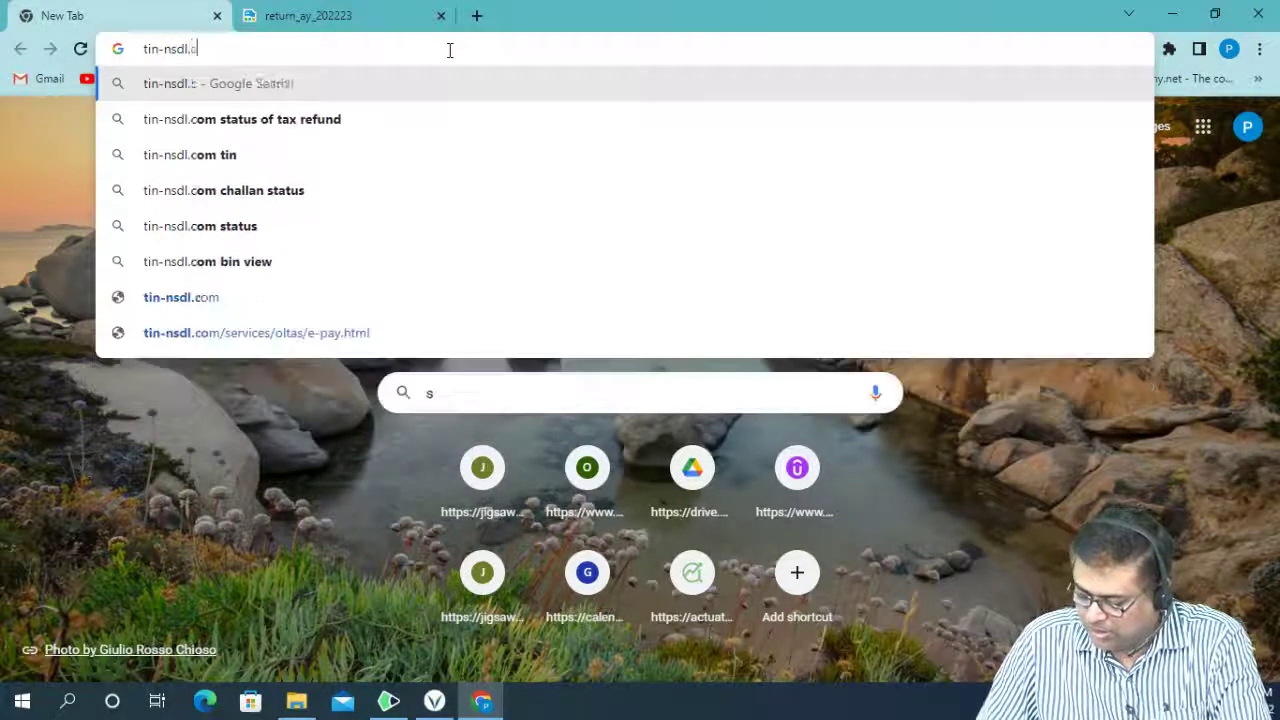
text(om)
key(Return)
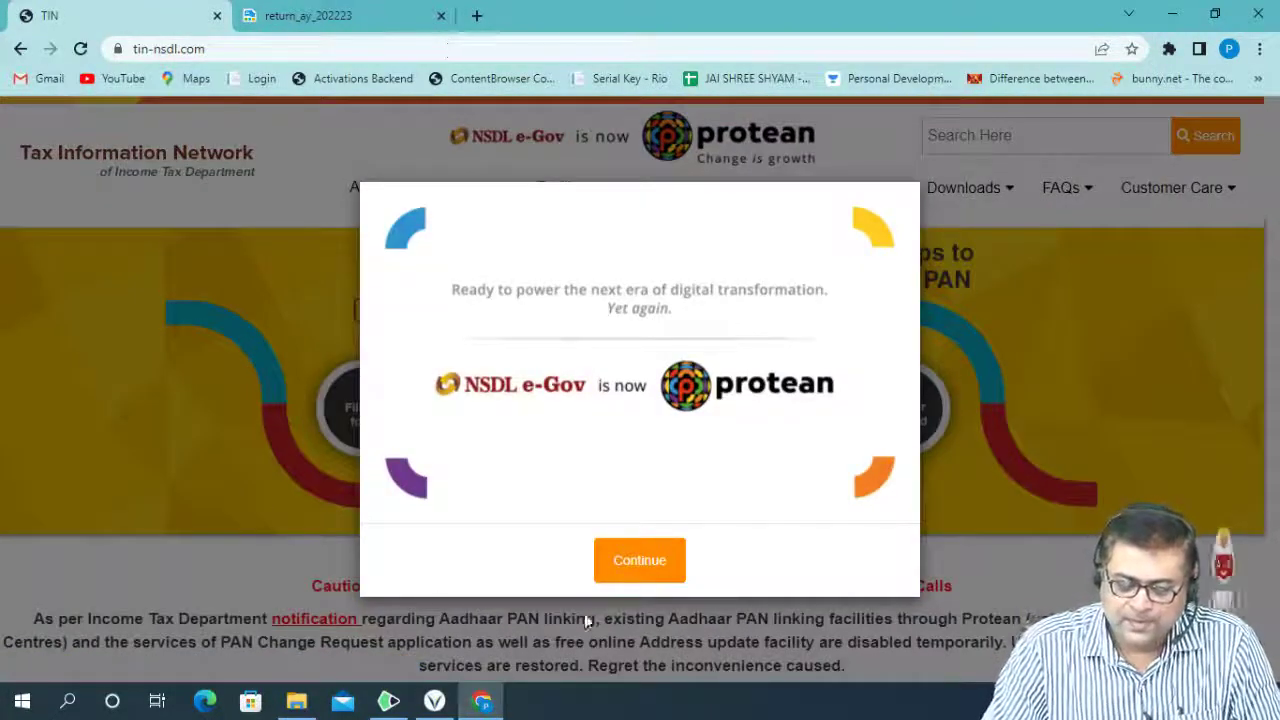
Step: Dismiss both Protean notices, then open 'e-payment: Pay Taxes Online' from the Services menu
click(617, 562)
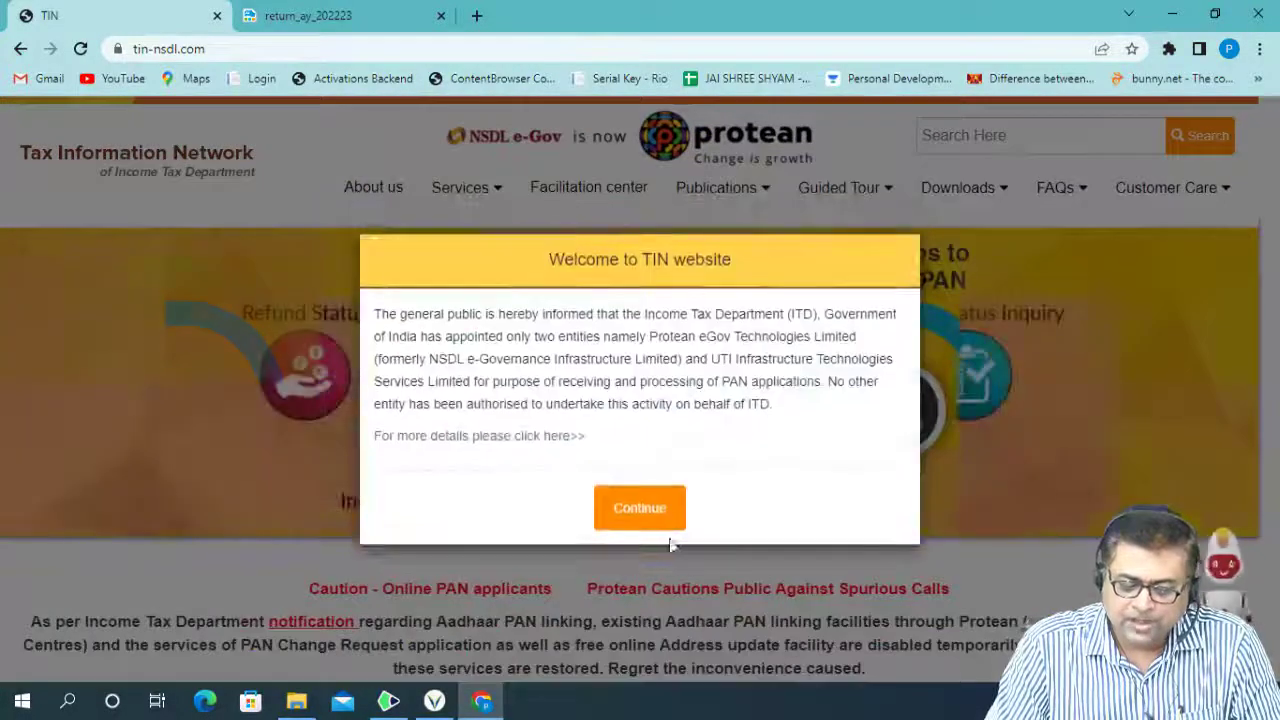
click(657, 526)
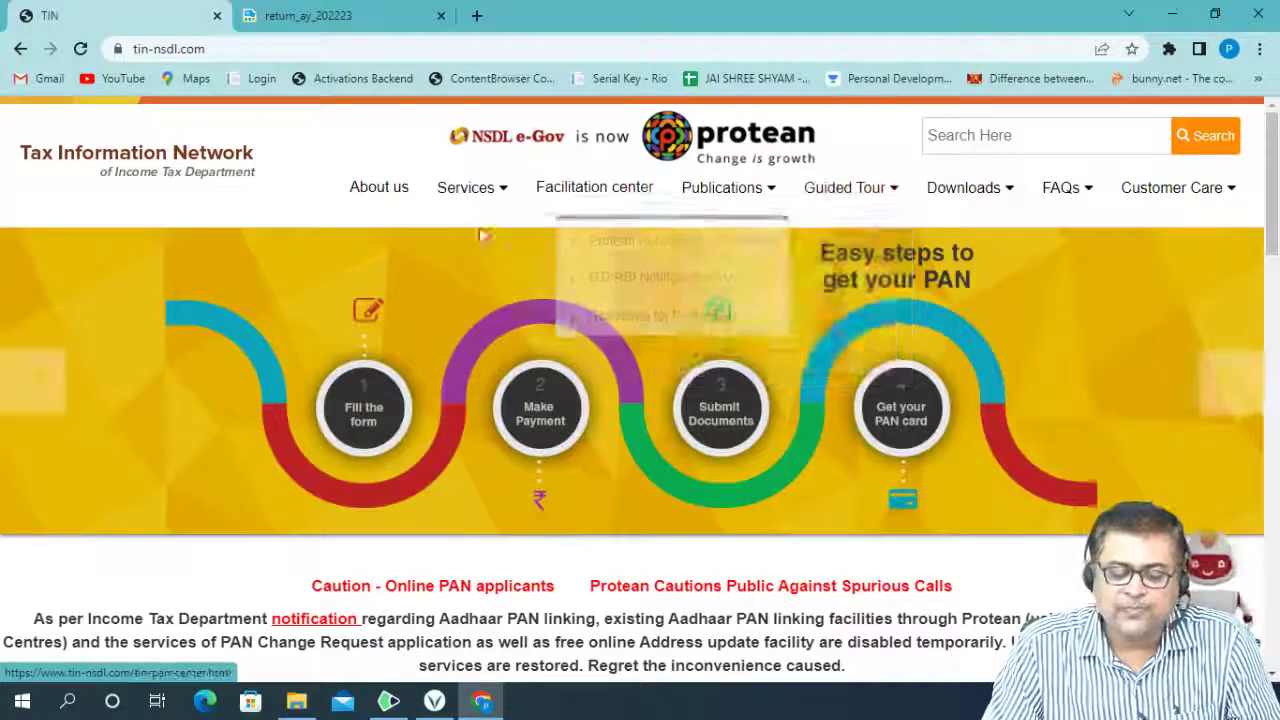
mouse_move(466, 188)
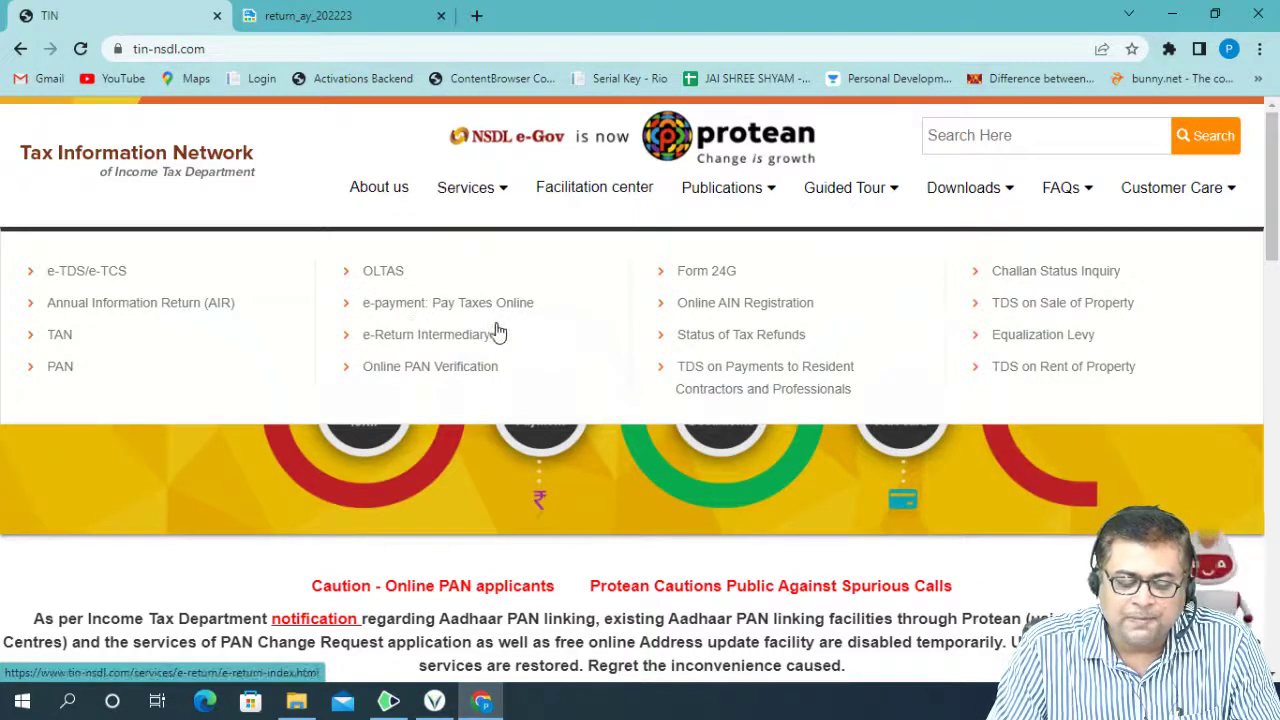
click(377, 303)
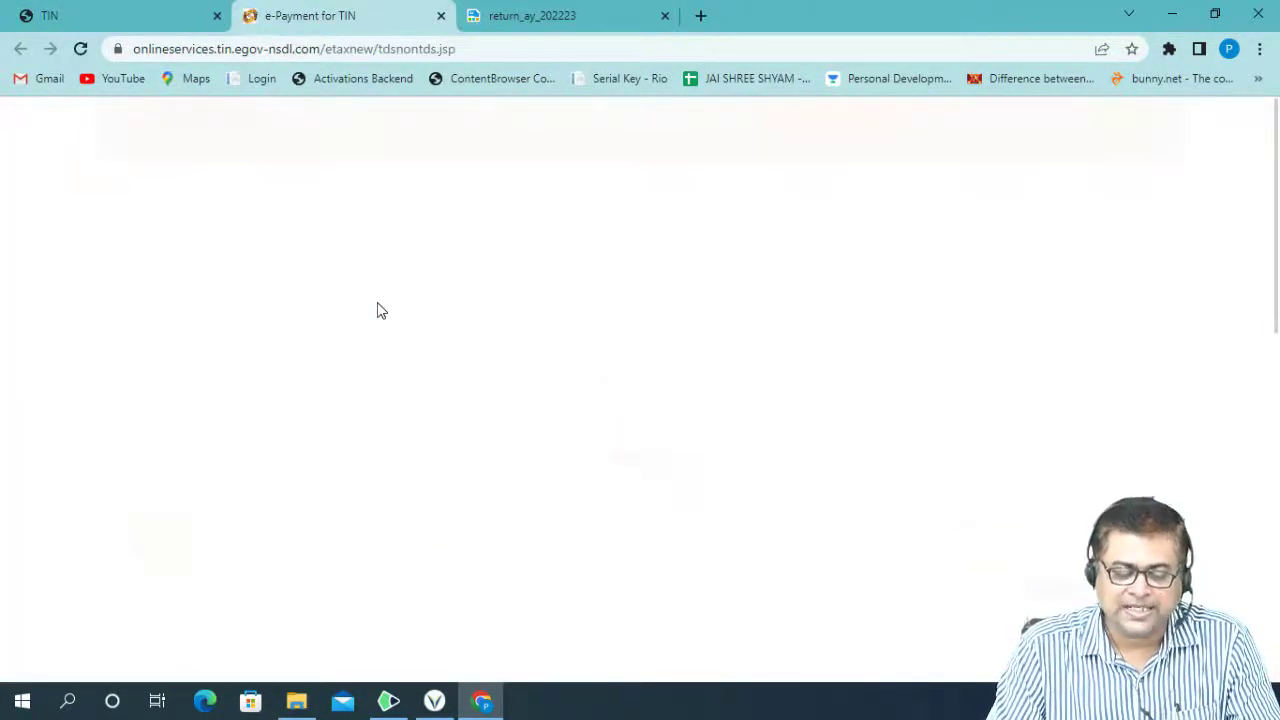
scroll(380, 305, down, 5)
scroll(385, 303, down, 3)
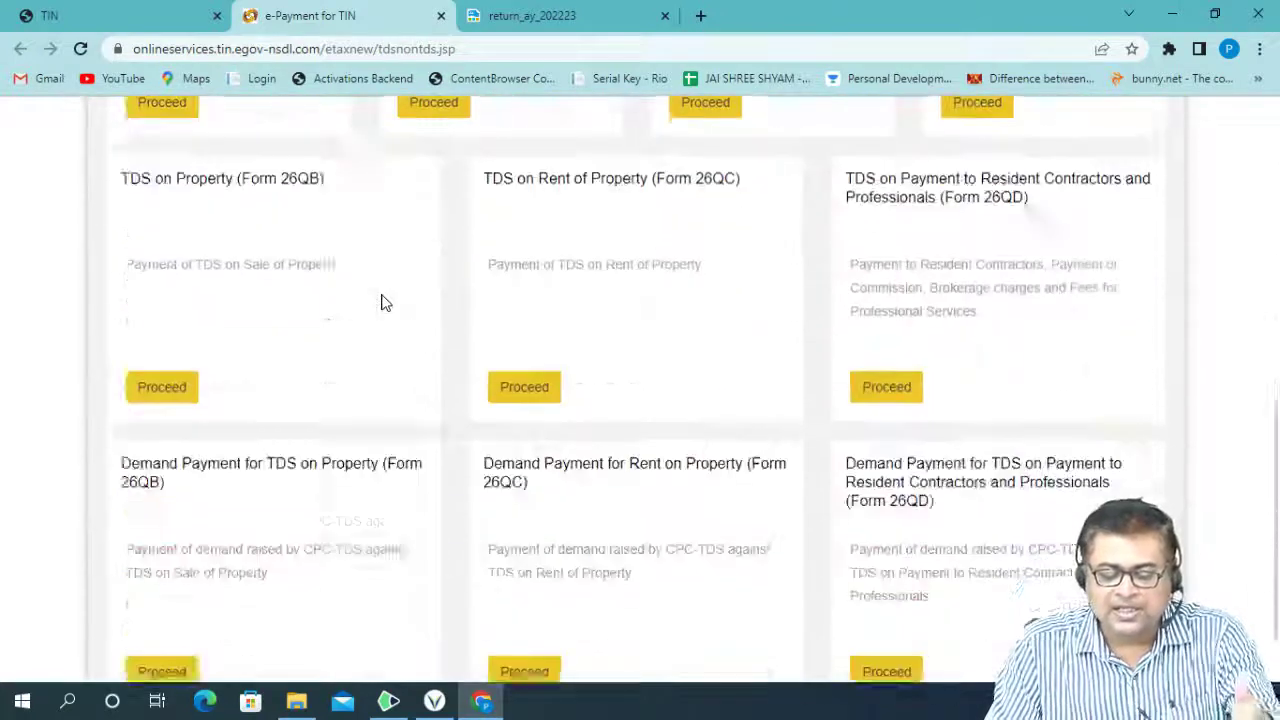
scroll(385, 303, down, 1)
scroll(385, 303, up, 10)
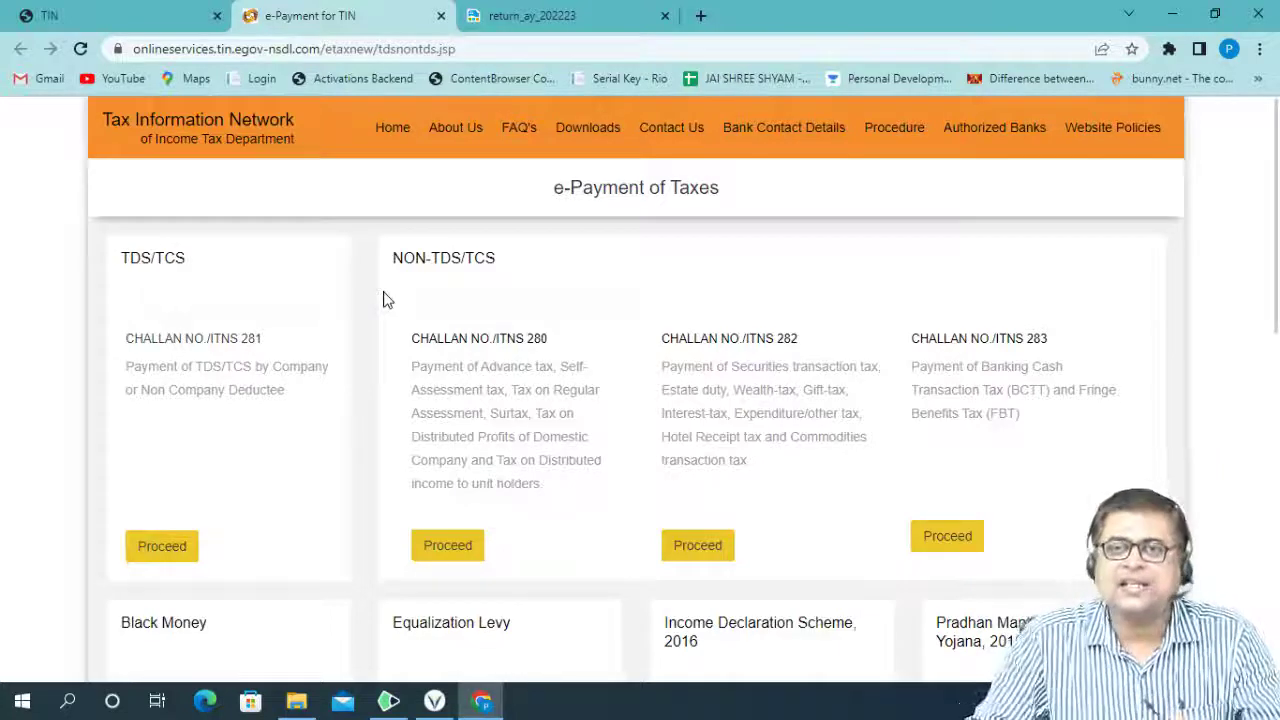
scroll(380, 298, down, 3)
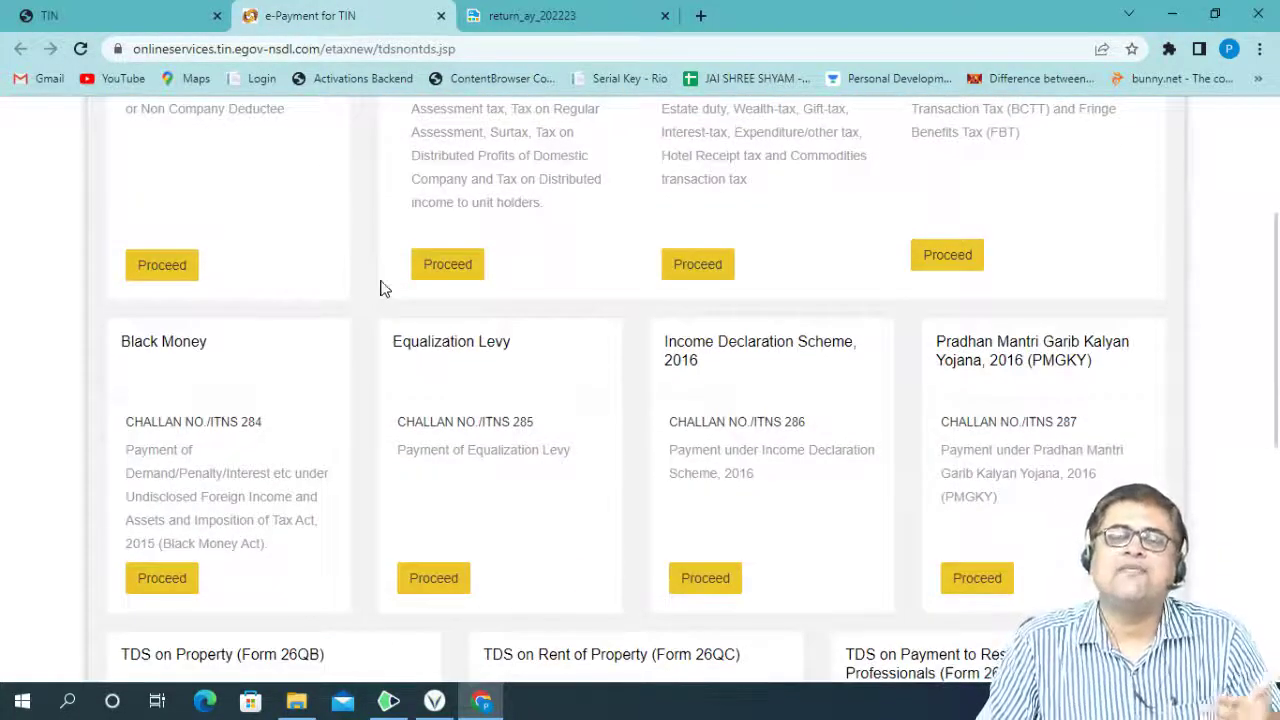
scroll(380, 288, down, 1)
scroll(380, 288, down, 4)
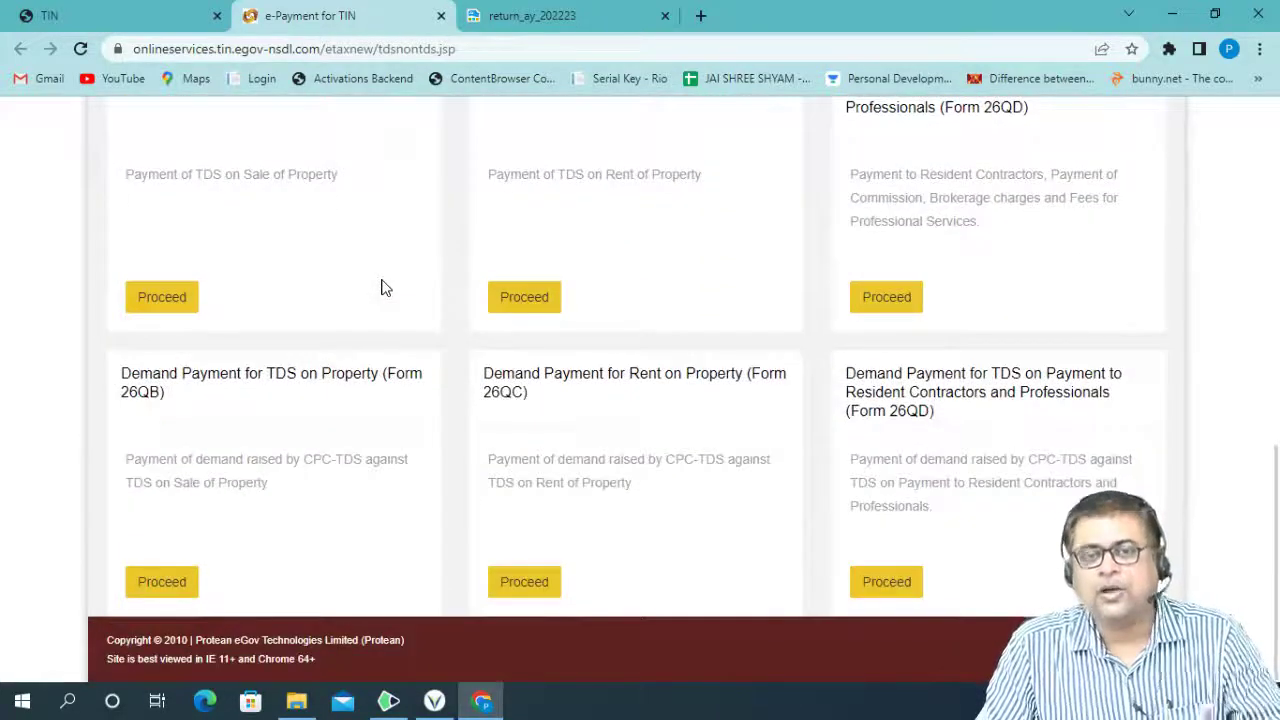
scroll(381, 288, up, 4)
scroll(389, 282, up, 3)
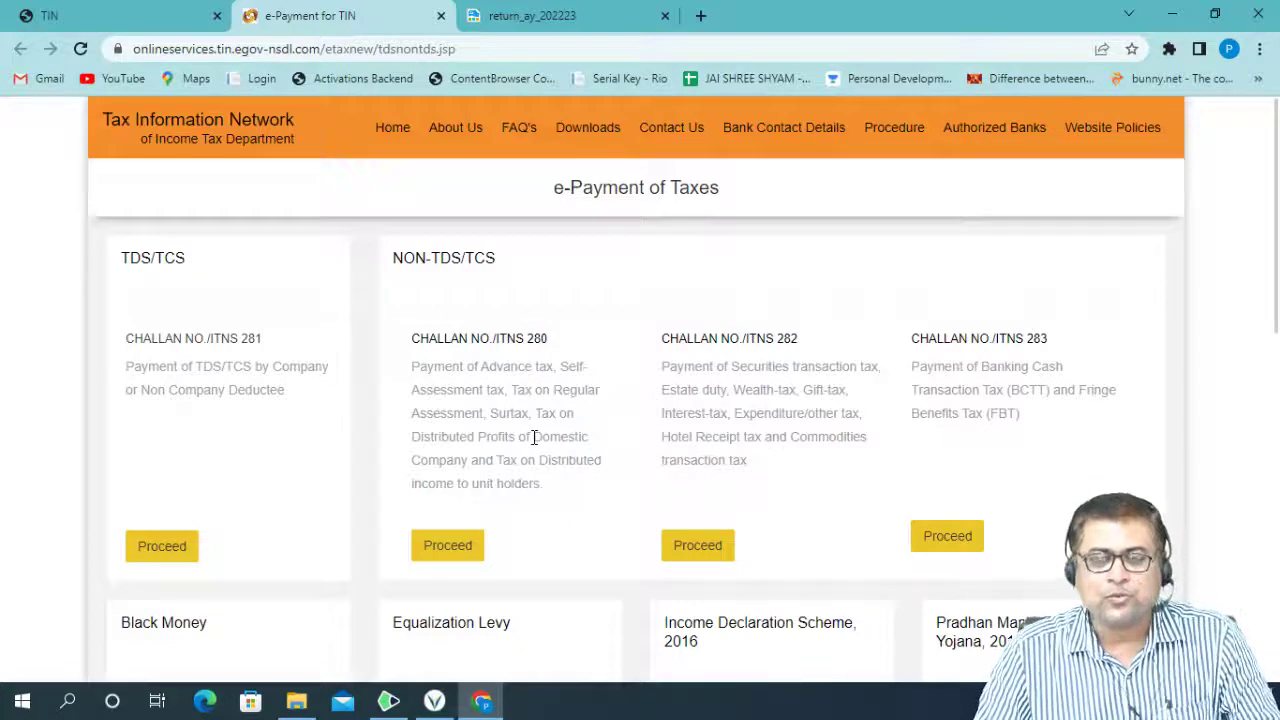
Step: Start the CHALLAN NO./ITNS 280 form and set Tax Applicable to (0021) Income Tax (Other than Companies)
click(447, 545)
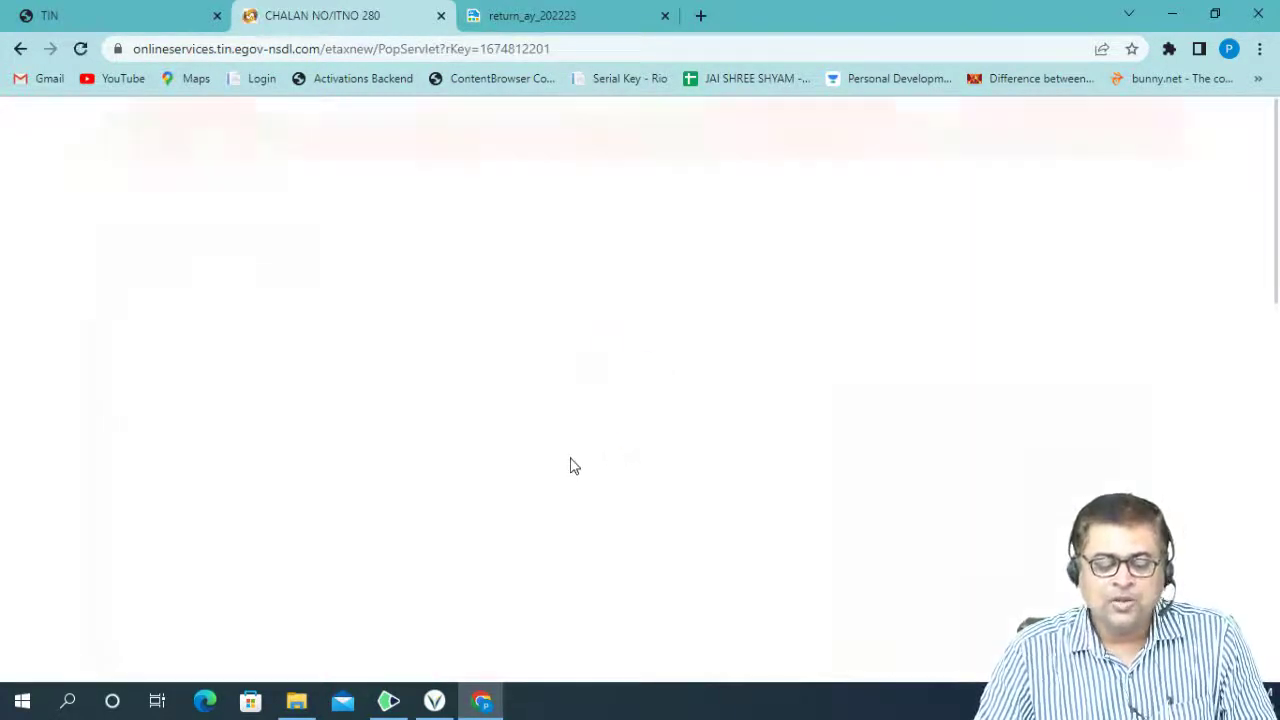
scroll(563, 429, down, 3)
scroll(563, 425, down, 3)
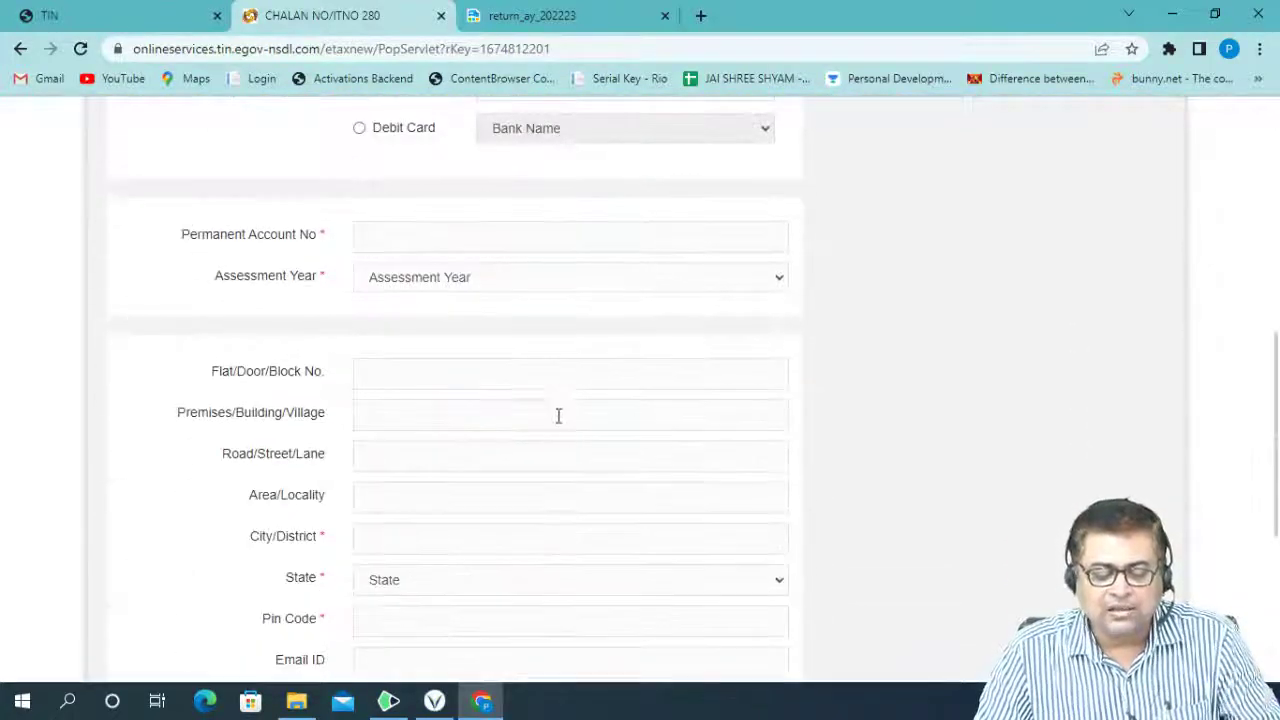
scroll(563, 425, up, 5)
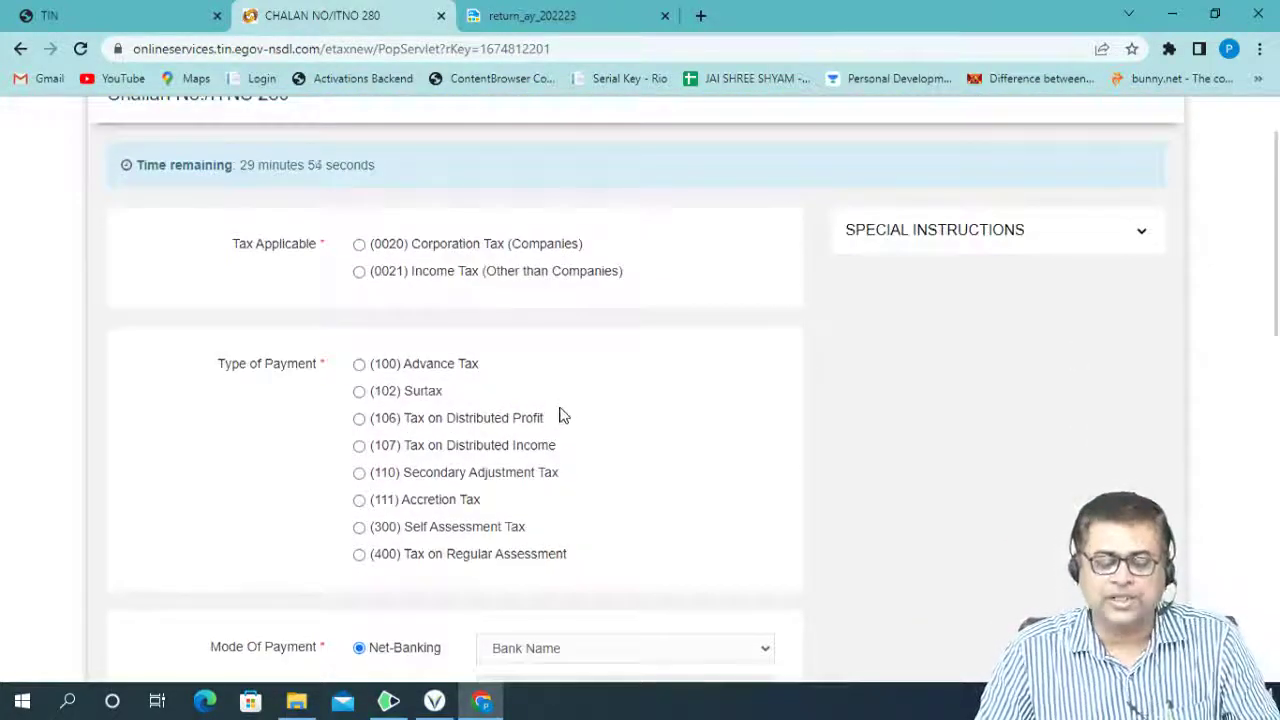
scroll(561, 414, down, 2)
scroll(561, 414, down, 3)
scroll(561, 410, down, 4)
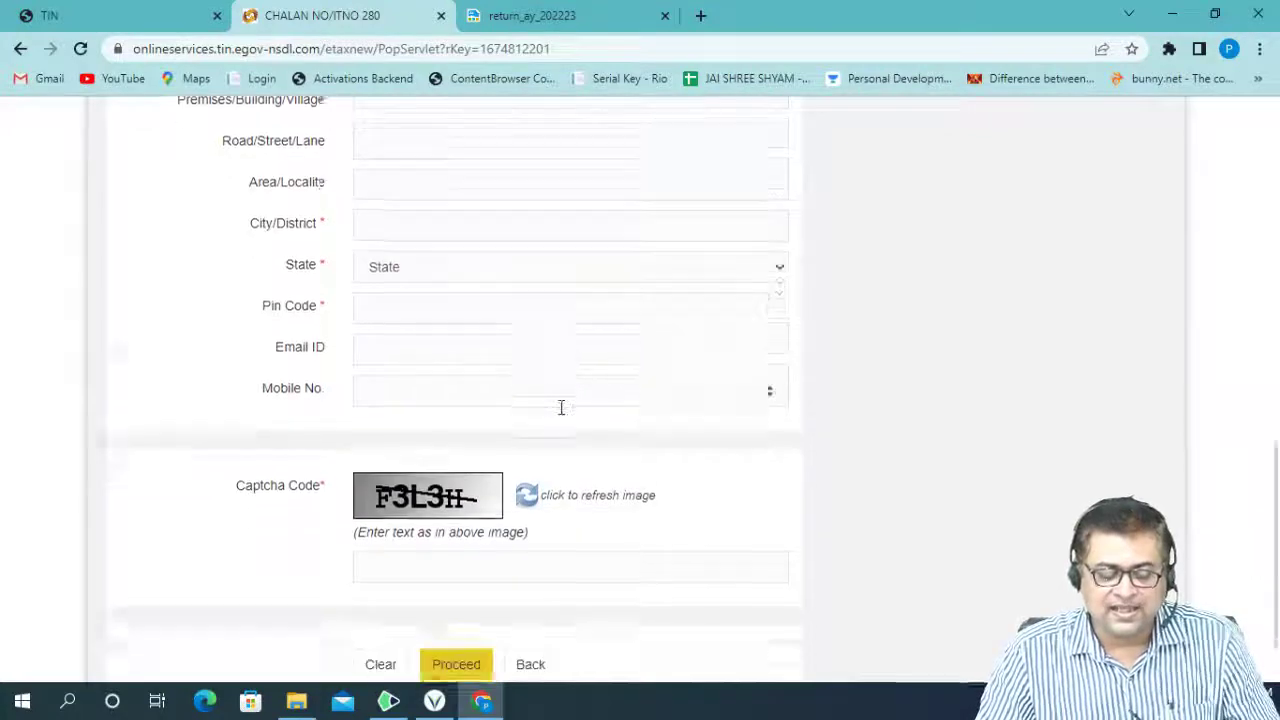
scroll(561, 407, down, 2)
scroll(551, 394, up, 8)
scroll(551, 394, up, 5)
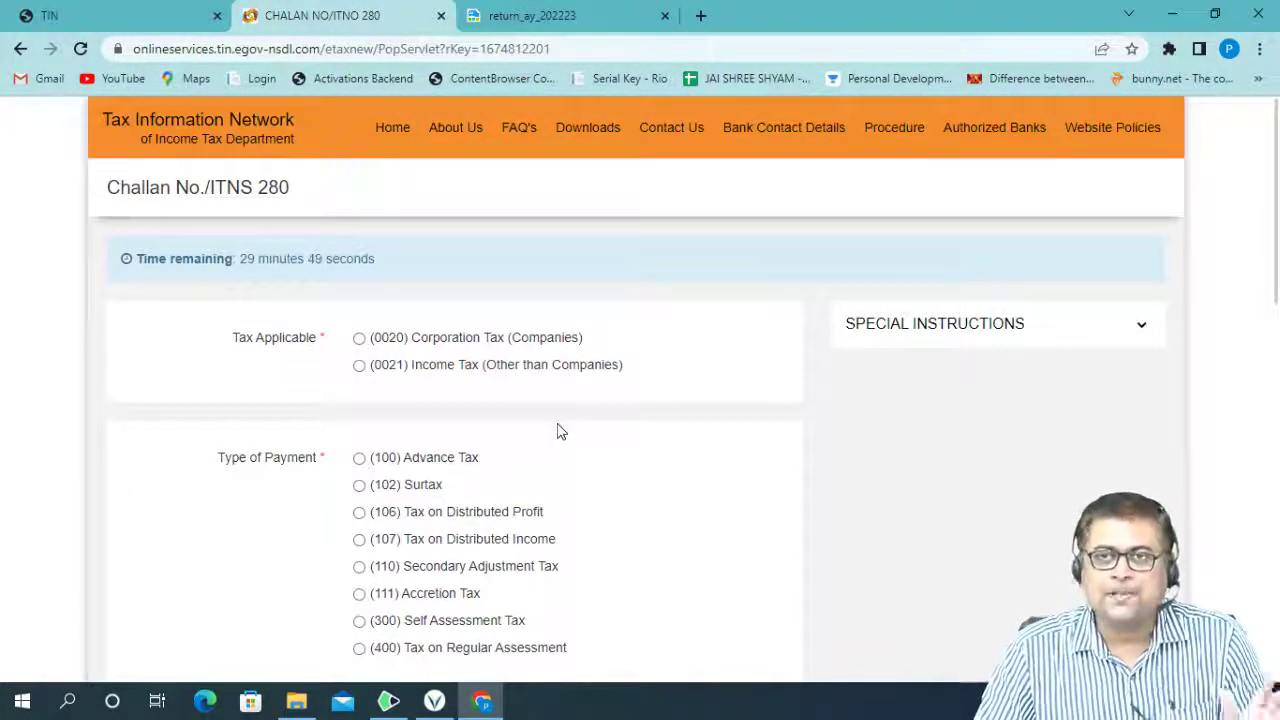
scroll(544, 420, down, 2)
scroll(543, 418, down, 2)
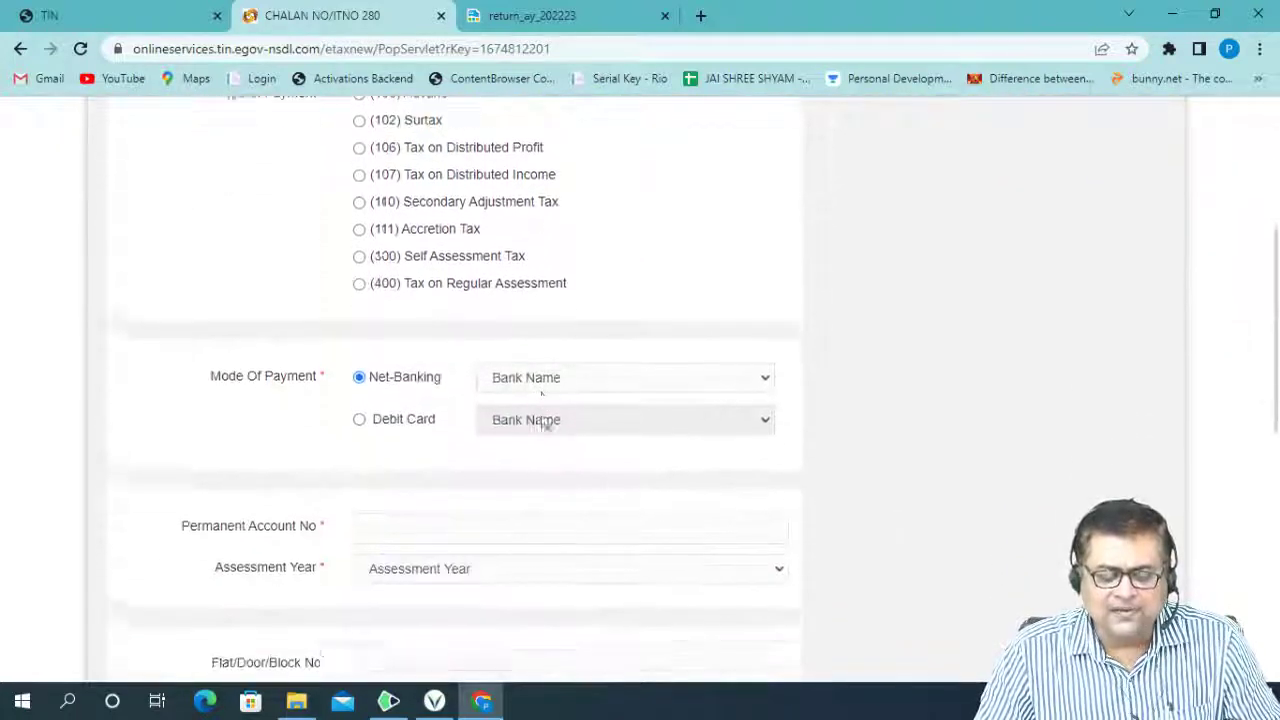
scroll(542, 417, down, 2)
scroll(541, 416, down, 1)
scroll(541, 417, up, 6)
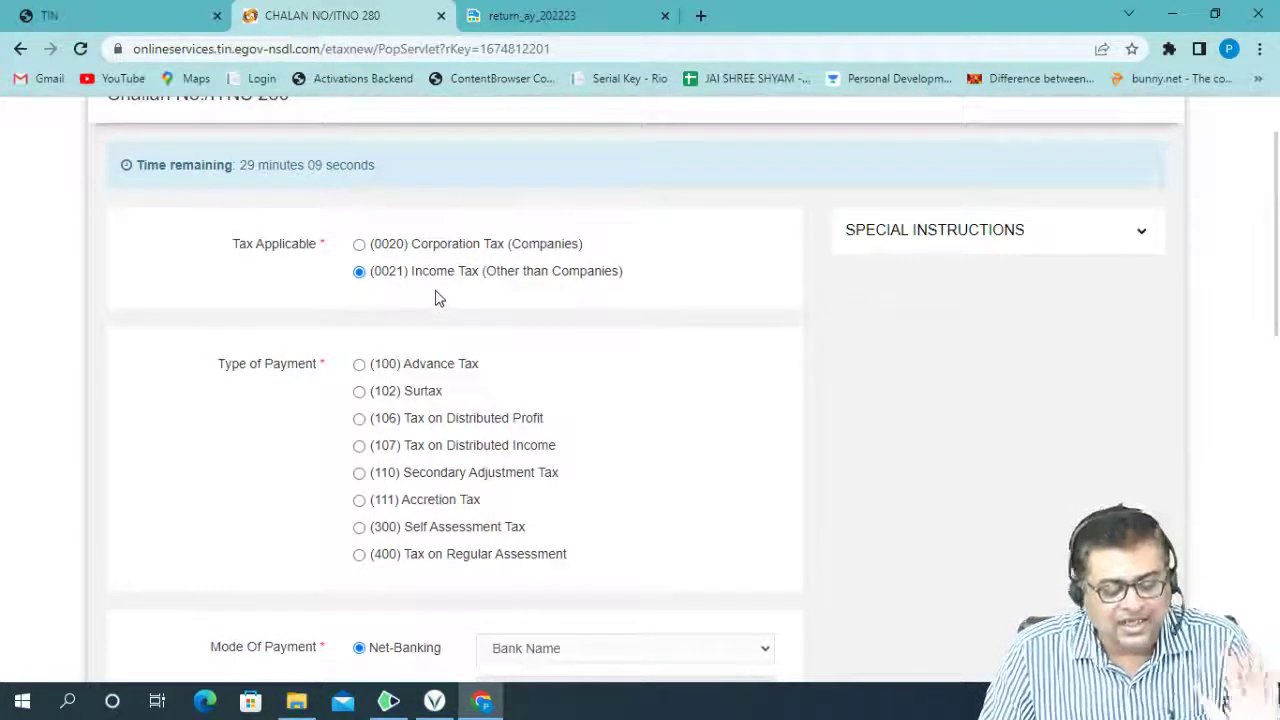
Step: Scroll the challan down to Type of Payment, with (300) Self Assessment Tax selected
scroll(430, 296, down, 1)
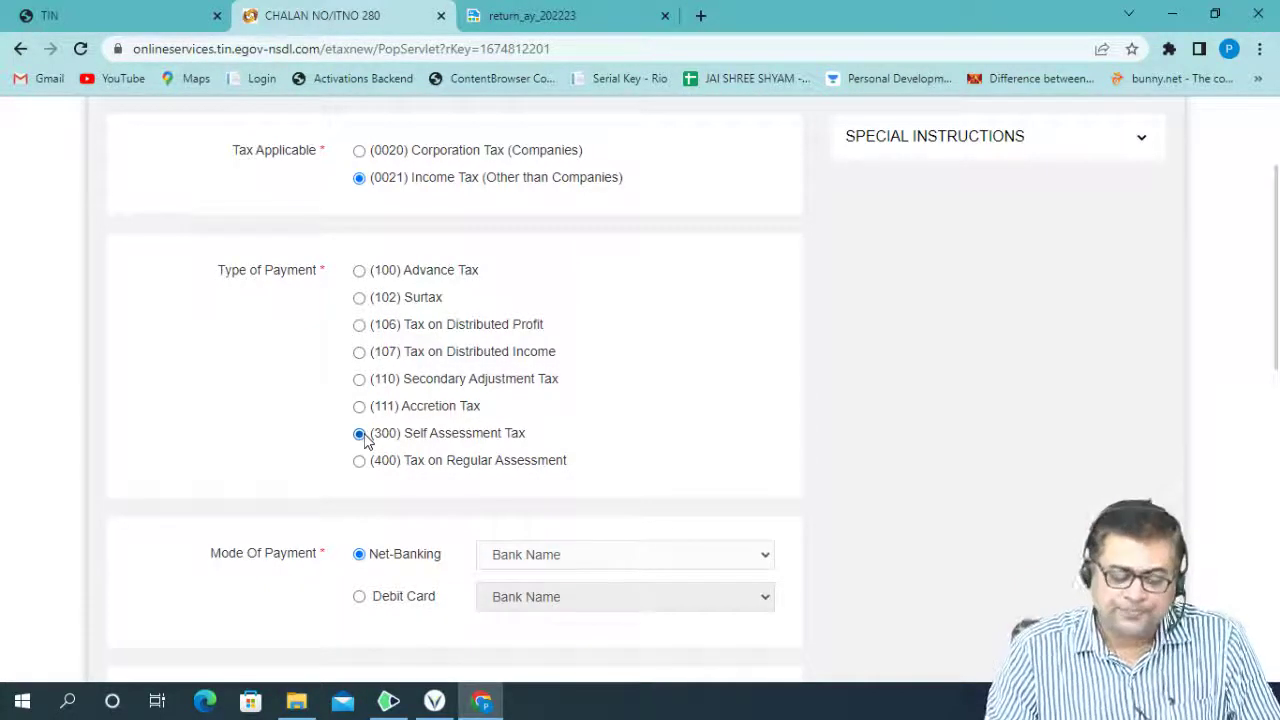
scroll(360, 445, down, 2)
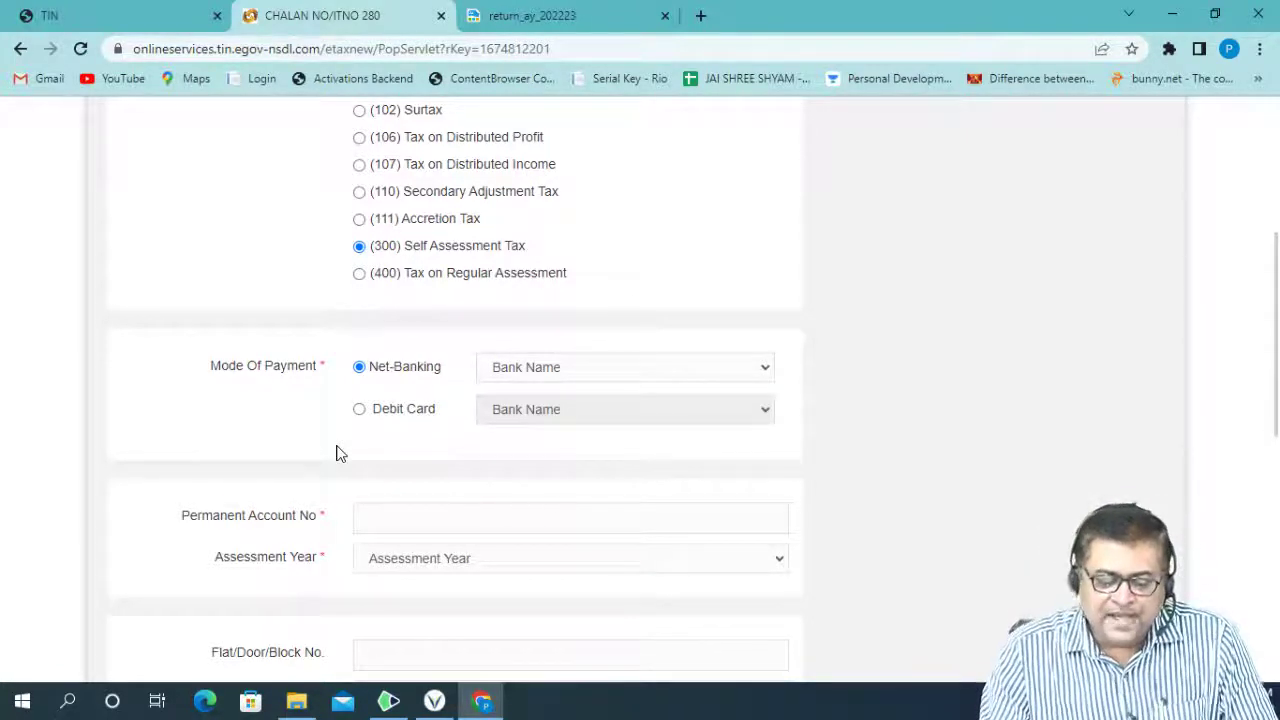
Step: Pick ICICI Bank under Net-Banking, then try the Debit Card option and view its bank list
click(501, 375)
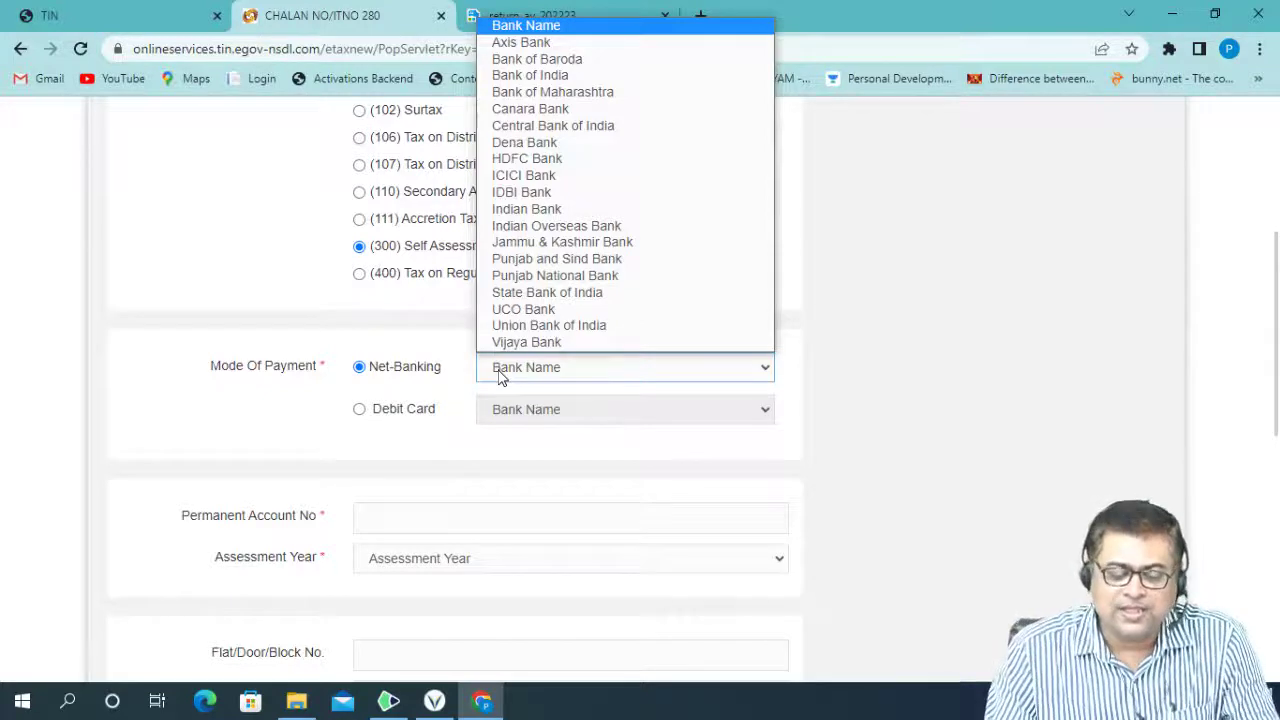
click(548, 175)
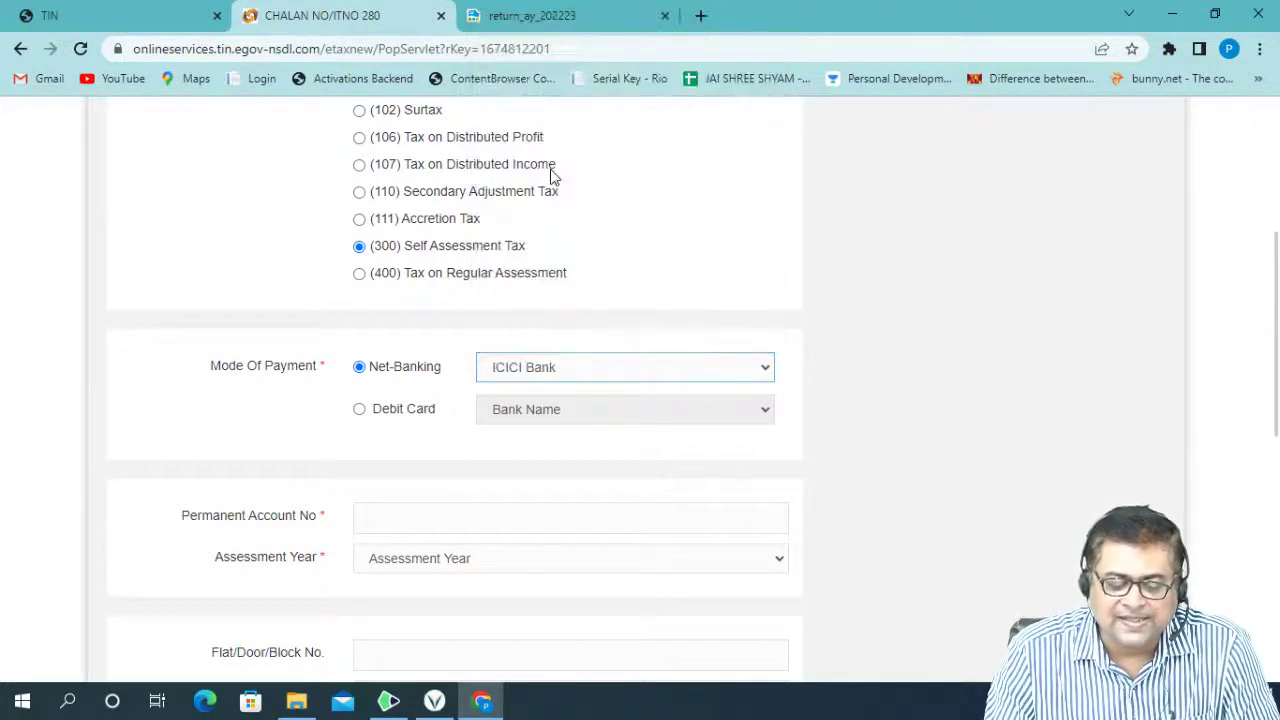
click(524, 485)
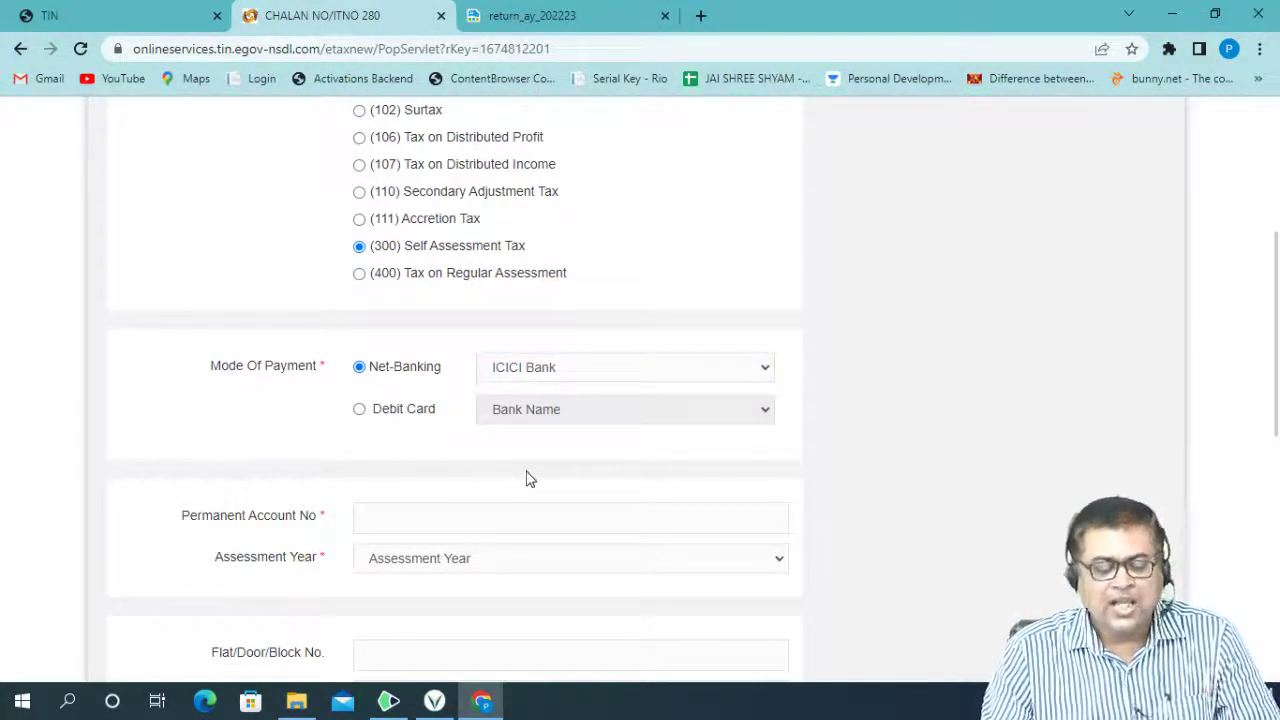
click(362, 408)
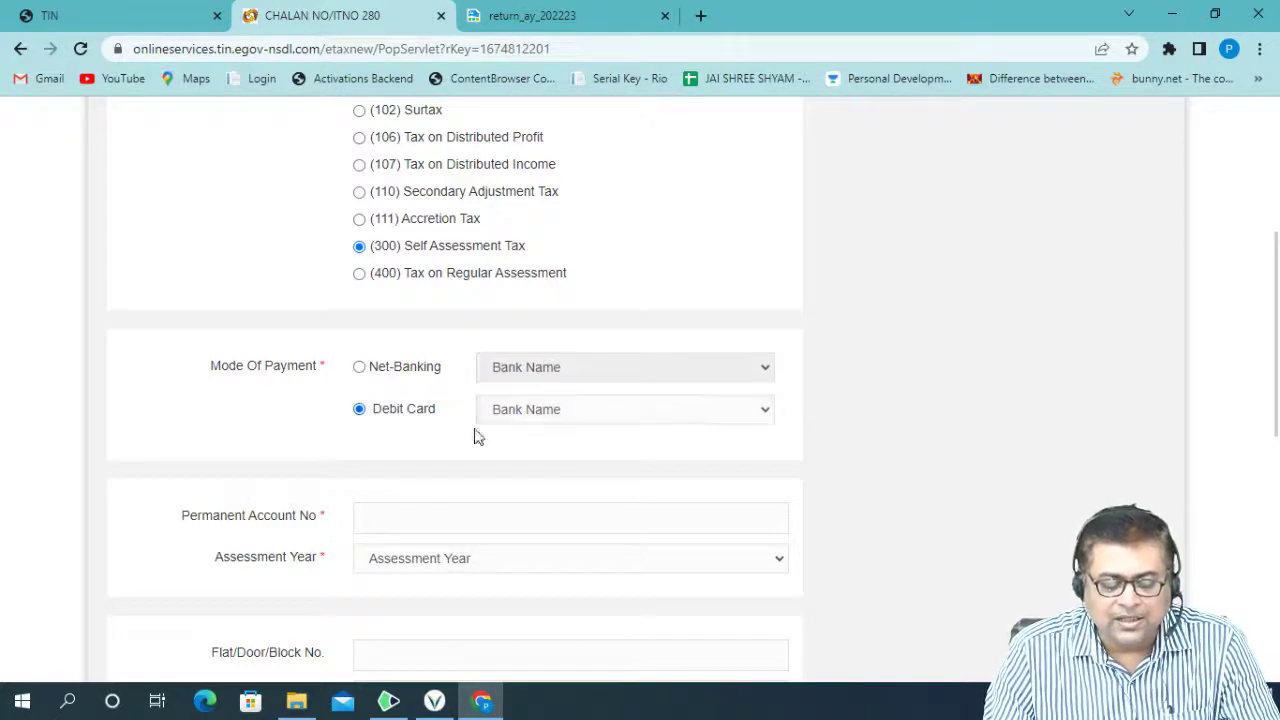
click(515, 414)
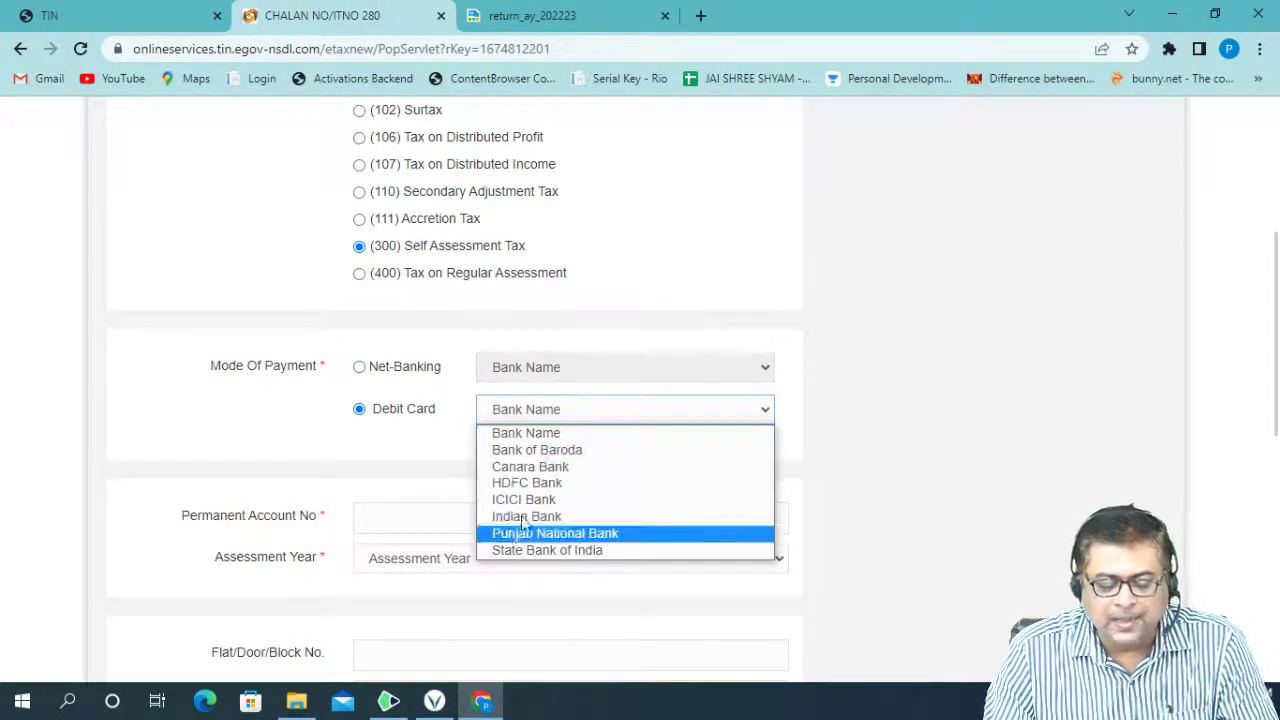
Step: Return to Net-Banking and choose ICICI Bank as the bank
click(440, 447)
click(362, 367)
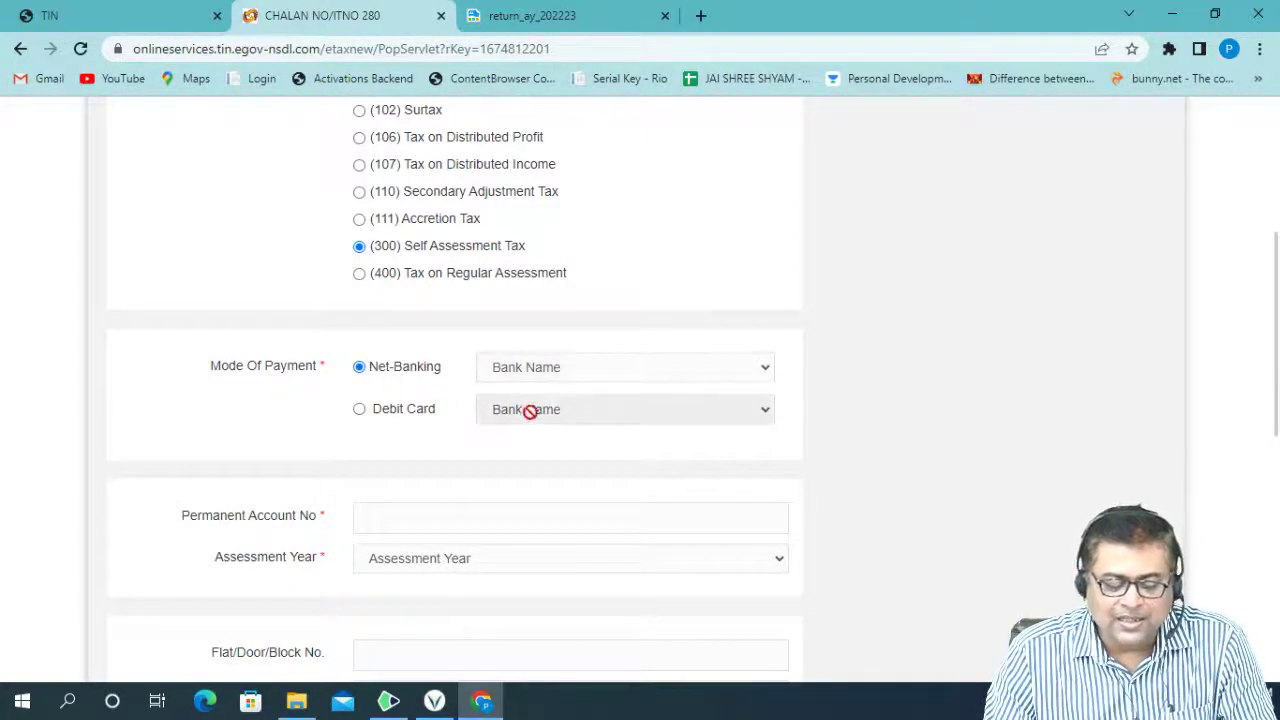
click(535, 370)
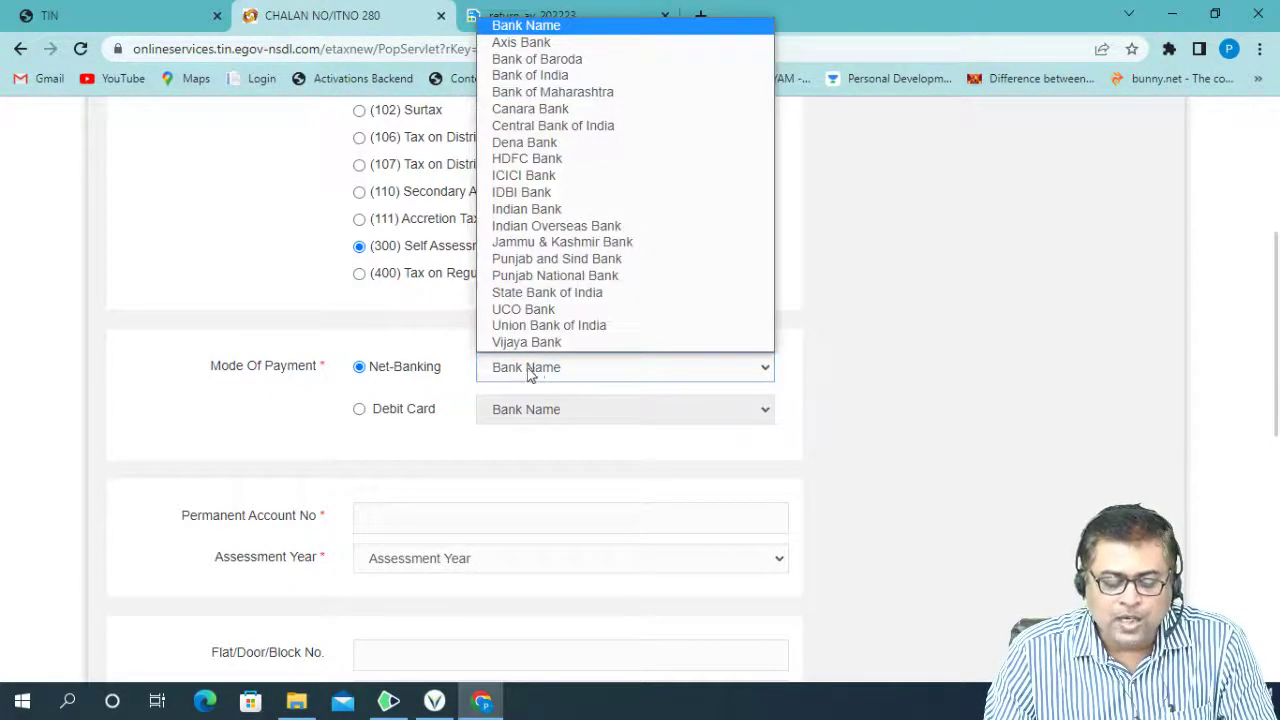
click(515, 175)
scroll(463, 443, down, 2)
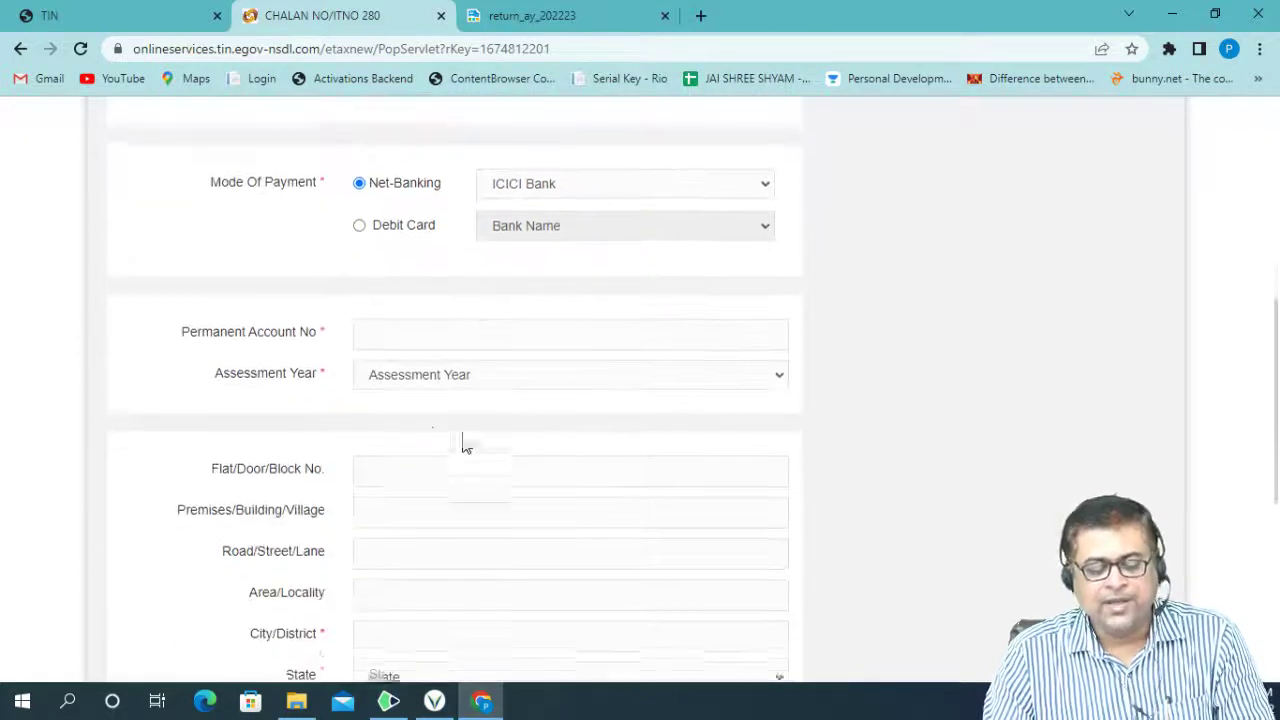
click(446, 333)
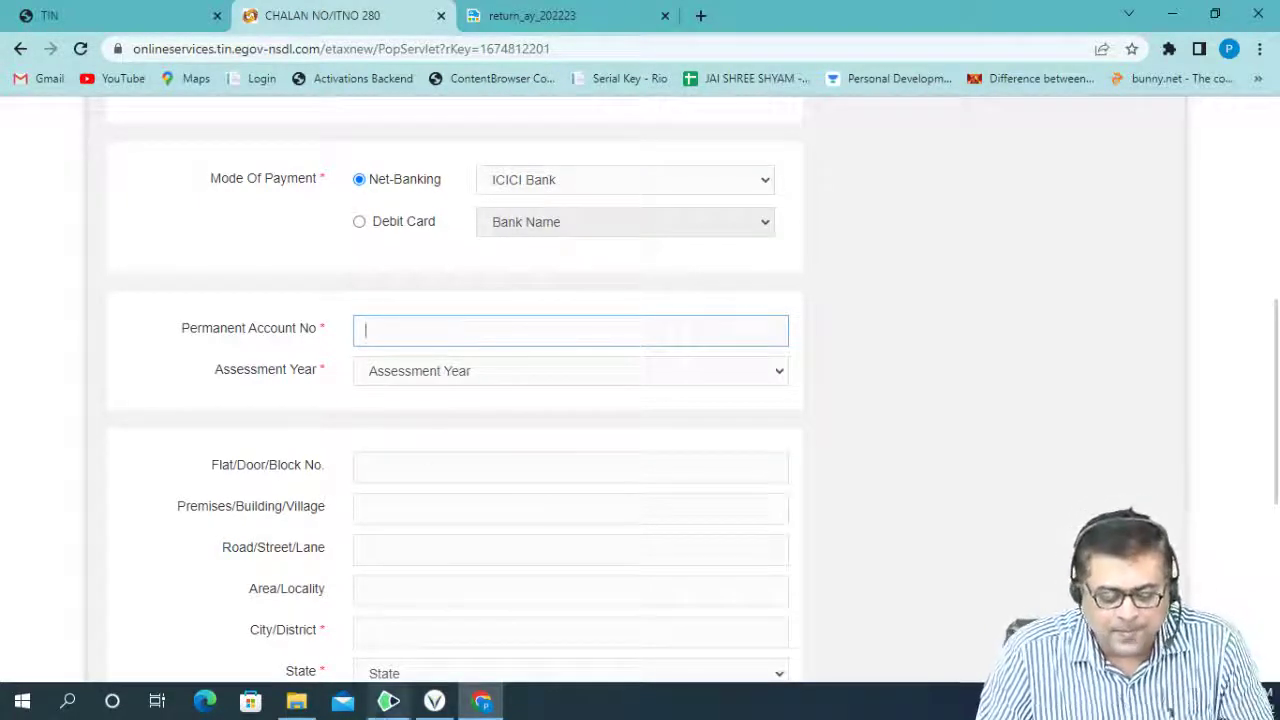
Step: On a blank whiteboard area, handwrite 'PAN 10 digit Alphanumeric Numbers.' and underline 'Alphanumeric'
click(387, 705)
scroll(437, 557, down, 5)
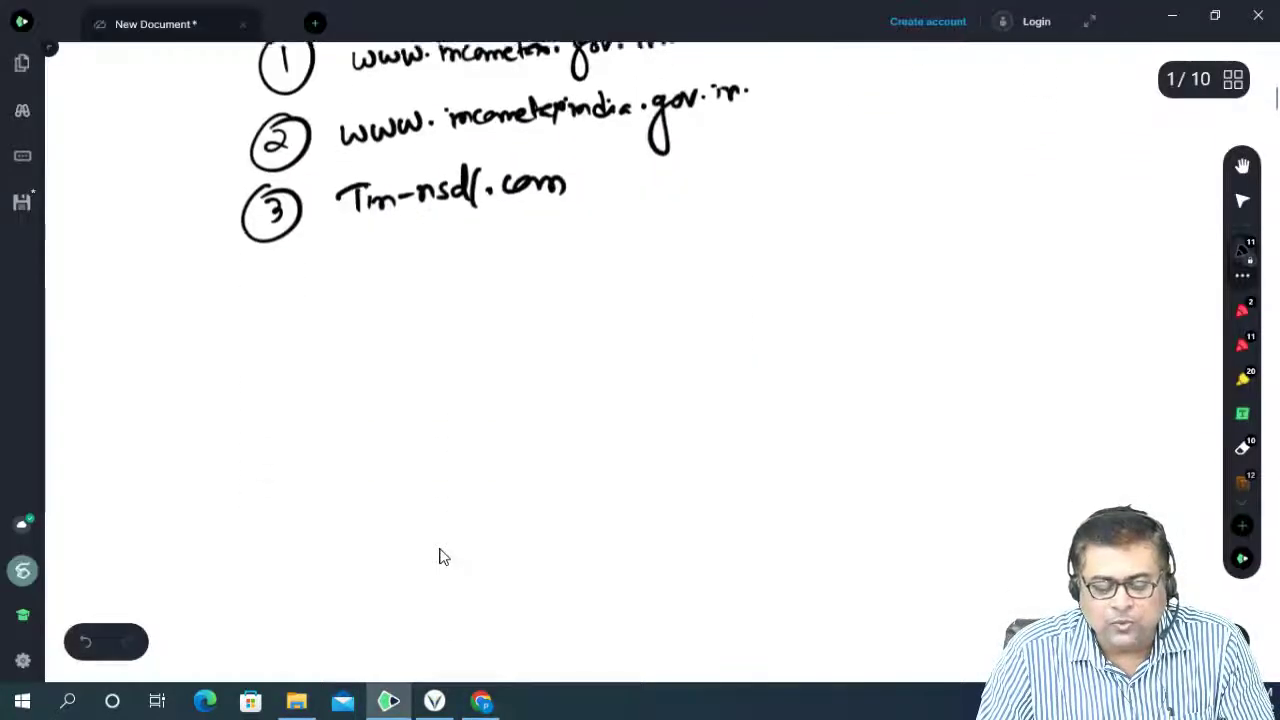
scroll(440, 557, down, 3)
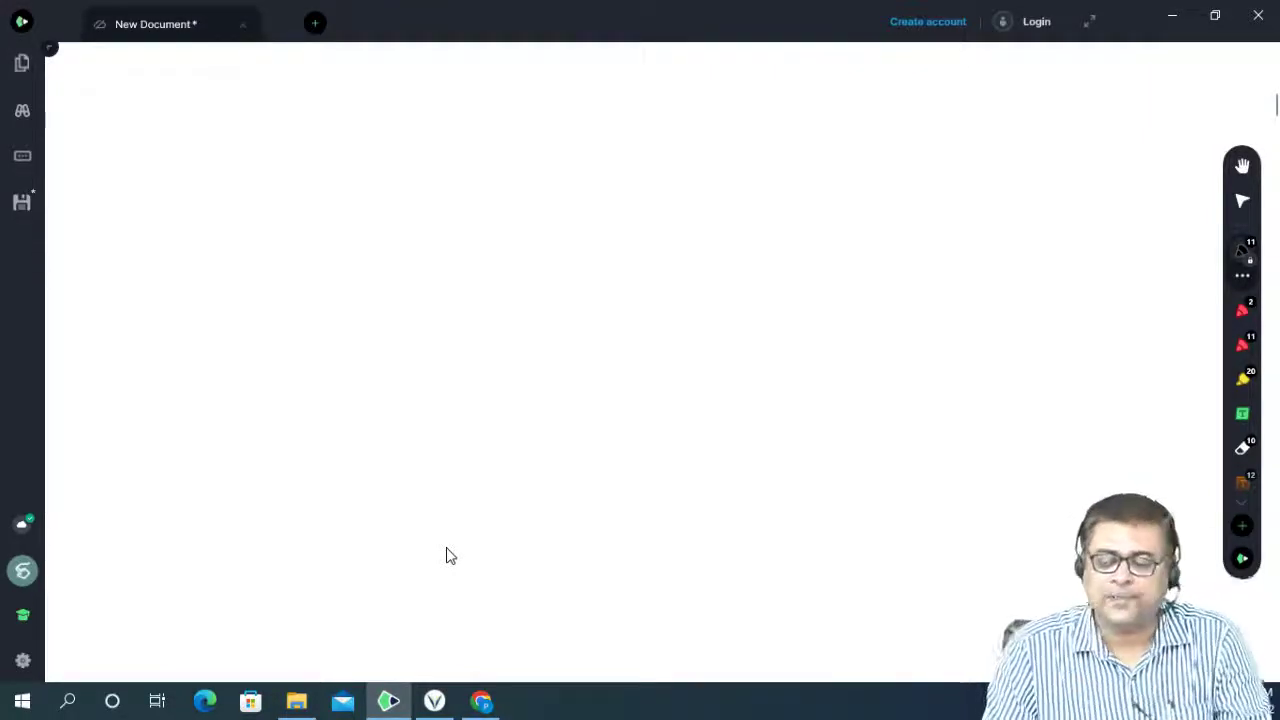
mouse_move(279, 172)
mouse_down()
mouse_move(285, 198)
mouse_move(334, 164)
mouse_up()
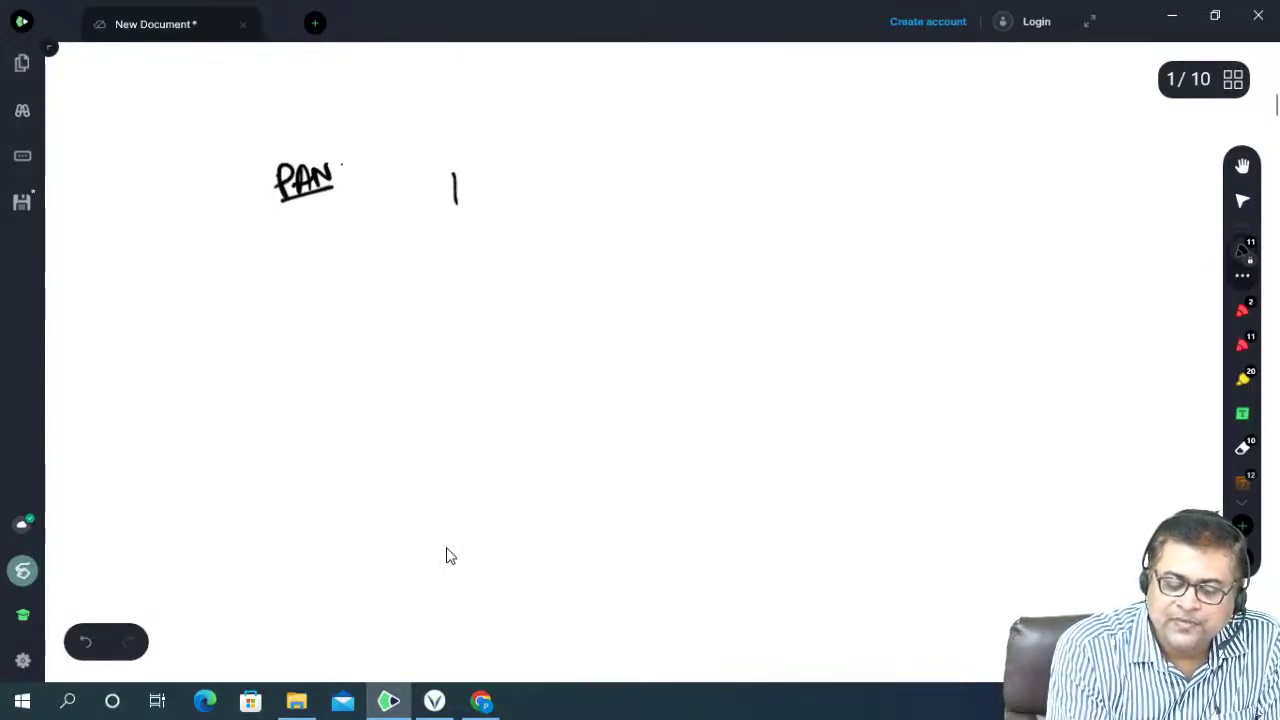
mouse_move(472, 176)
mouse_down()
mouse_move(526, 166)
mouse_move(532, 204)
mouse_move(552, 216)
mouse_up()
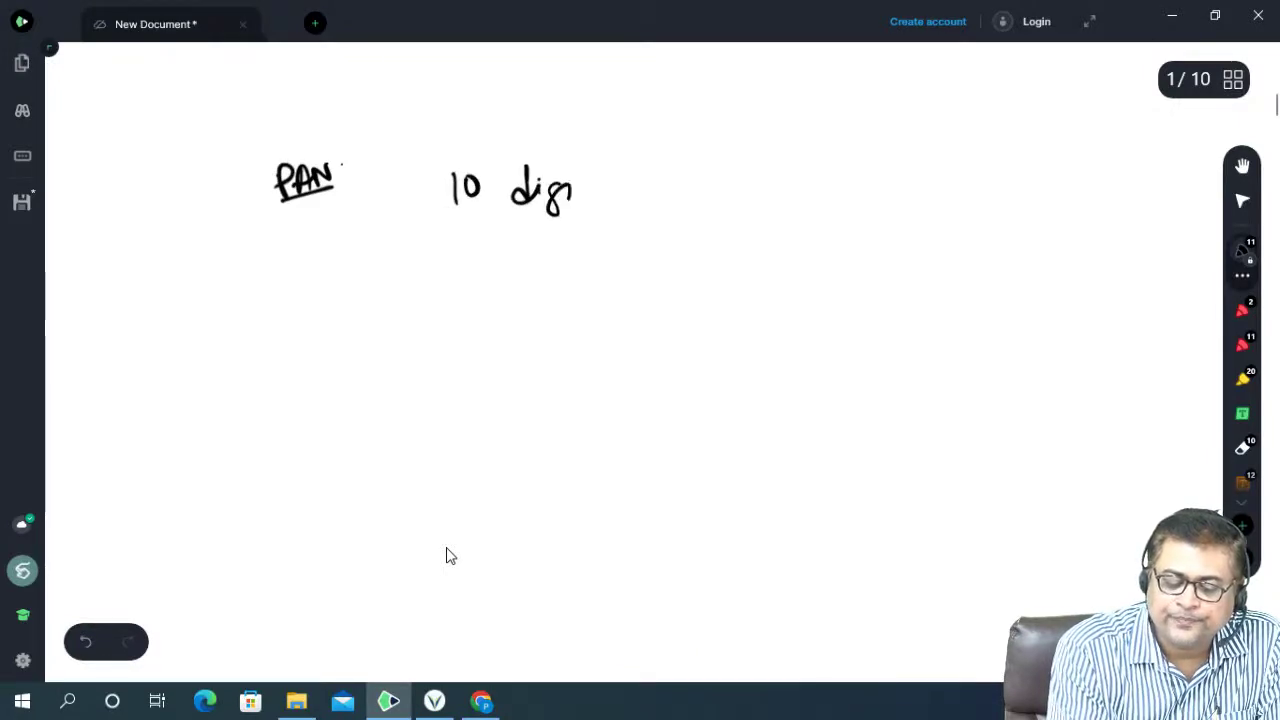
mouse_move(580, 164)
mouse_down()
mouse_move(578, 202)
mouse_move(656, 166)
mouse_move(664, 190)
mouse_up()
mouse_move(678, 160)
mouse_down()
mouse_move(680, 192)
mouse_move(694, 172)
mouse_move(704, 192)
mouse_move(812, 186)
mouse_up()
mouse_move(806, 186)
mouse_down()
mouse_move(826, 176)
mouse_move(828, 188)
mouse_up()
mouse_move(842, 174)
mouse_down()
mouse_move(836, 190)
mouse_move(910, 162)
mouse_move(1004, 176)
mouse_up()
click(1027, 177)
drag(646, 212, 757, 206)
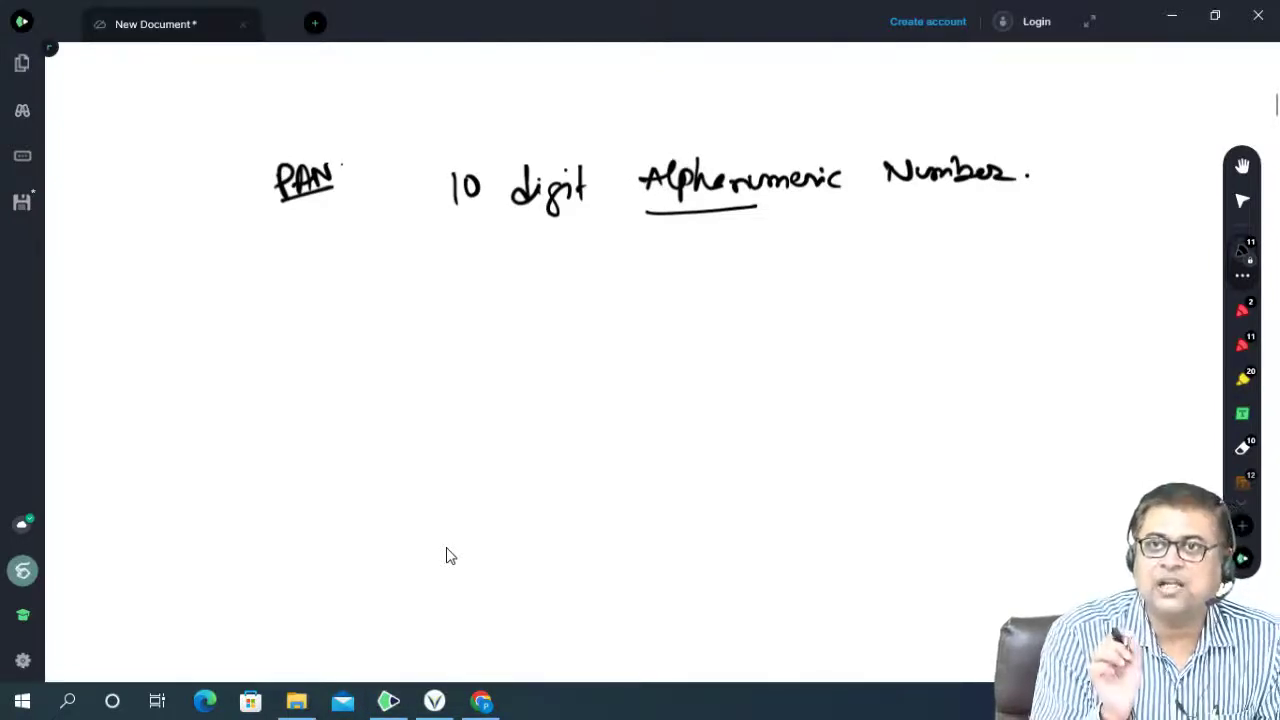
Step: Write ABCPM1234E under the heading, underline its first five letters, and begin '5 +' below
mouse_move(440, 288)
mouse_down()
mouse_move(429, 320)
mouse_move(452, 318)
mouse_up()
mouse_move(426, 311)
mouse_down()
mouse_move(582, 313)
mouse_move(672, 290)
mouse_move(690, 312)
mouse_up()
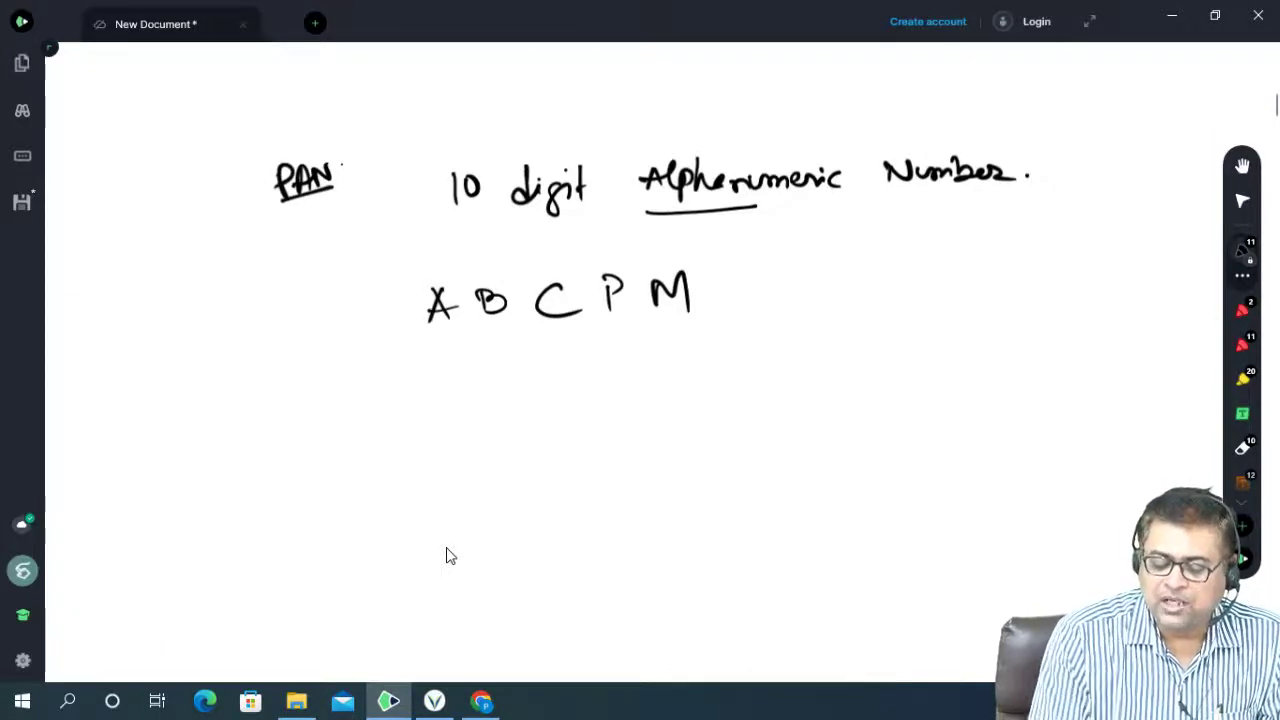
mouse_move(718, 280)
mouse_down()
mouse_move(718, 296)
mouse_move(750, 302)
mouse_move(808, 293)
mouse_up()
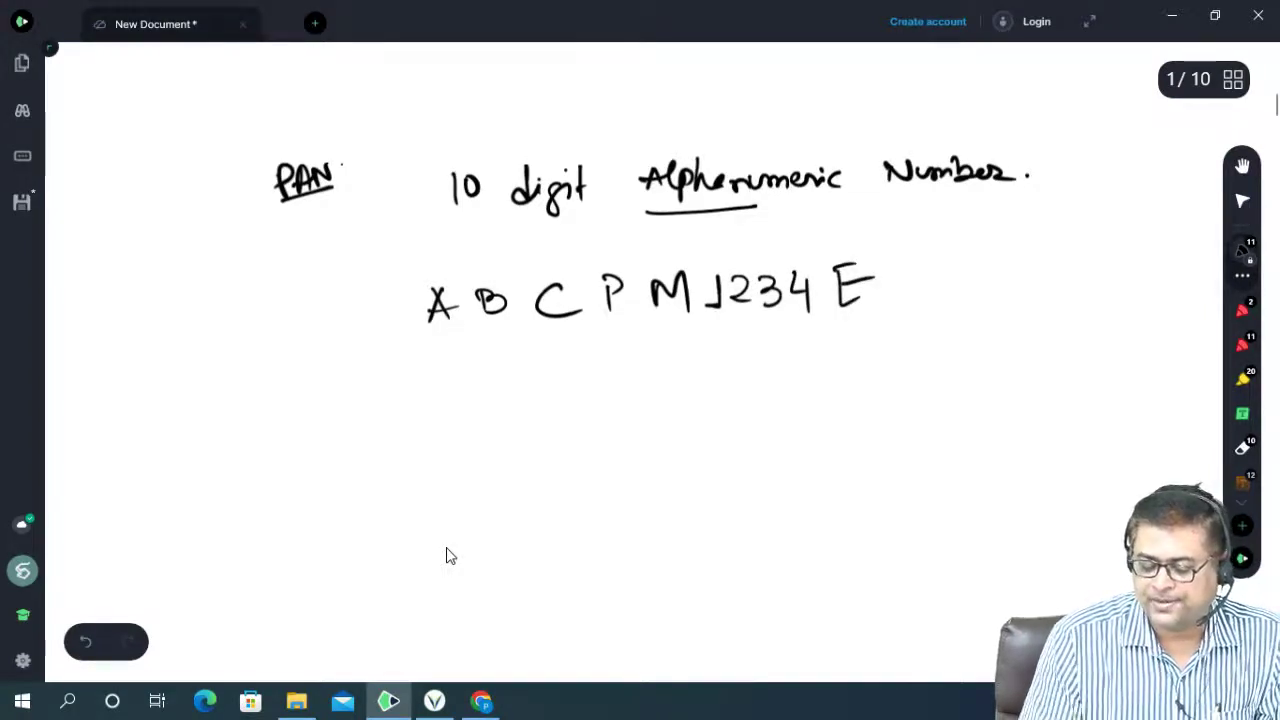
drag(418, 337, 459, 331)
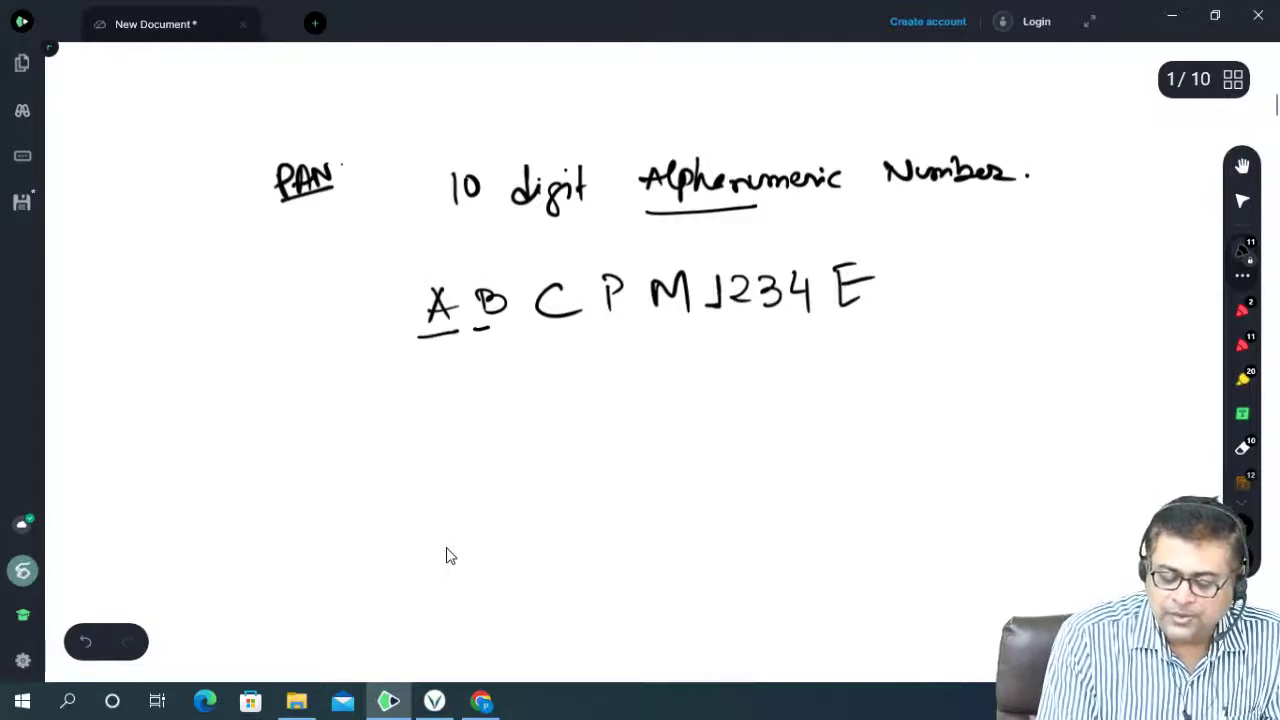
drag(537, 326, 634, 320)
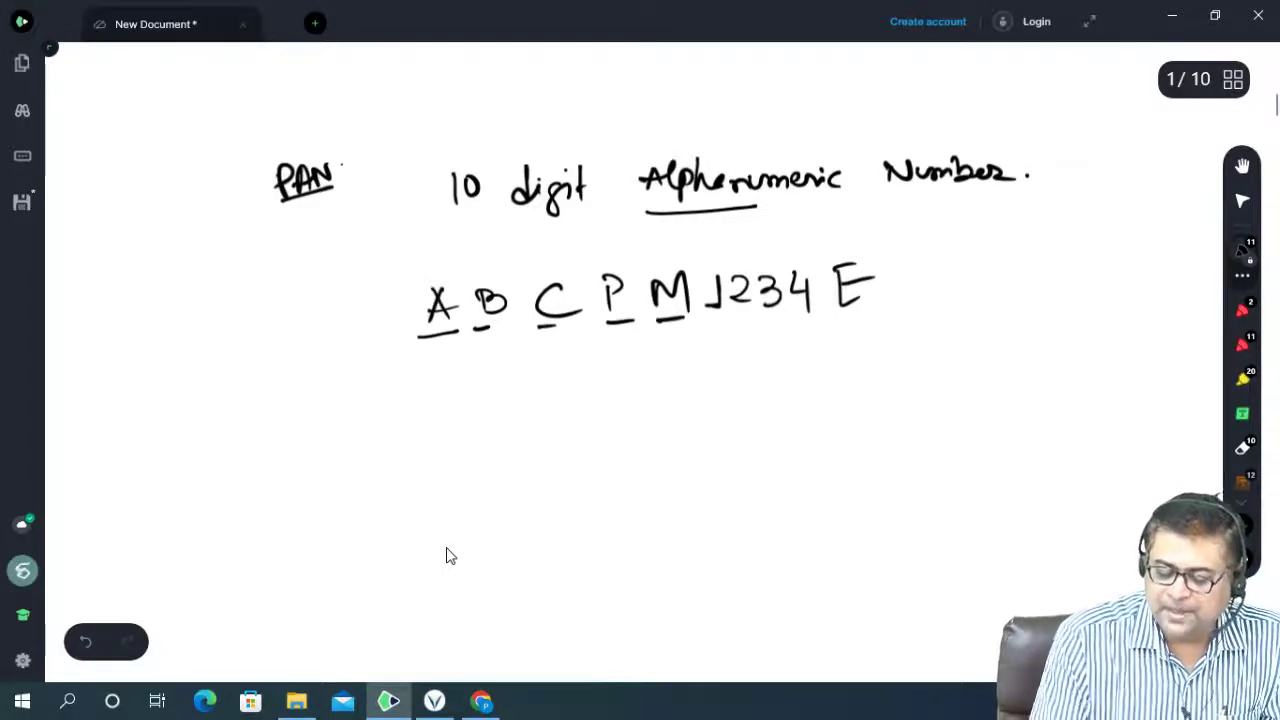
mouse_move(578, 458)
mouse_down()
mouse_move(572, 482)
mouse_move(597, 453)
mouse_move(646, 462)
mouse_up()
mouse_move(634, 454)
mouse_down()
mouse_move(634, 471)
mouse_move(679, 469)
mouse_up()
Step: Complete the tally as '5 + 4 + 1 = 10' beneath the sample PAN
mouse_move(684, 452)
mouse_down()
mouse_move(684, 483)
mouse_move(719, 460)
mouse_up()
mouse_move(708, 447)
mouse_down()
mouse_move(707, 477)
mouse_move(741, 475)
mouse_up()
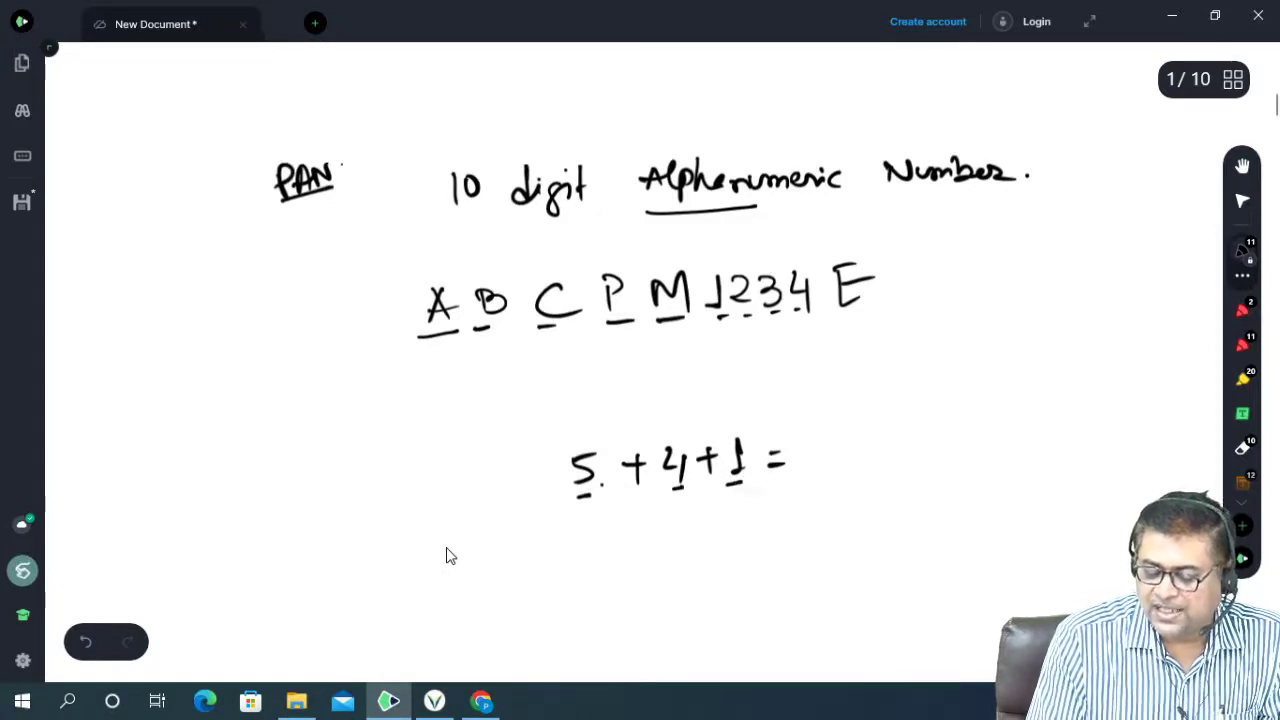
mouse_move(819, 436)
mouse_down()
mouse_move(812, 464)
mouse_move(824, 460)
mouse_up()
mouse_move(840, 440)
mouse_down()
mouse_move(830, 455)
mouse_move(840, 440)
mouse_up()
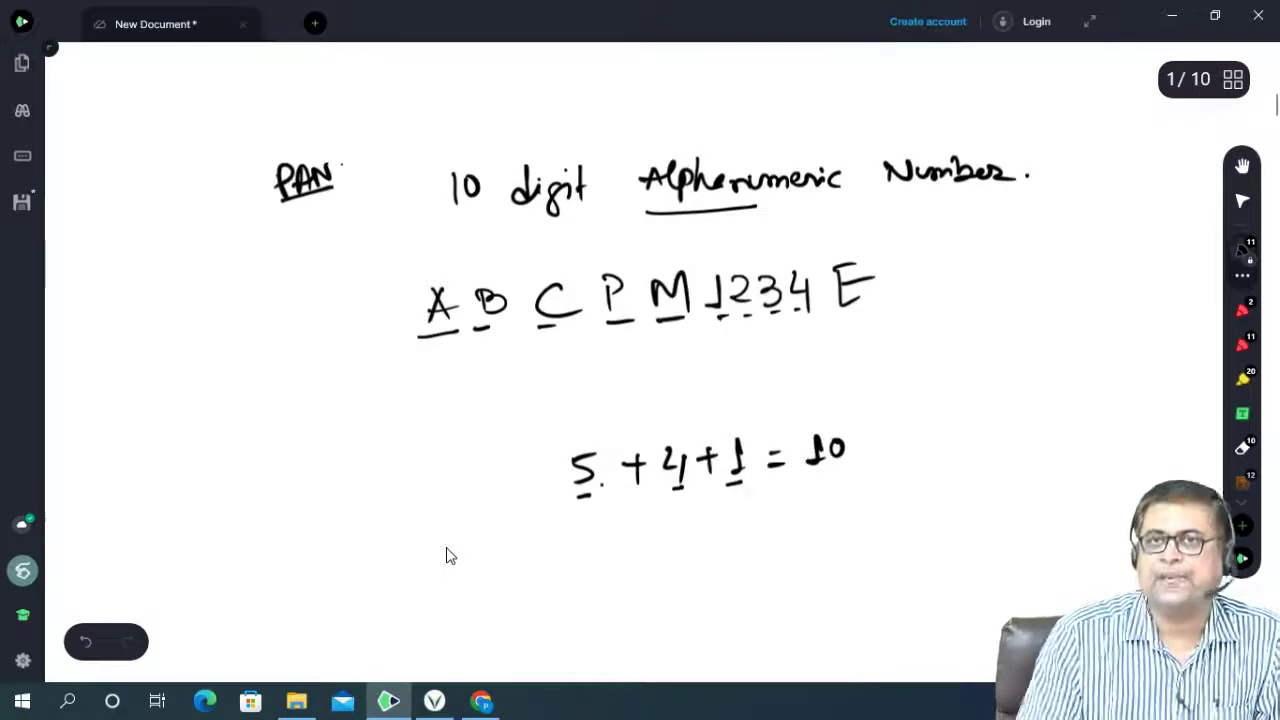
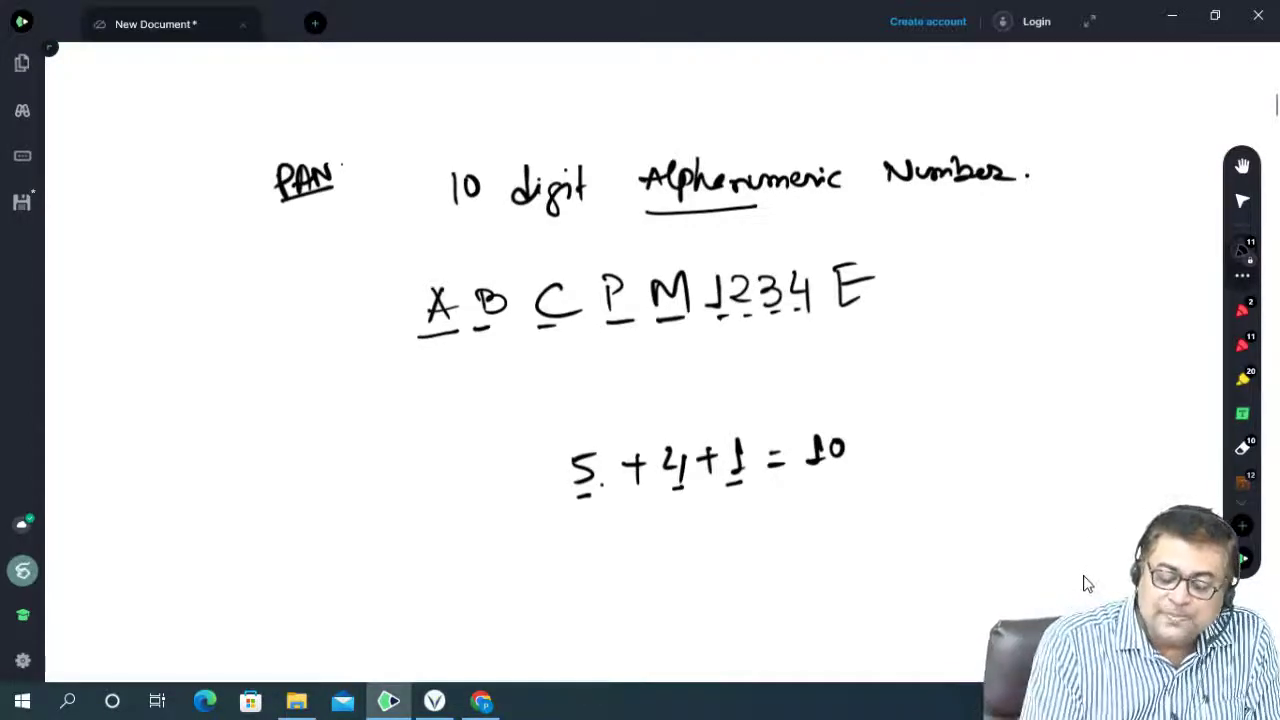
Step: Circle the P and M in sample PAN ABCPM1234E and mark beneath the P
mouse_move(620, 256)
mouse_down()
mouse_move(582, 313)
mouse_move(645, 318)
mouse_move(600, 258)
mouse_up()
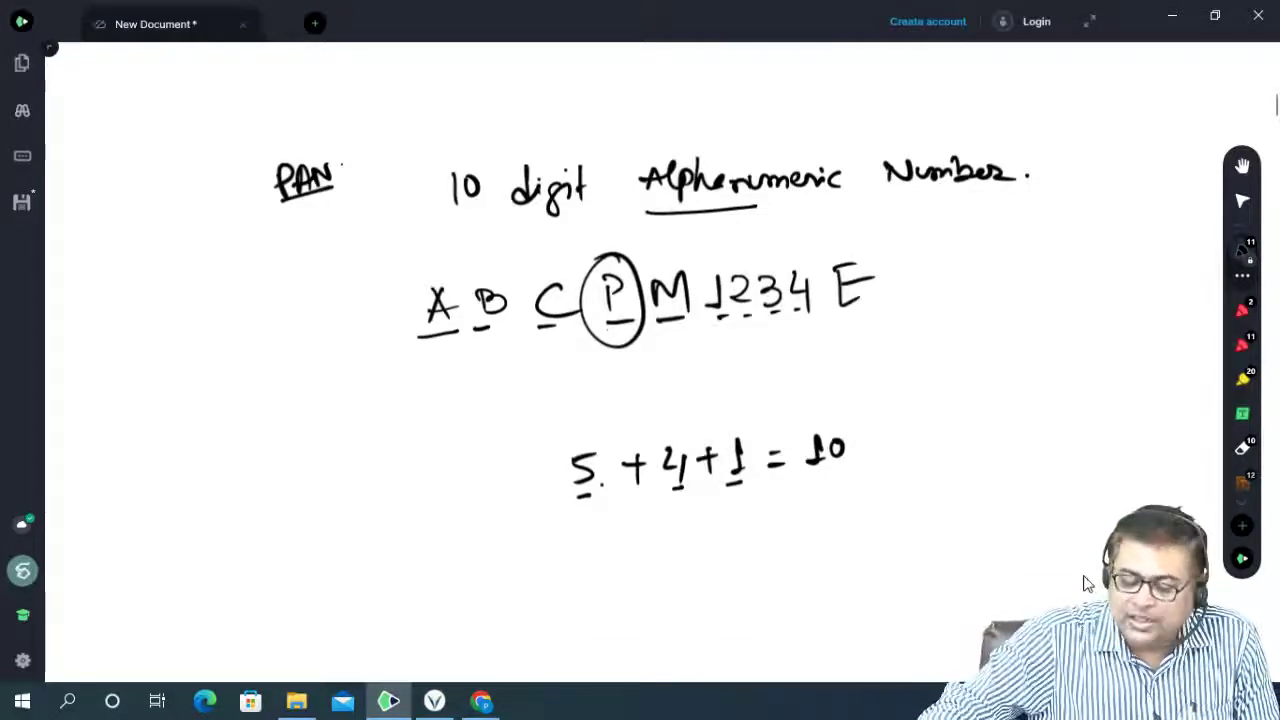
drag(688, 256, 655, 334)
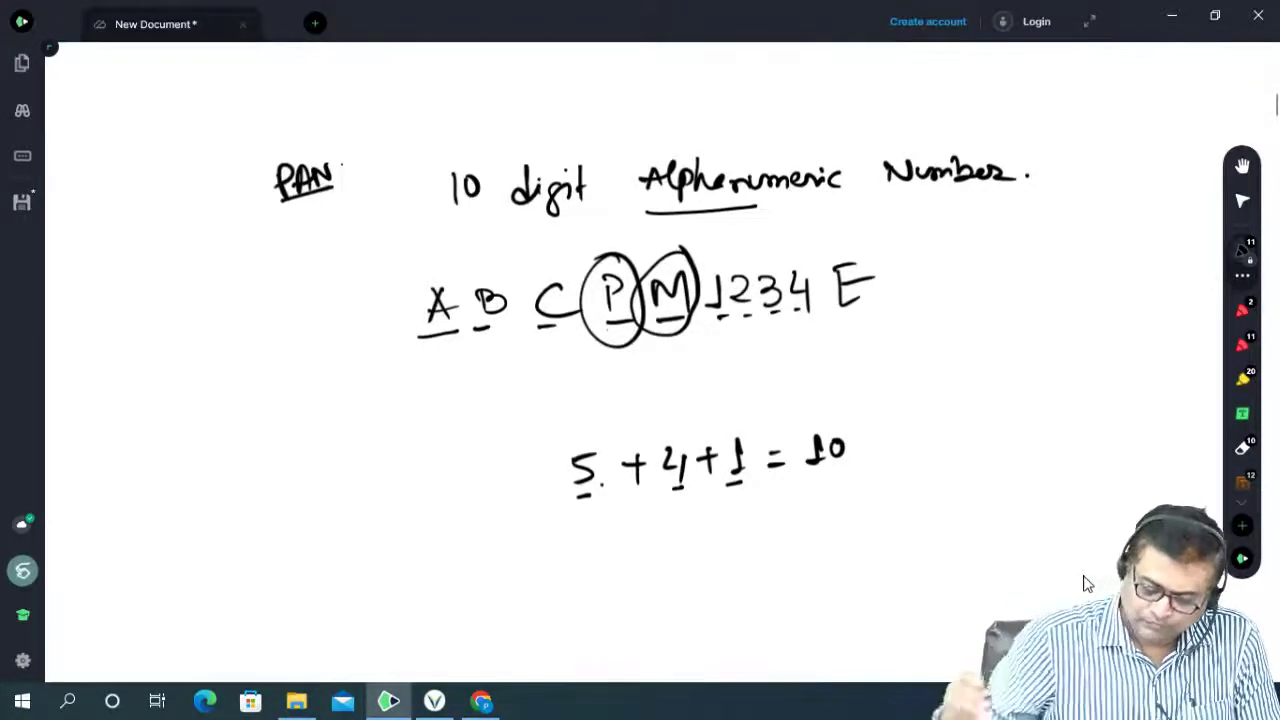
drag(590, 334, 636, 338)
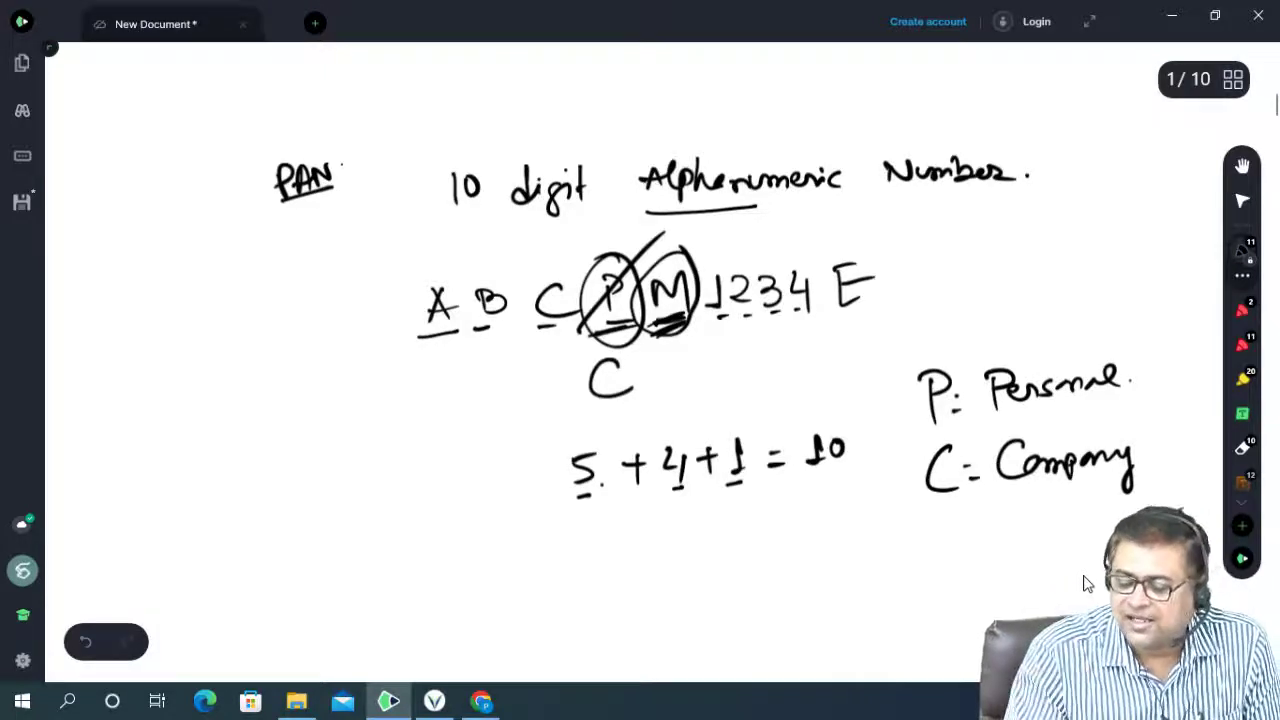
Step: Append Surname and Name to the notes, and start the code list beside a divider
mouse_move(1146, 376)
mouse_down()
mouse_move(1142, 388)
mouse_move(1205, 366)
mouse_up()
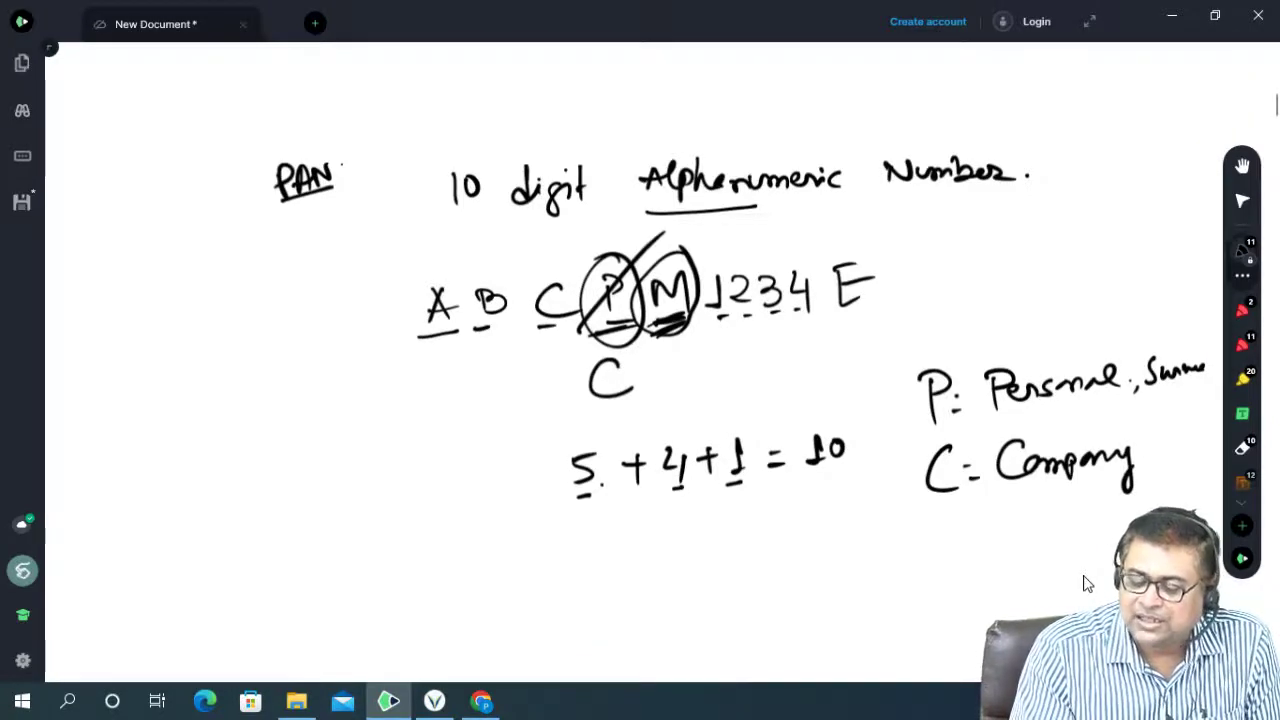
mouse_move(1151, 448)
mouse_down()
mouse_move(1150, 468)
mouse_move(1216, 444)
mouse_up()
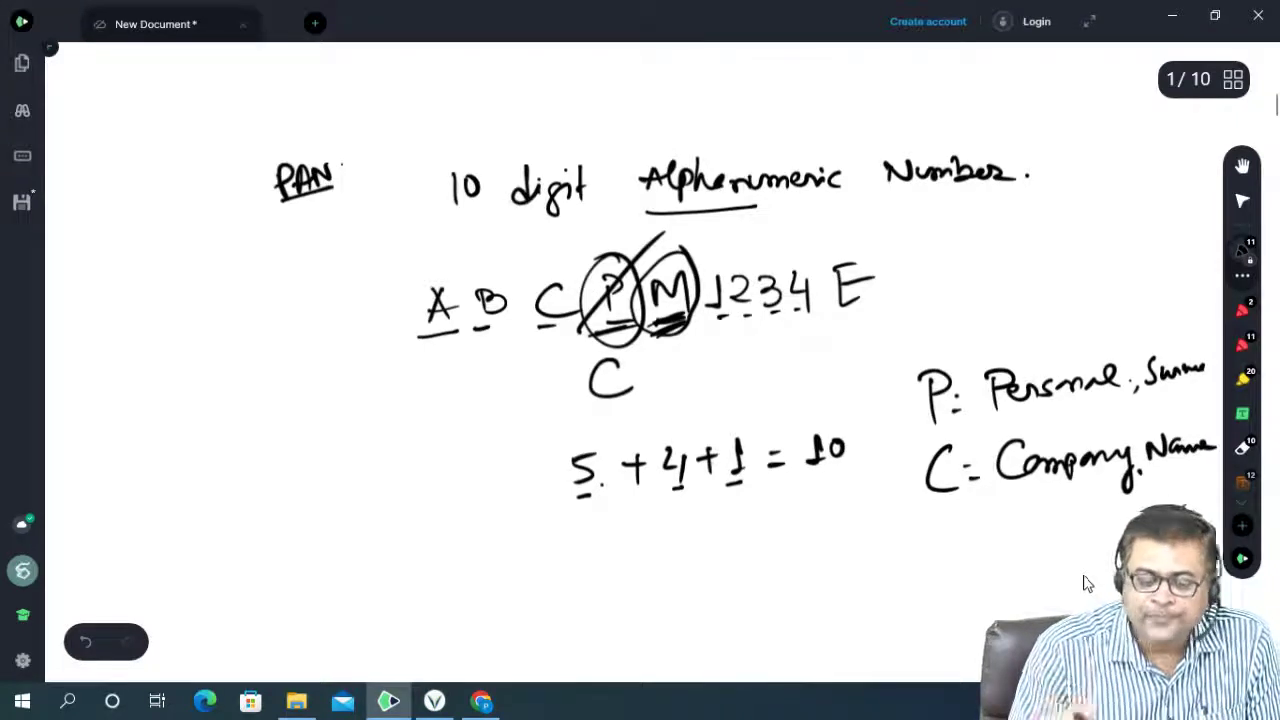
mouse_move(134, 399)
mouse_down()
mouse_move(158, 424)
mouse_move(151, 438)
mouse_move(182, 426)
mouse_up()
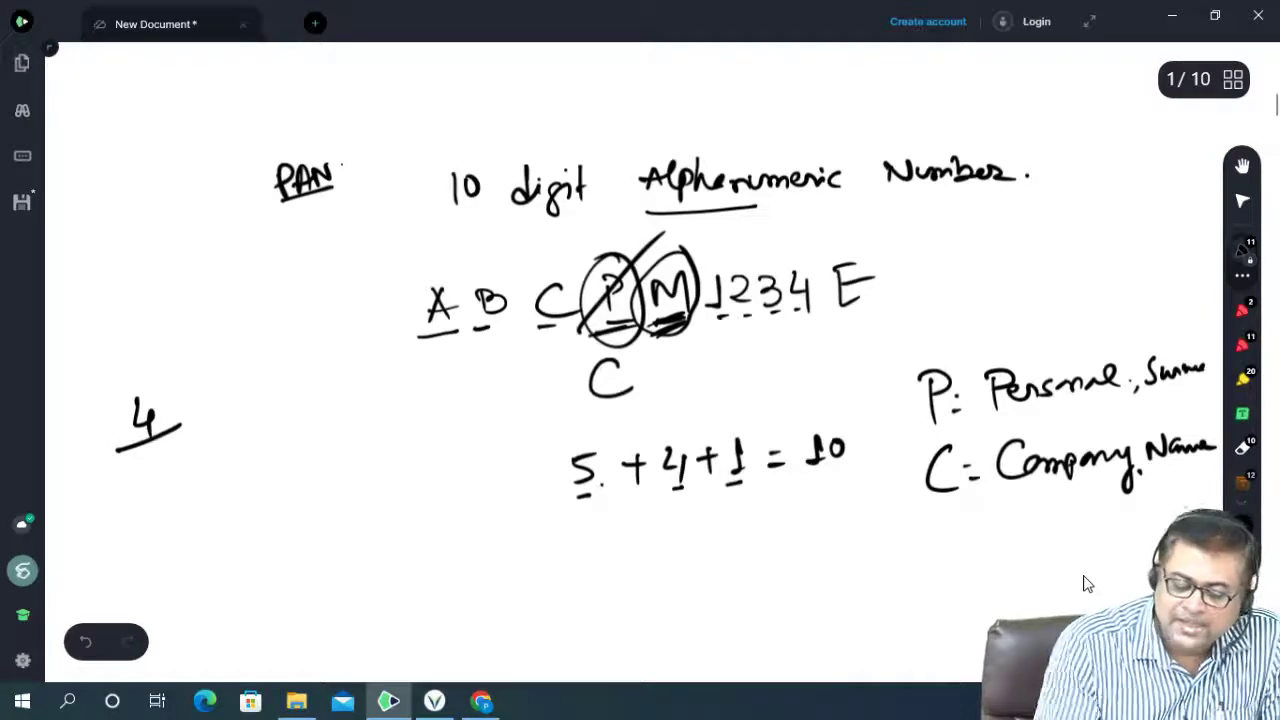
drag(129, 470, 139, 480)
click(140, 527)
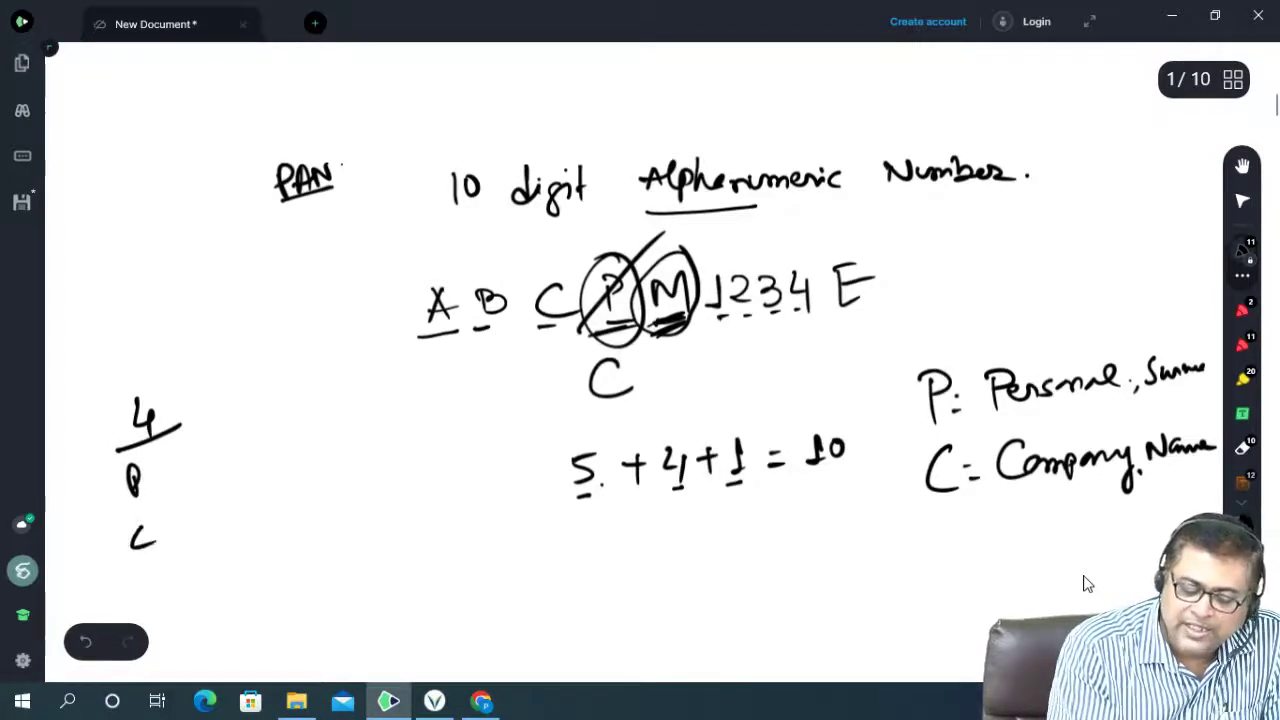
drag(304, 390, 321, 610)
drag(338, 364, 342, 386)
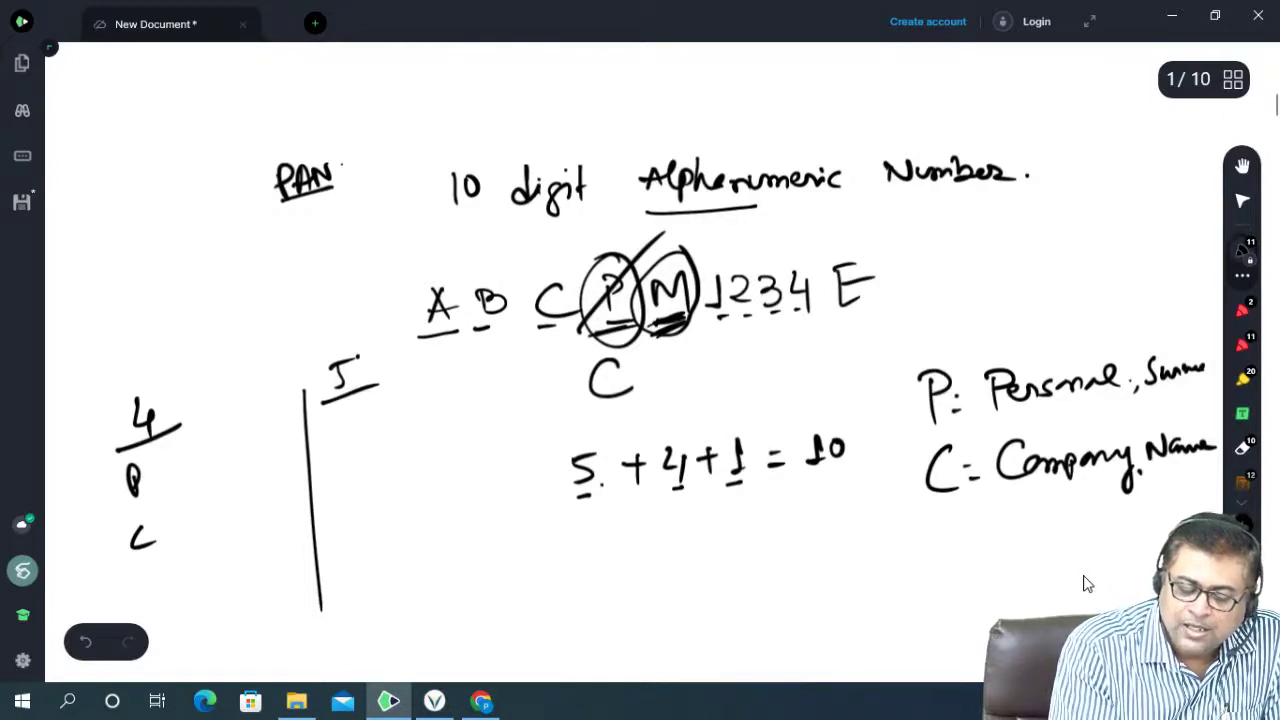
drag(358, 442, 386, 436)
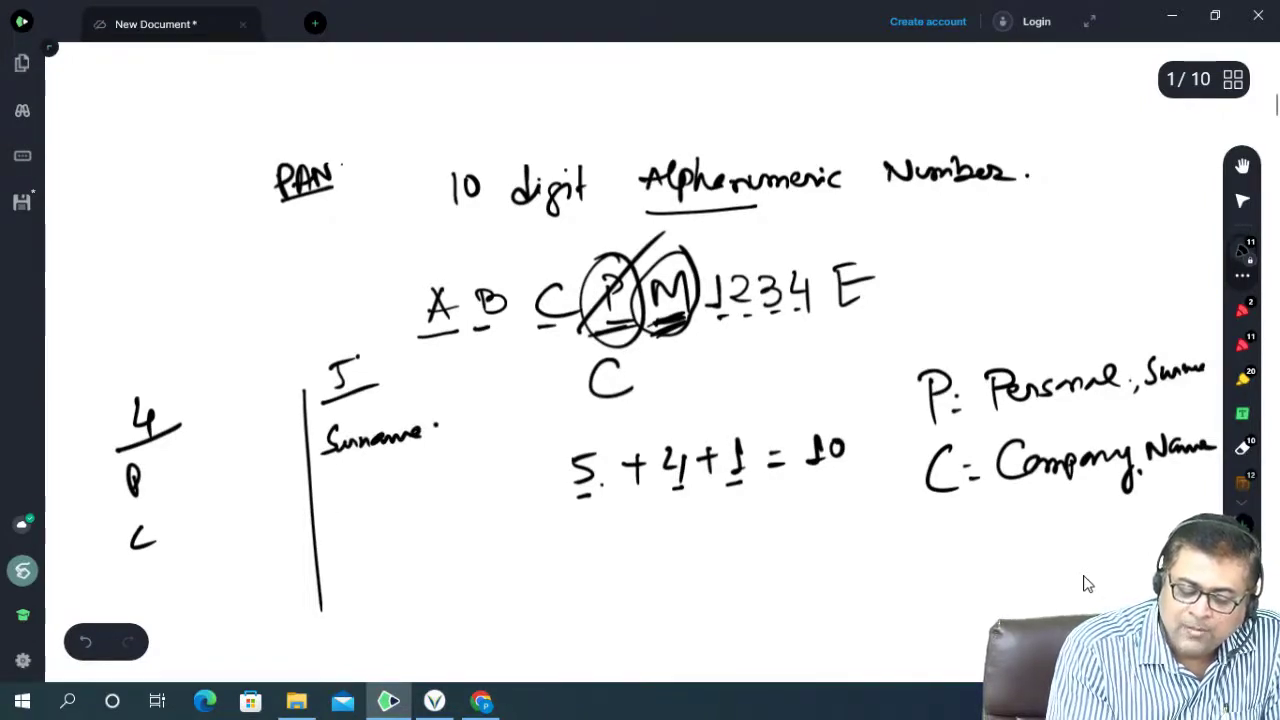
drag(398, 496, 426, 494)
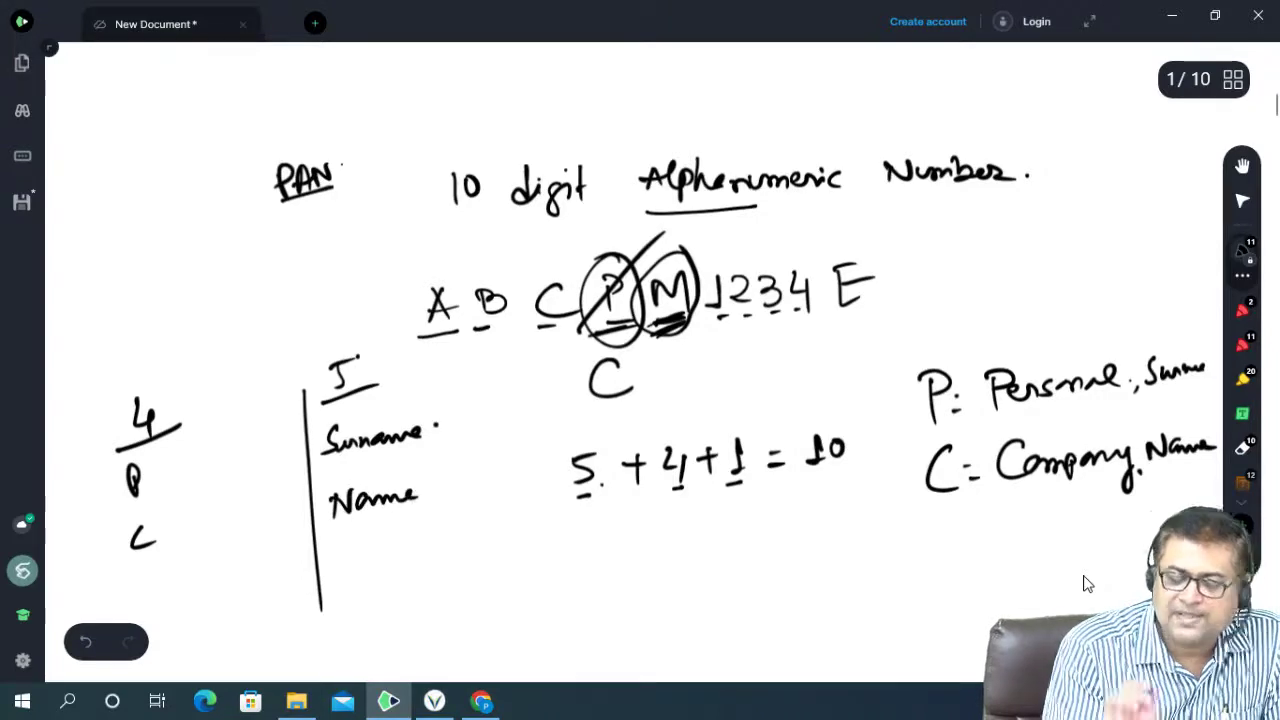
Step: Add F, Company, H: HUF and T to the list, extend the divider, and circle Surname
mouse_move(927, 548)
mouse_down()
mouse_move(952, 518)
mouse_move(945, 532)
mouse_up()
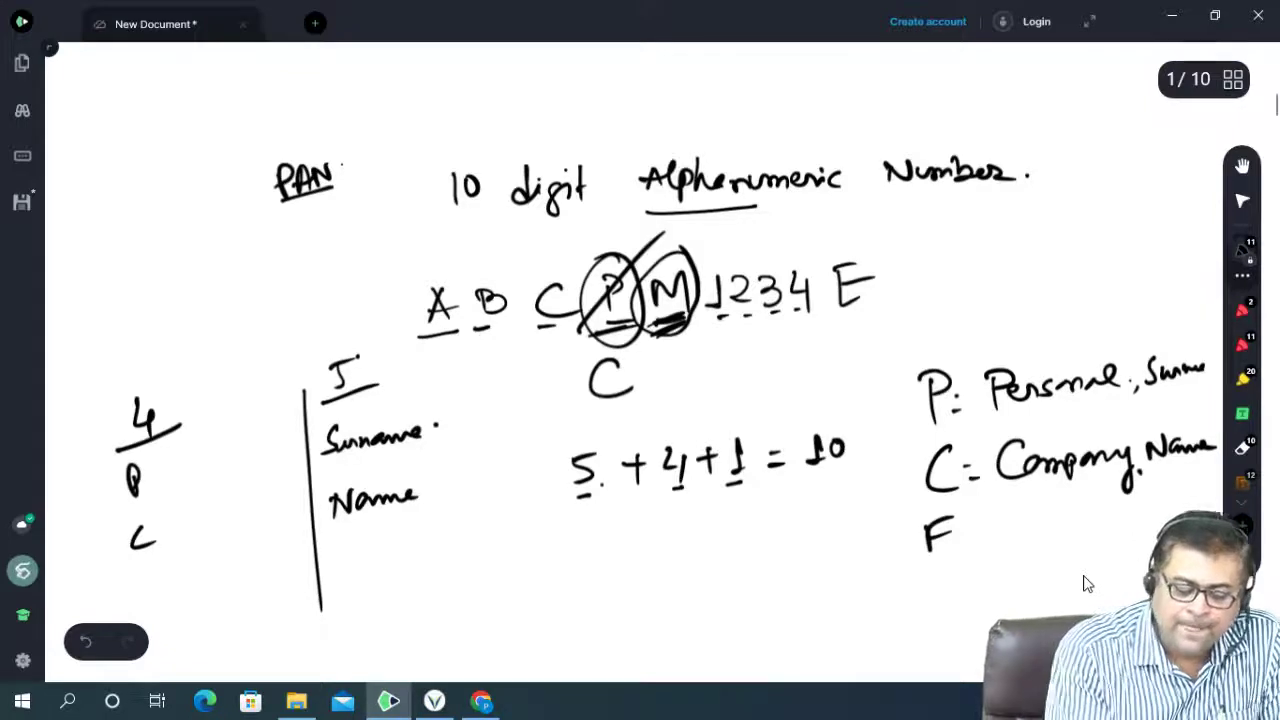
drag(128, 610, 142, 584)
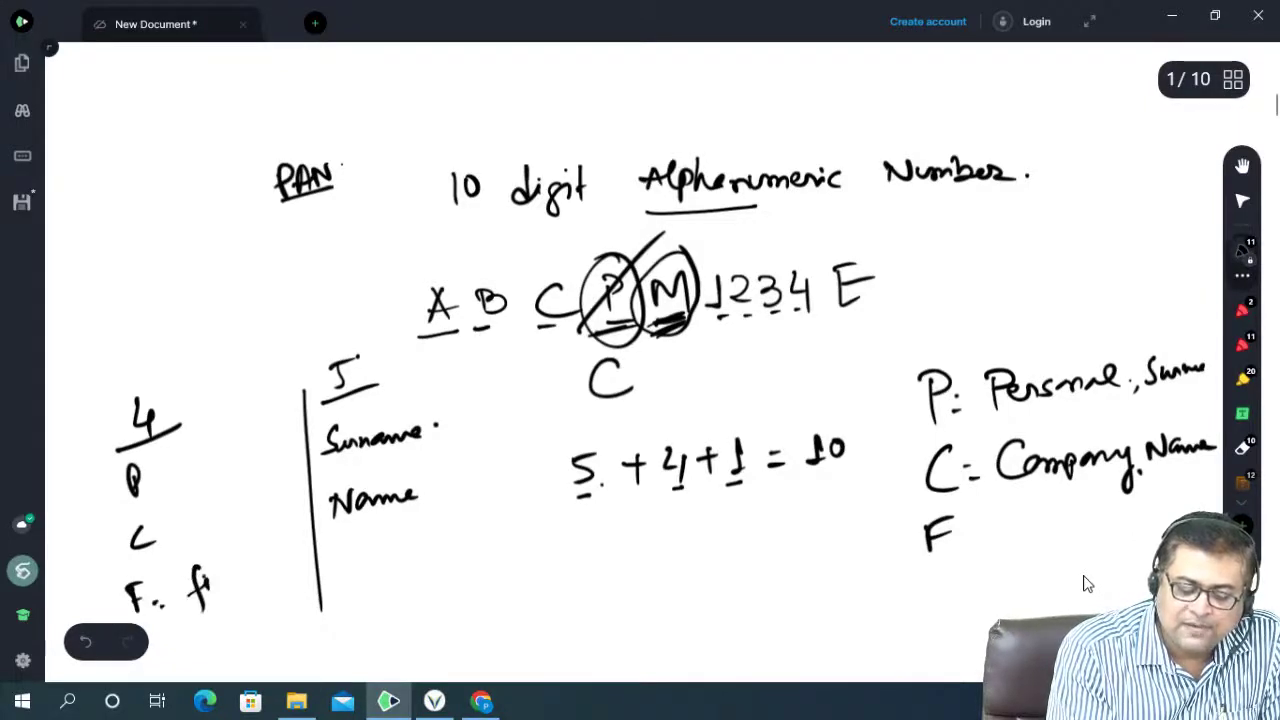
mouse_move(188, 530)
mouse_down()
mouse_move(202, 512)
mouse_move(236, 536)
mouse_up()
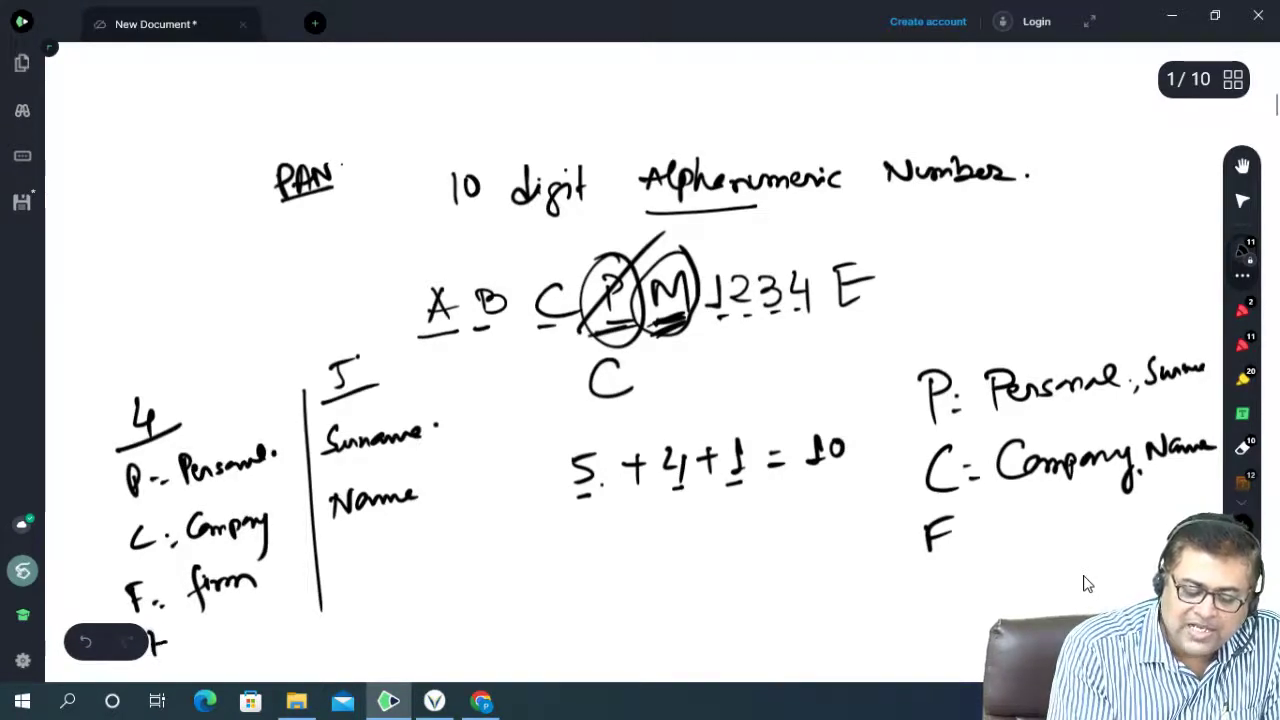
drag(212, 646, 278, 612)
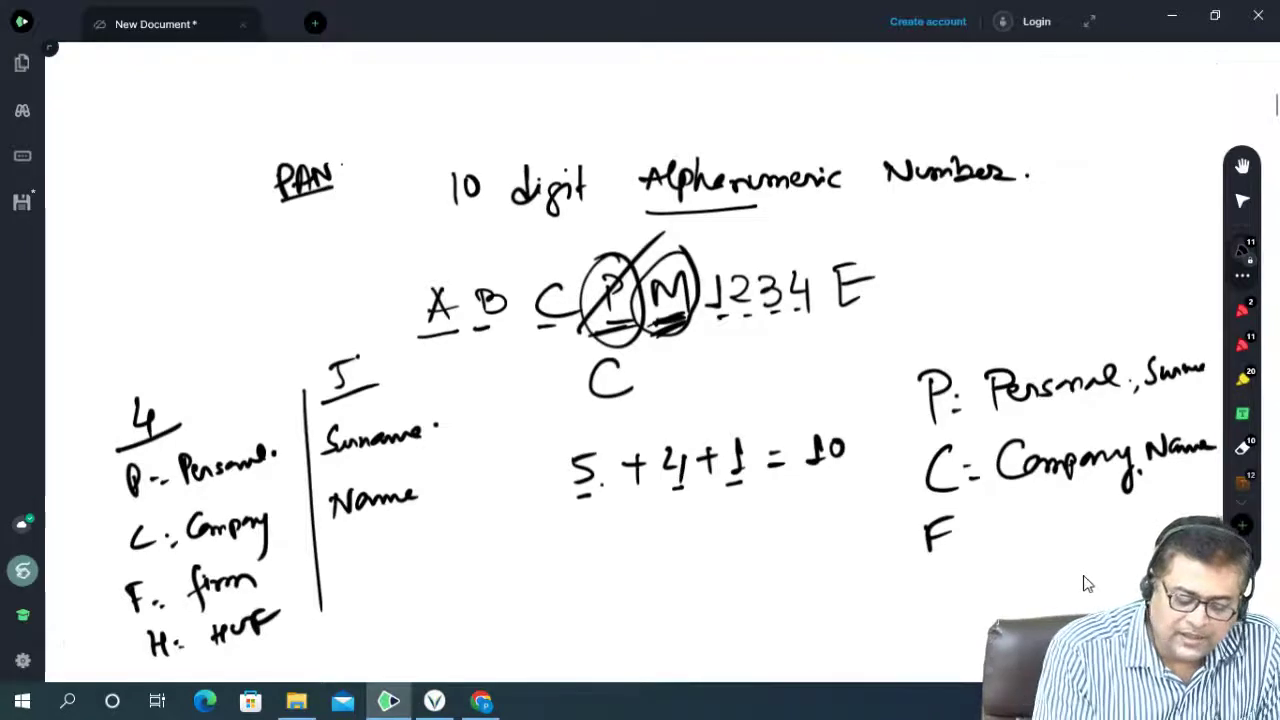
drag(184, 664, 294, 648)
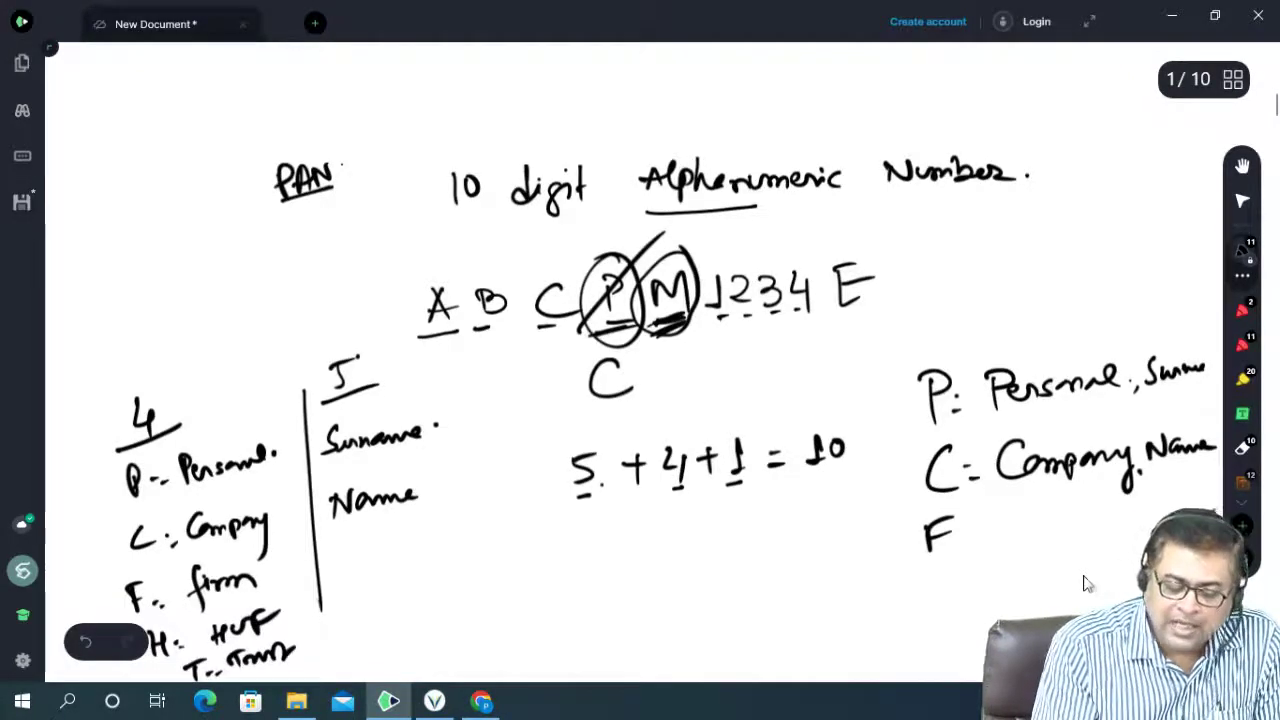
drag(321, 605, 334, 686)
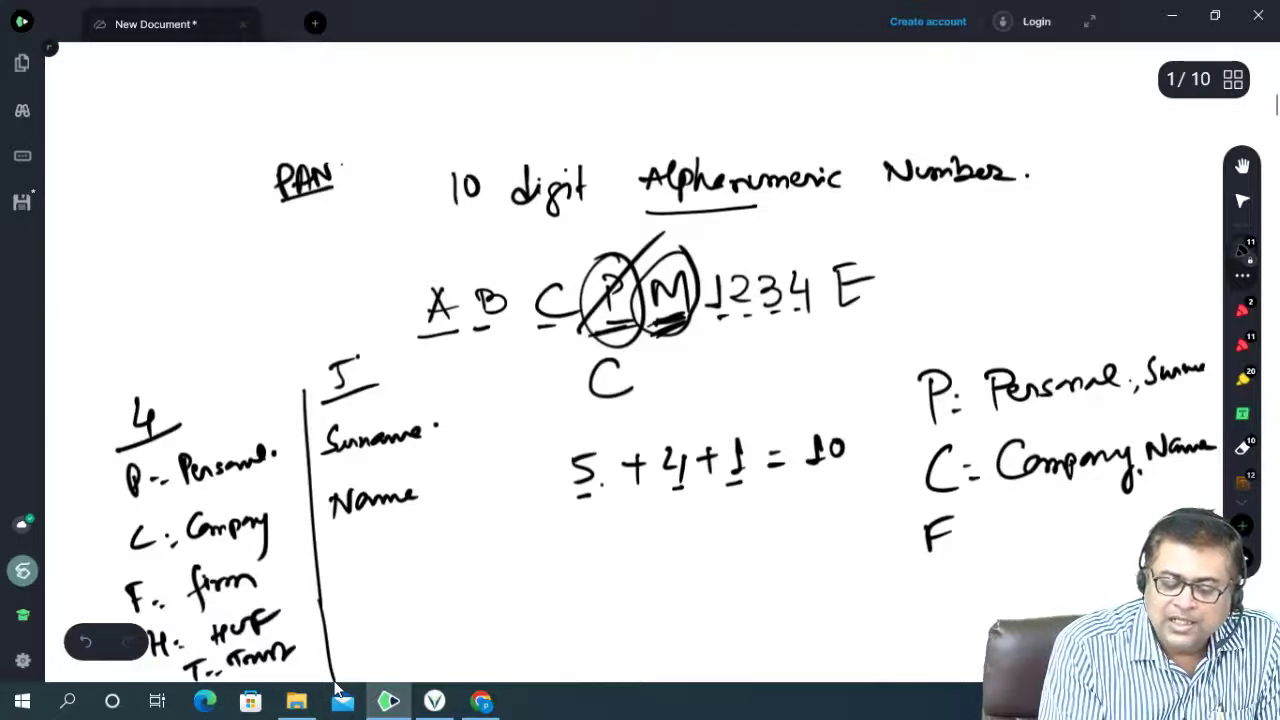
drag(322, 455, 457, 433)
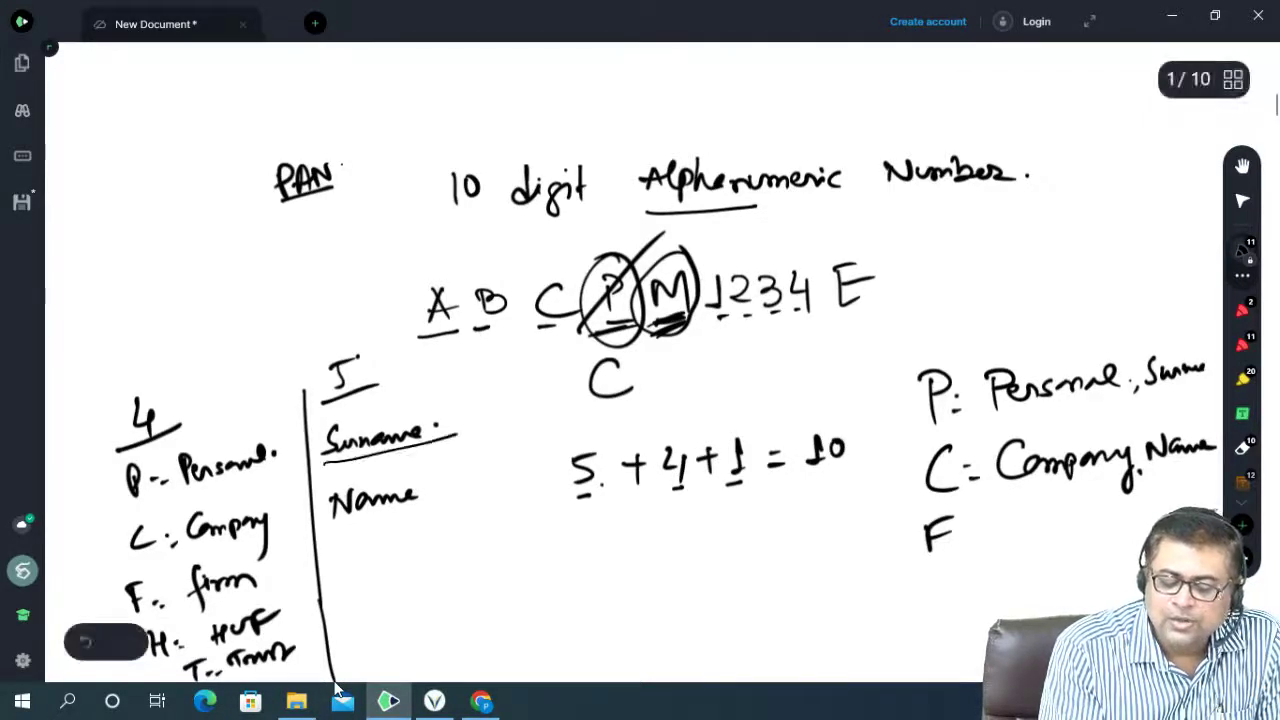
drag(667, 271, 713, 248)
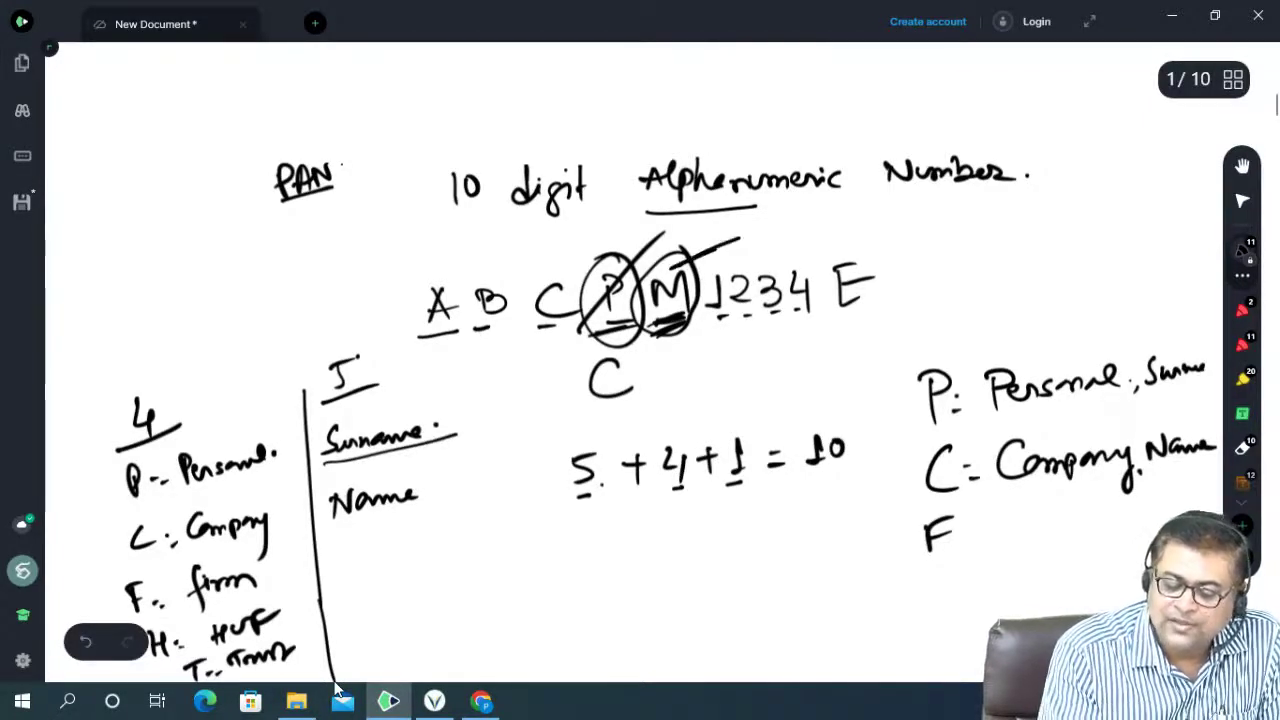
drag(446, 398, 440, 392)
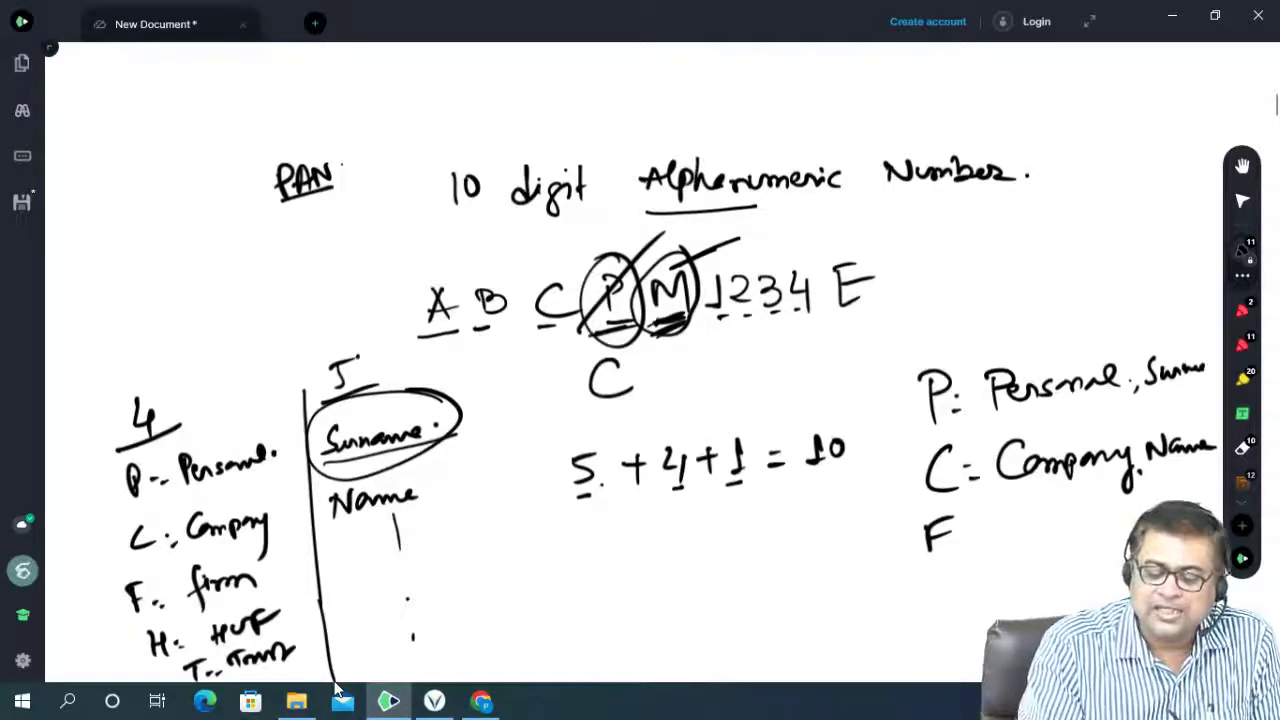
Step: On page 2, handwrite ABCCM1234J, underline it, and write Company → M below
scroll(346, 660, down, 2)
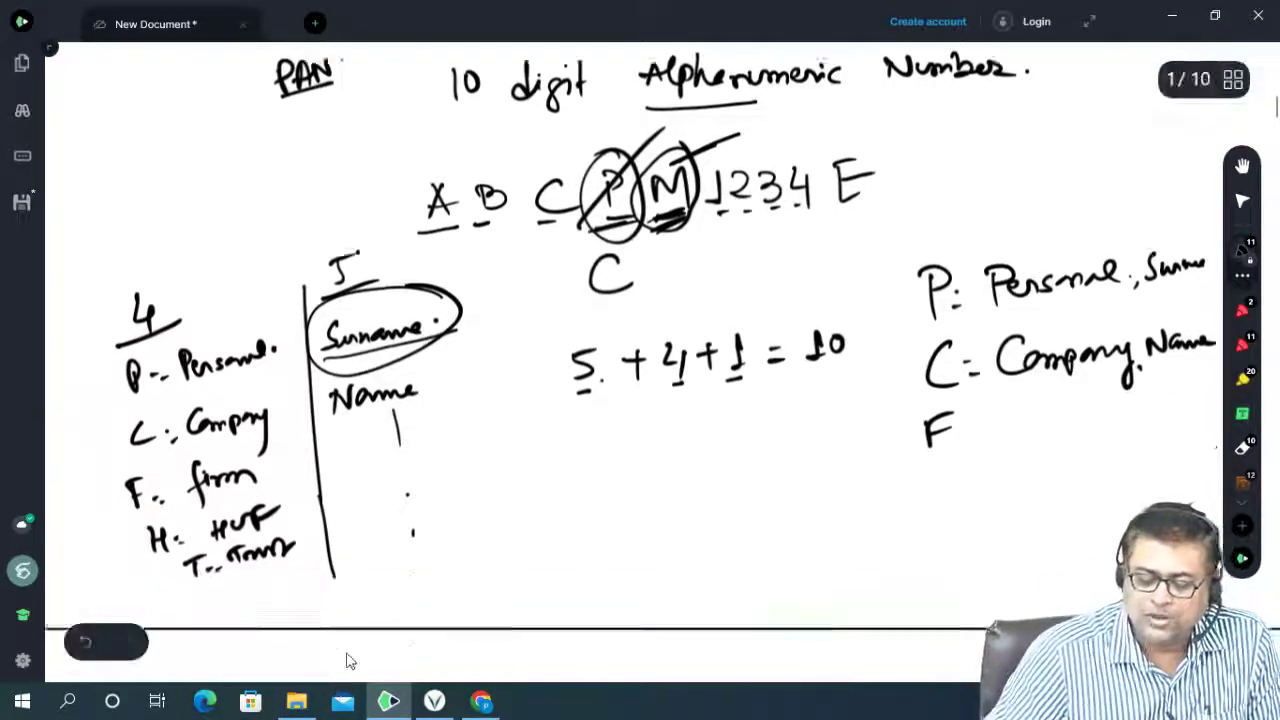
scroll(338, 651, down, 3)
scroll(338, 651, down, 2)
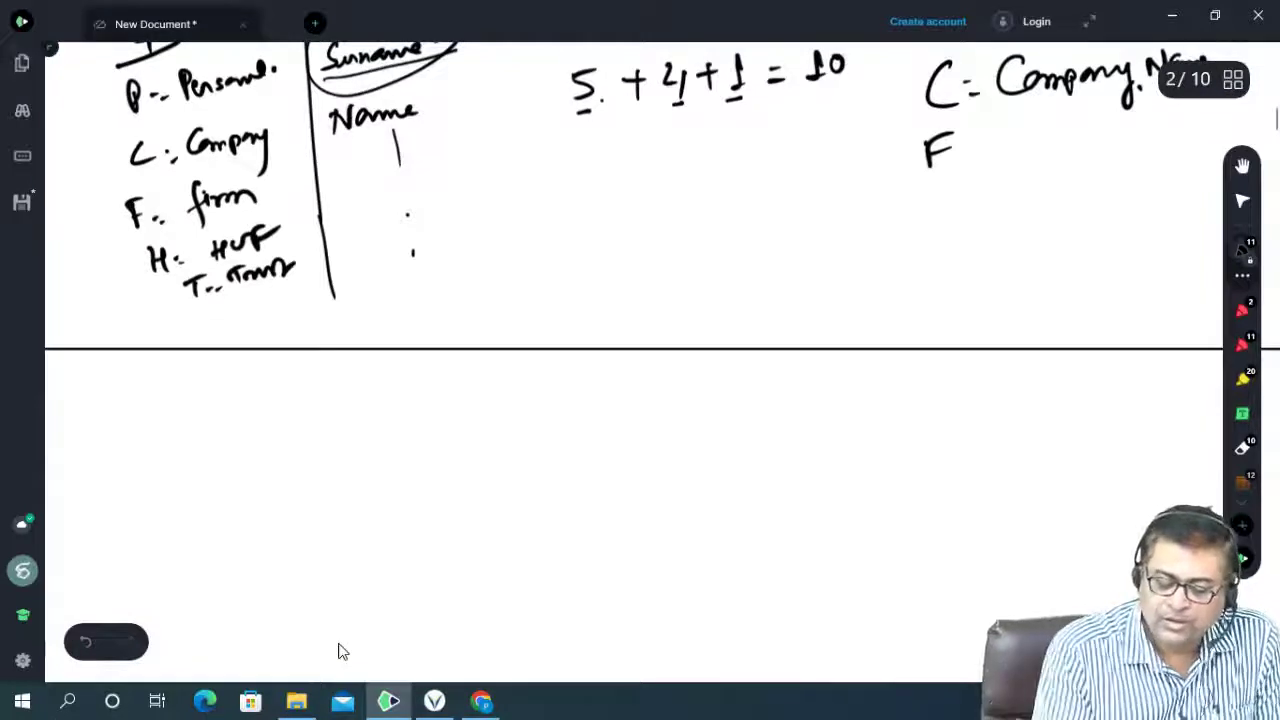
drag(495, 475, 540, 497)
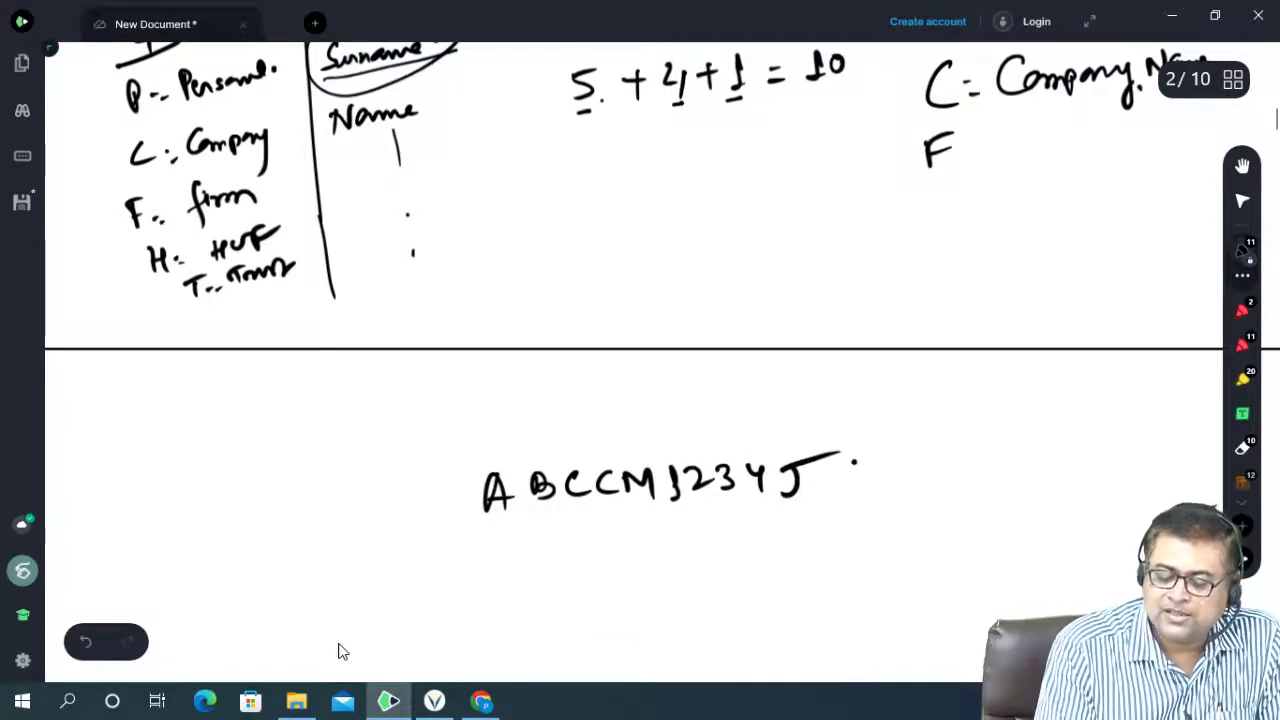
drag(451, 534, 895, 507)
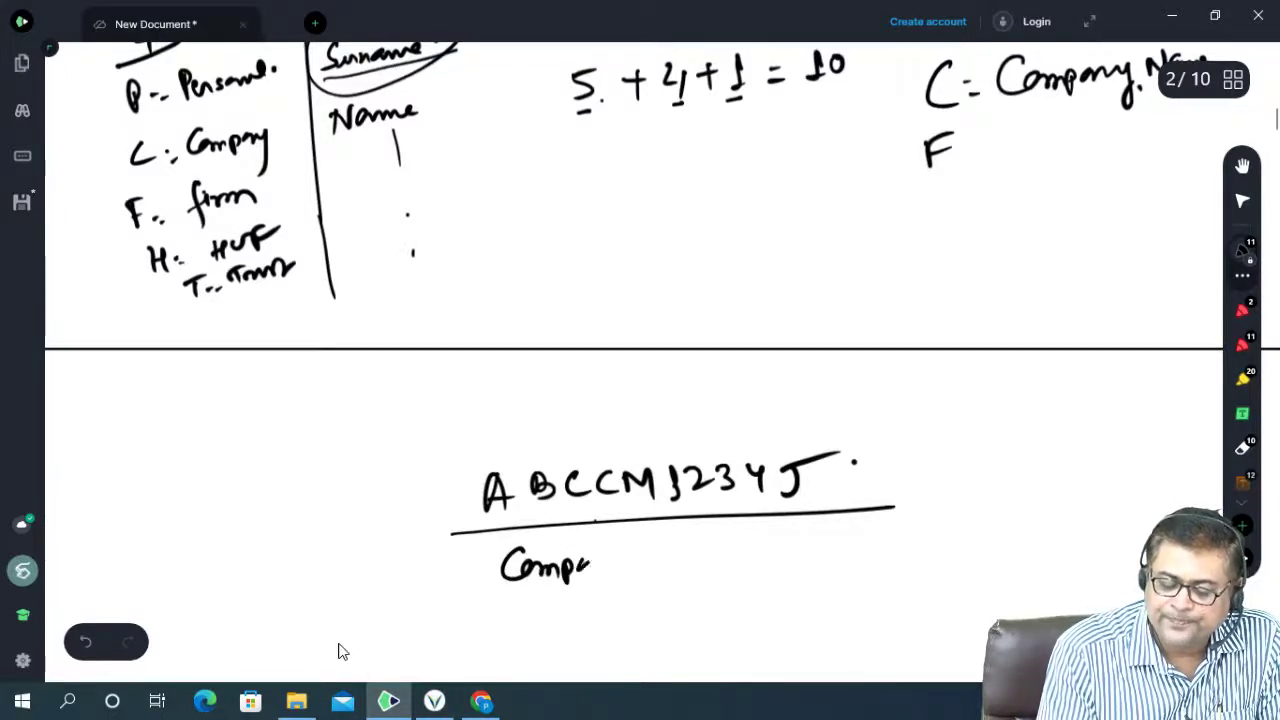
drag(596, 556, 600, 608)
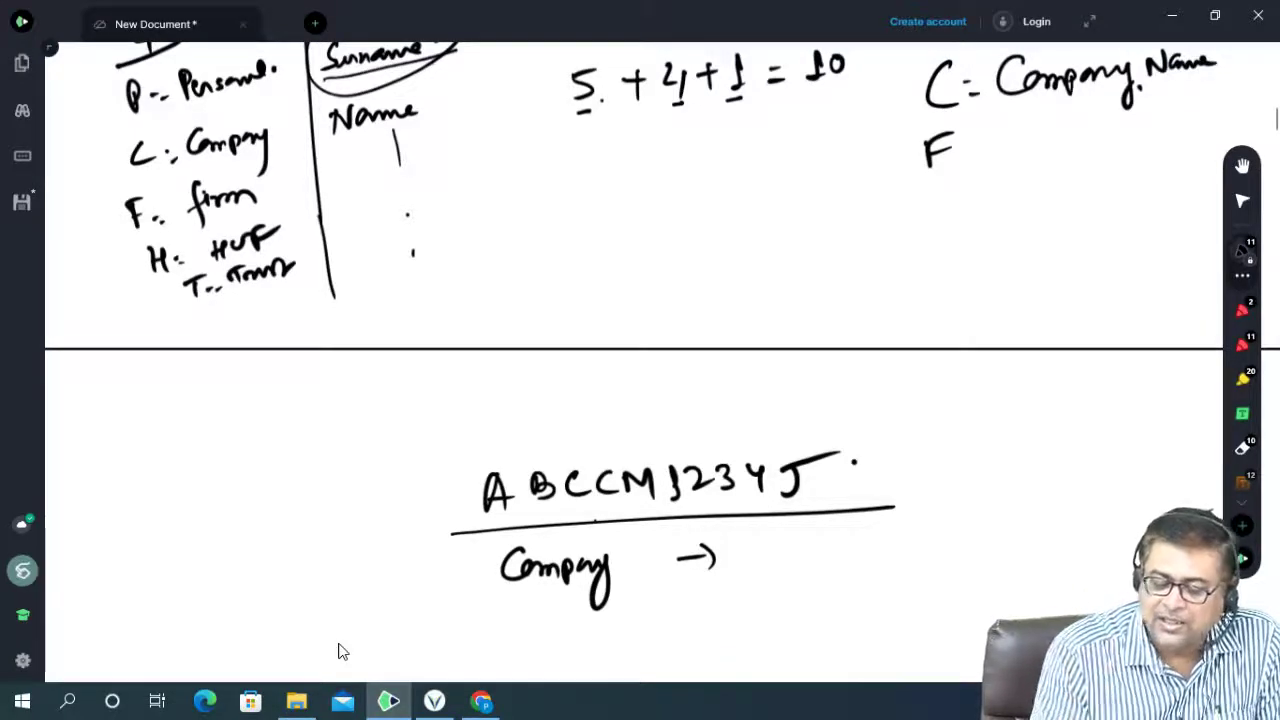
drag(742, 540, 744, 570)
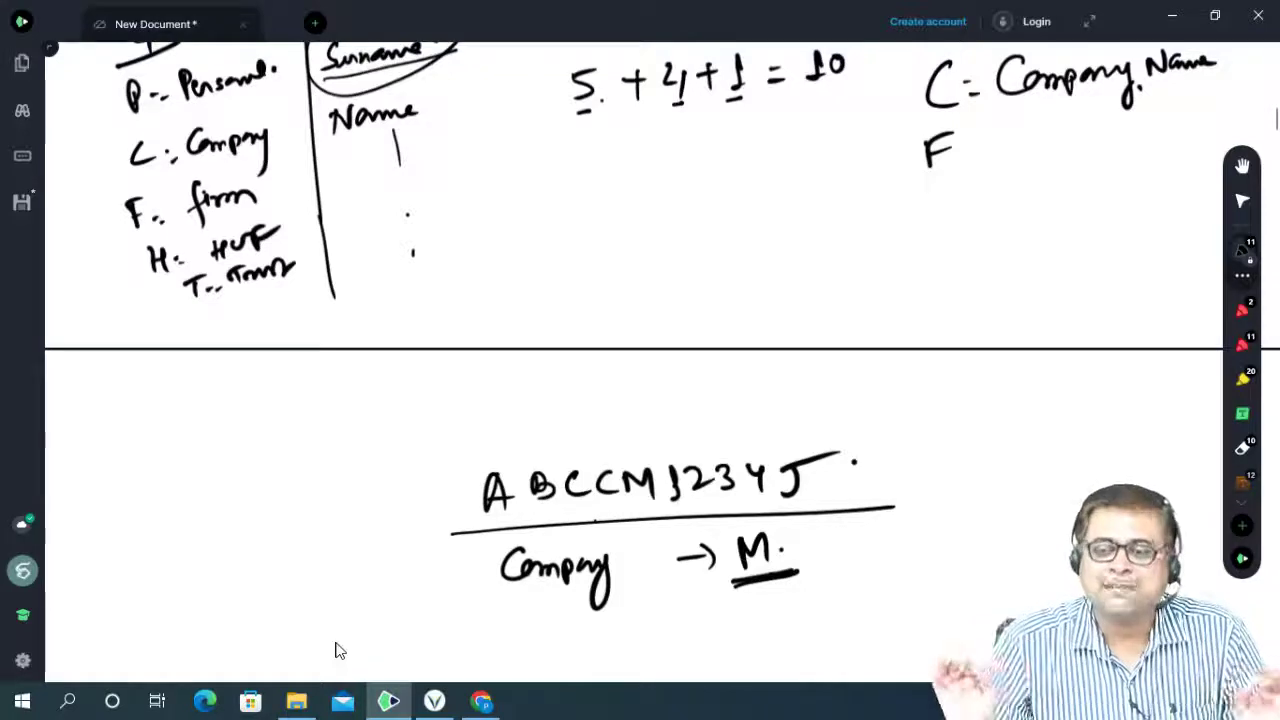
scroll(303, 551, down, 3)
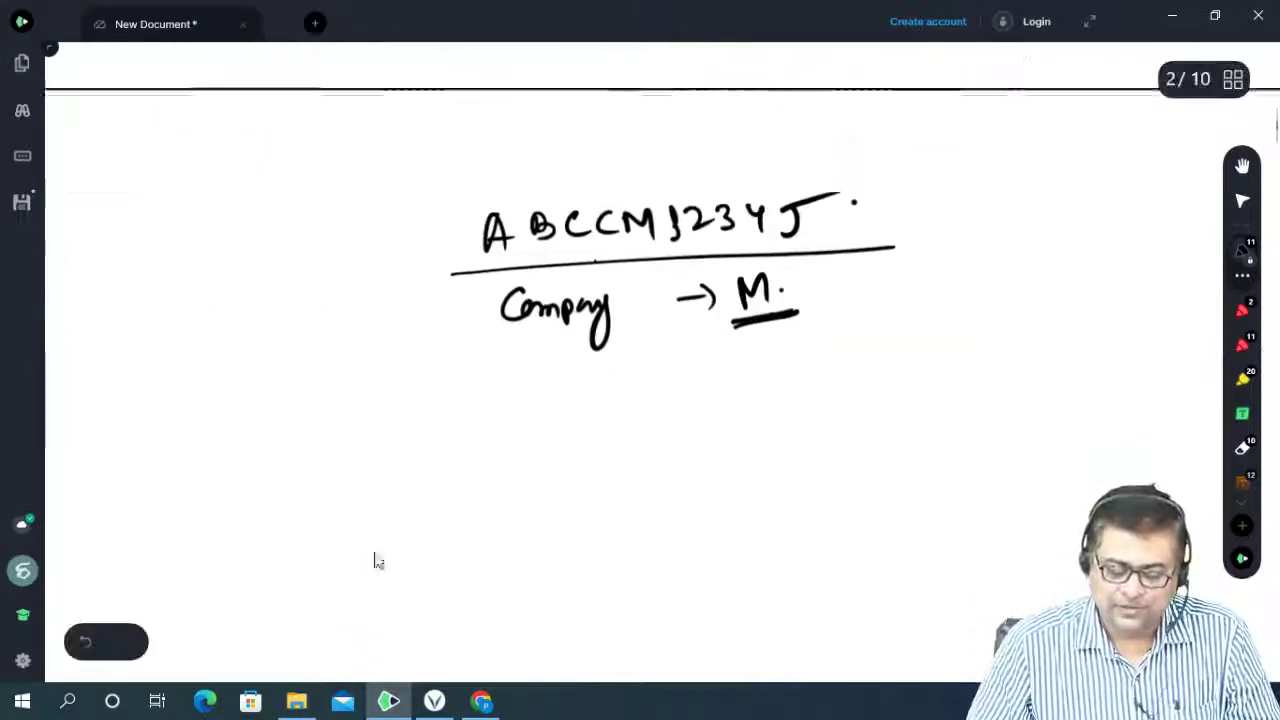
Step: Handwrite a second sample PAN ending in E, underline it, and draw an X beside it
scroll(351, 549, down, 2)
scroll(351, 549, down, 2)
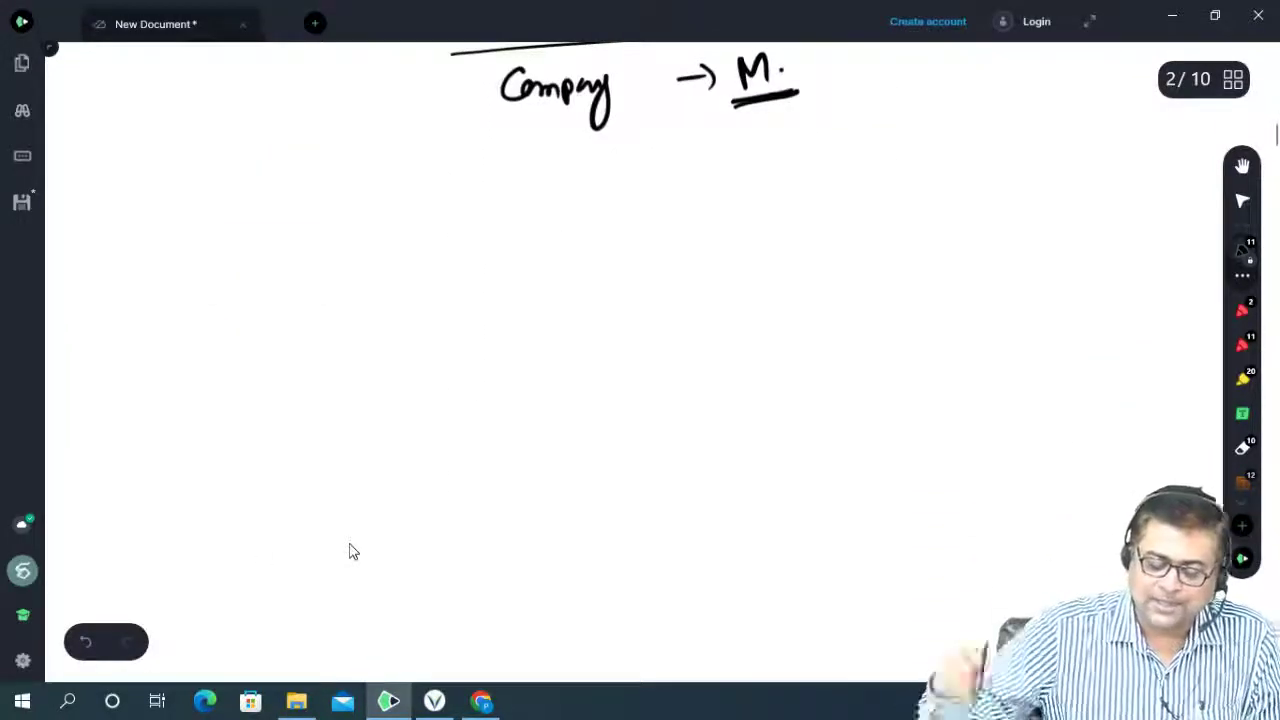
mouse_move(413, 268)
mouse_down()
mouse_move(433, 302)
mouse_move(498, 280)
mouse_move(558, 292)
mouse_move(546, 298)
mouse_up()
mouse_move(564, 268)
mouse_down()
mouse_move(592, 292)
mouse_move(632, 288)
mouse_up()
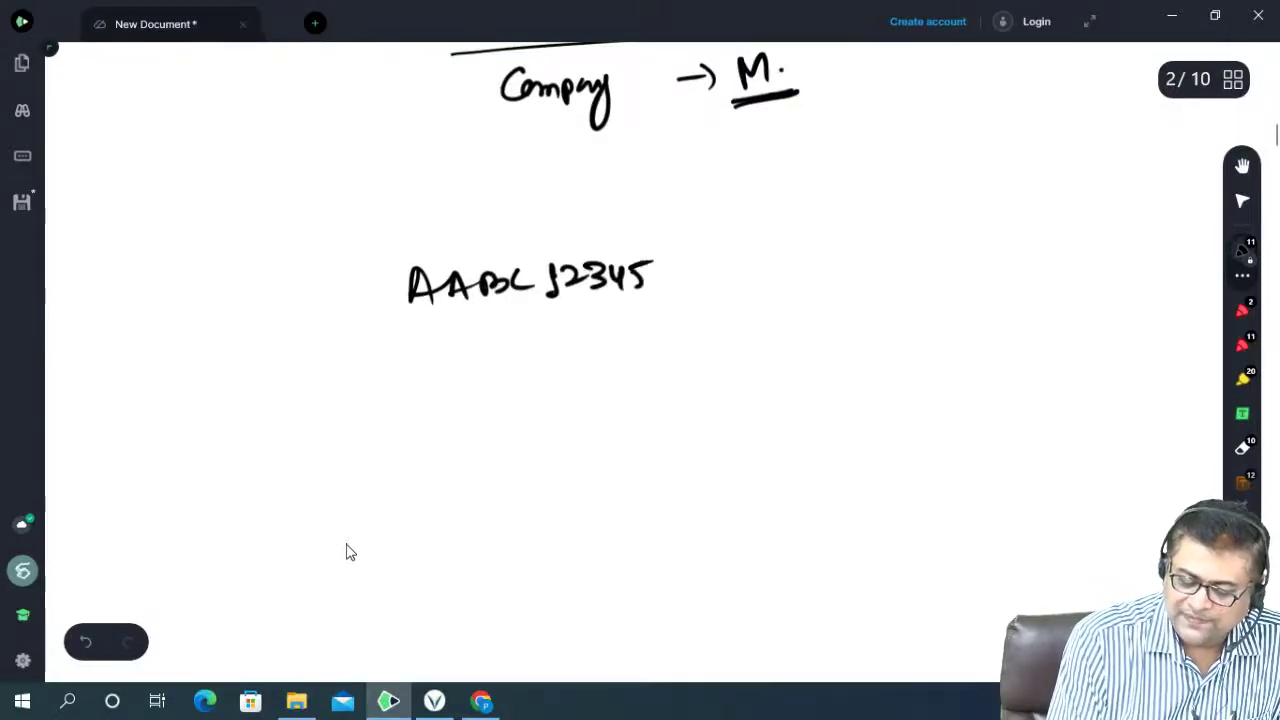
mouse_move(700, 262)
mouse_down()
mouse_move(702, 288)
mouse_move(698, 272)
mouse_up()
click(759, 260)
drag(351, 346, 762, 309)
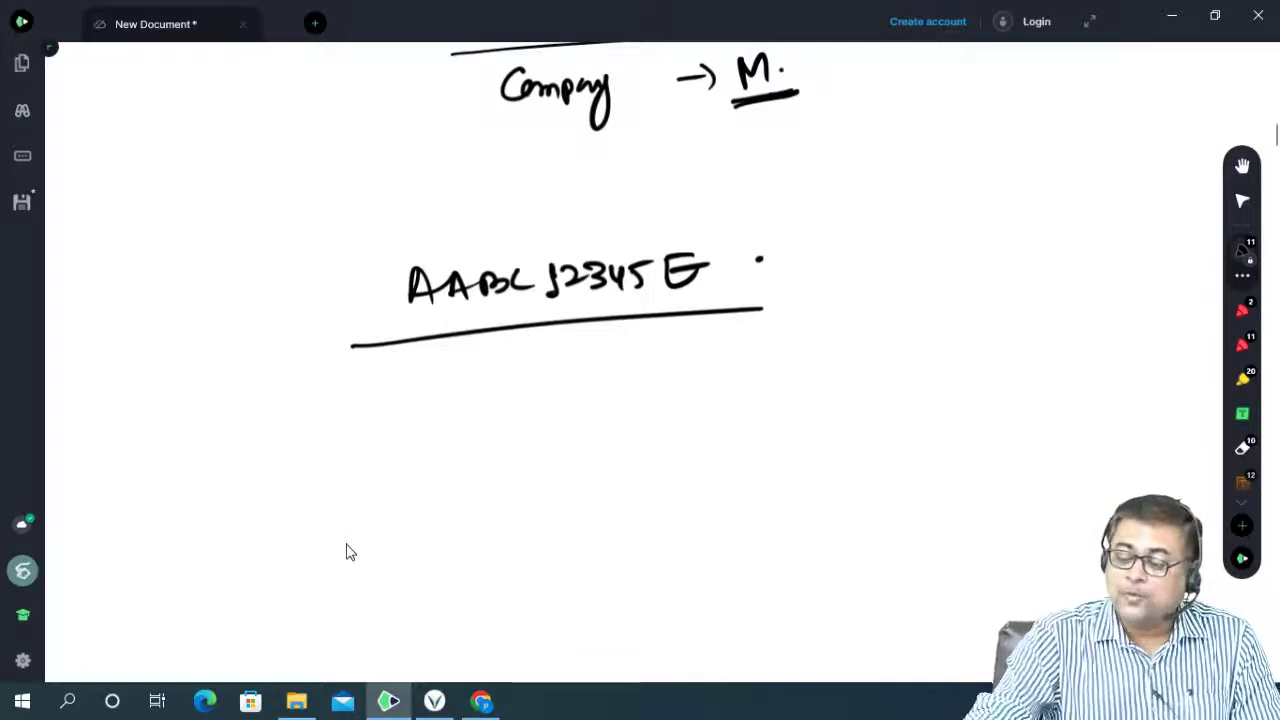
drag(781, 237, 853, 287)
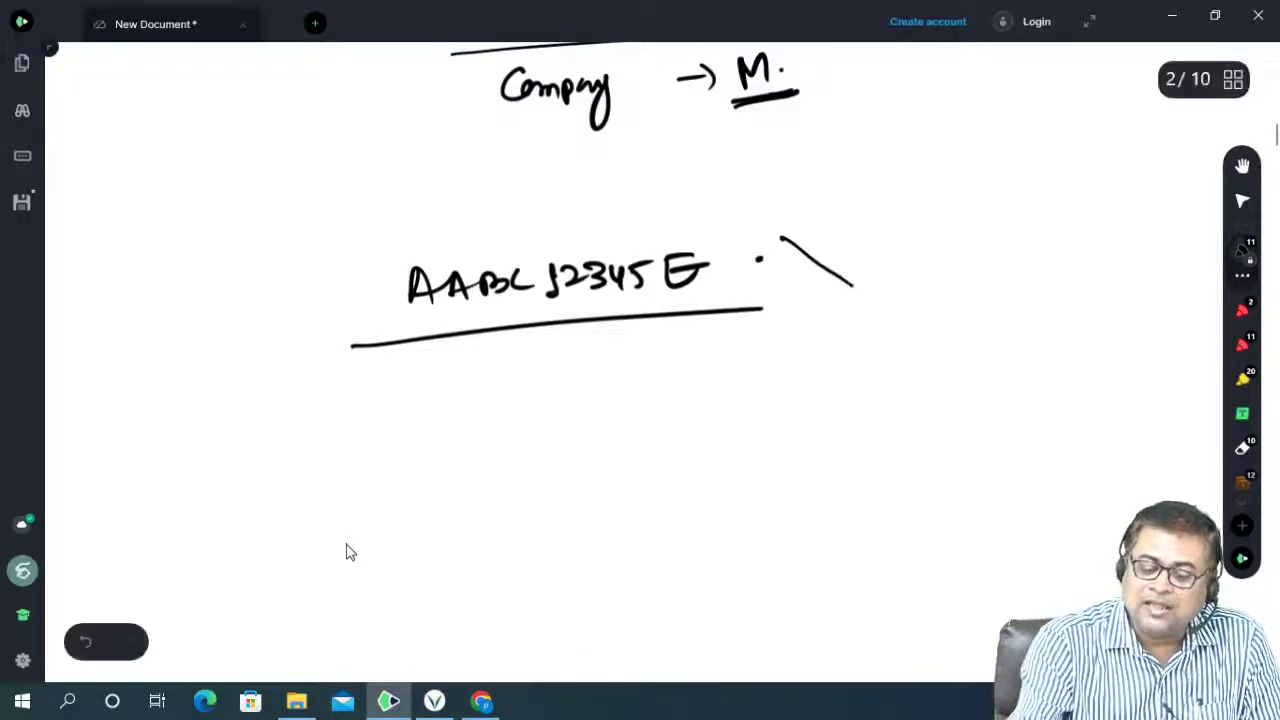
drag(847, 226, 757, 357)
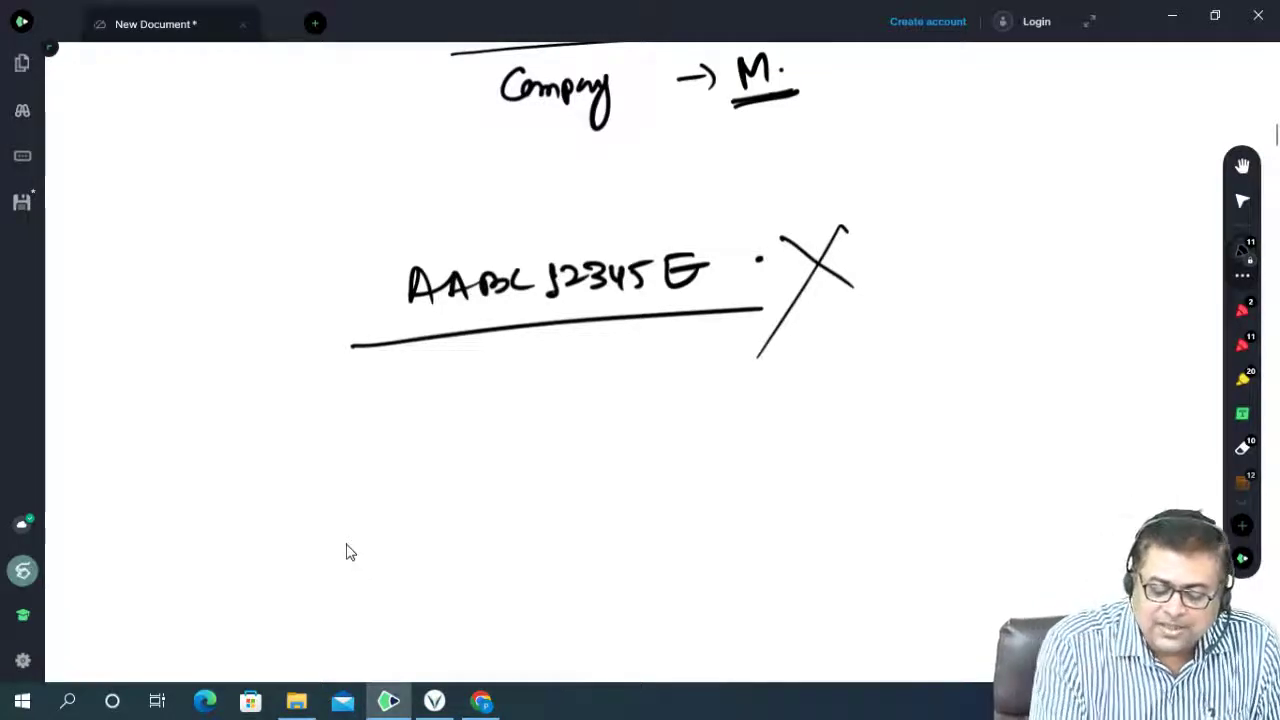
Step: Write 5 + 4 + 1 beneath the PAN and underline it
mouse_move(483, 407)
mouse_down()
mouse_move(479, 442)
mouse_move(516, 403)
mouse_move(590, 409)
mouse_up()
click(551, 418)
mouse_move(576, 396)
mouse_down()
mouse_move(574, 433)
mouse_move(632, 428)
mouse_move(700, 399)
mouse_up()
drag(687, 388, 689, 430)
drag(734, 382, 732, 431)
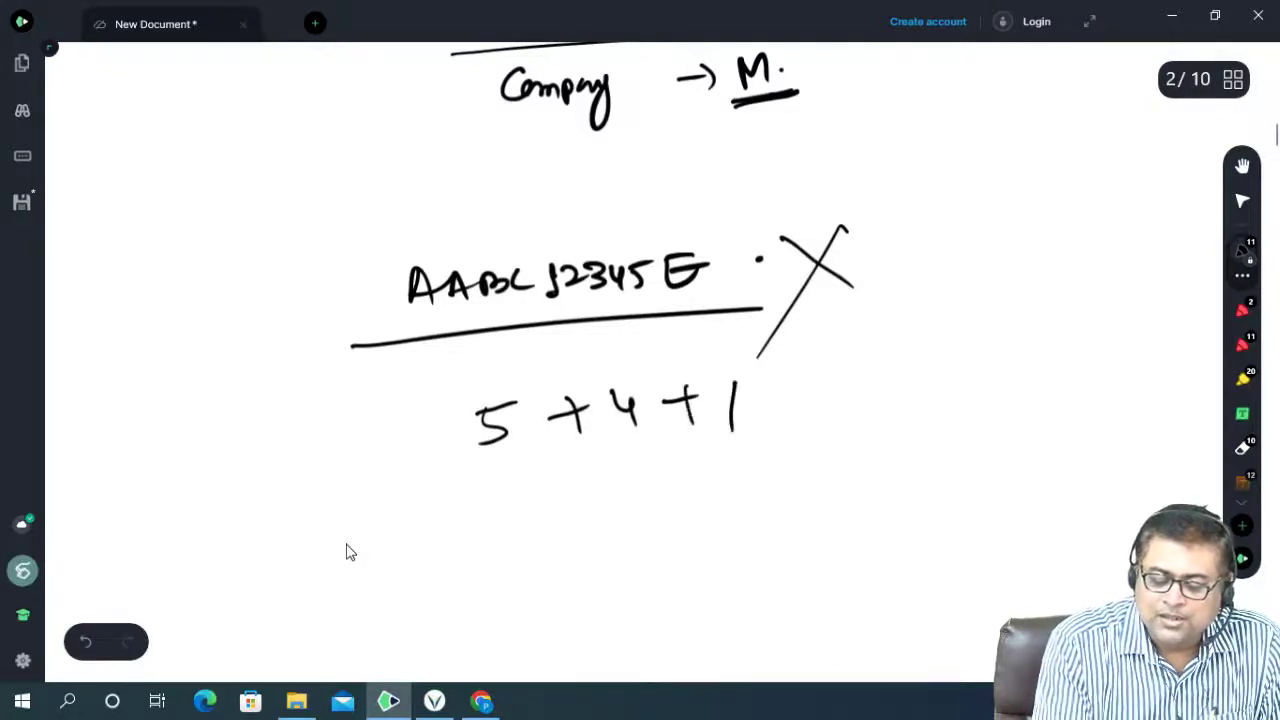
drag(440, 485, 870, 439)
Step: Label the PAN 4 + 5 + 1 above, circle it, and cross it out
drag(500, 308, 387, 327)
drag(433, 205, 456, 242)
mouse_move(468, 220)
mouse_down()
mouse_move(490, 218)
mouse_move(480, 232)
mouse_up()
mouse_move(520, 203)
mouse_down()
mouse_move(512, 230)
mouse_move(576, 206)
mouse_move(620, 216)
mouse_up()
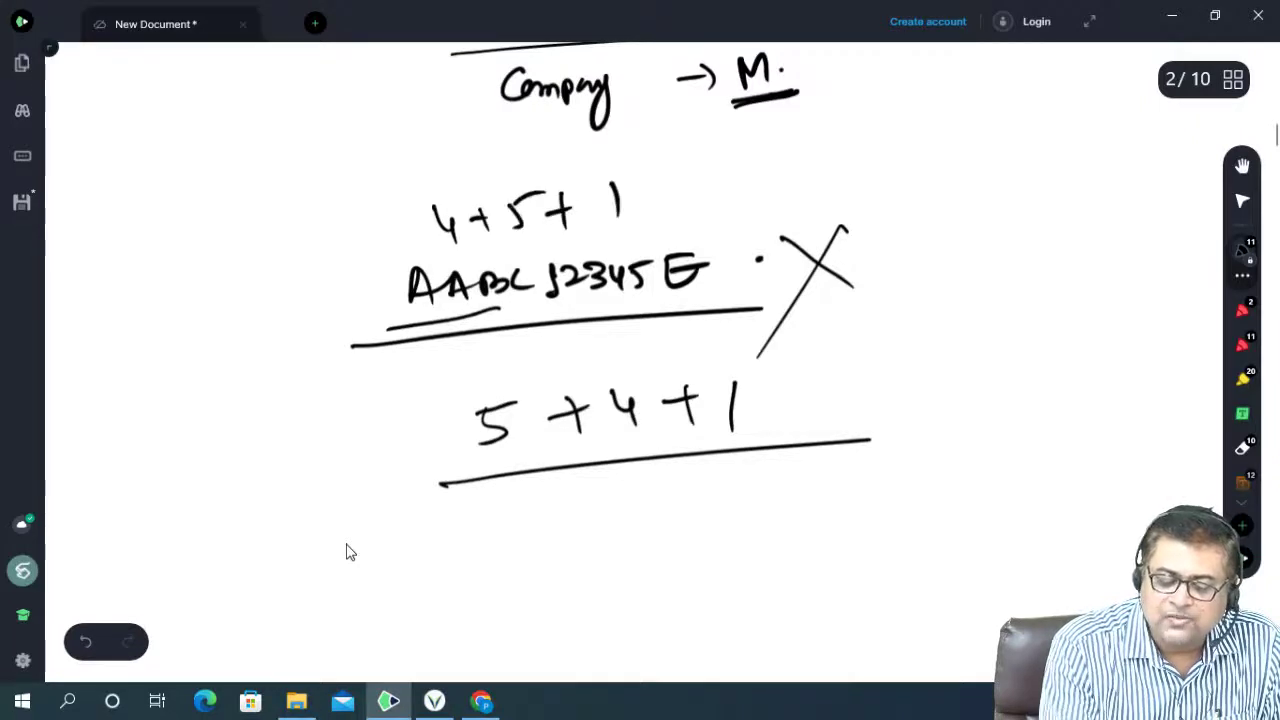
mouse_move(703, 168)
mouse_down()
mouse_move(332, 305)
mouse_move(790, 302)
mouse_up()
drag(220, 280, 335, 292)
drag(290, 243, 228, 370)
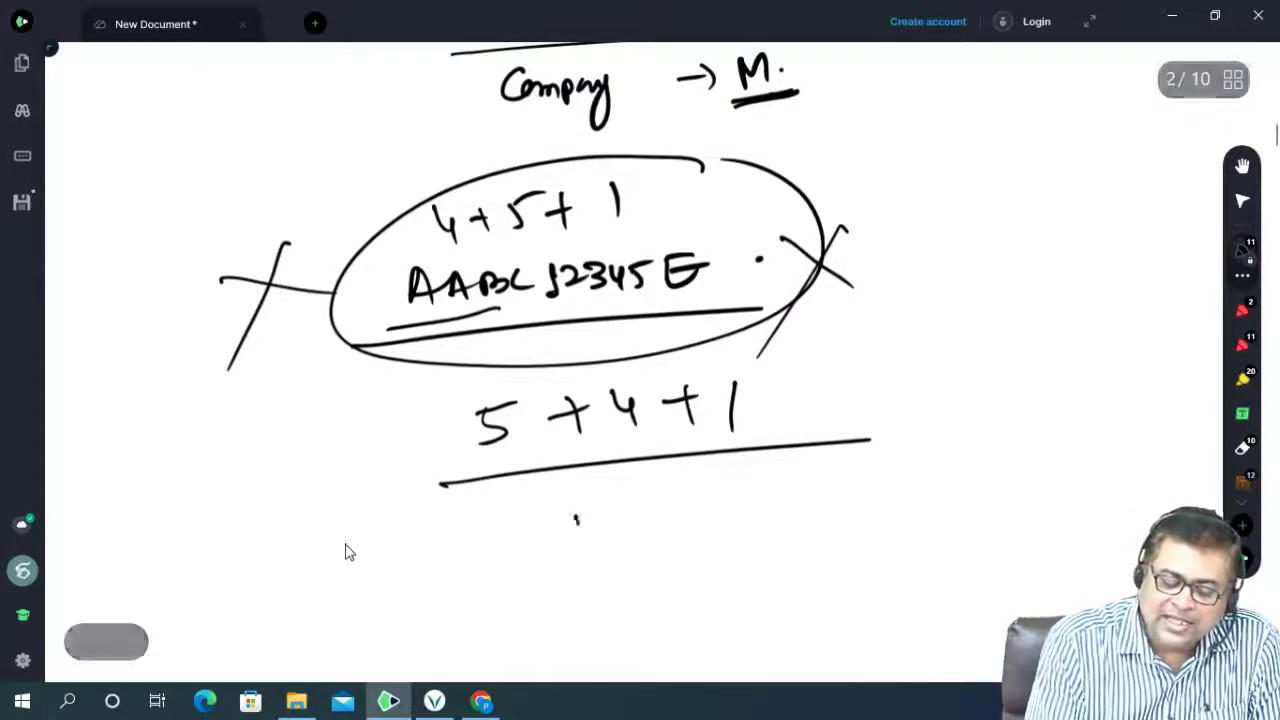
Step: Write NSDL. underlined, with UTI. beneath it, as the challan payment places
mouse_move(574, 545)
mouse_down()
mouse_move(592, 513)
mouse_move(600, 538)
mouse_up()
mouse_move(628, 512)
mouse_down()
mouse_move(630, 532)
mouse_move(710, 532)
mouse_up()
drag(598, 574, 620, 572)
drag(626, 570, 638, 568)
drag(652, 556, 686, 558)
click(700, 558)
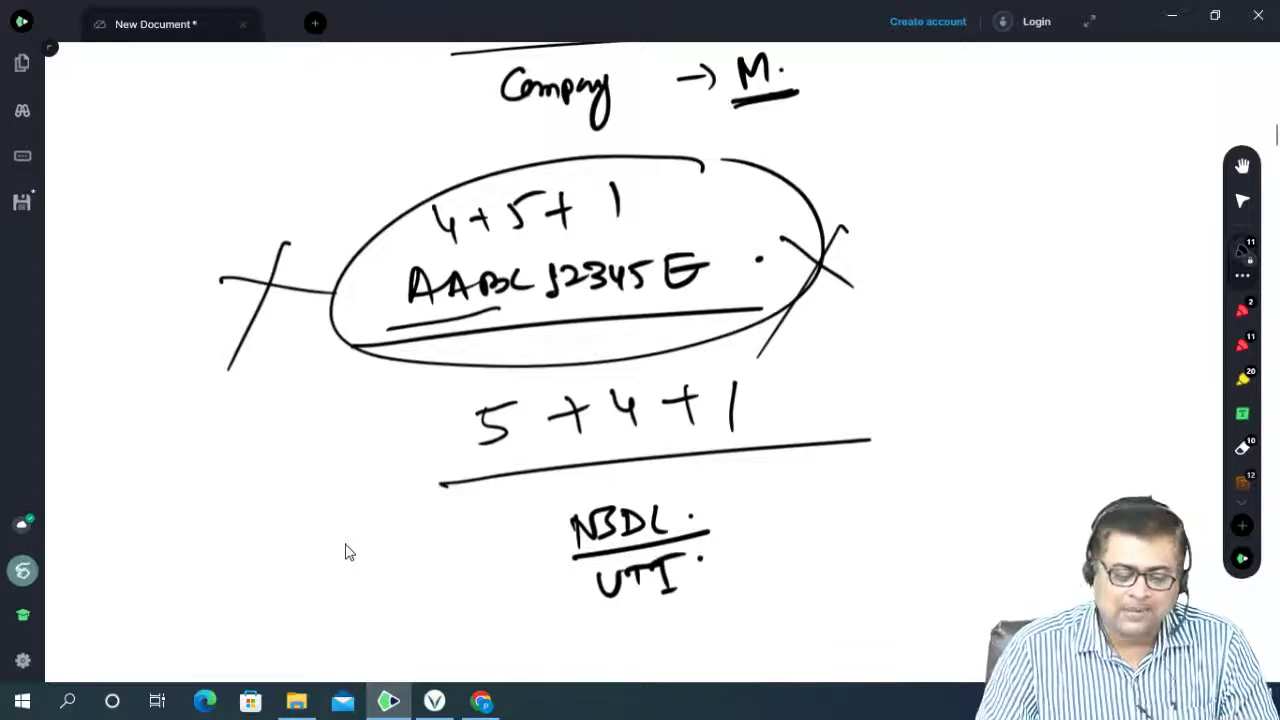
Step: Switch to the Chrome tab with the CHALAN NO/ITNS 280 form
click(481, 700)
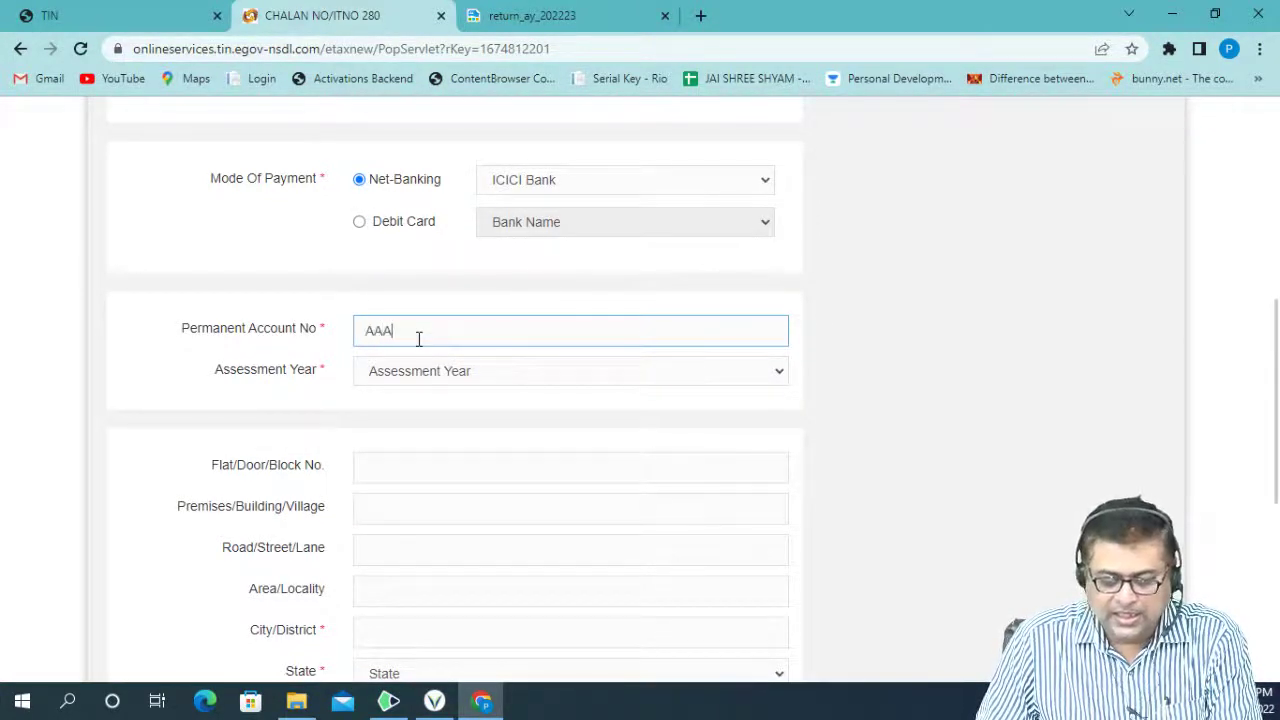
Step: Enter the taxpayer's PAN and select assessment year 2022-23
text(PM5478E)
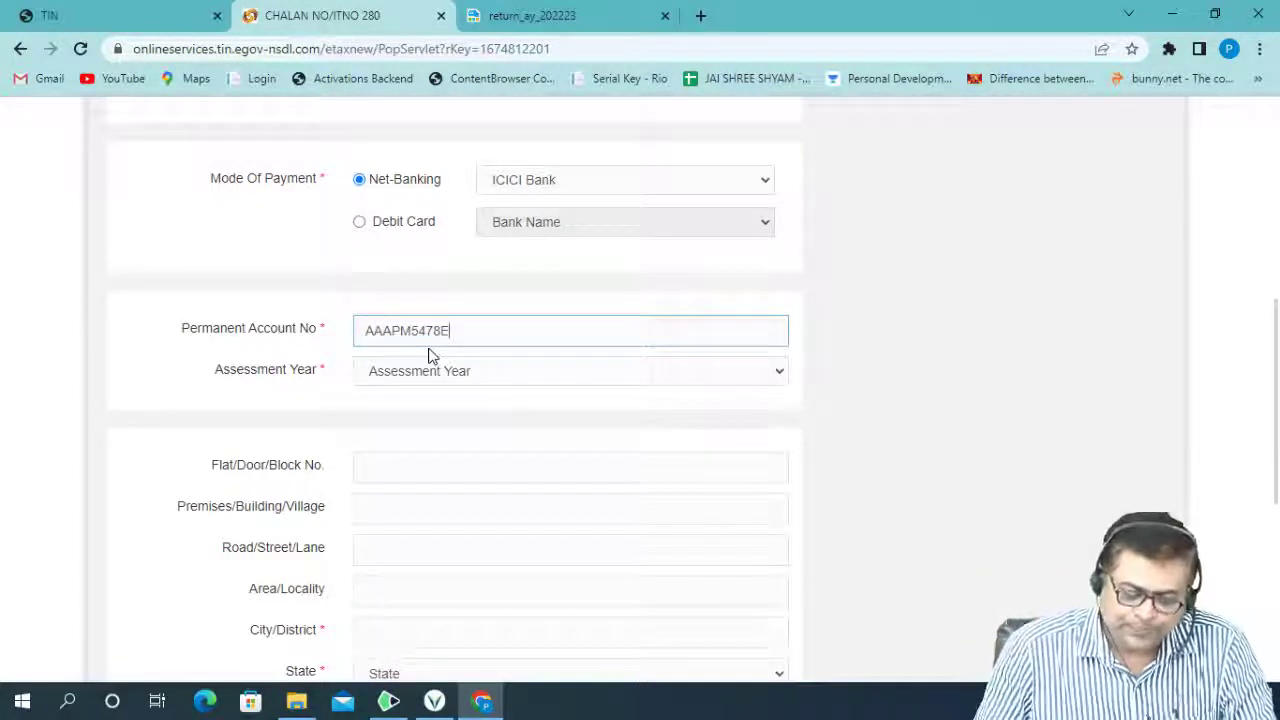
click(422, 373)
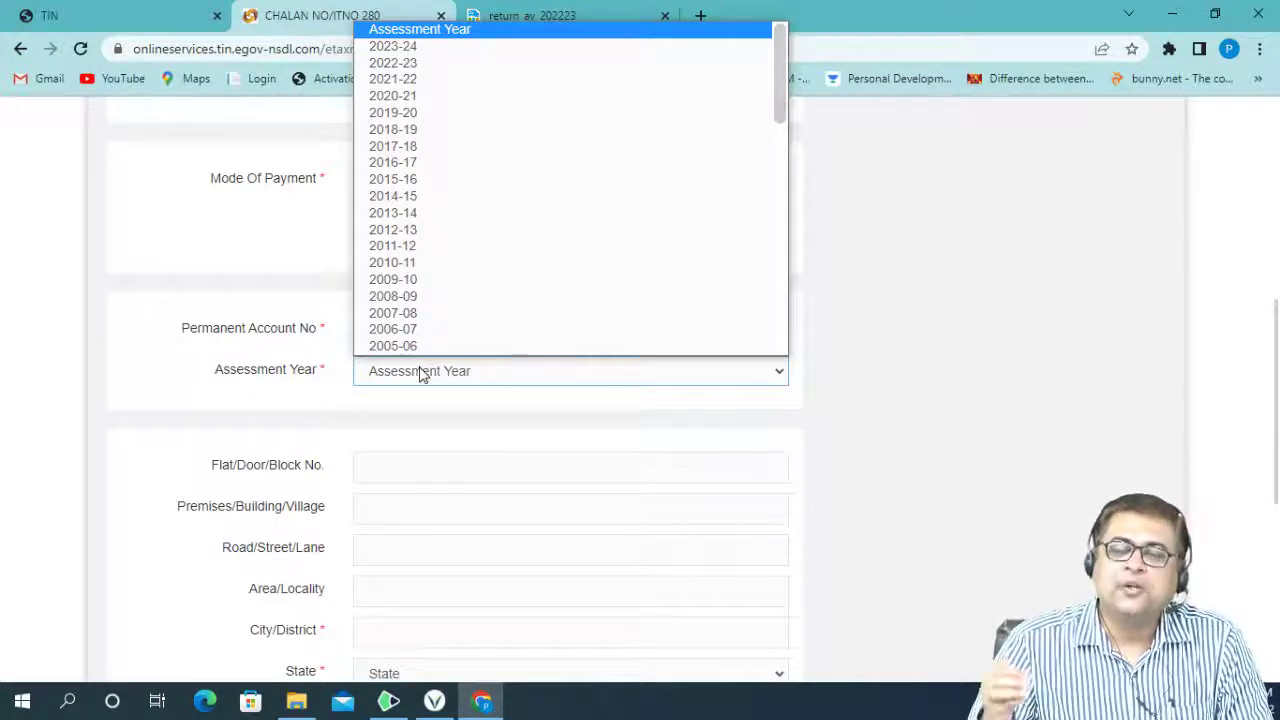
click(452, 63)
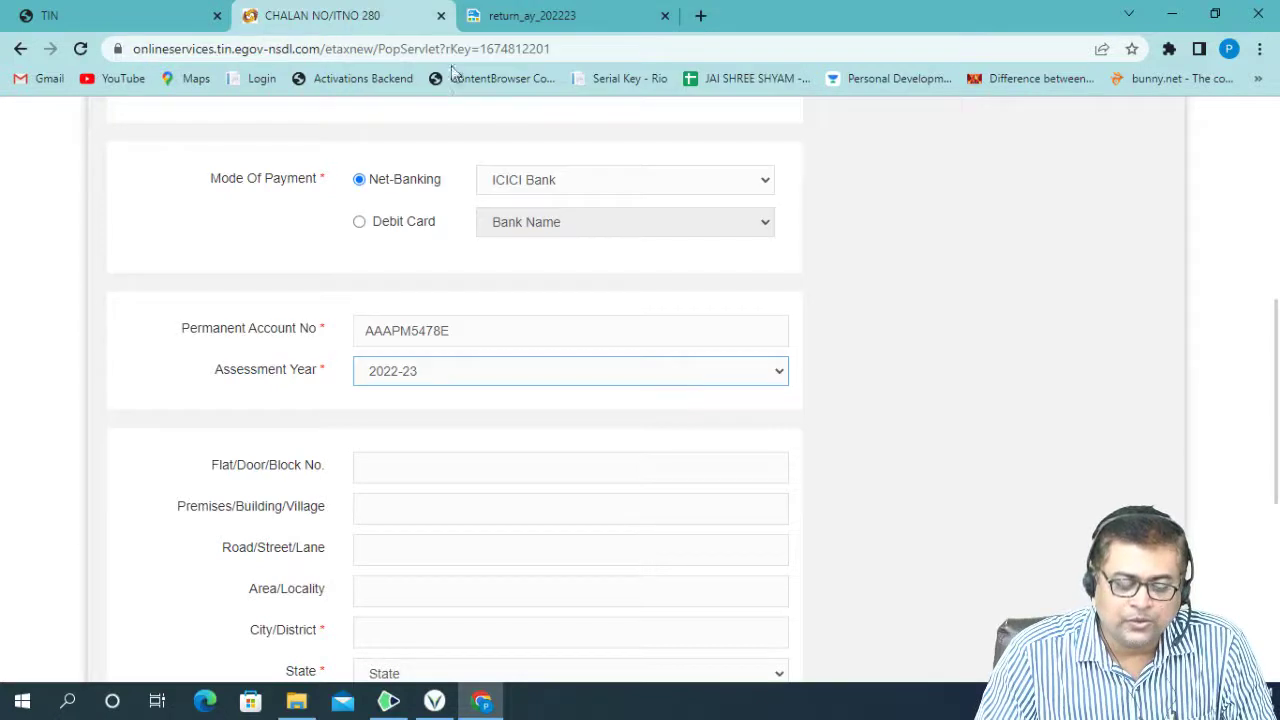
click(437, 417)
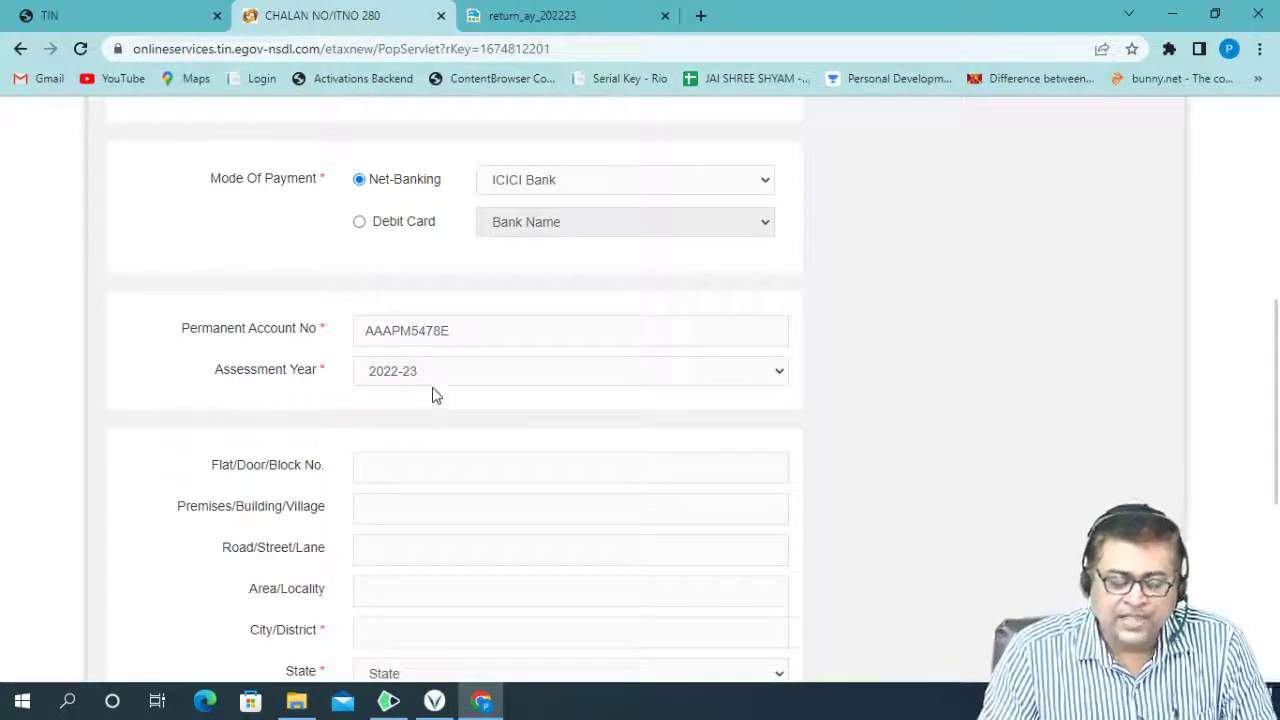
scroll(434, 400, down, 2)
Step: Enter the taxpayer's flat number, road name and city in the address fields
click(406, 275)
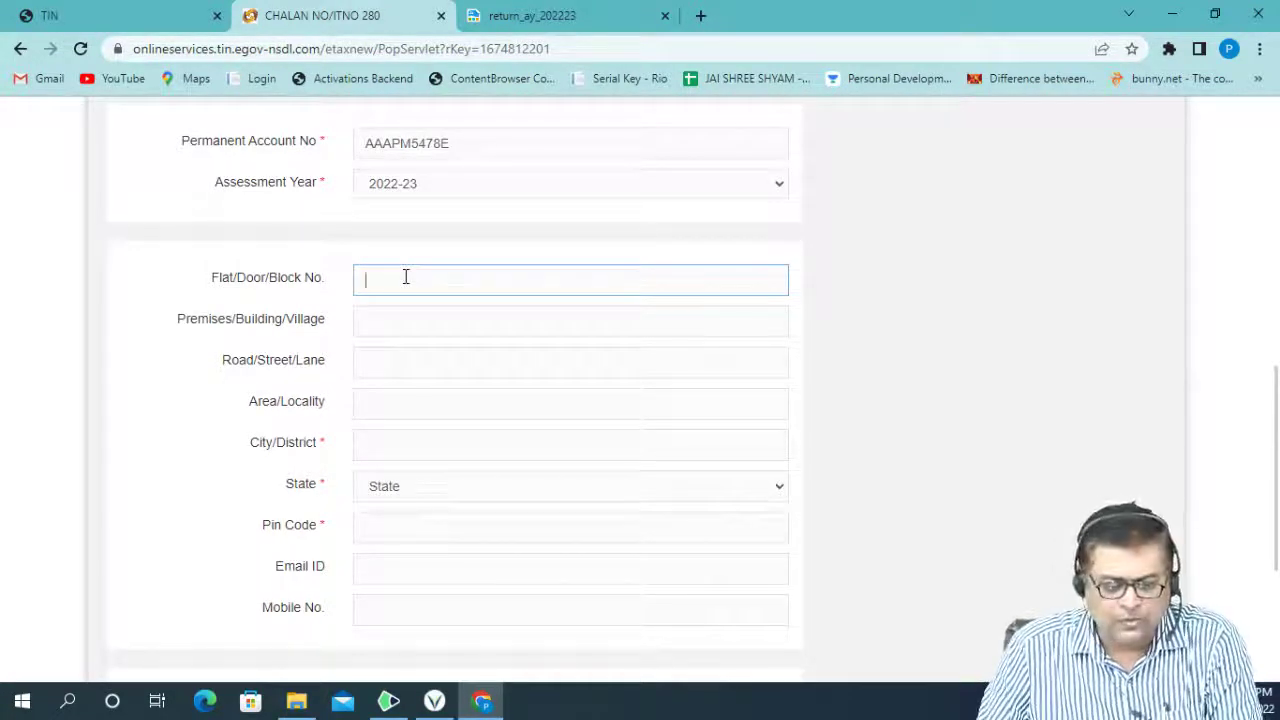
text(123)
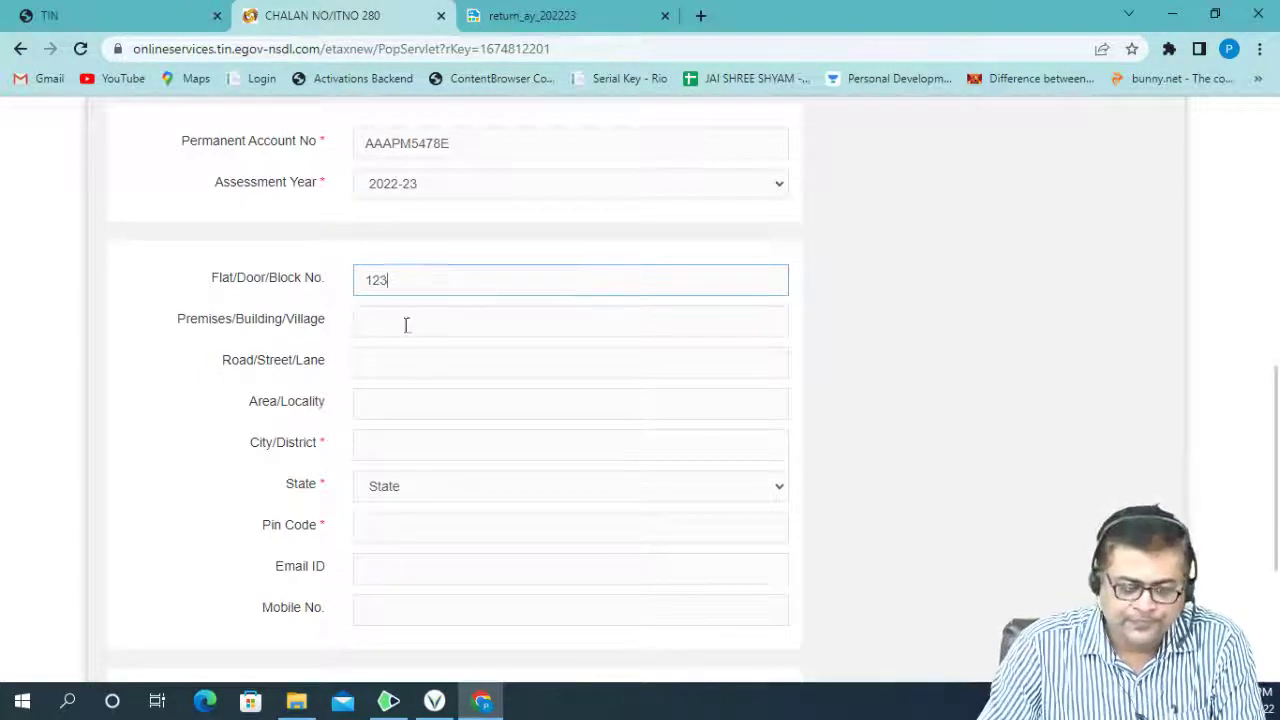
click(403, 369)
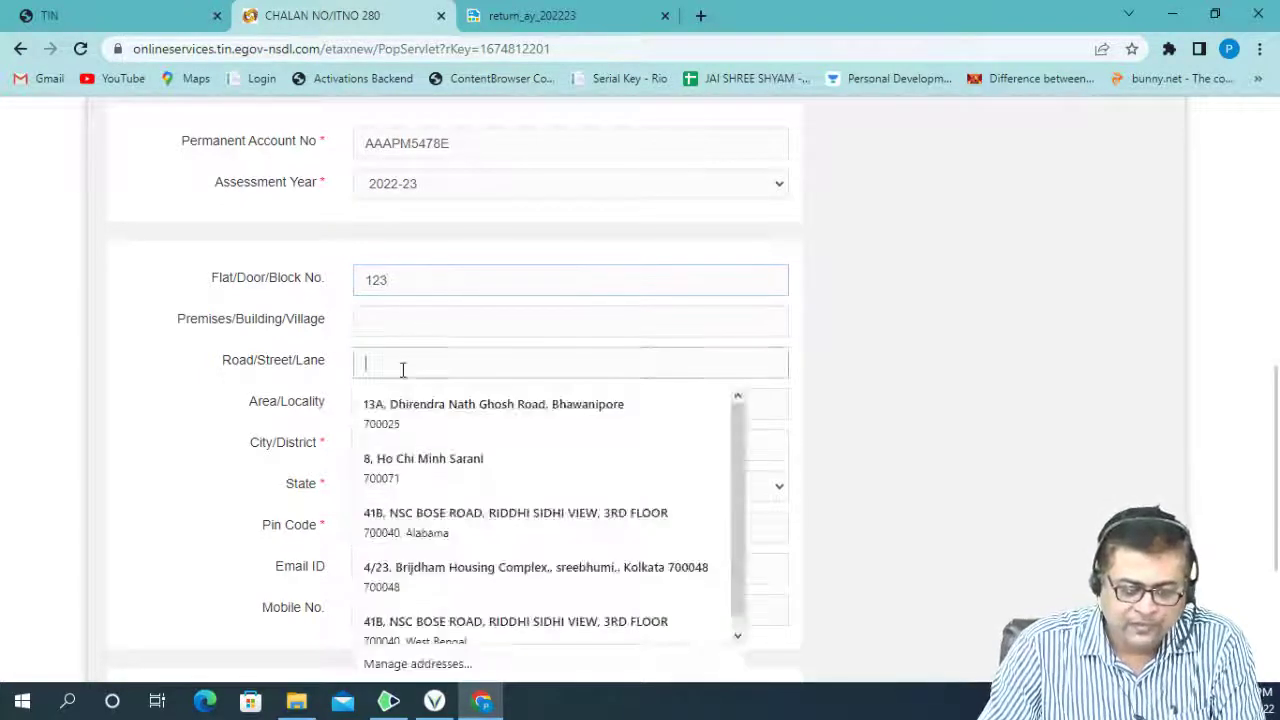
text(KLa)
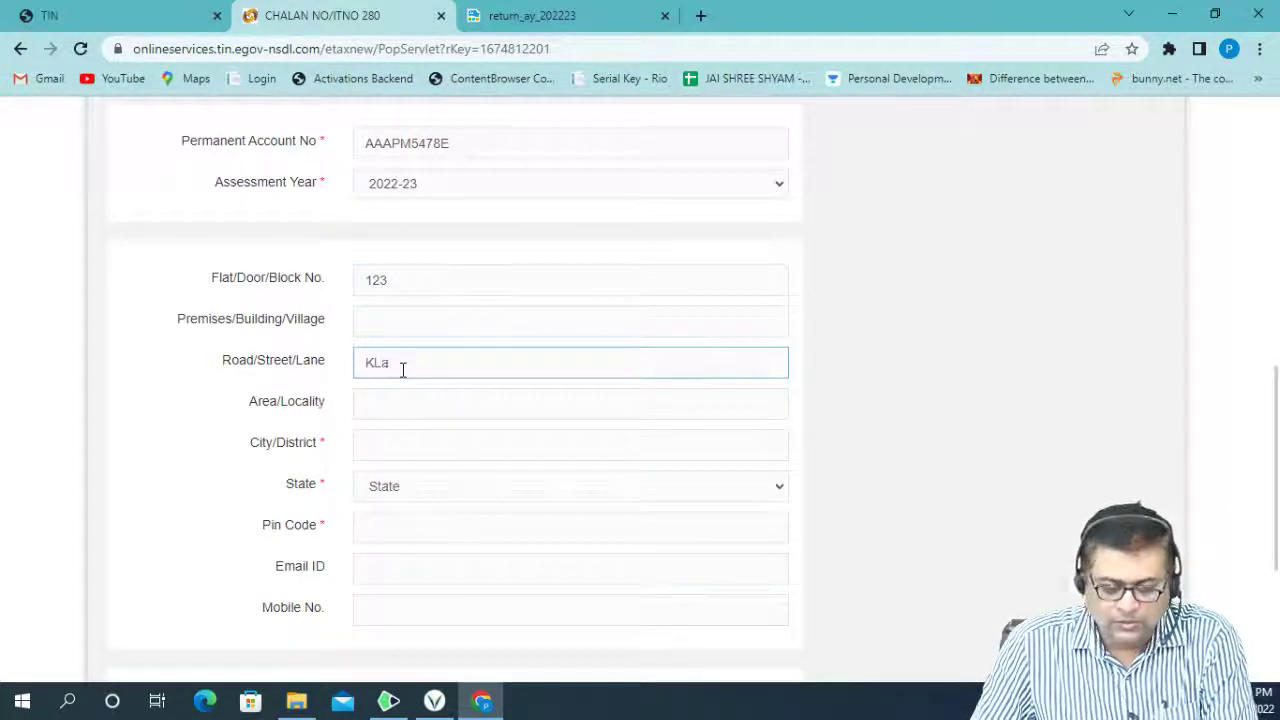
key(BackSpace)
key(BackSpace)
text(ketown)
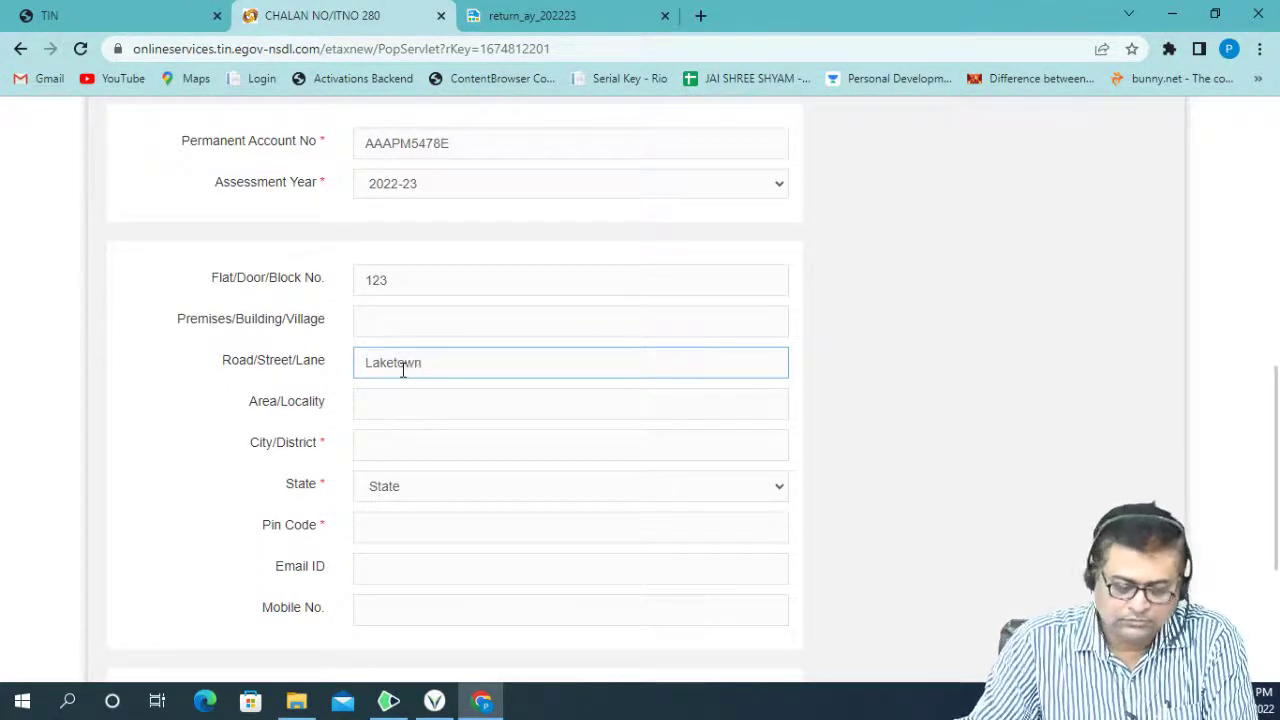
click(391, 441)
text(Kolkata)
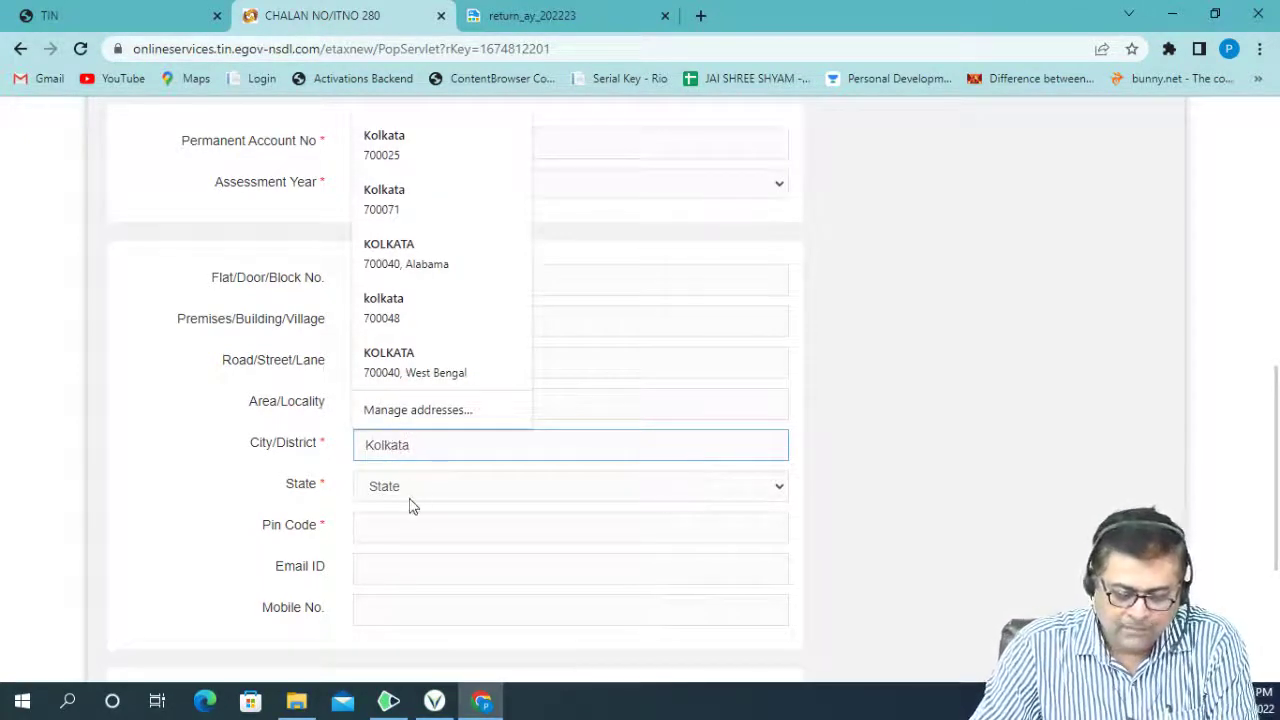
Step: Choose WEST BENGAL as the state, enter the pin code, and leave Email blank
click(412, 489)
scroll(449, 357, down, 1)
scroll(449, 357, down, 3)
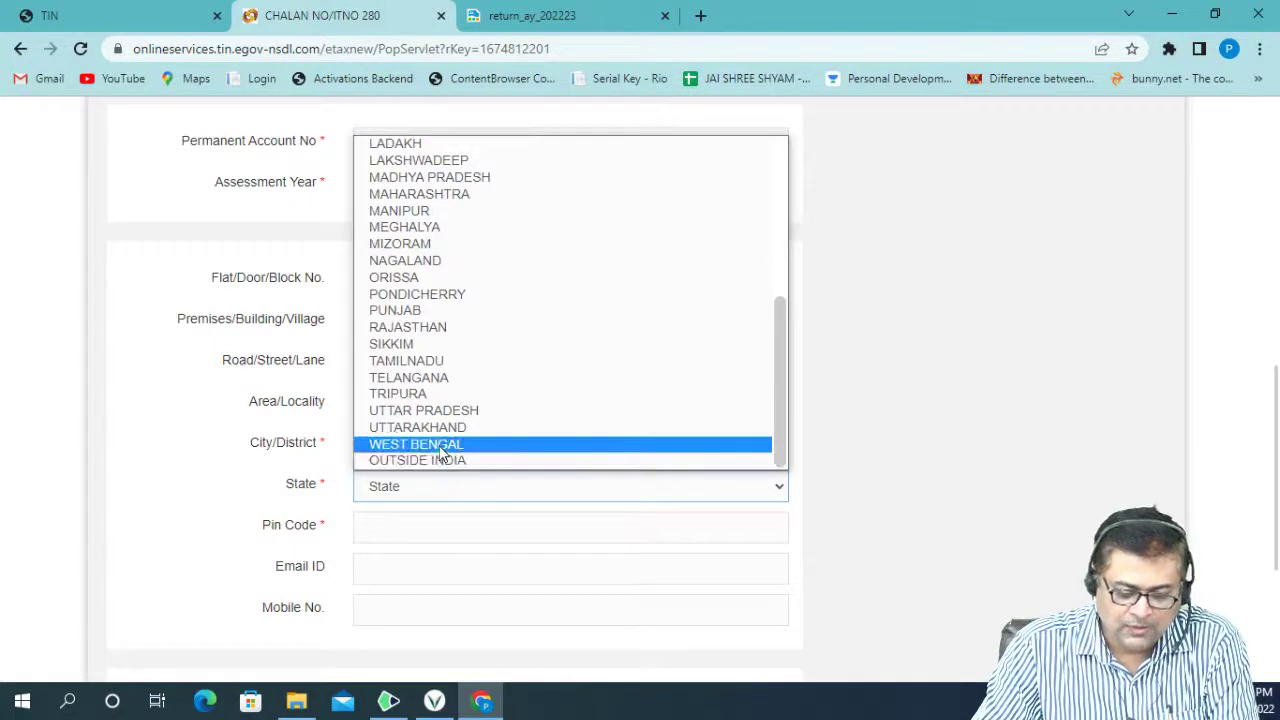
click(443, 445)
click(415, 528)
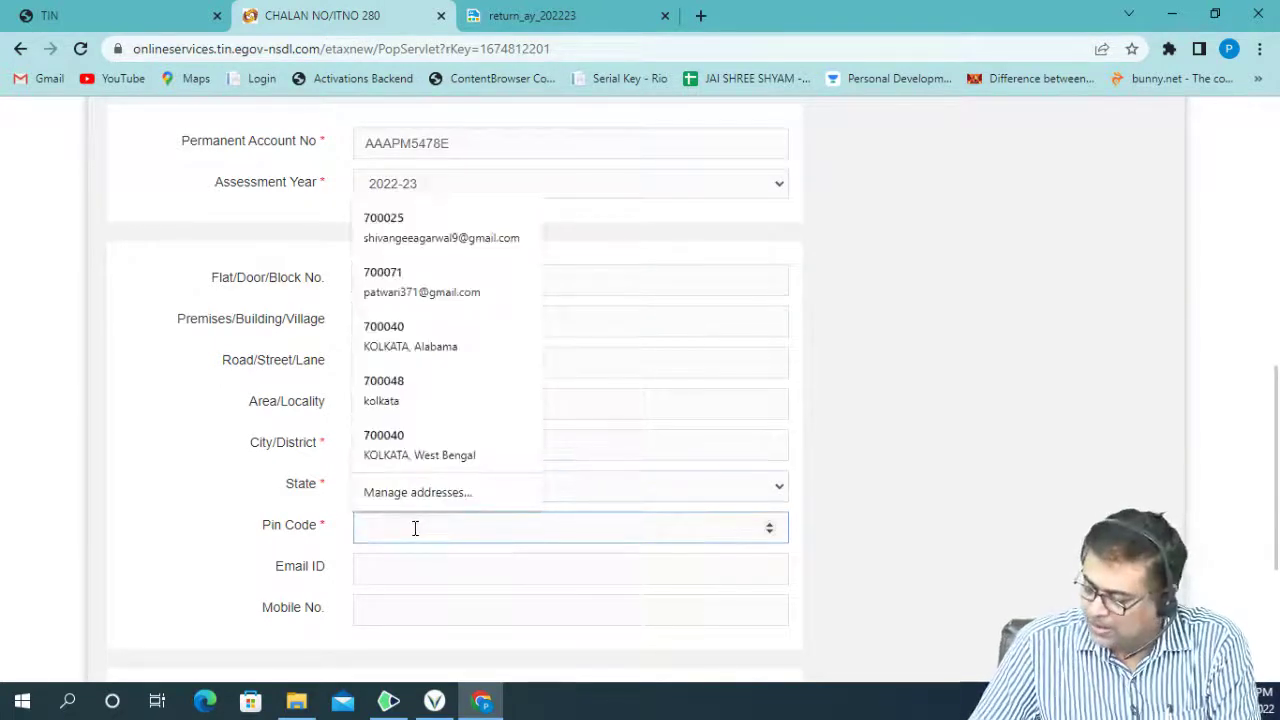
text(700089)
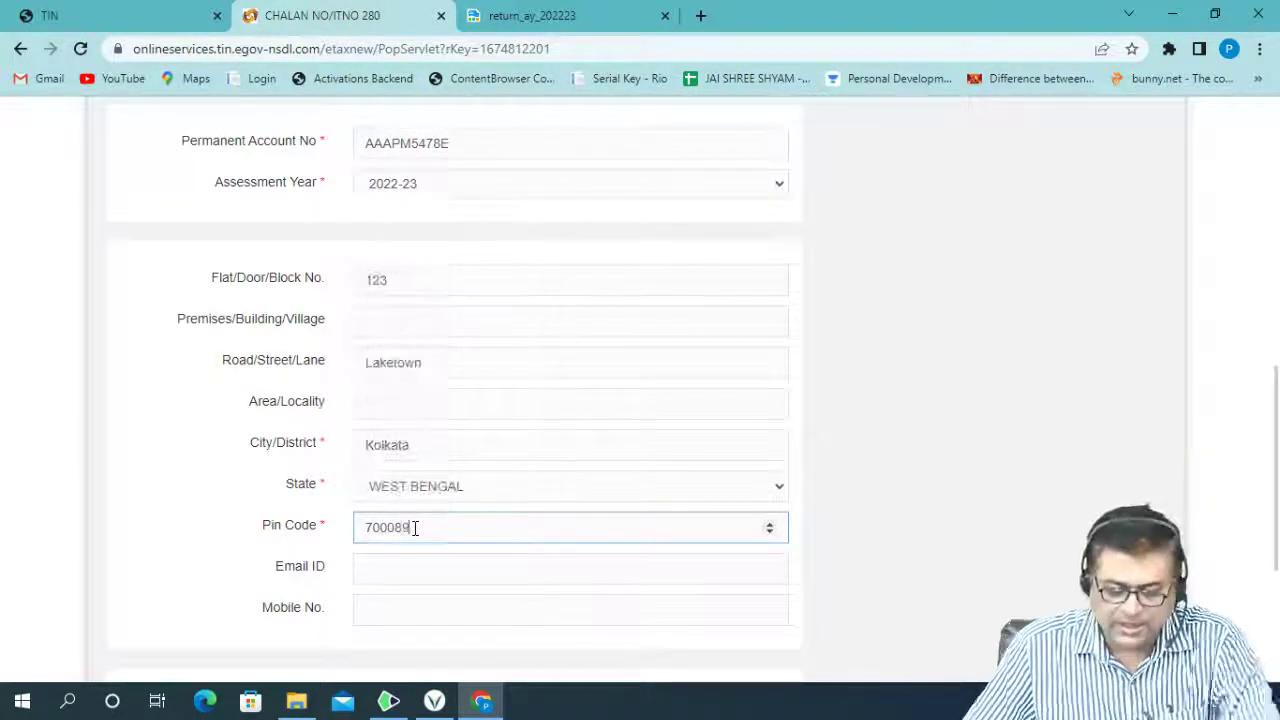
click(427, 562)
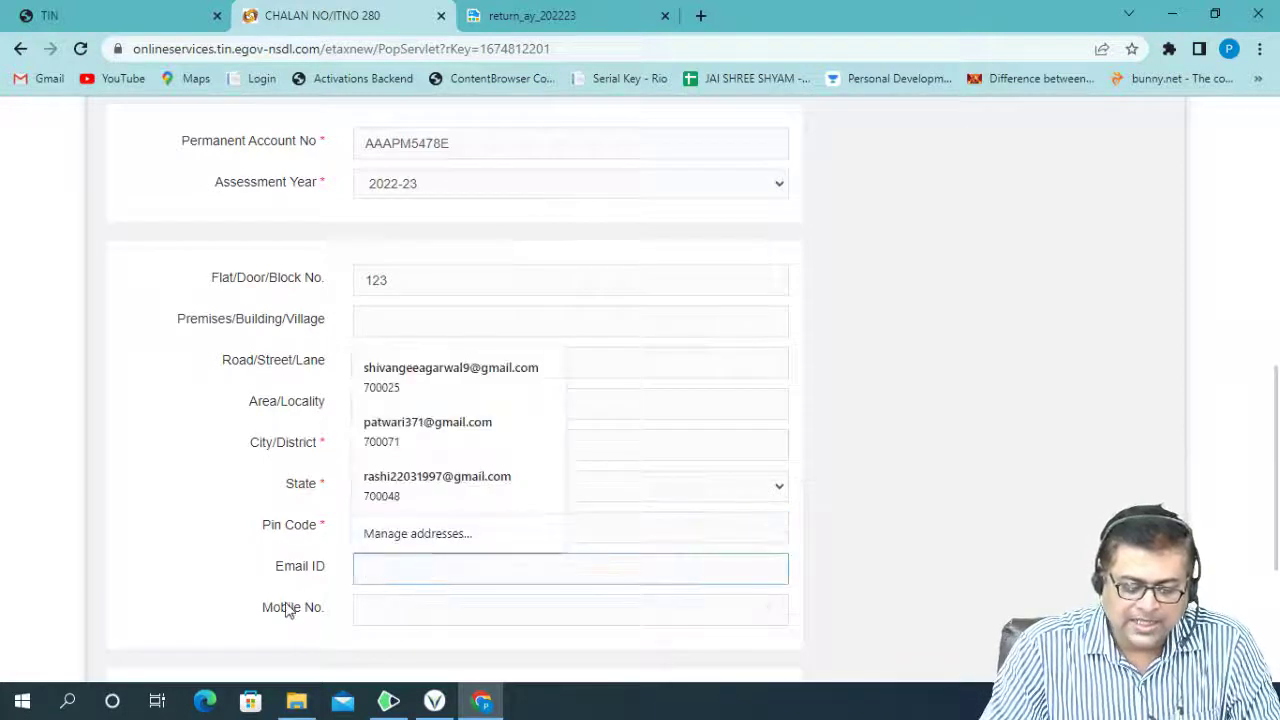
click(337, 606)
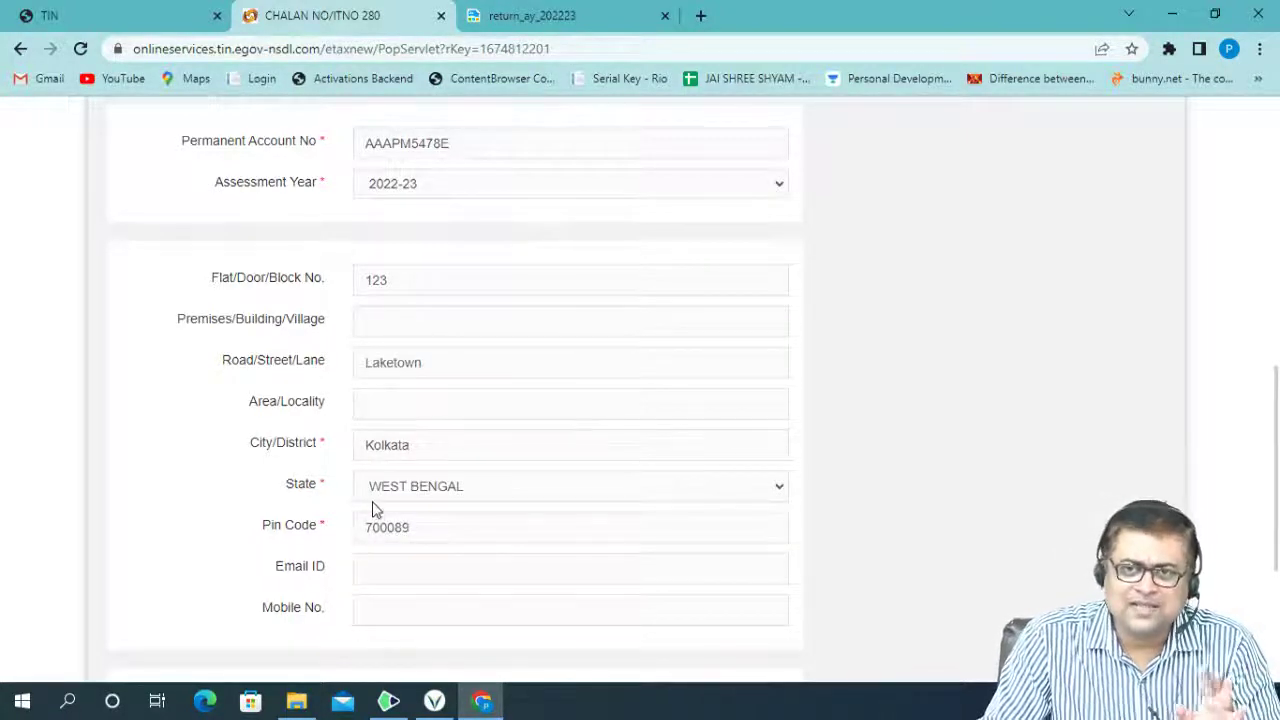
scroll(372, 508, up, 3)
scroll(372, 508, up, 3)
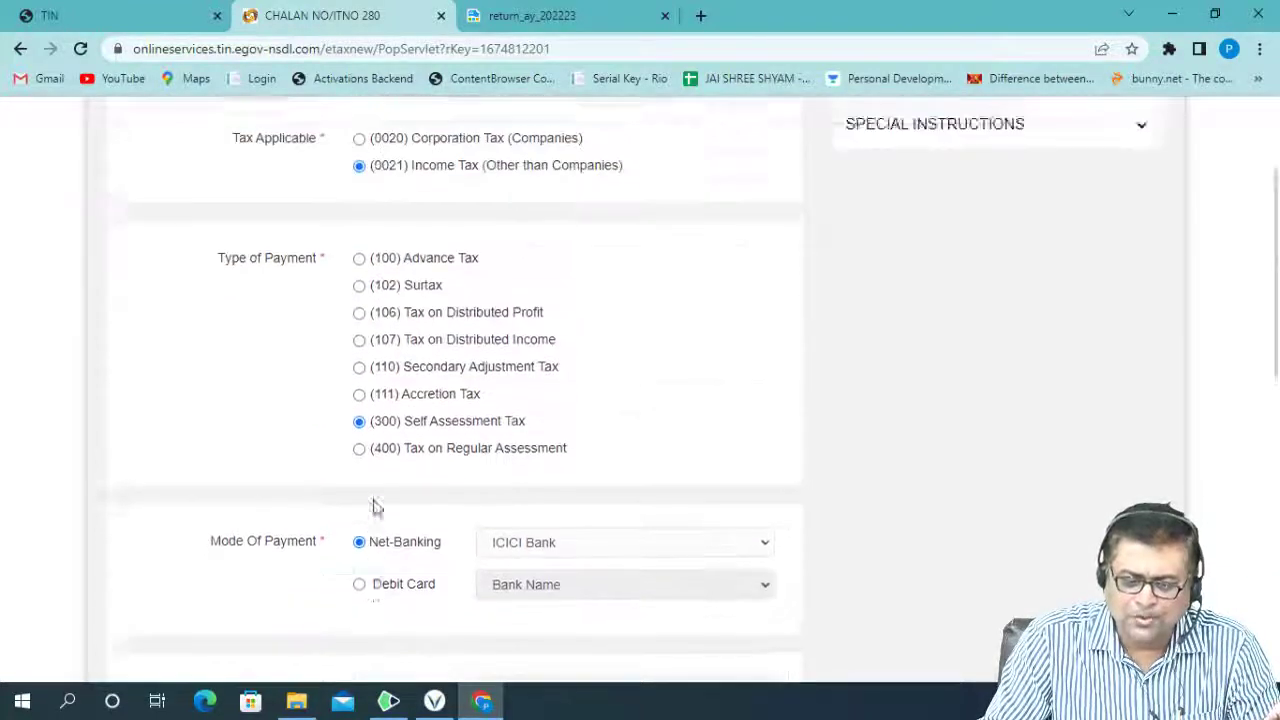
scroll(371, 506, up, 1)
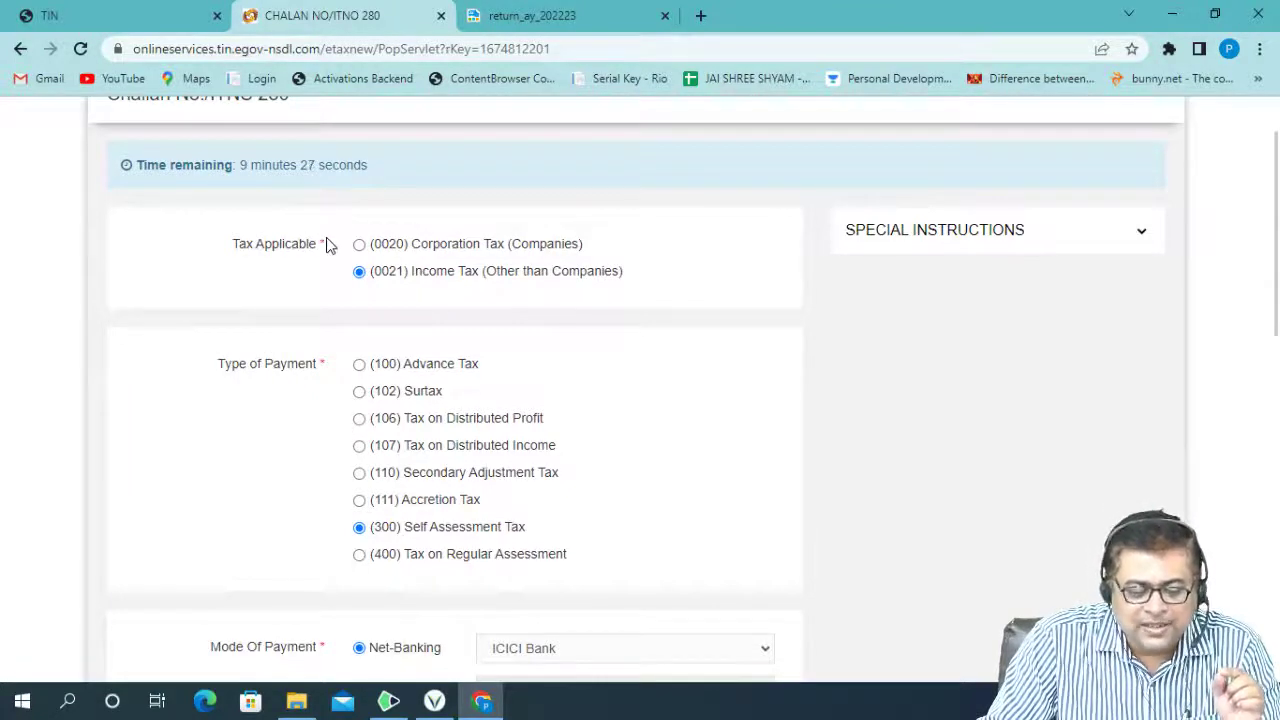
drag(326, 244, 324, 262)
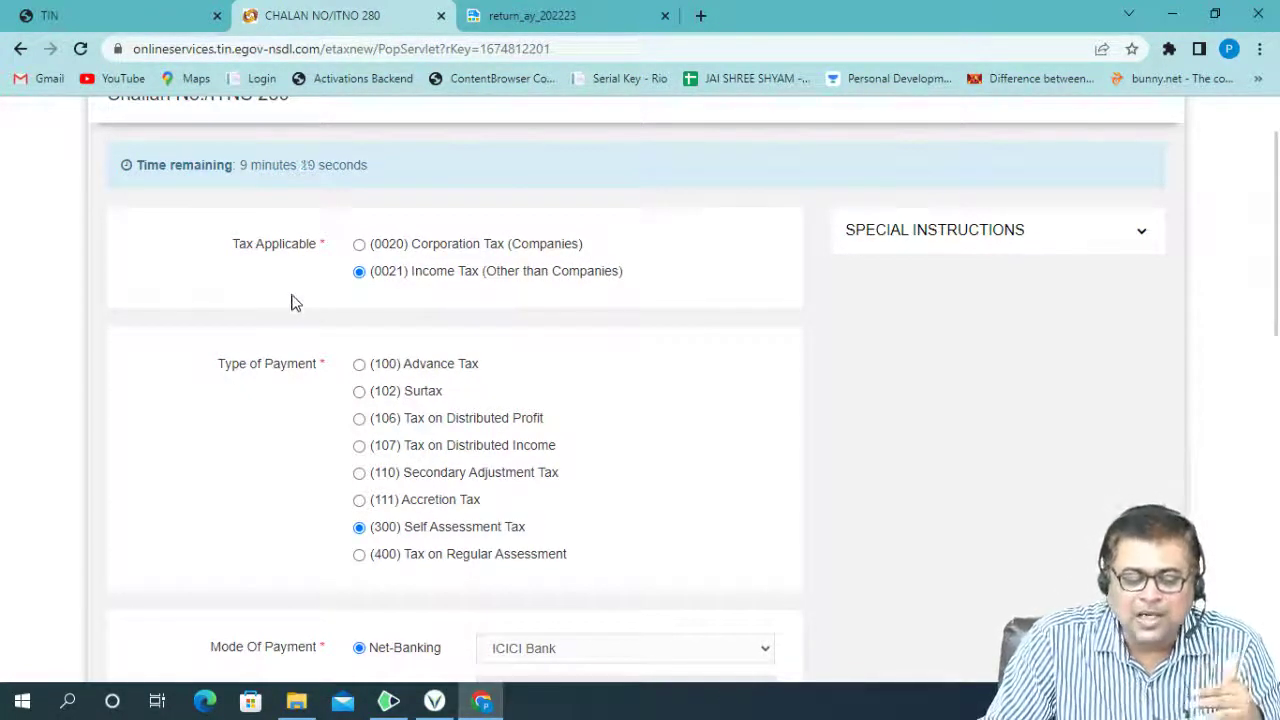
scroll(318, 368, down, 1)
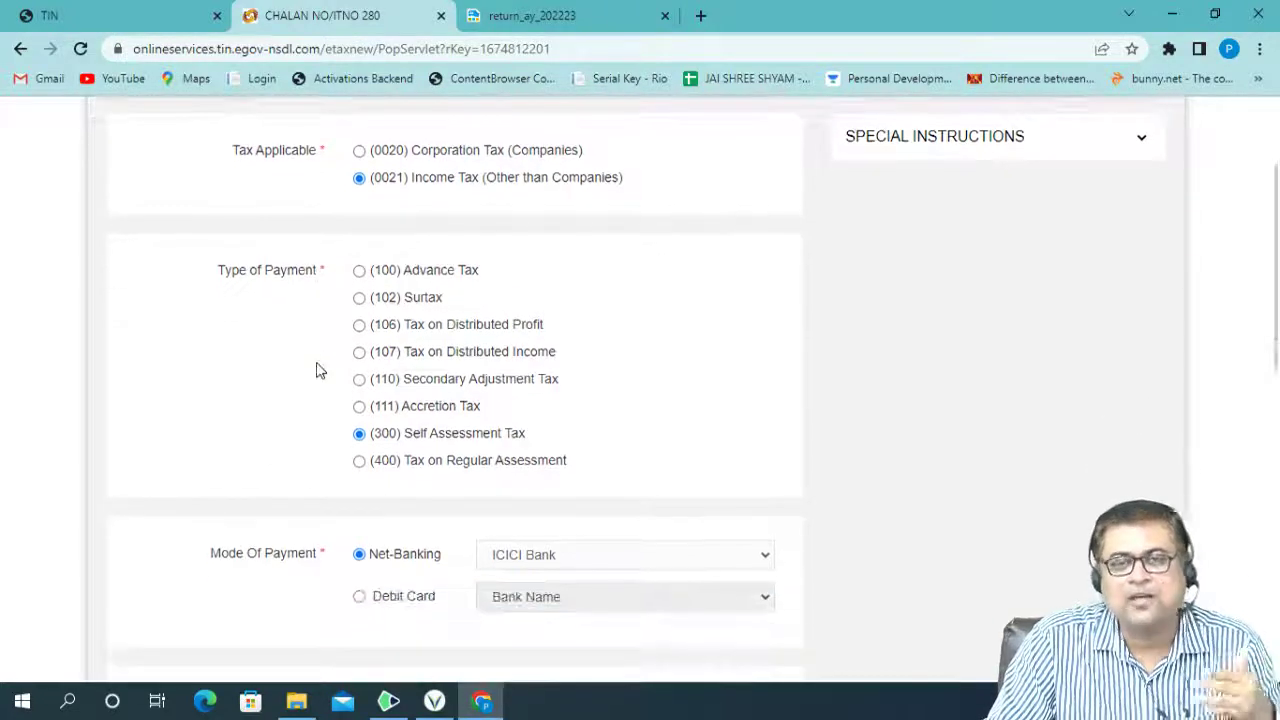
scroll(321, 349, down, 2)
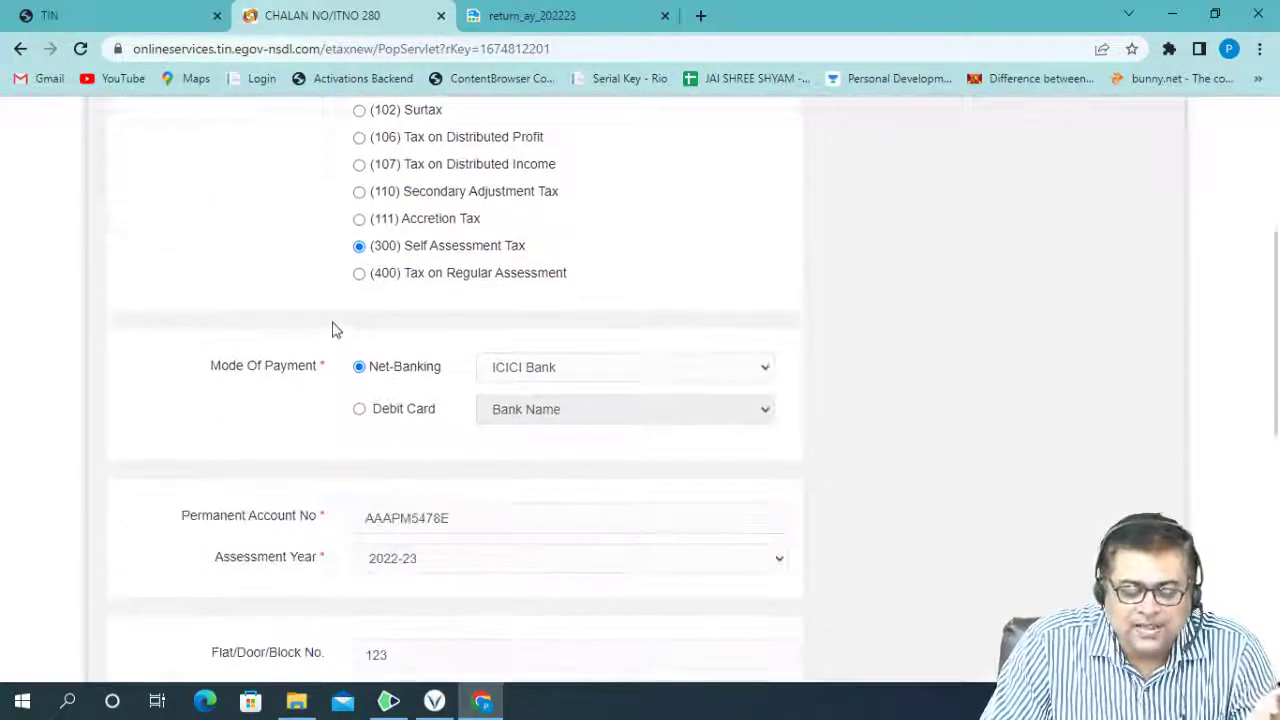
scroll(334, 328, up, 2)
scroll(334, 328, up, 1)
scroll(335, 328, down, 2)
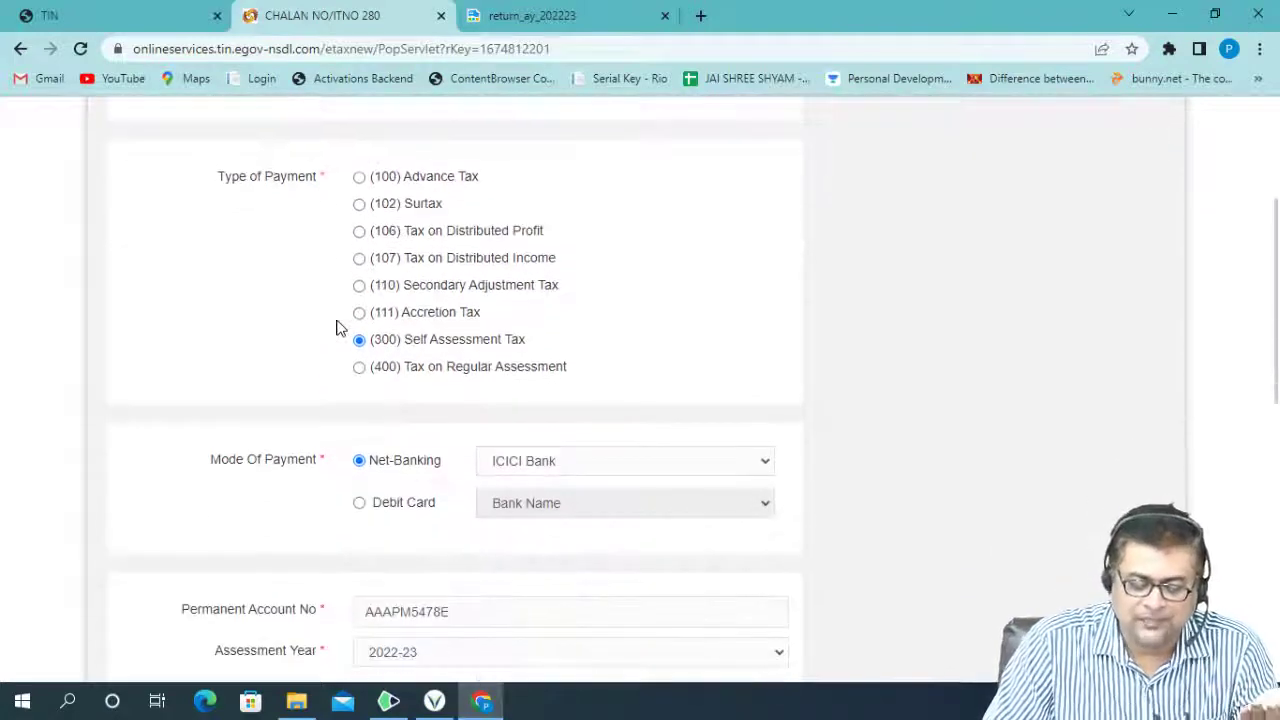
scroll(337, 324, down, 1)
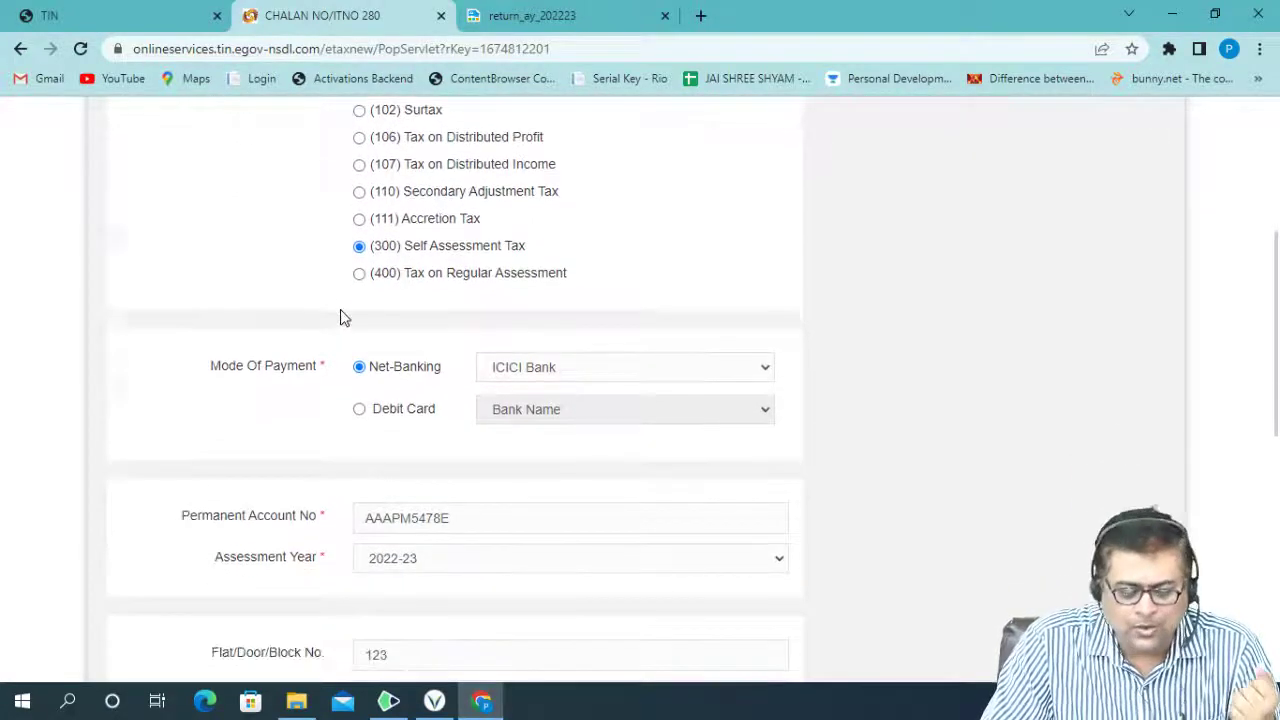
scroll(340, 318, down, 1)
scroll(340, 316, down, 1)
scroll(340, 316, down, 1)
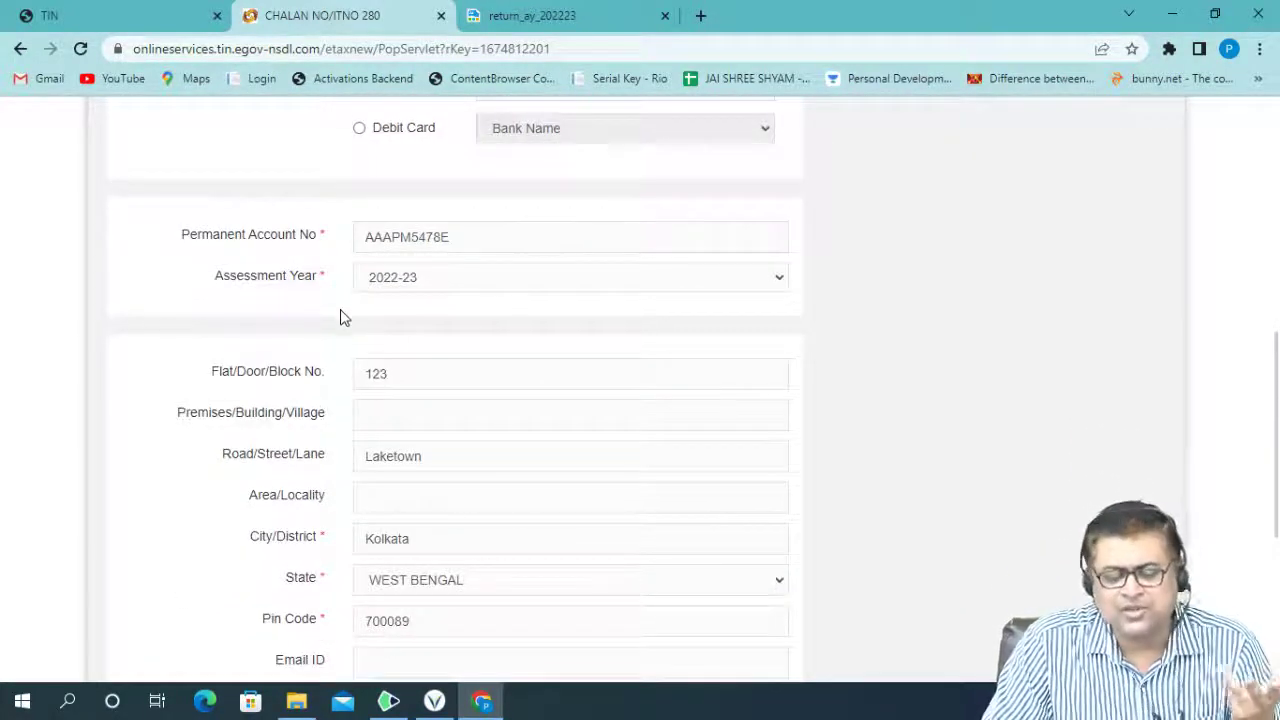
scroll(343, 317, down, 1)
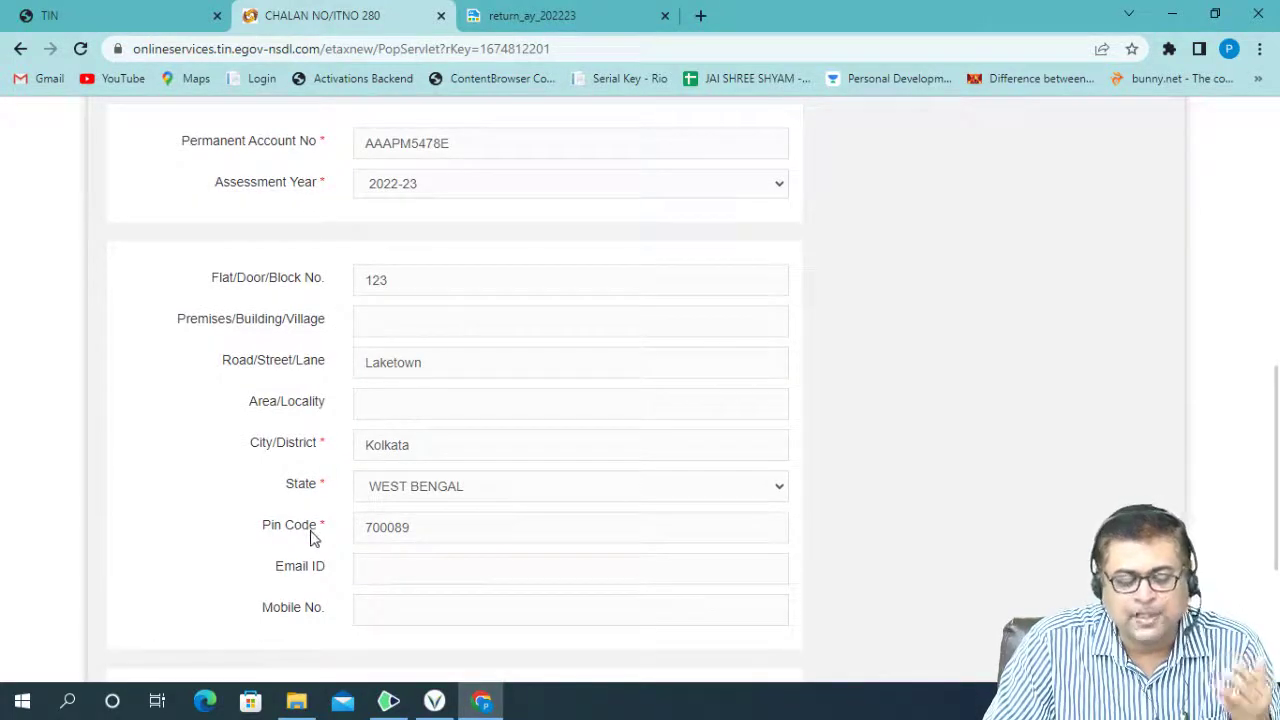
Step: Scroll to the Captcha Code box and type the characters shown in the image
scroll(313, 518, down, 1)
scroll(331, 486, down, 1)
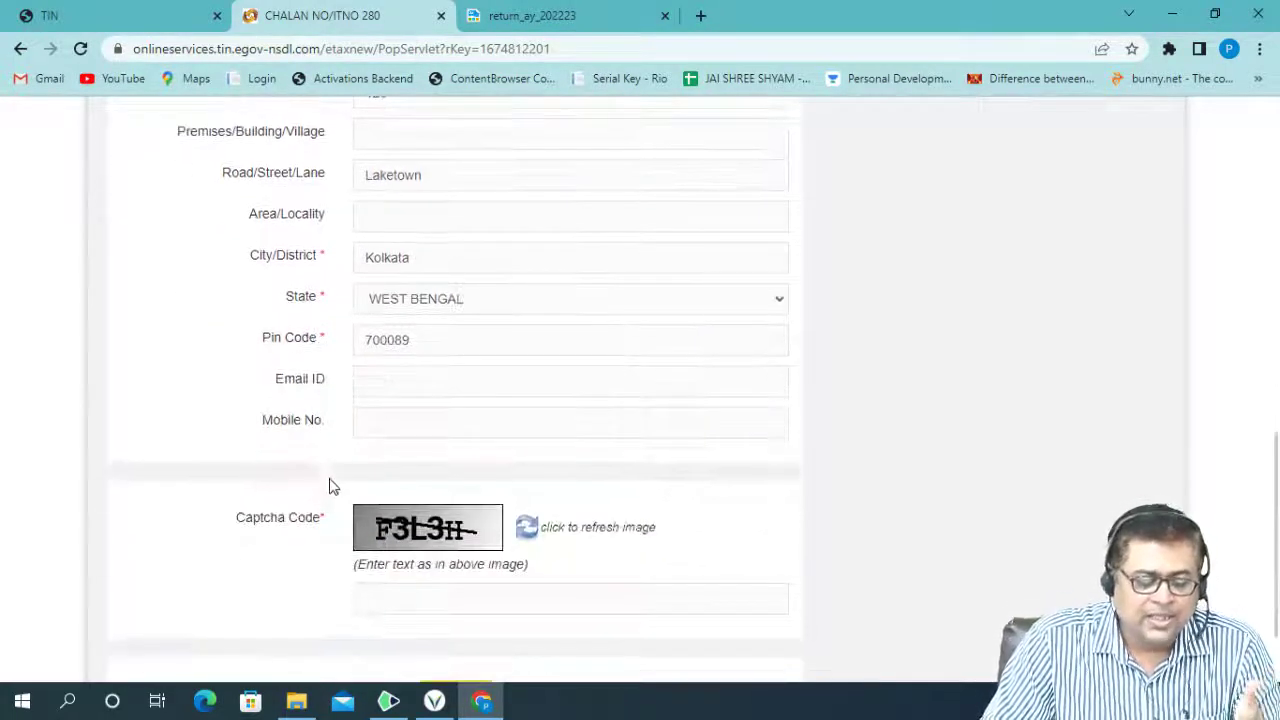
scroll(350, 459, down, 1)
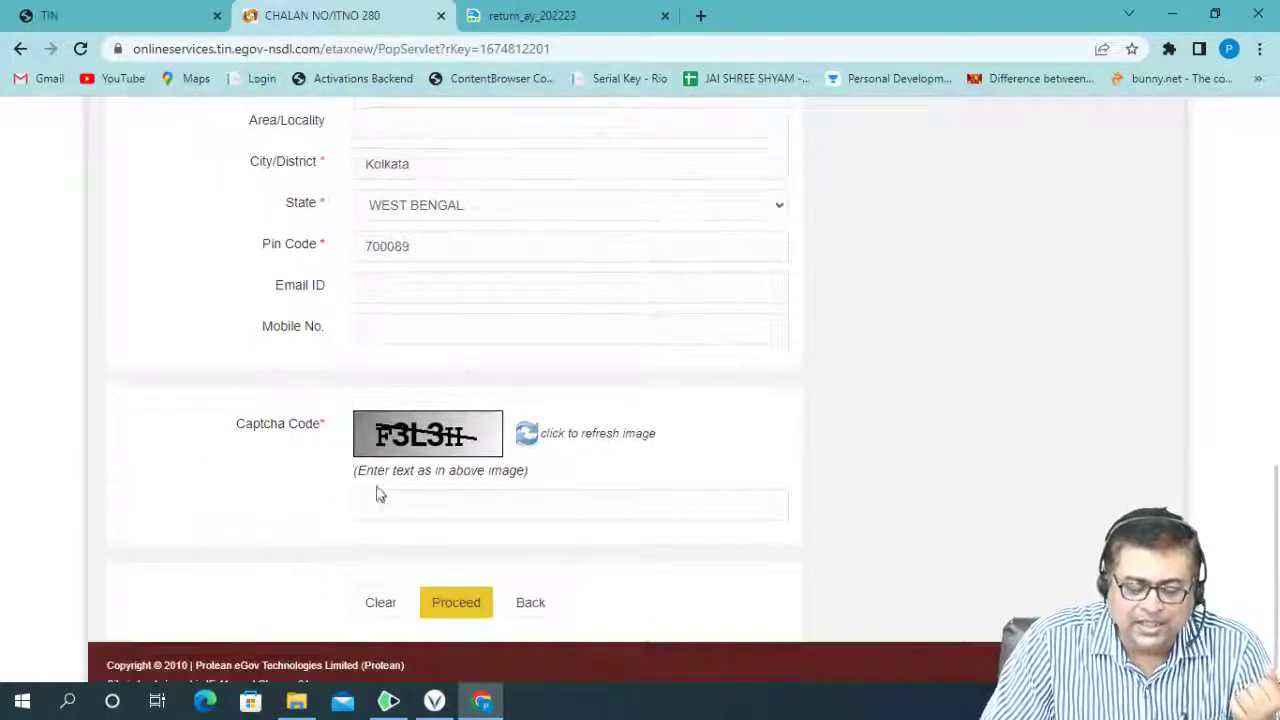
click(380, 505)
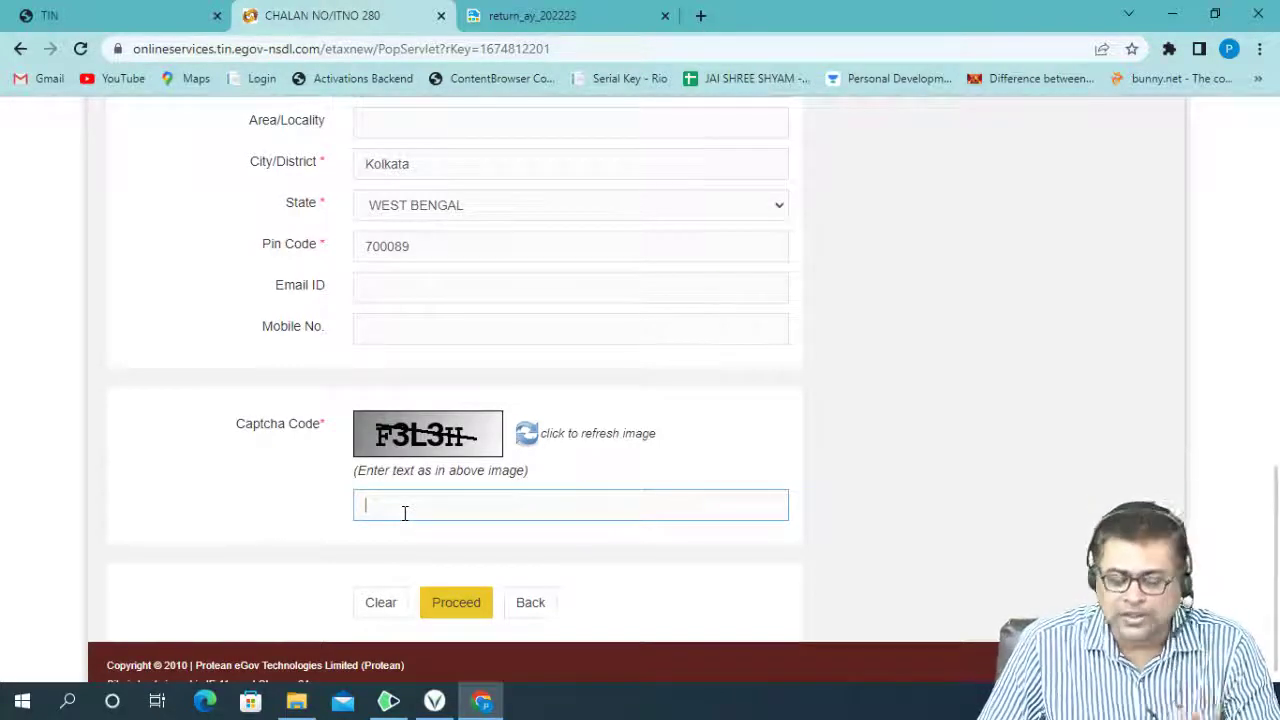
text(F)
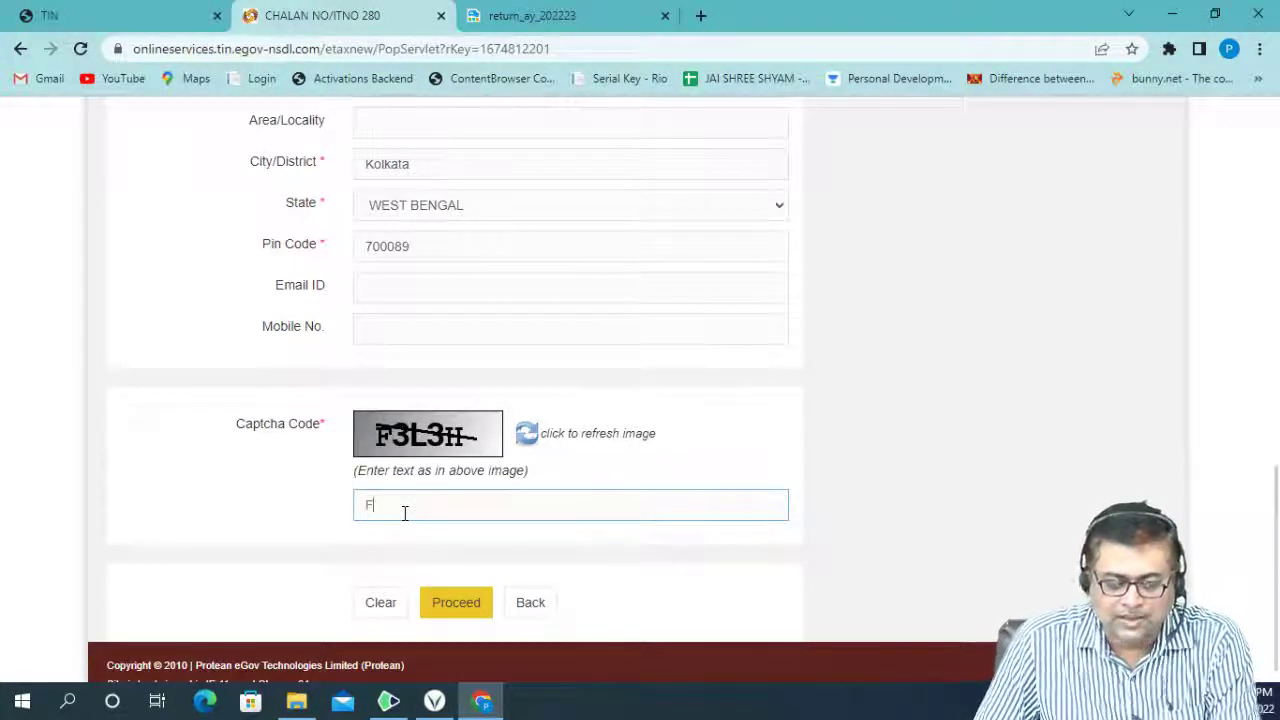
text(3L)
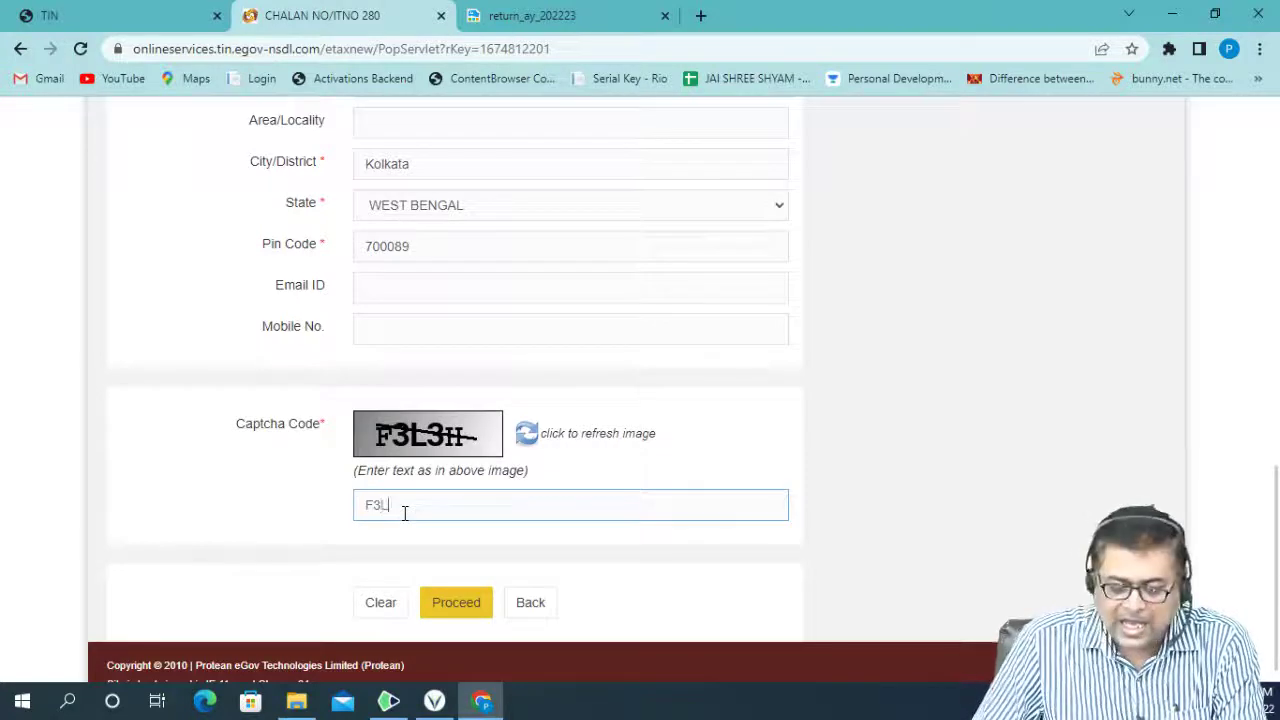
text(3H)
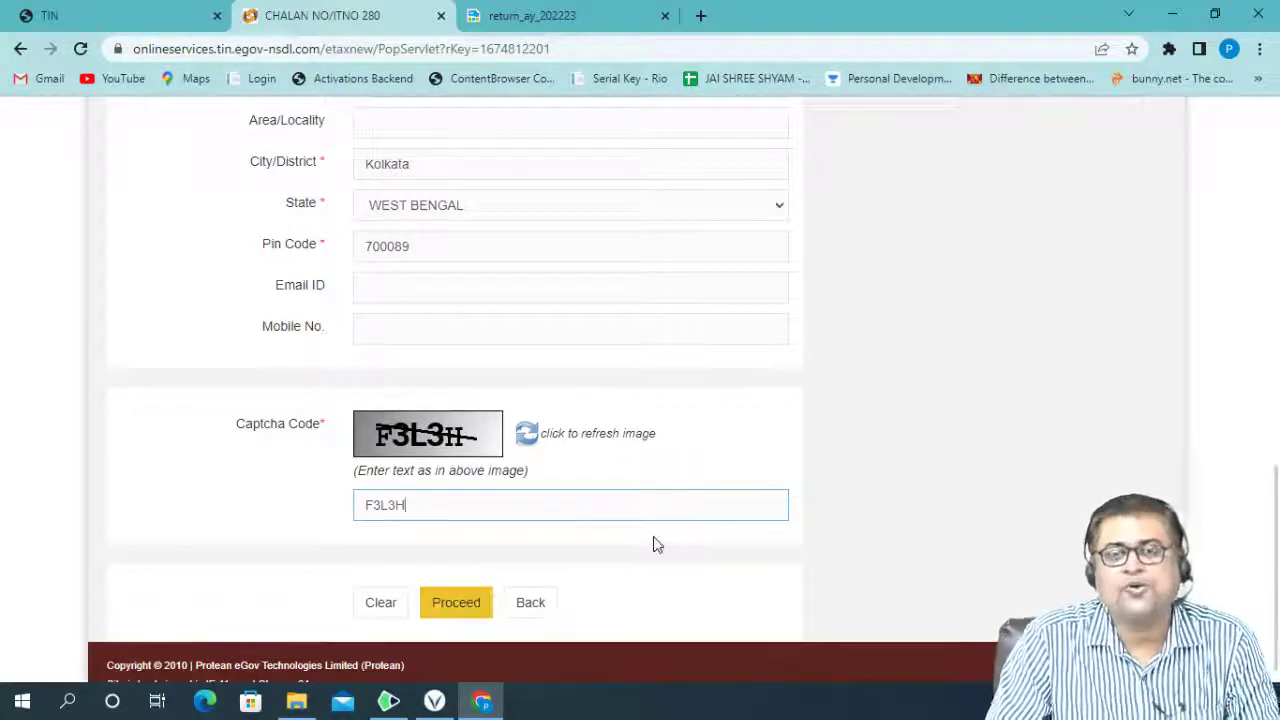
scroll(706, 435, up, 4)
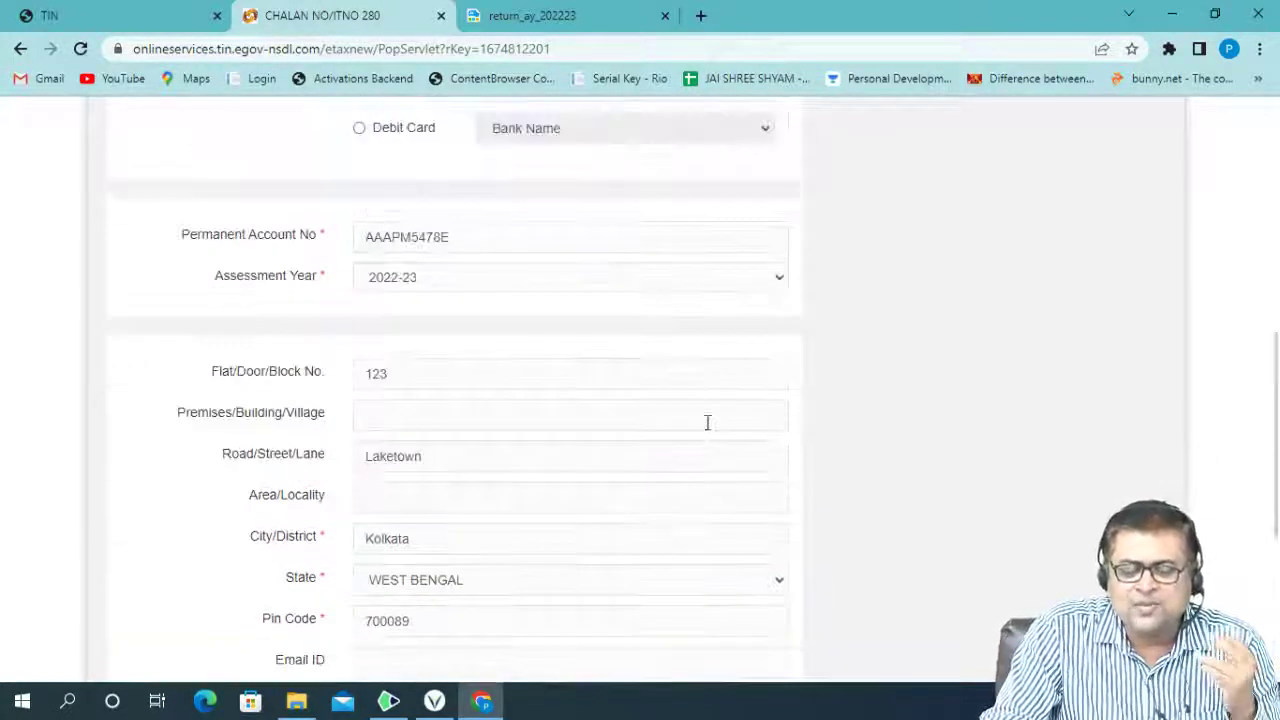
scroll(708, 421, up, 1)
scroll(708, 421, up, 3)
scroll(708, 421, up, 3)
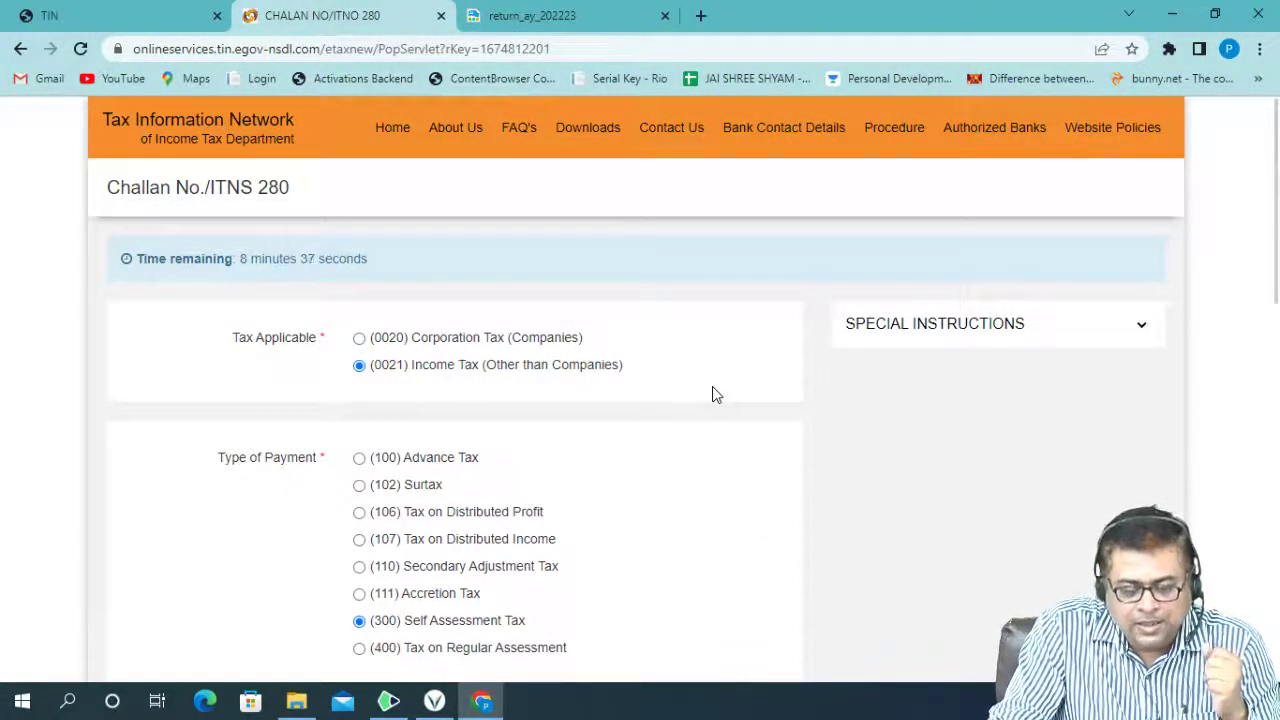
scroll(716, 395, down, 1)
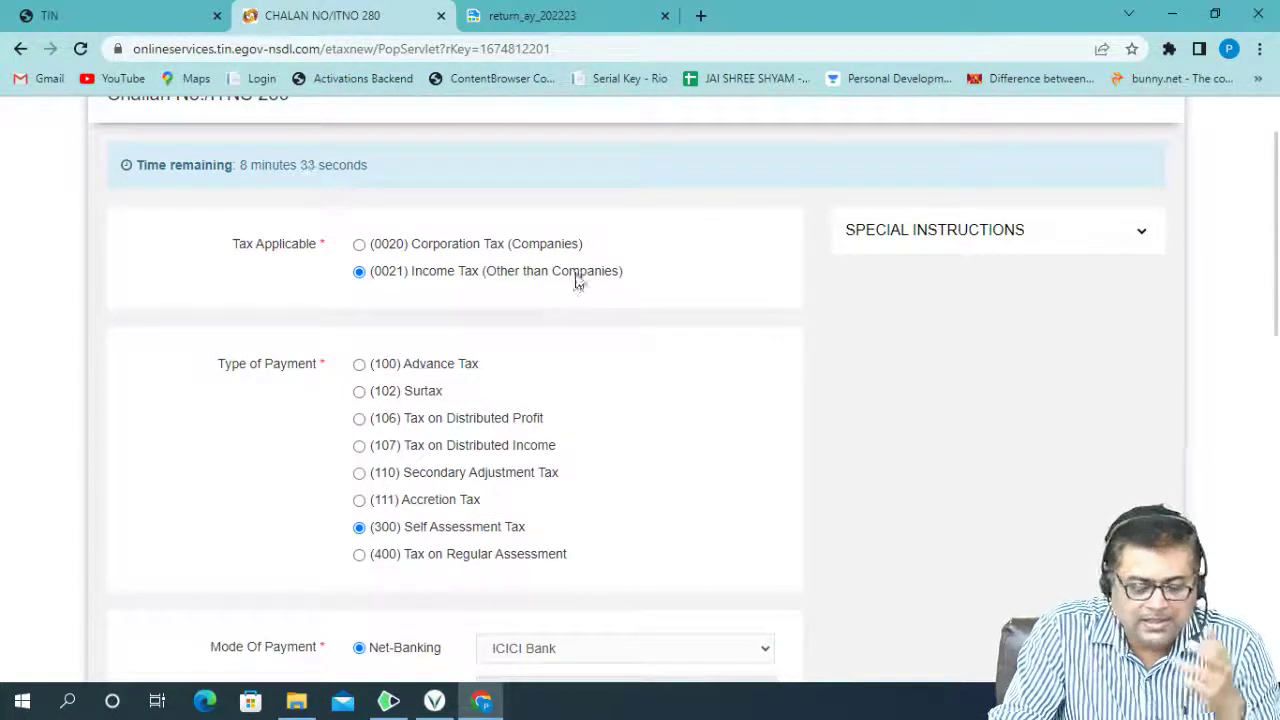
scroll(588, 298, down, 1)
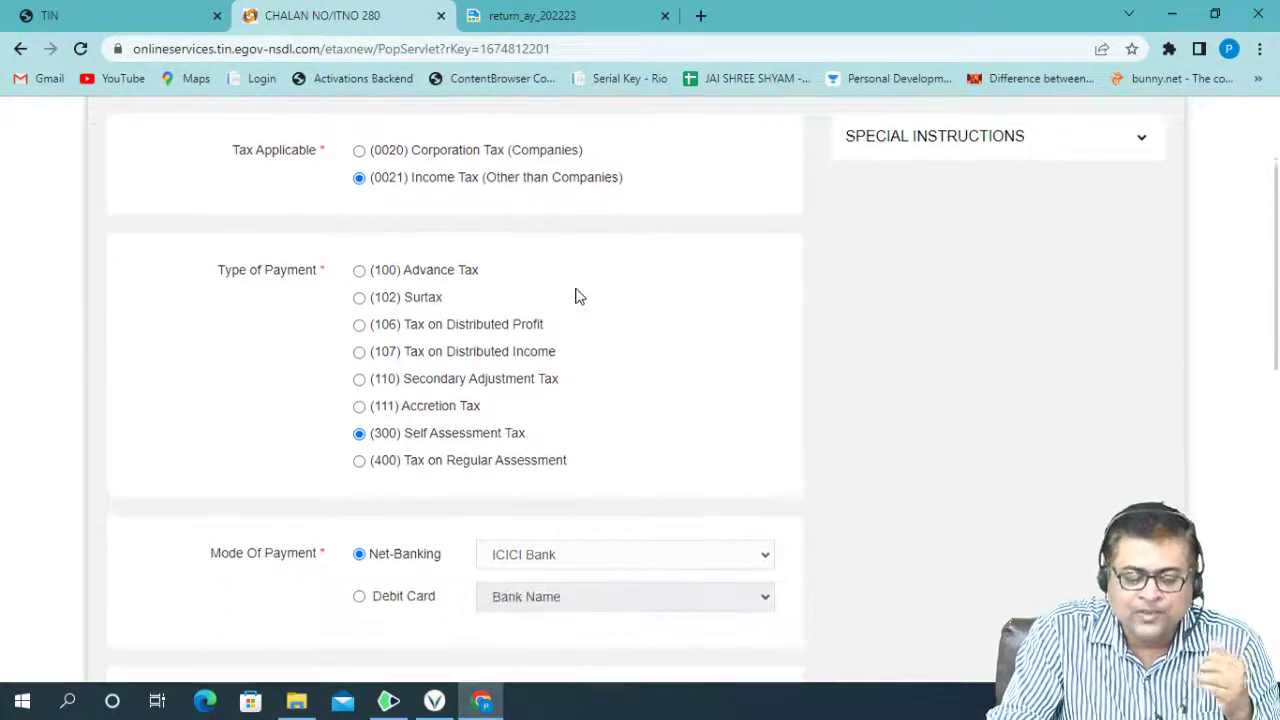
scroll(585, 328, down, 1)
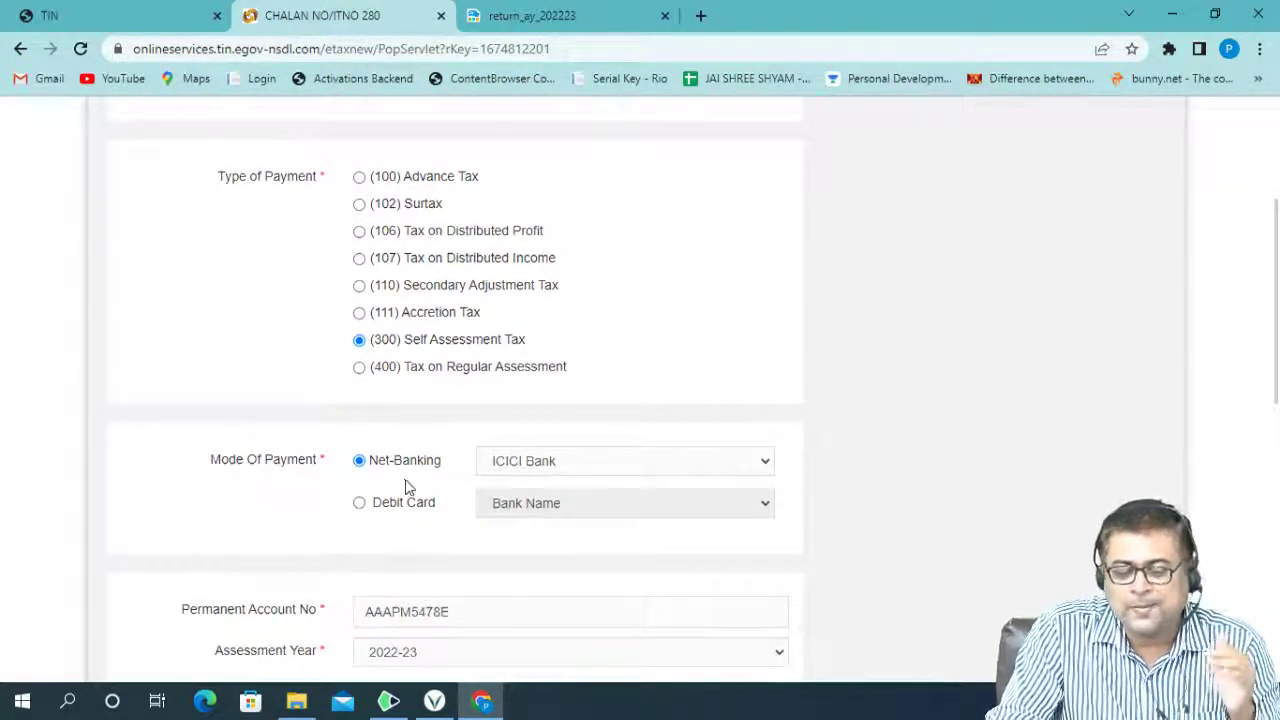
scroll(407, 485, down, 1)
scroll(407, 490, down, 1)
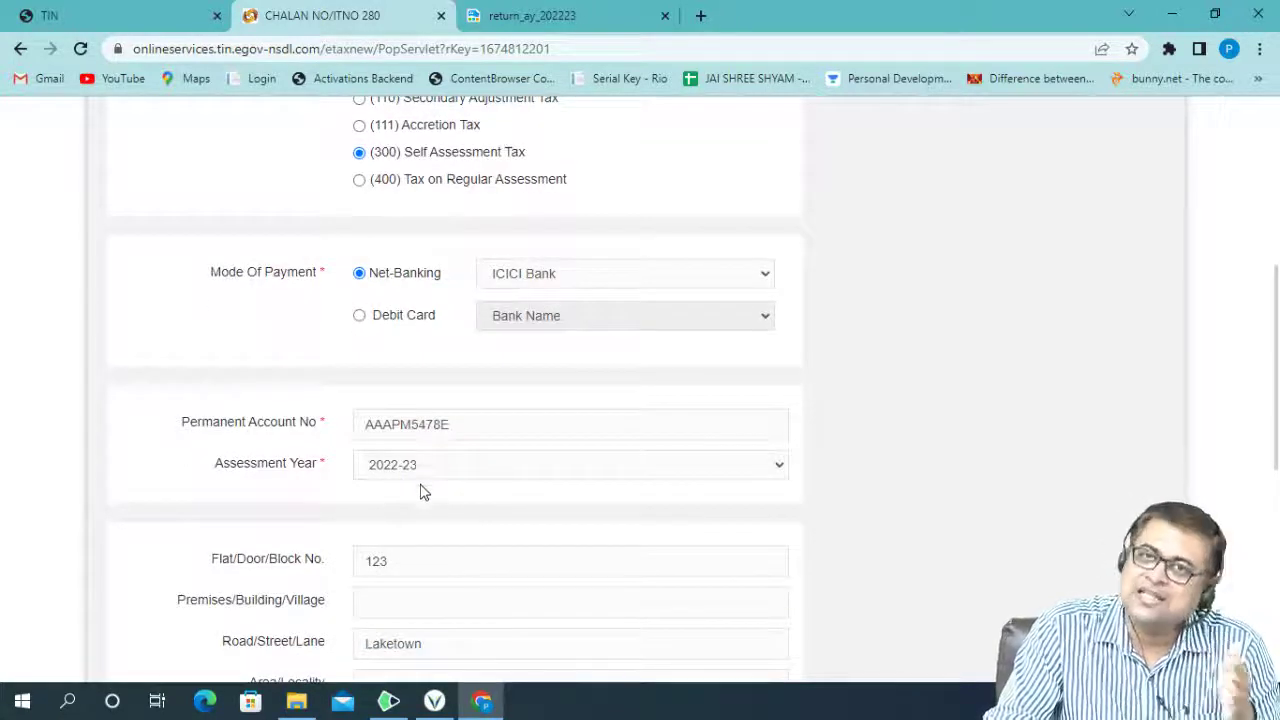
scroll(420, 490, down, 1)
scroll(420, 488, down, 1)
scroll(420, 485, down, 2)
scroll(420, 485, down, 1)
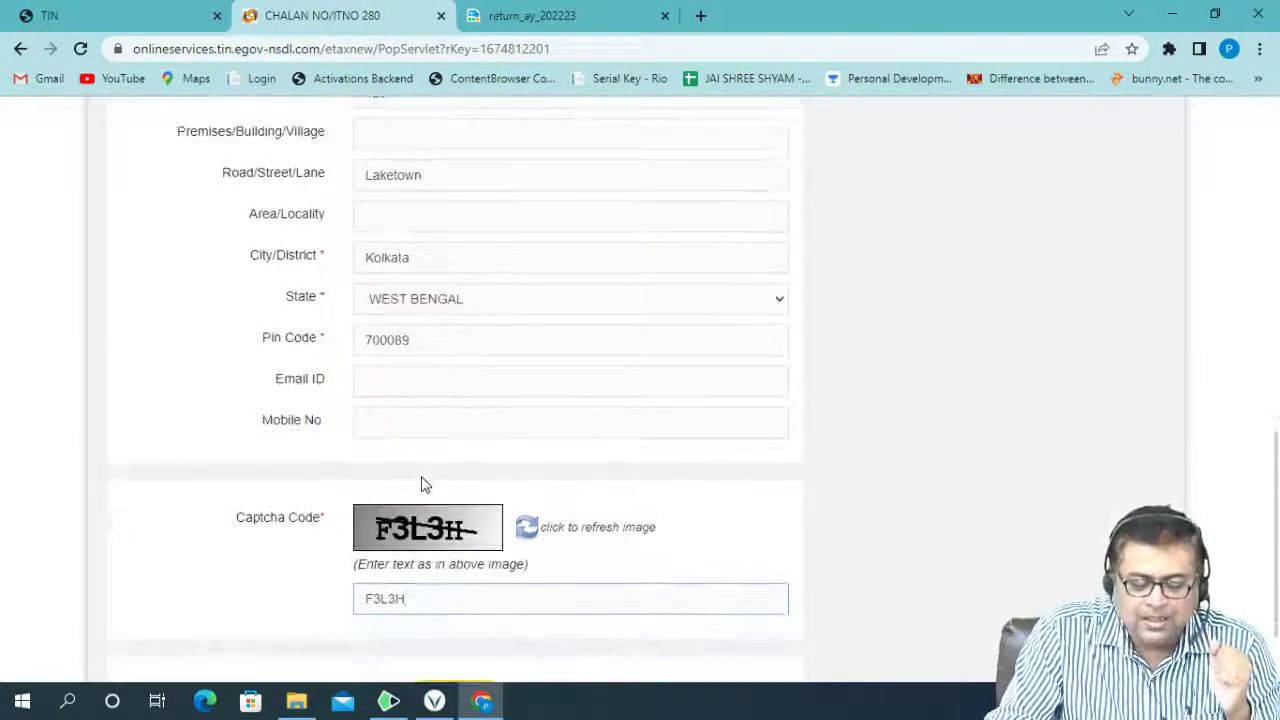
scroll(275, 570, down, 1)
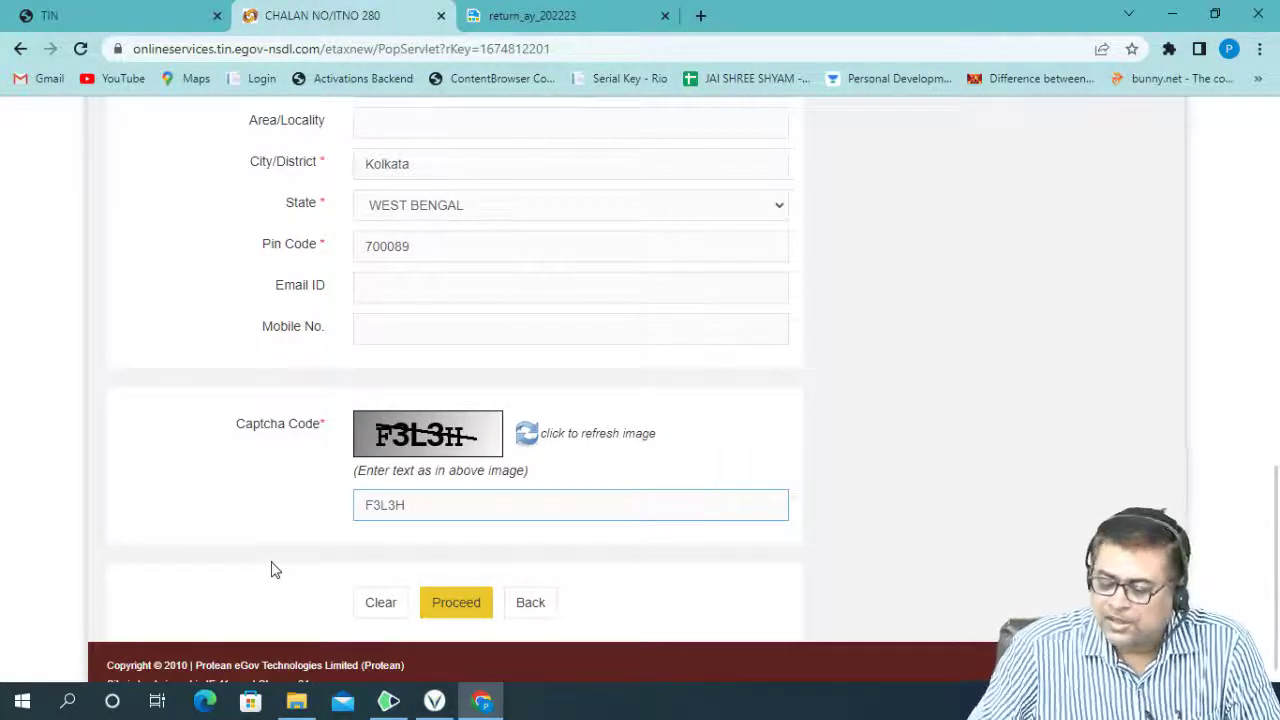
scroll(272, 567, up, 7)
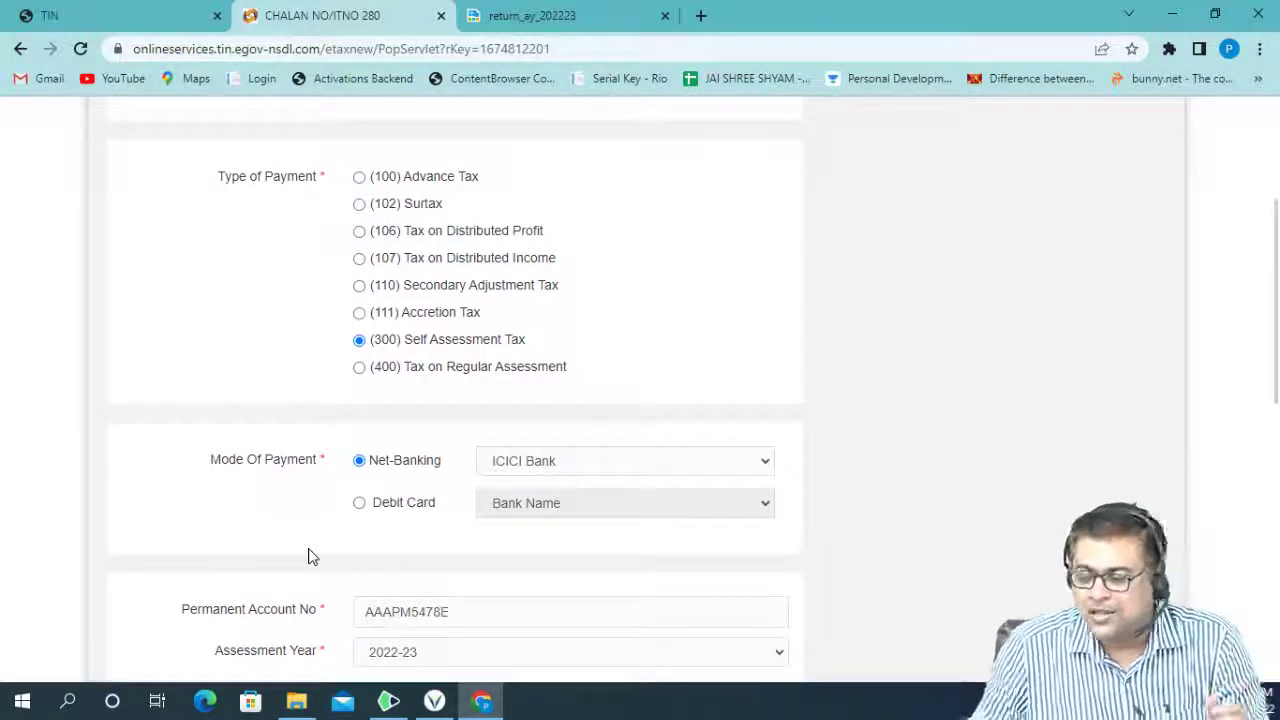
Step: Scroll through the completed challan form down to the Proceed button at the bottom
scroll(397, 394, up, 2)
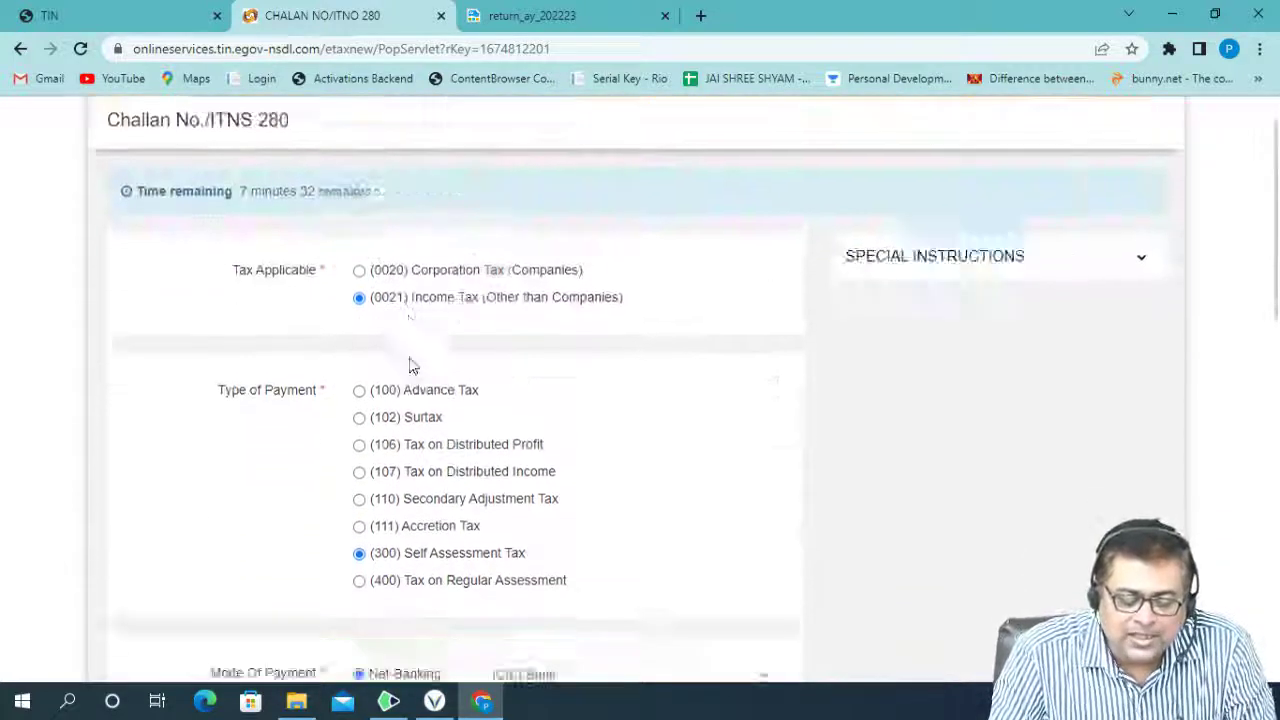
scroll(411, 363, down, 3)
scroll(421, 352, down, 3)
scroll(421, 345, down, 2)
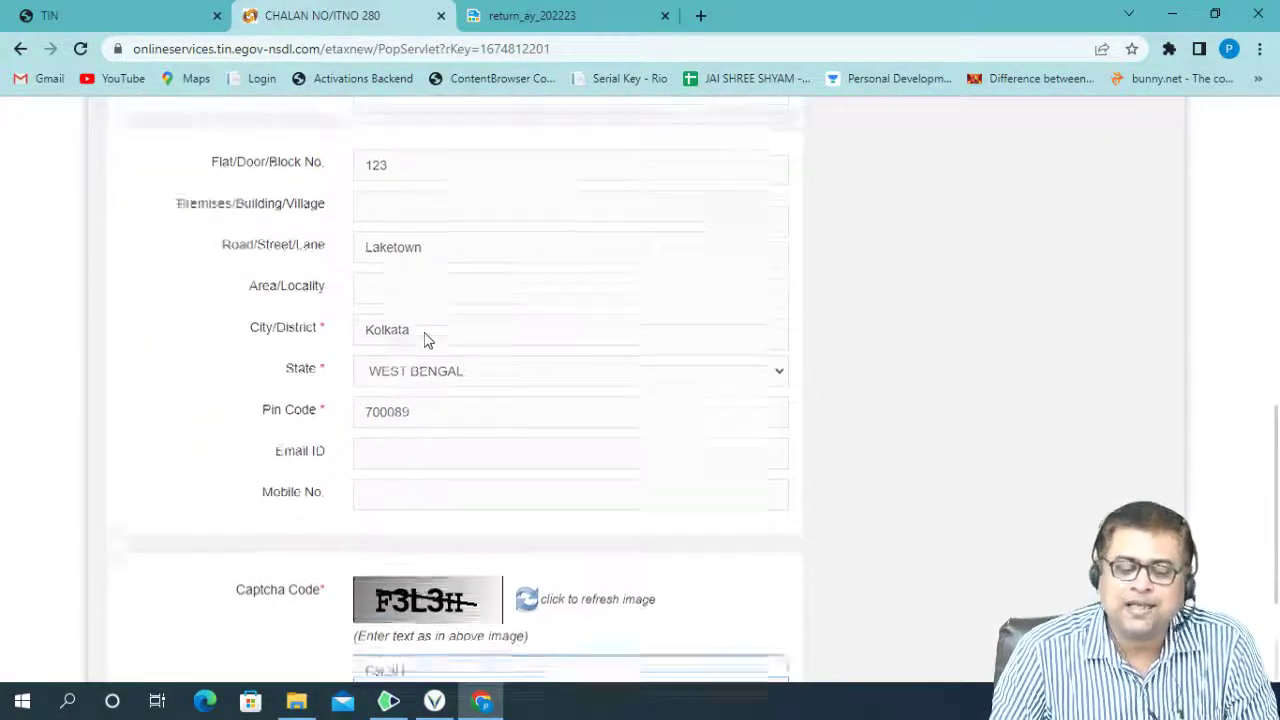
scroll(418, 340, down, 2)
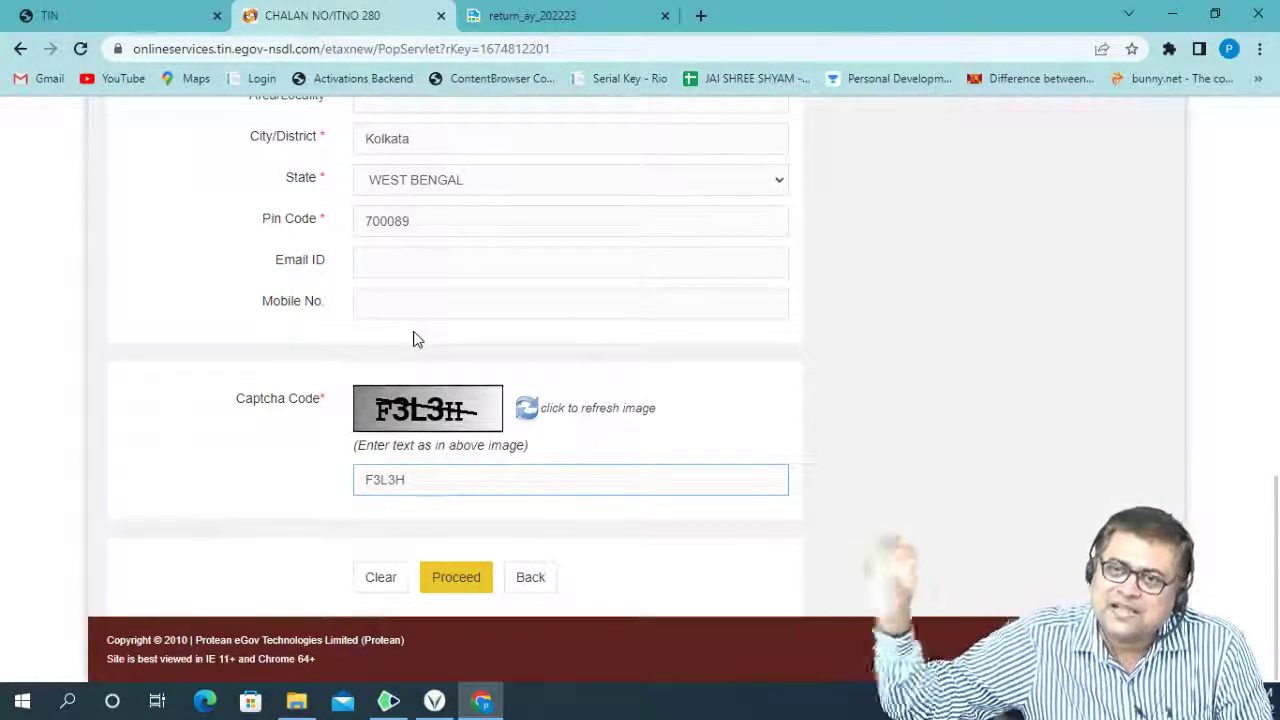
scroll(378, 280, up, 5)
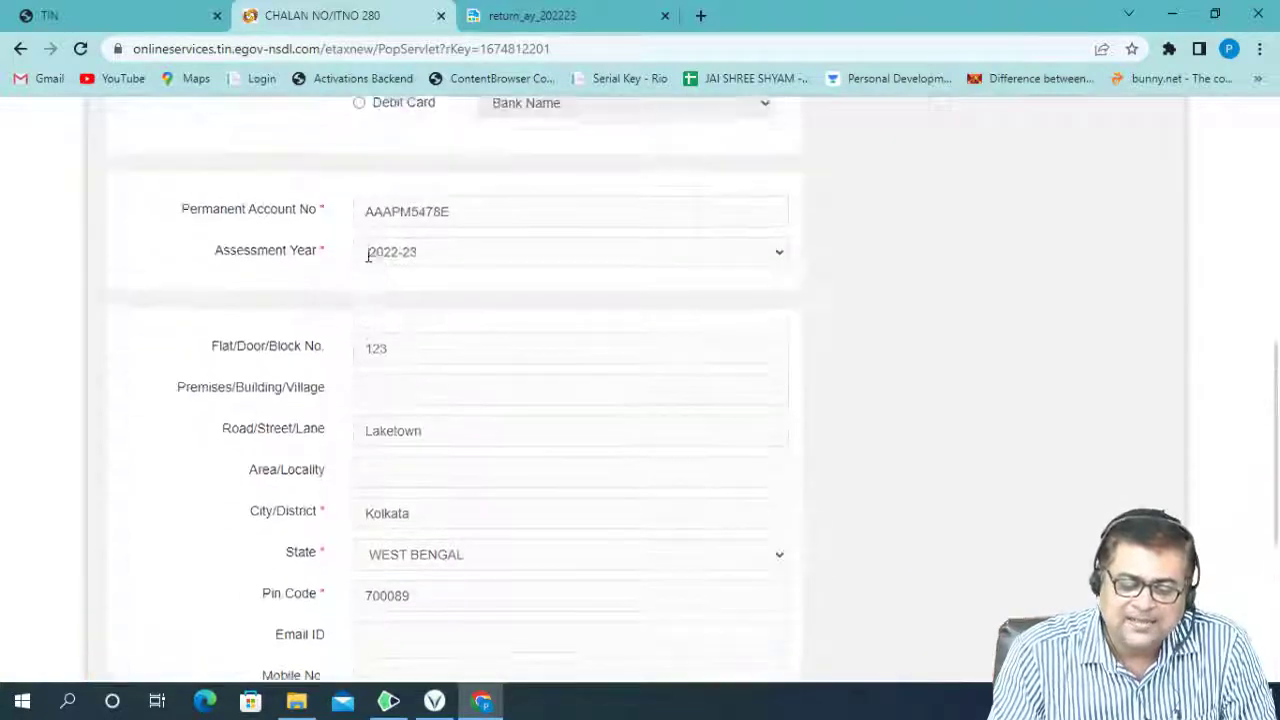
scroll(503, 293, down, 5)
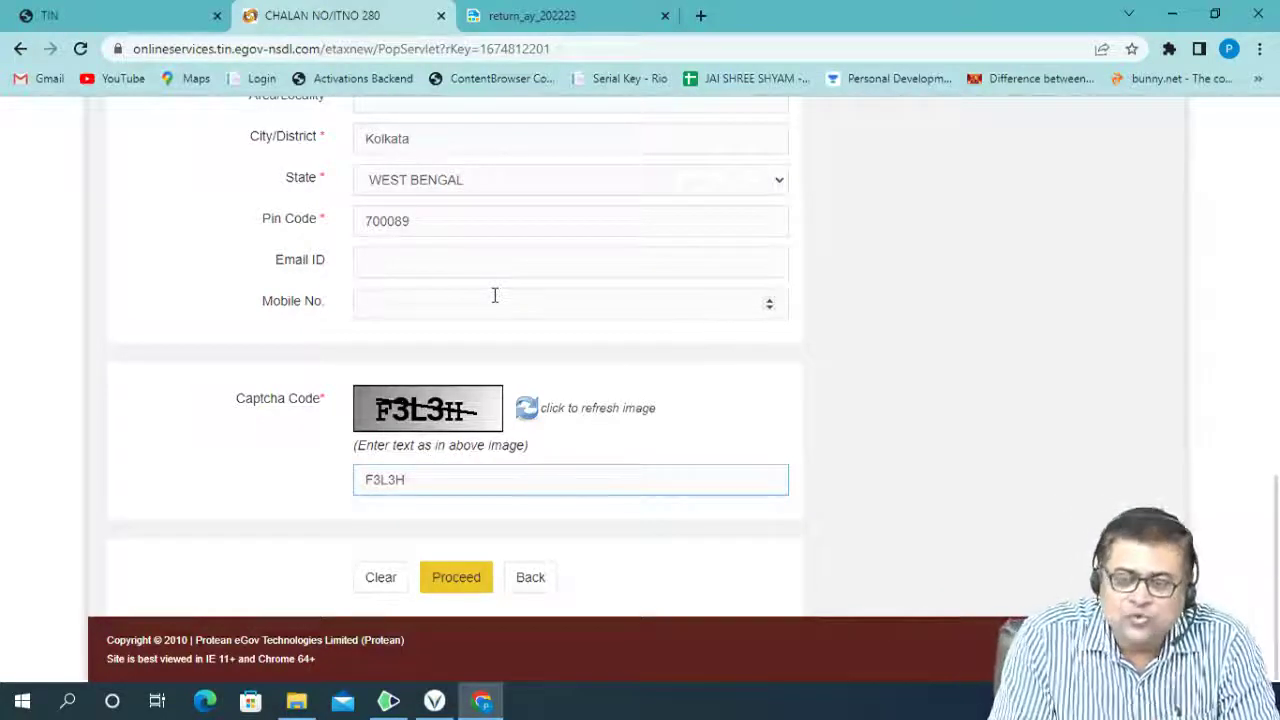
scroll(466, 209, up, 1)
scroll(449, 220, up, 5)
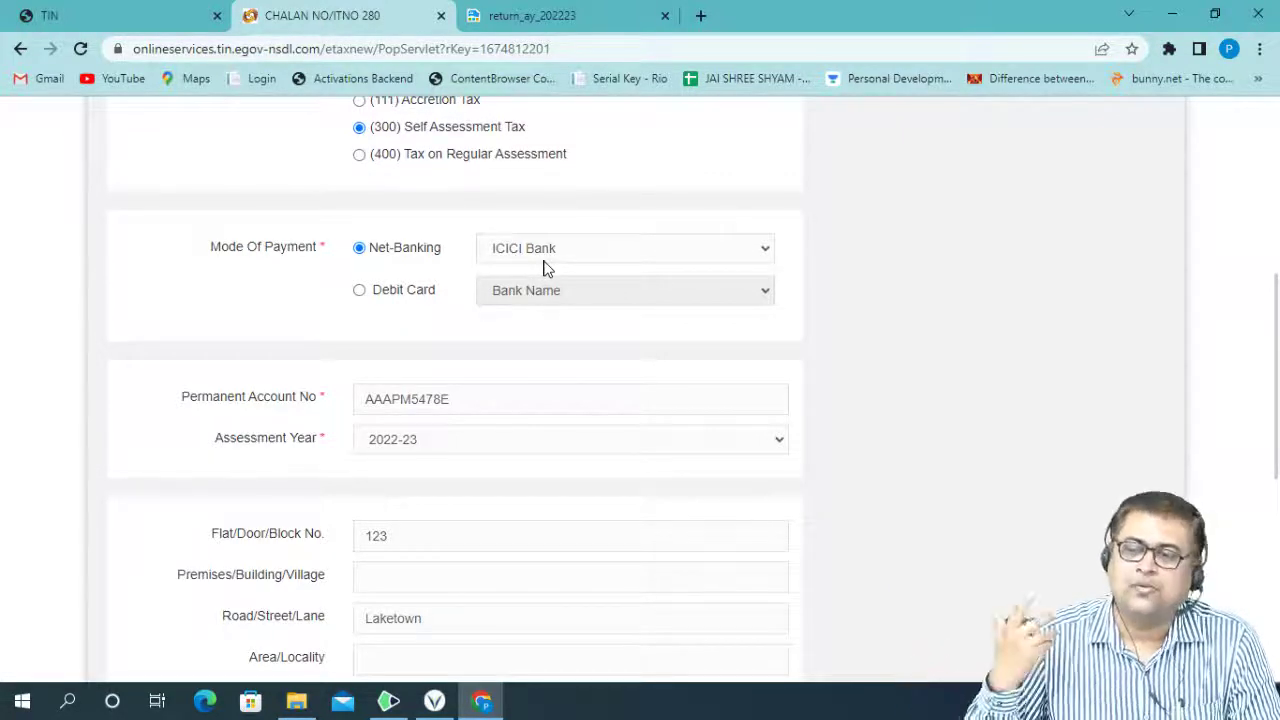
scroll(505, 333, down, 5)
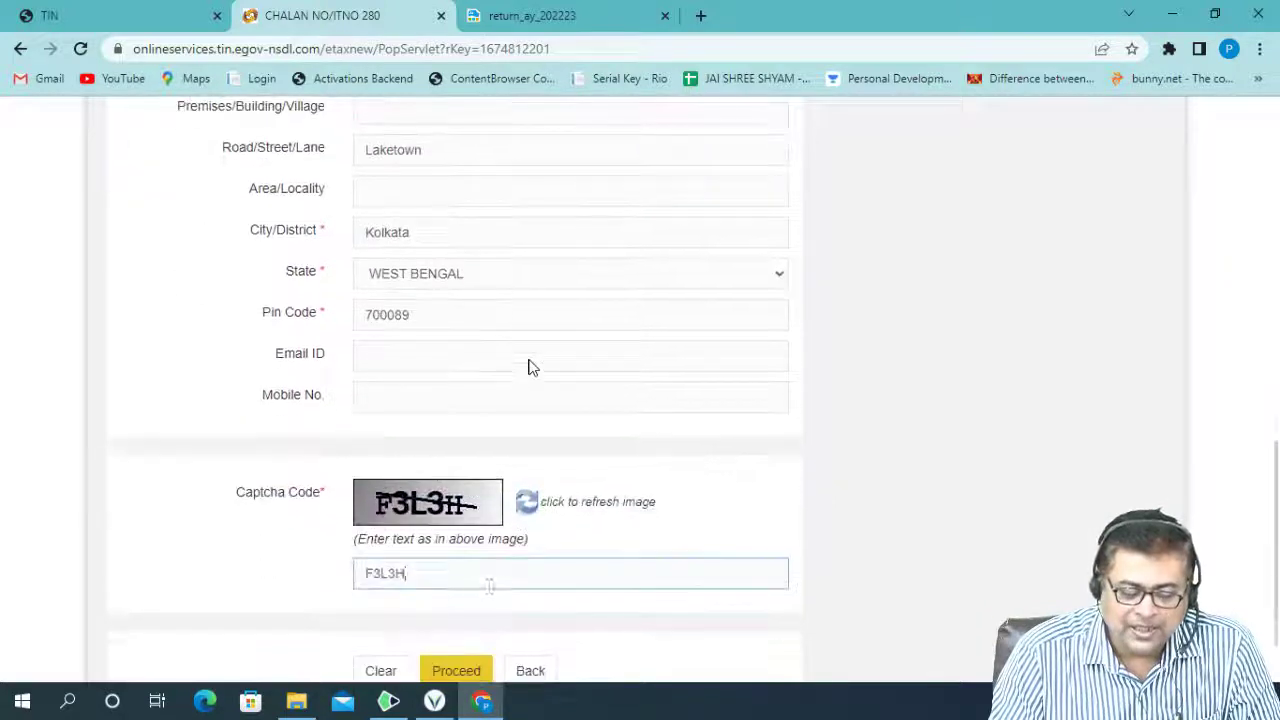
scroll(488, 628, down, 1)
click(460, 580)
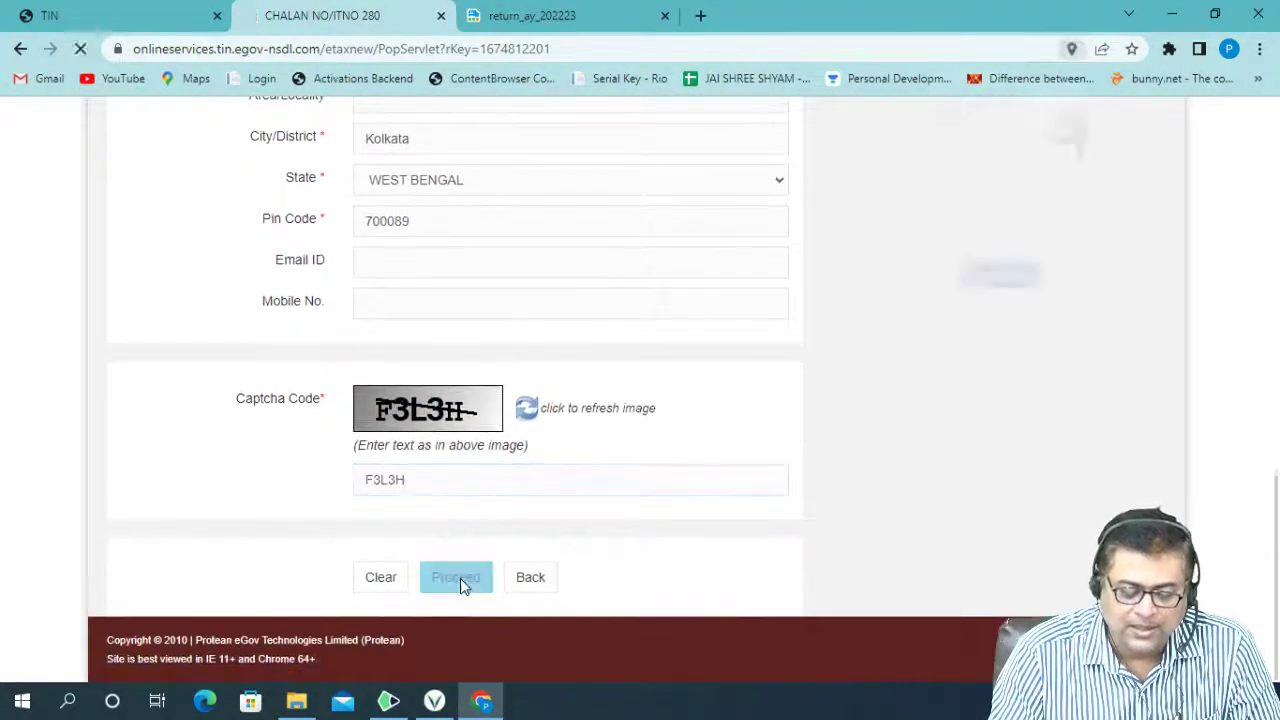
click(1112, 281)
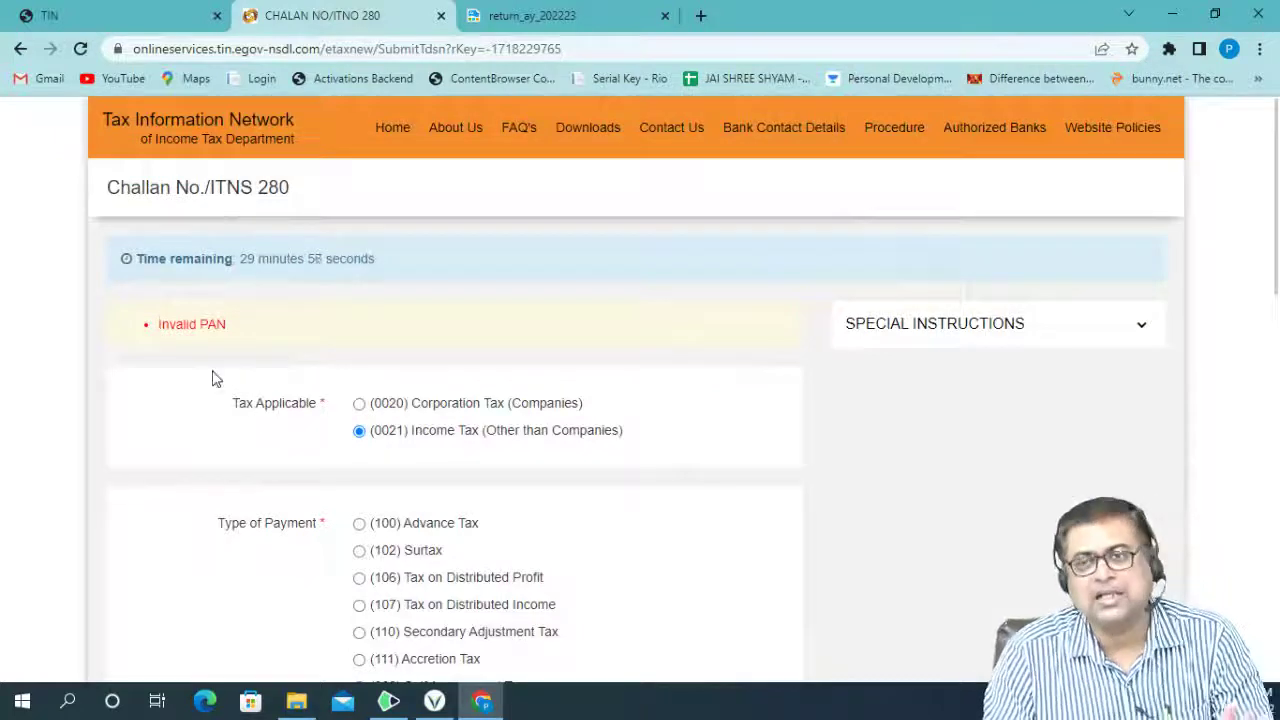
scroll(218, 370, down, 1)
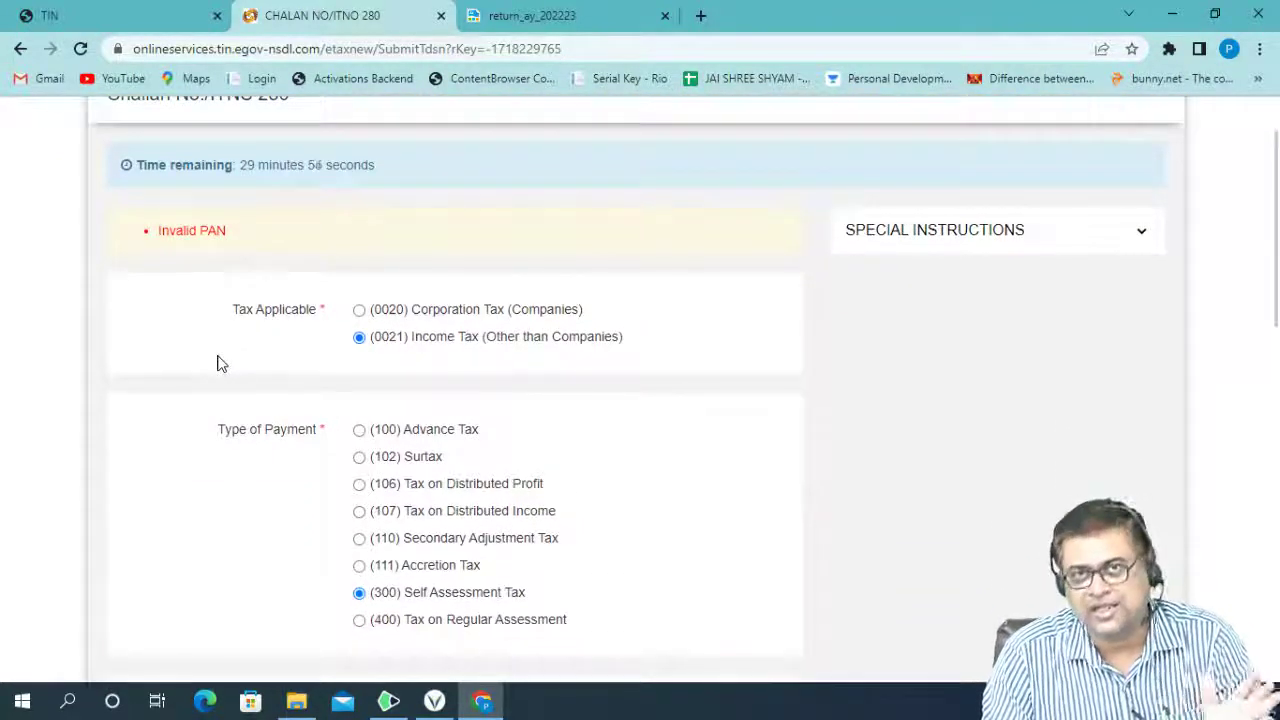
scroll(230, 347, down, 2)
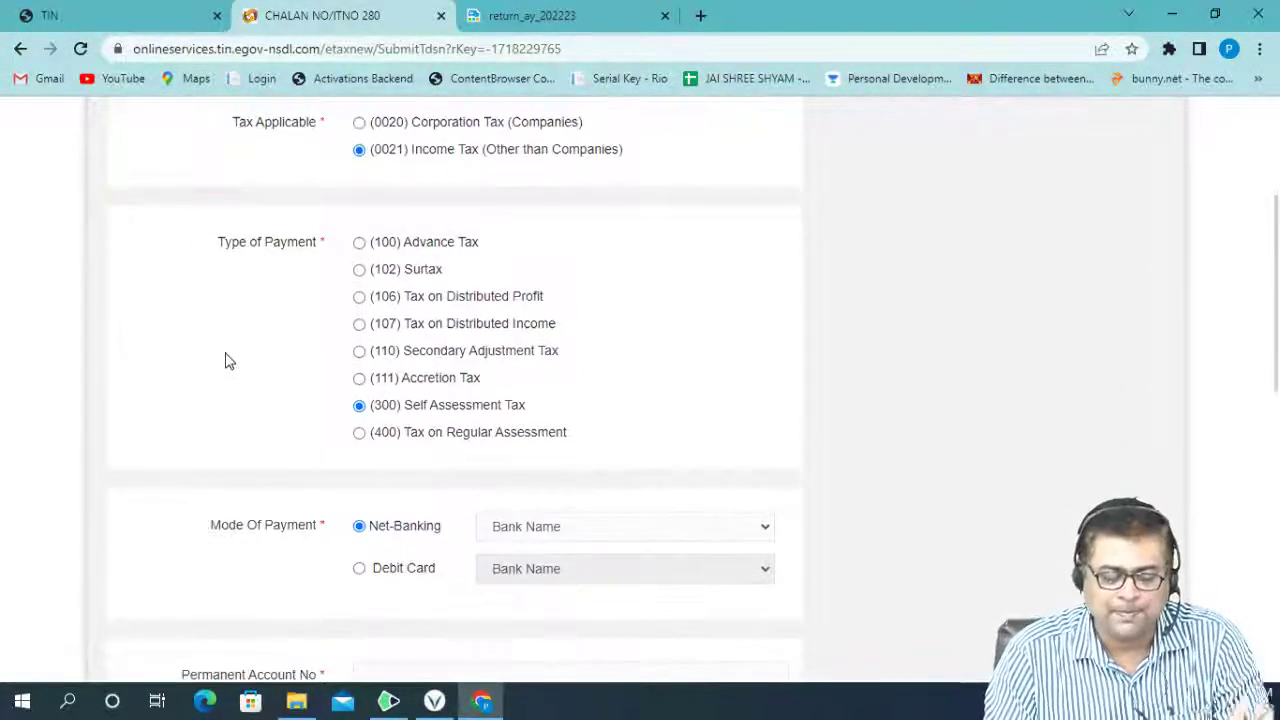
scroll(231, 350, down, 2)
scroll(230, 350, down, 2)
scroll(230, 350, down, 2)
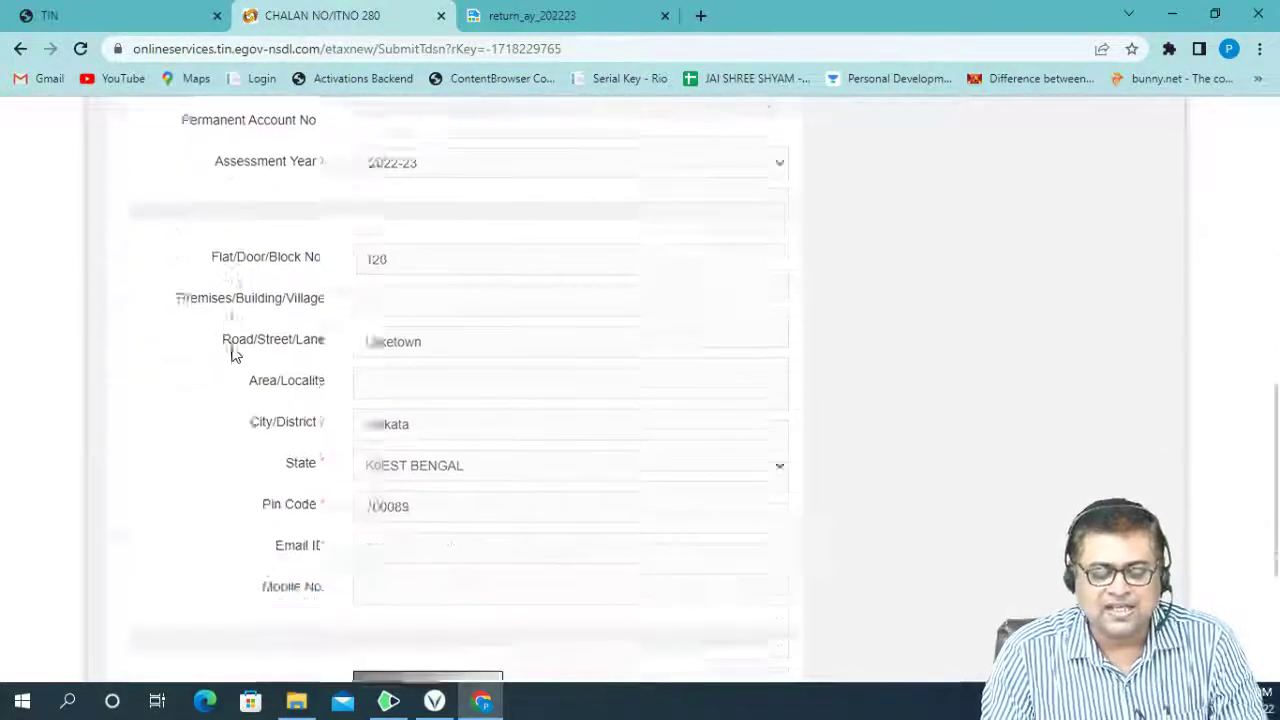
scroll(232, 354, down, 1)
scroll(237, 348, up, 4)
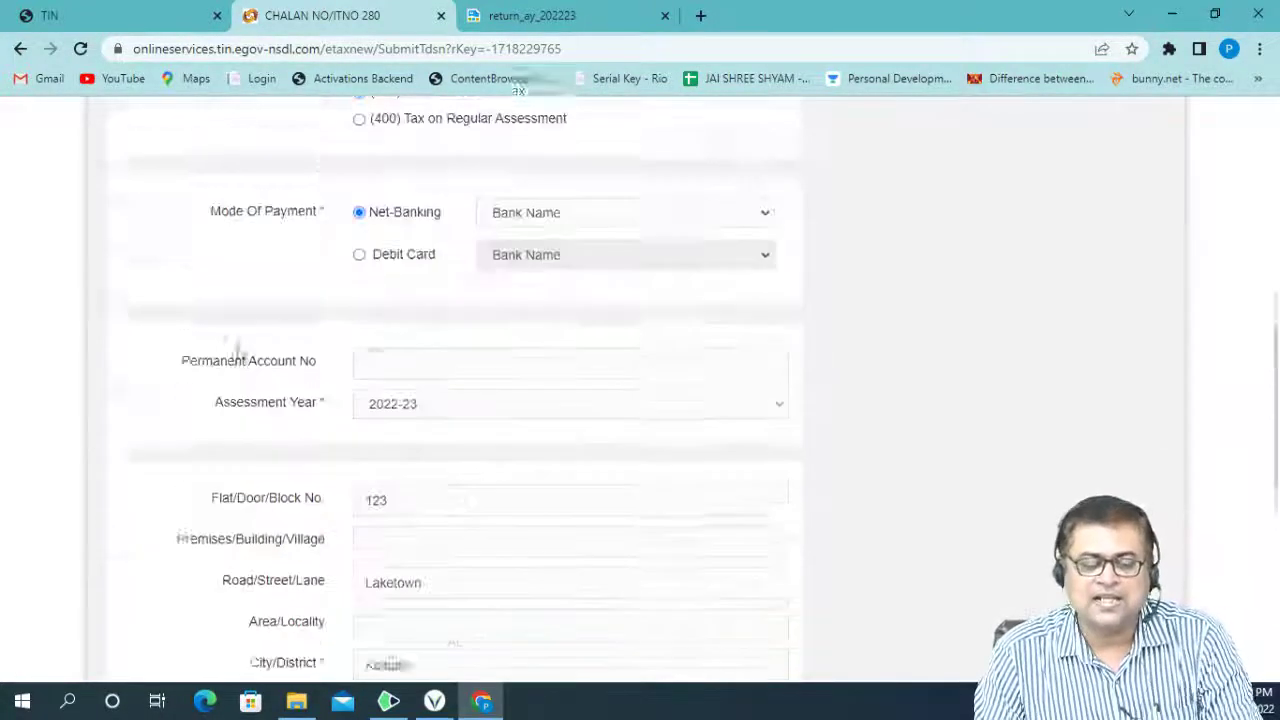
scroll(239, 347, up, 2)
scroll(242, 349, up, 1)
scroll(244, 355, up, 2)
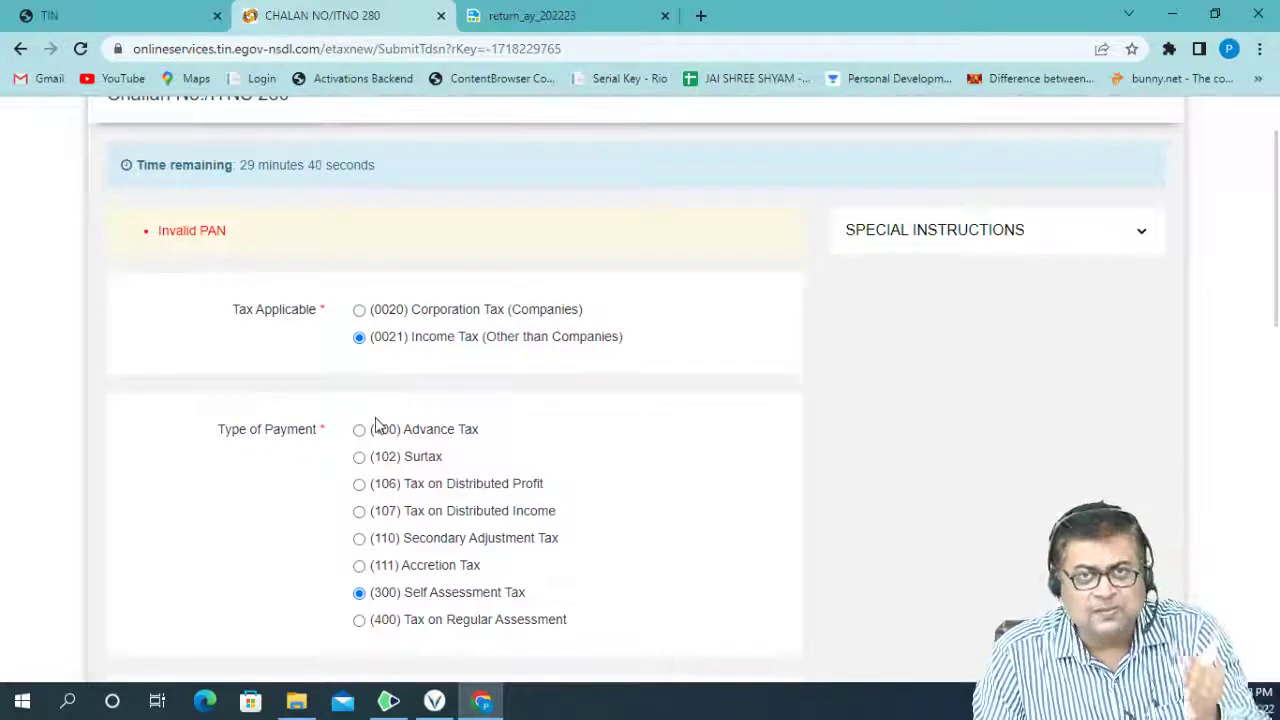
scroll(380, 418, down, 1)
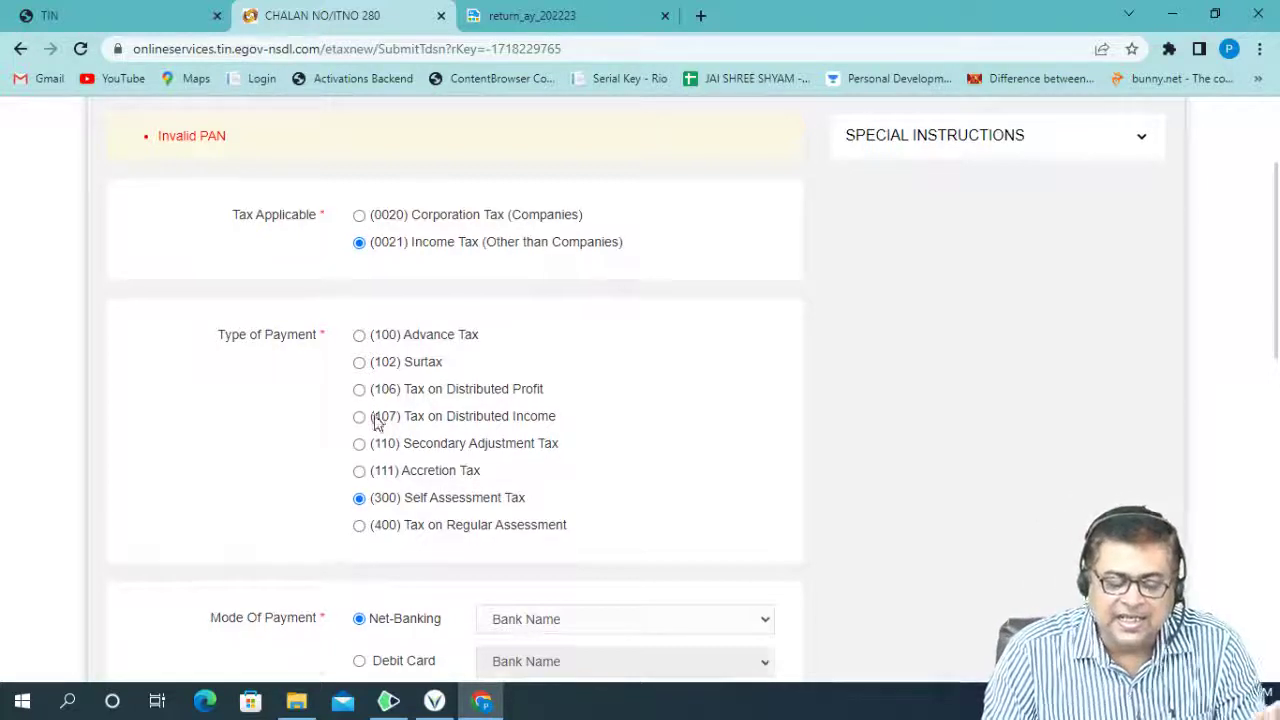
scroll(372, 428, down, 1)
scroll(364, 440, down, 3)
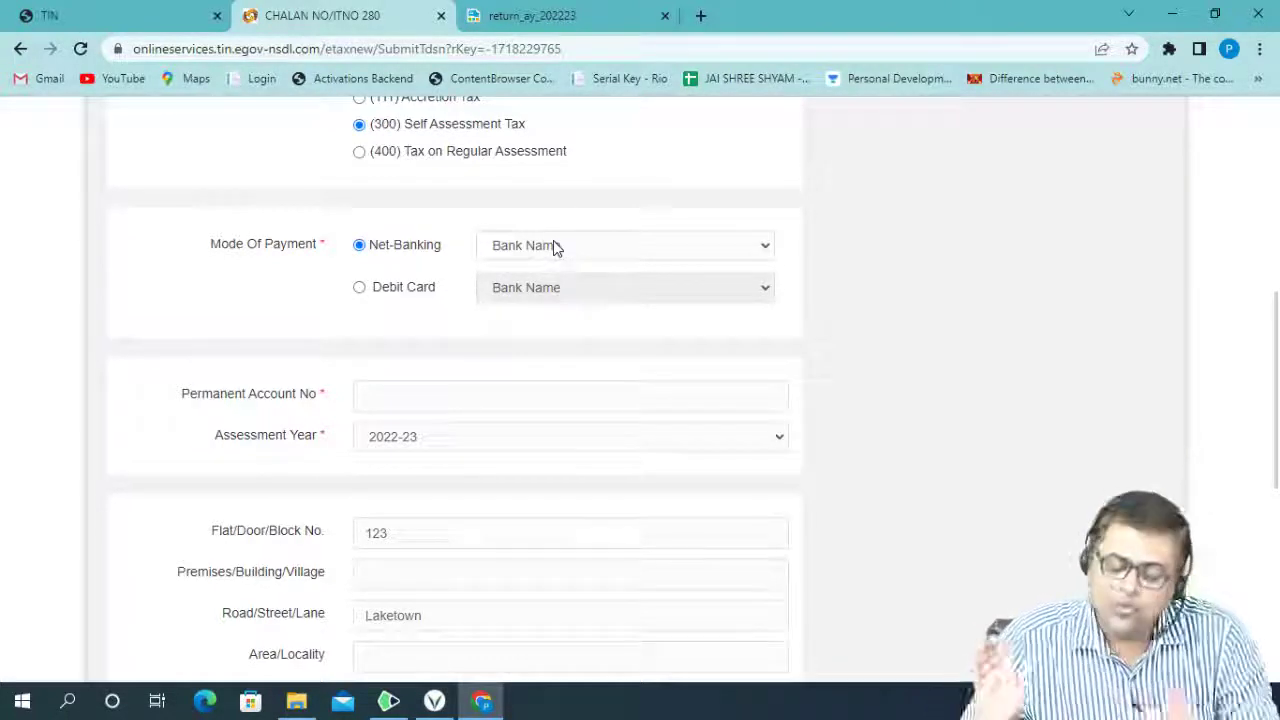
scroll(670, 396, down, 4)
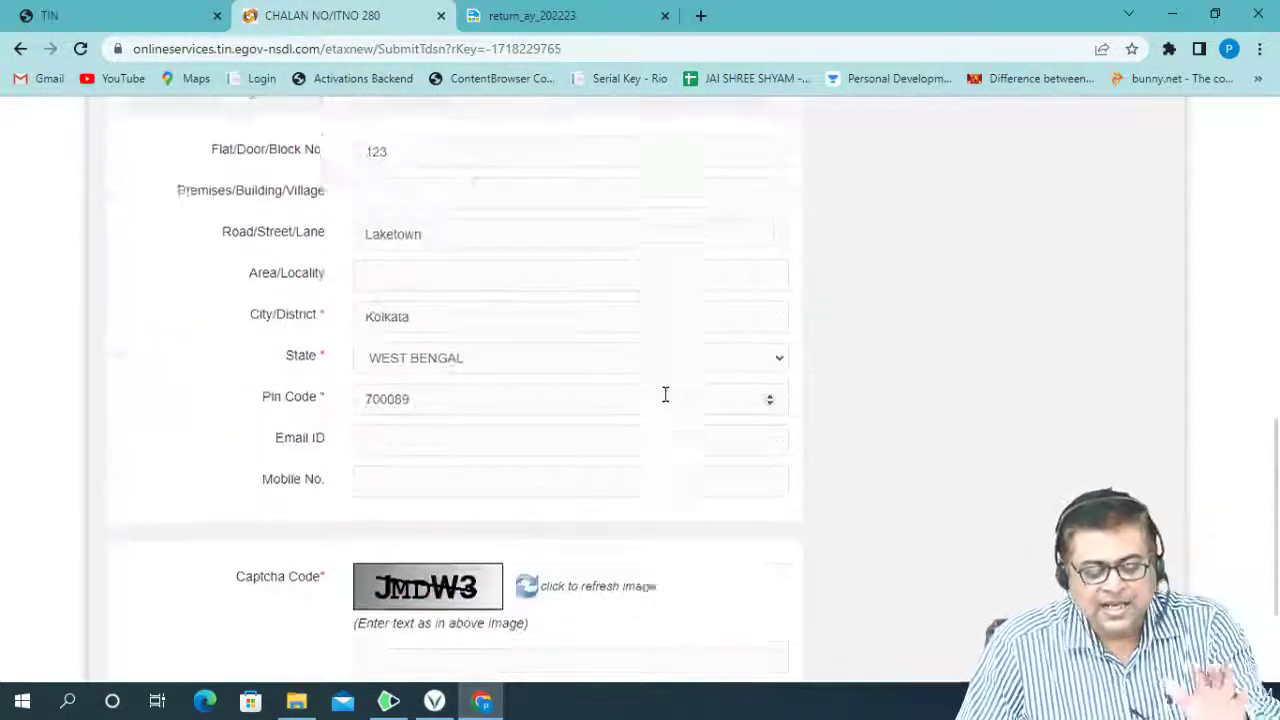
scroll(667, 393, down, 2)
scroll(668, 390, up, 2)
scroll(668, 370, up, 2)
scroll(671, 345, up, 4)
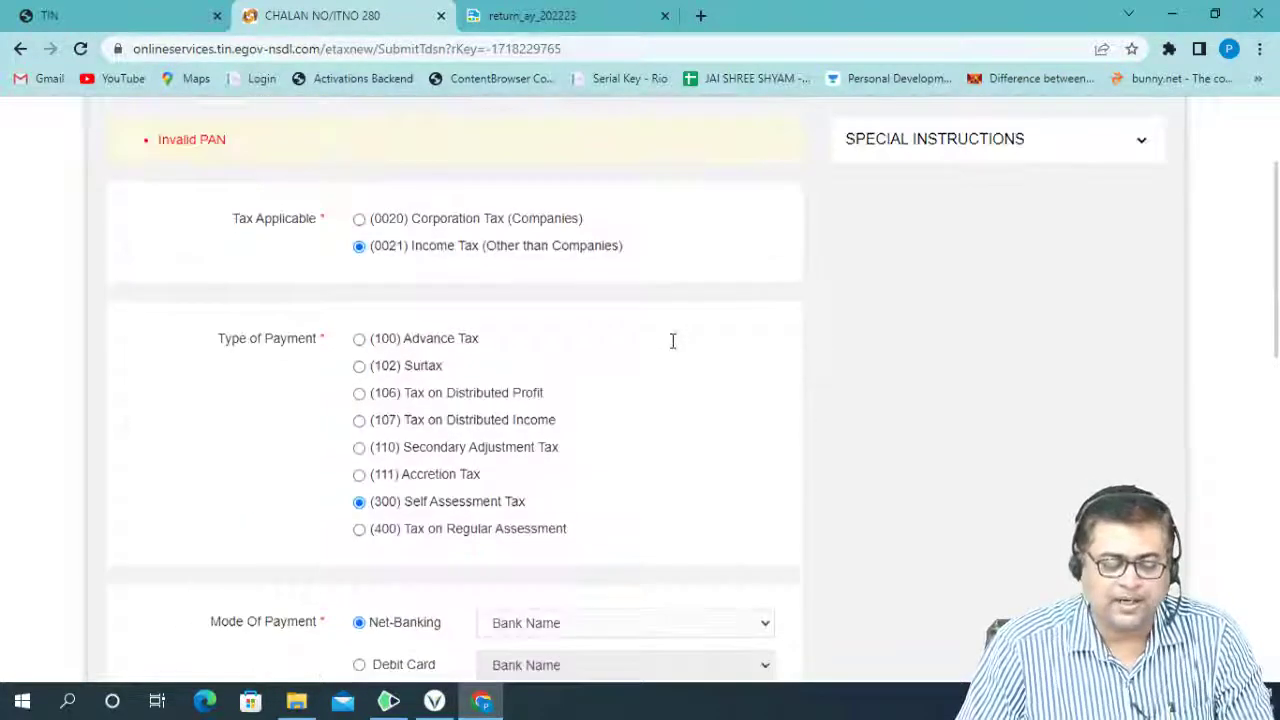
scroll(671, 348, up, 2)
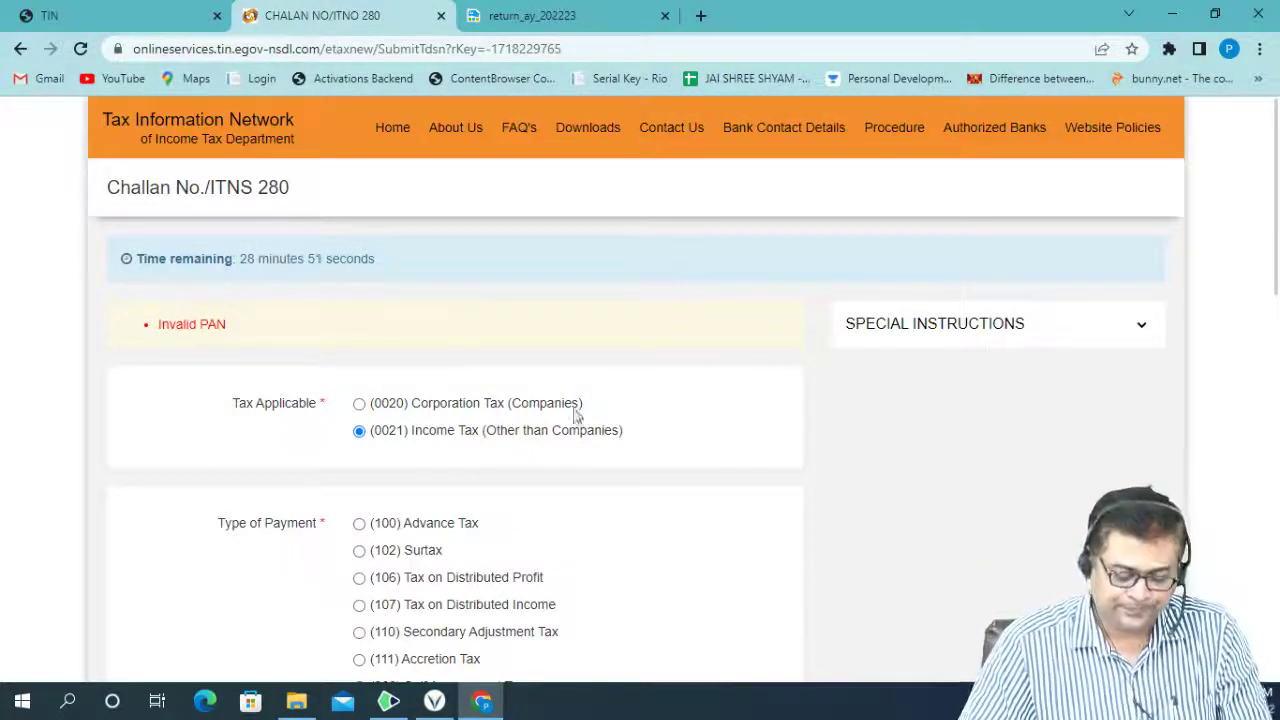
Step: Handwrite the numbered items BSR Code, Sr. No., Date of Payment and Amount under NSDL/UTI
click(389, 700)
scroll(571, 512, down, 1)
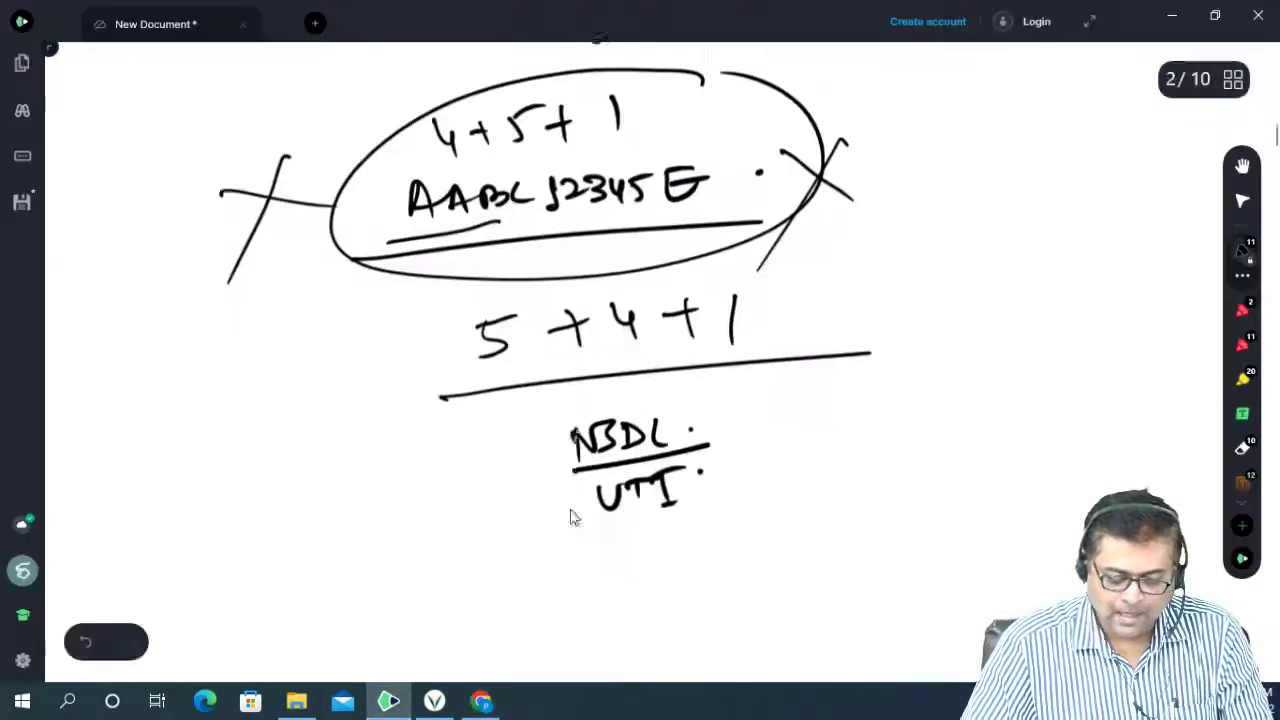
scroll(572, 511, down, 5)
scroll(571, 510, down, 1)
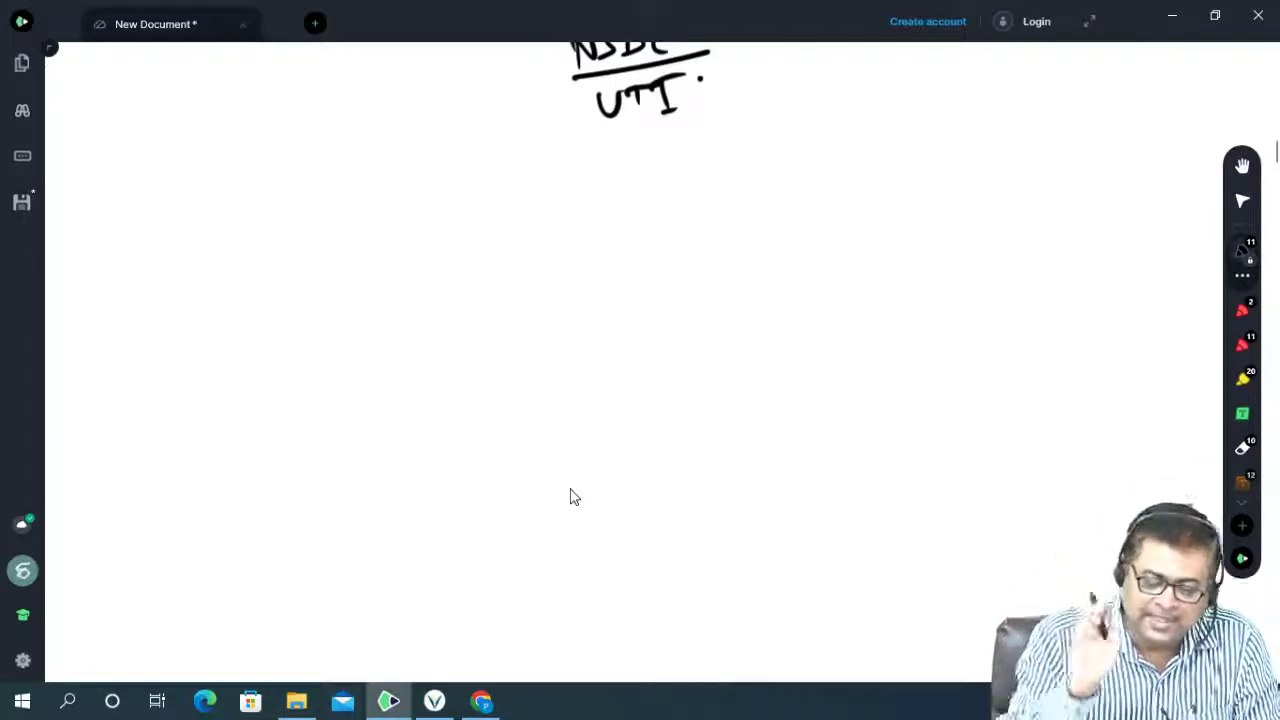
mouse_move(234, 216)
mouse_down()
mouse_move(234, 248)
mouse_move(245, 210)
mouse_up()
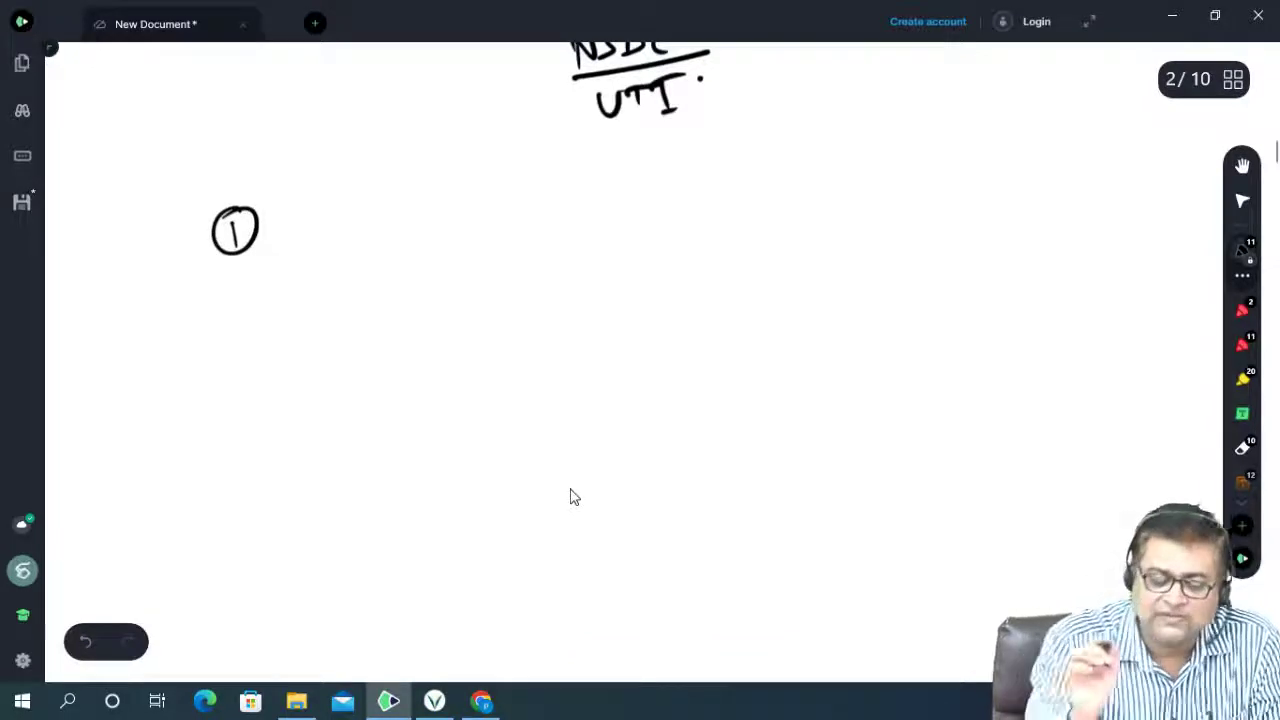
drag(303, 236, 305, 228)
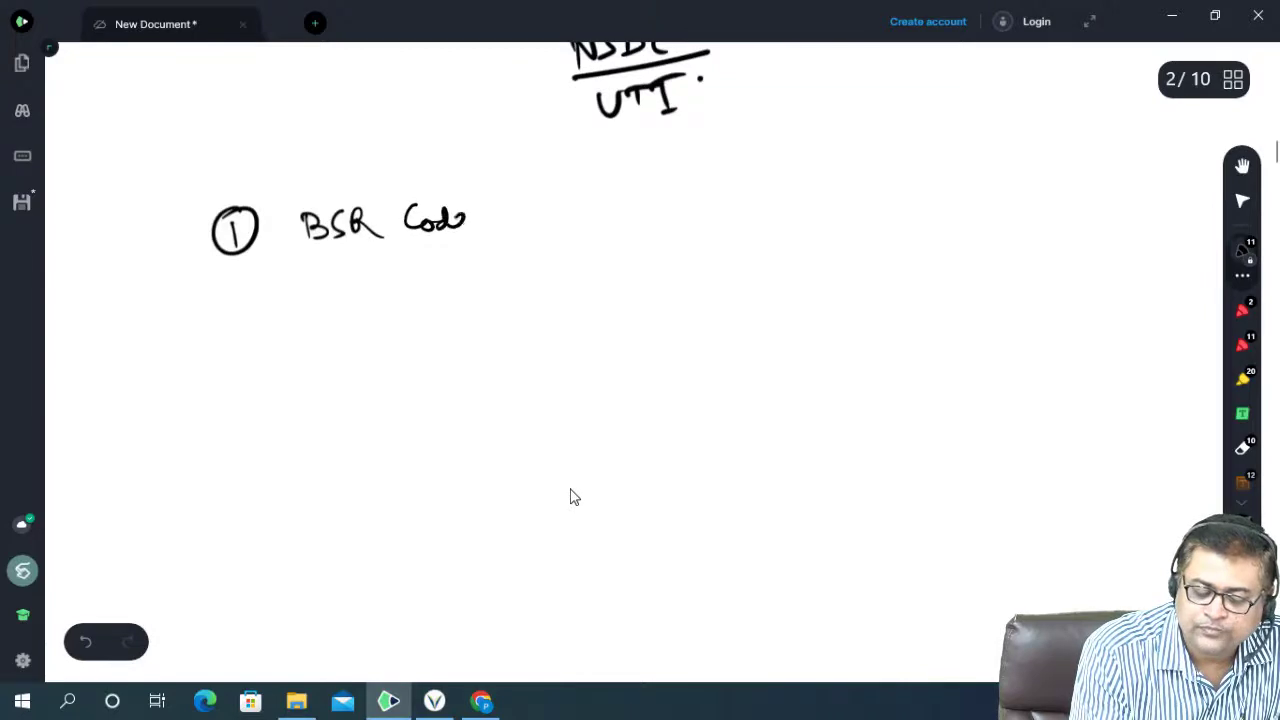
drag(224, 279, 208, 282)
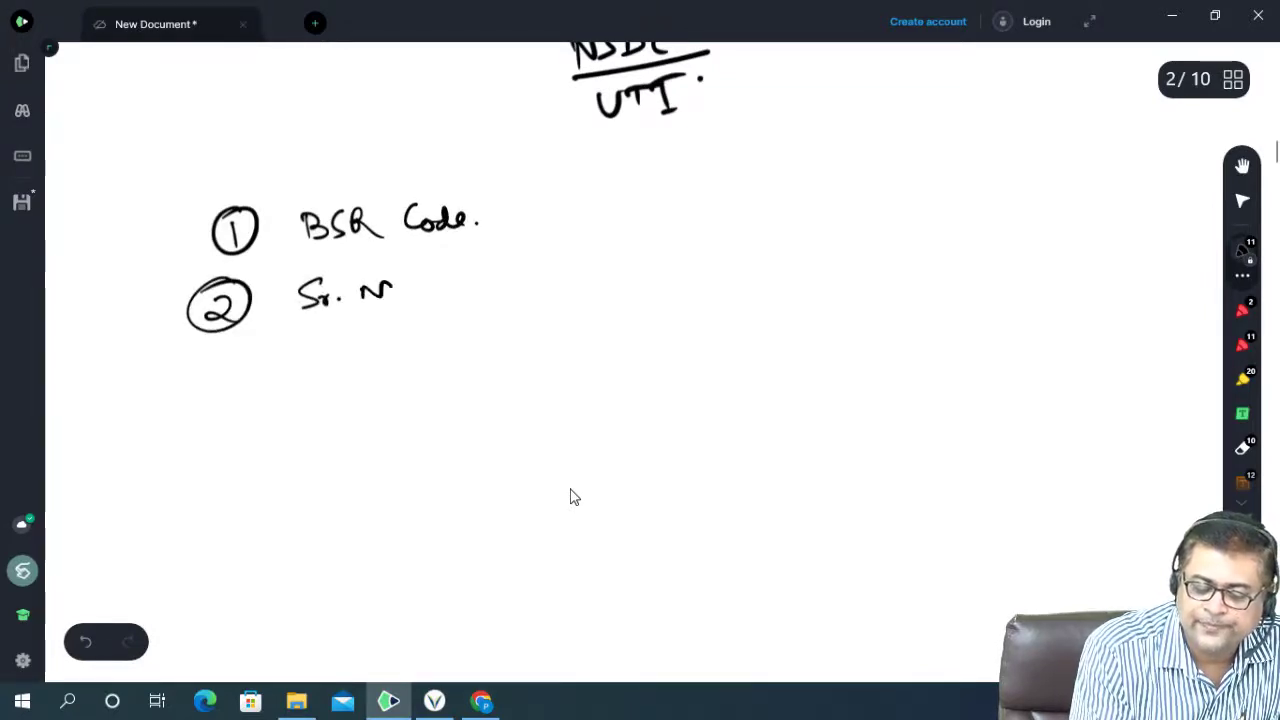
mouse_move(202, 372)
mouse_down()
mouse_move(219, 369)
mouse_move(196, 368)
mouse_up()
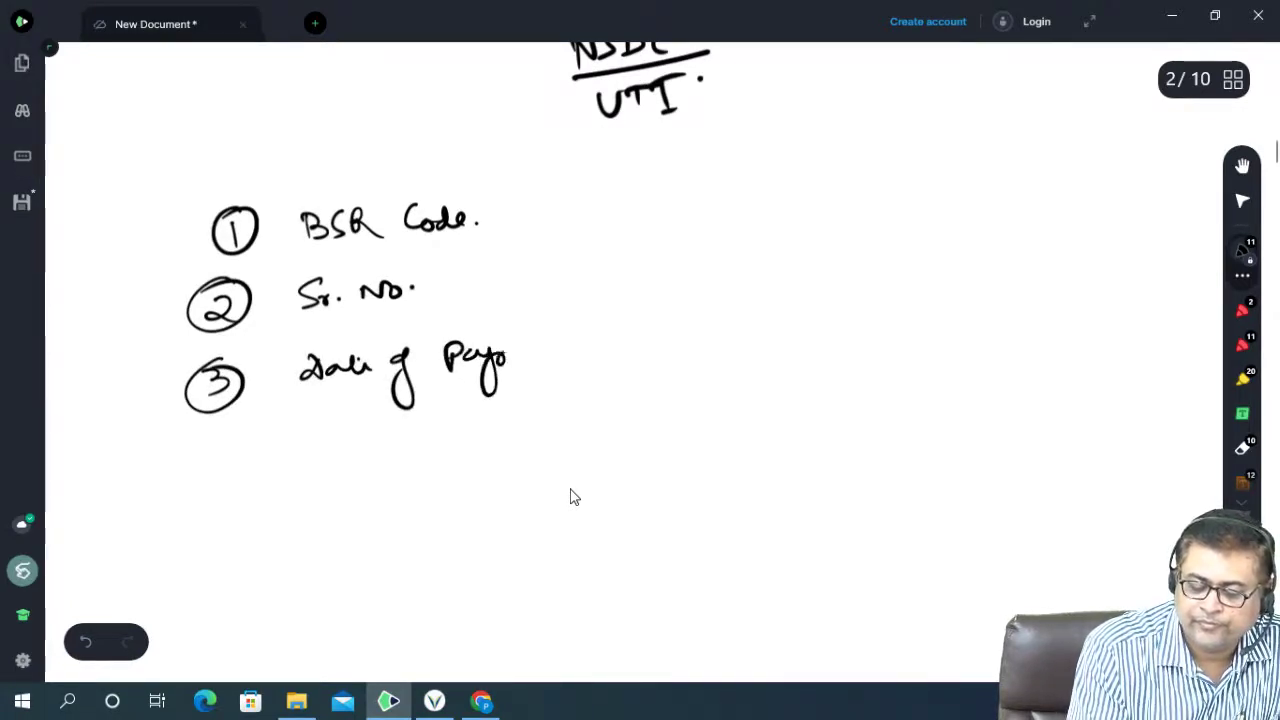
drag(511, 364, 529, 353)
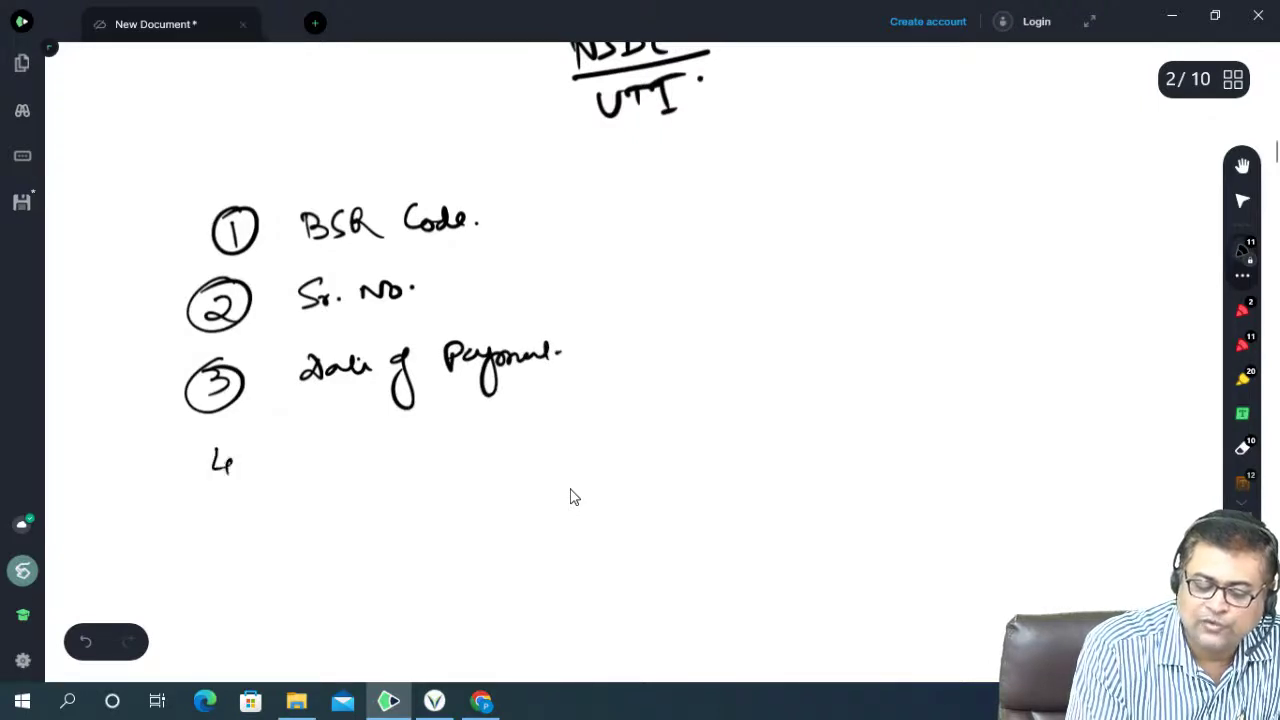
drag(230, 438, 250, 442)
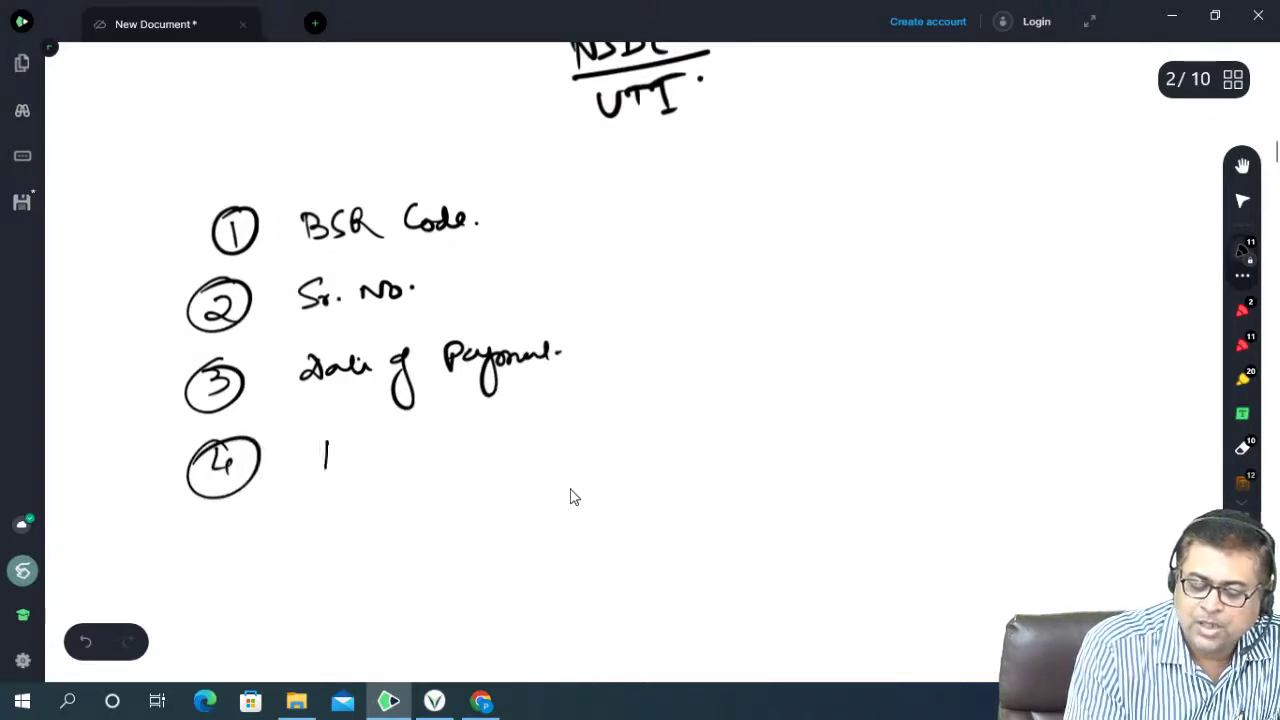
drag(389, 447, 407, 454)
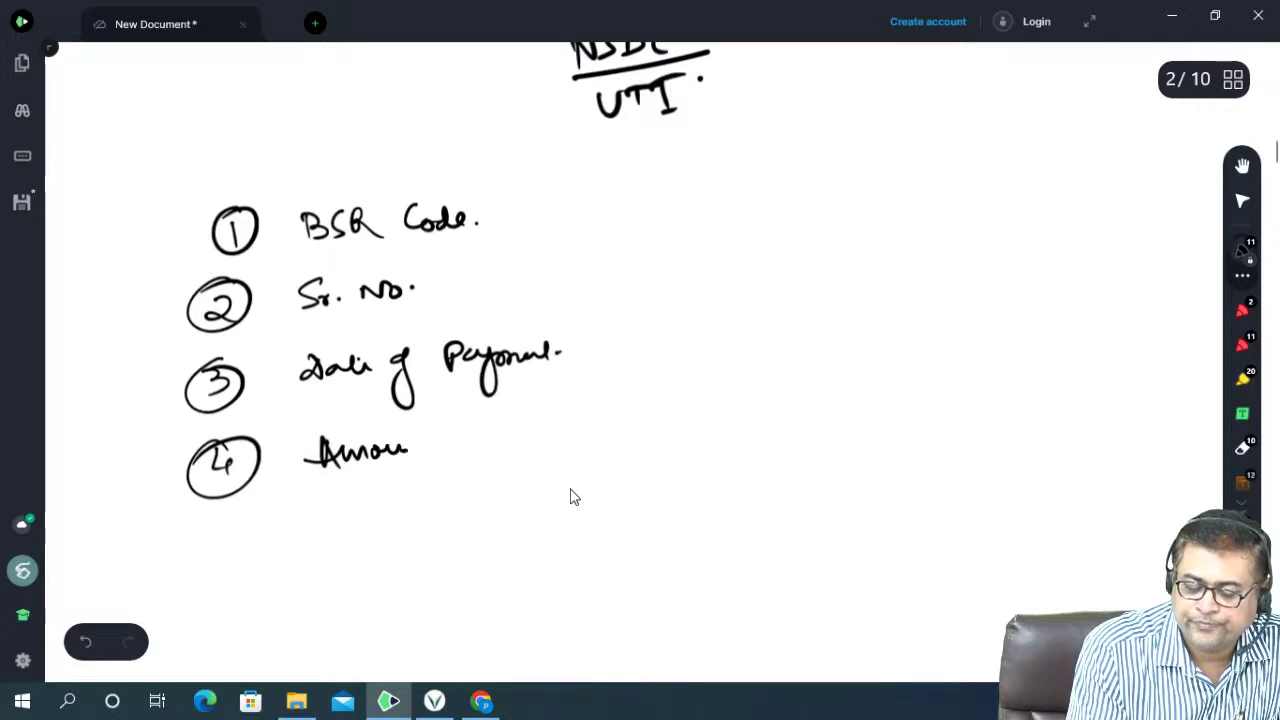
Step: Draw brackets around the four items and an arrow pointing right
mouse_move(203, 187)
mouse_down()
mouse_move(158, 460)
mouse_move(180, 520)
mouse_up()
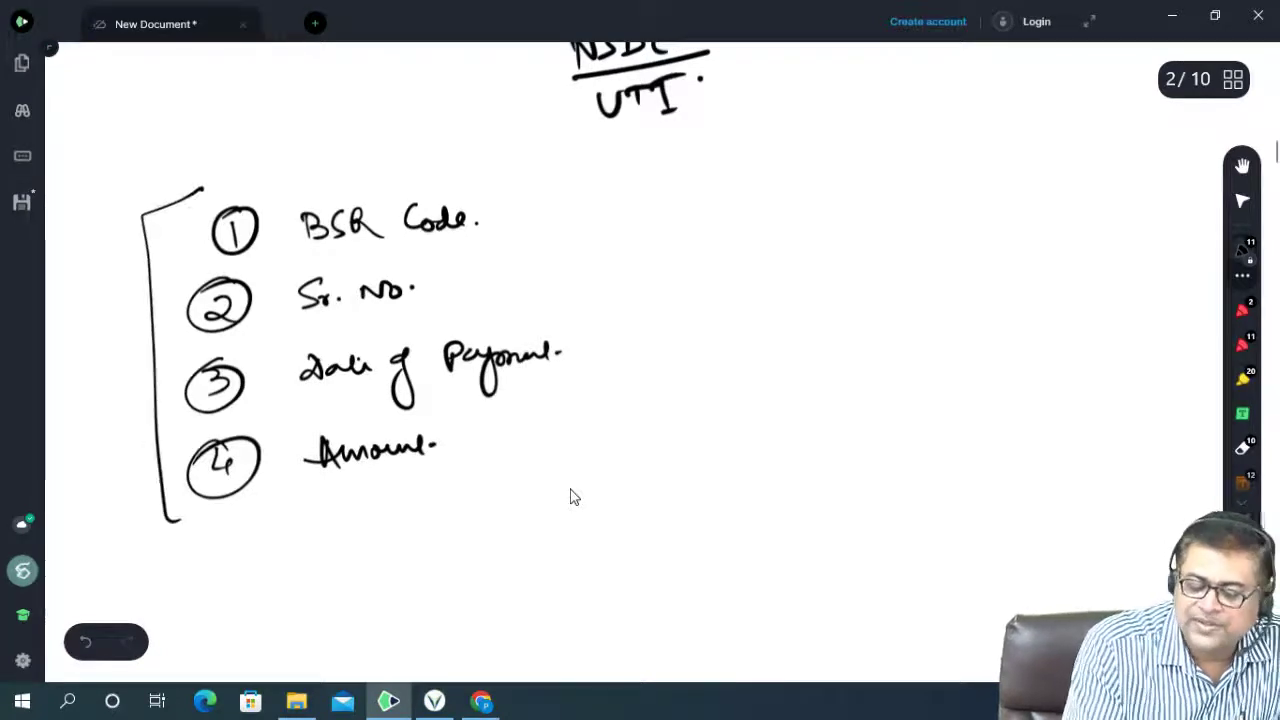
mouse_move(589, 172)
mouse_down()
mouse_move(669, 160)
mouse_move(572, 525)
mouse_up()
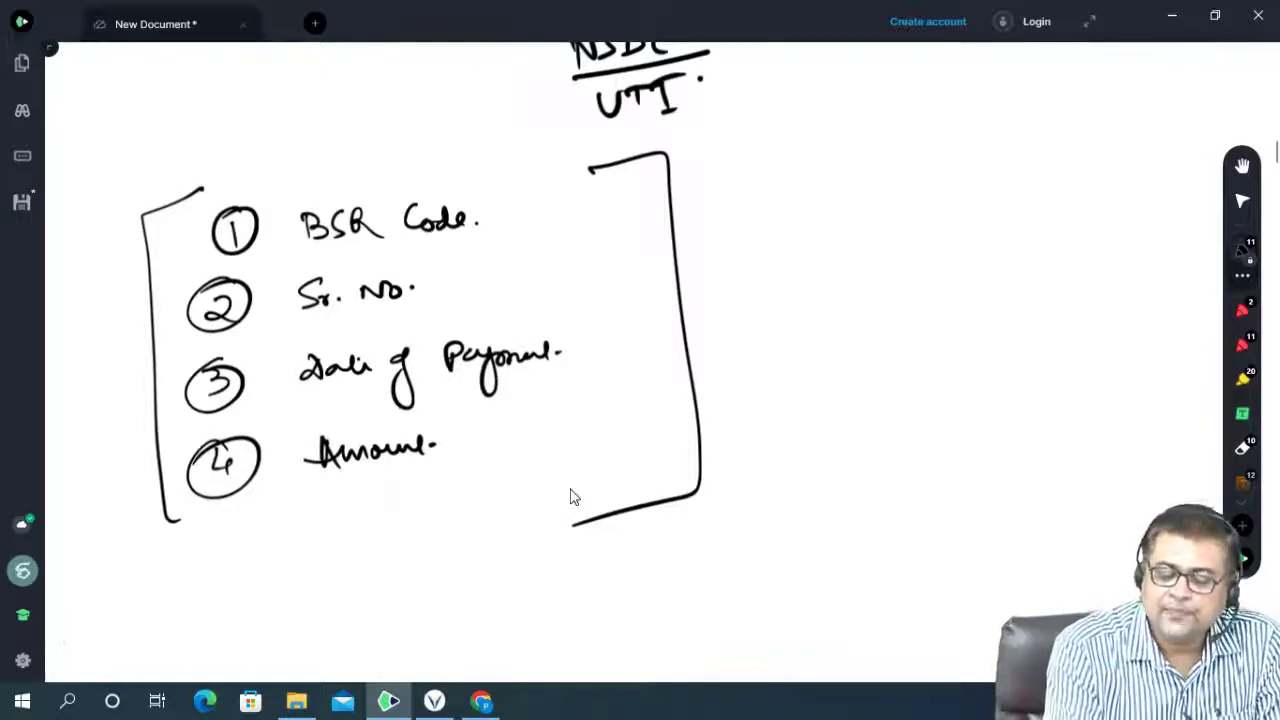
mouse_move(597, 210)
mouse_down()
mouse_move(765, 180)
mouse_move(700, 212)
mouse_up()
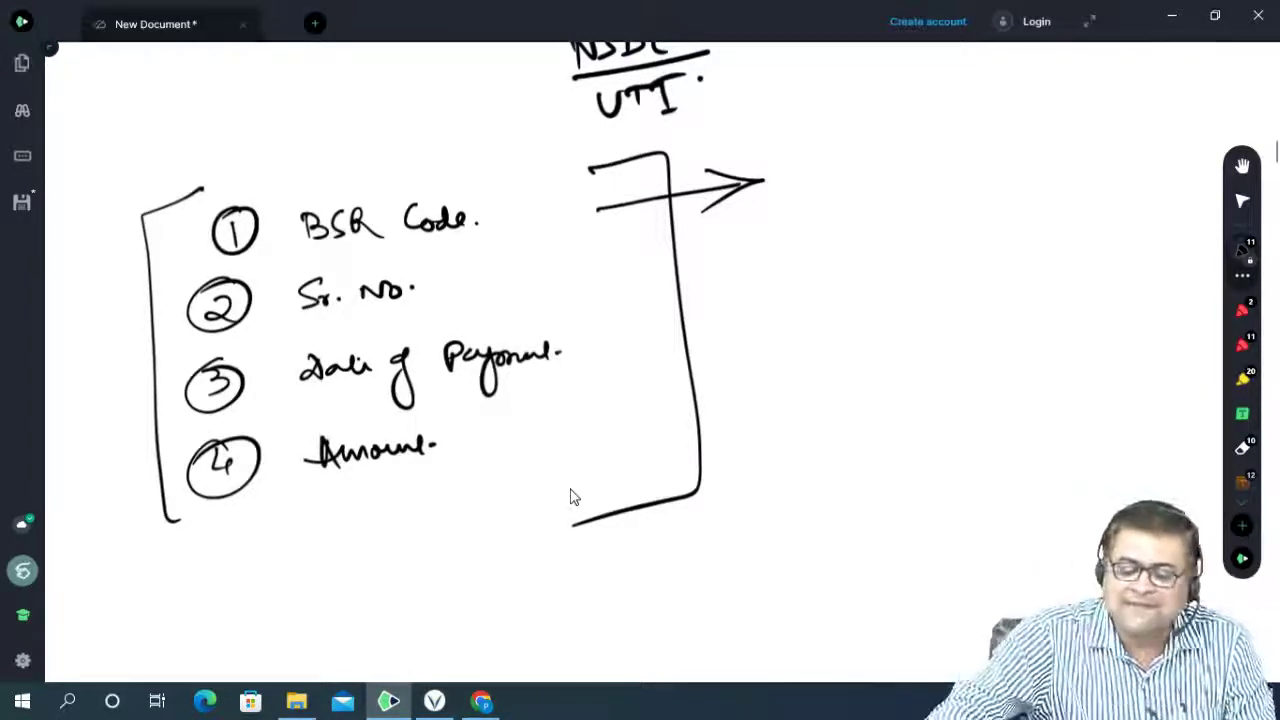
Step: Label the top arrow '7 digit' and underline the note
click(786, 157)
drag(786, 160, 800, 204)
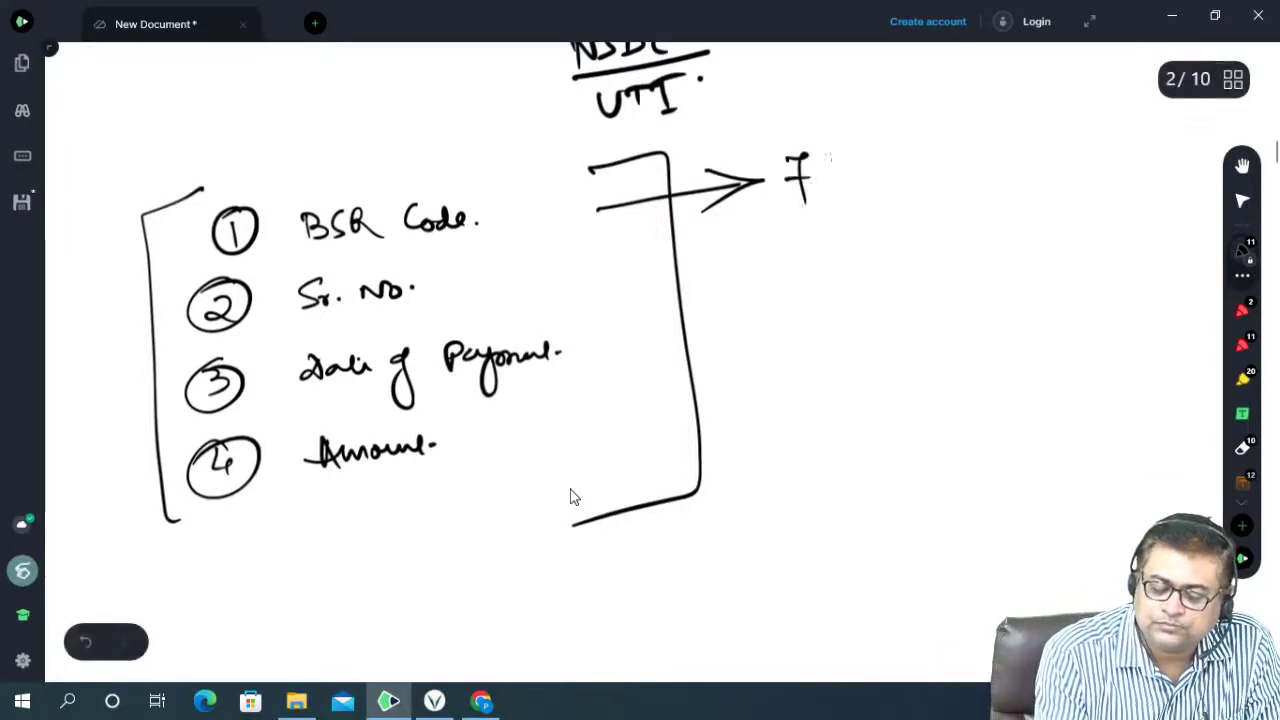
drag(862, 172, 886, 190)
drag(790, 203, 917, 182)
click(908, 172)
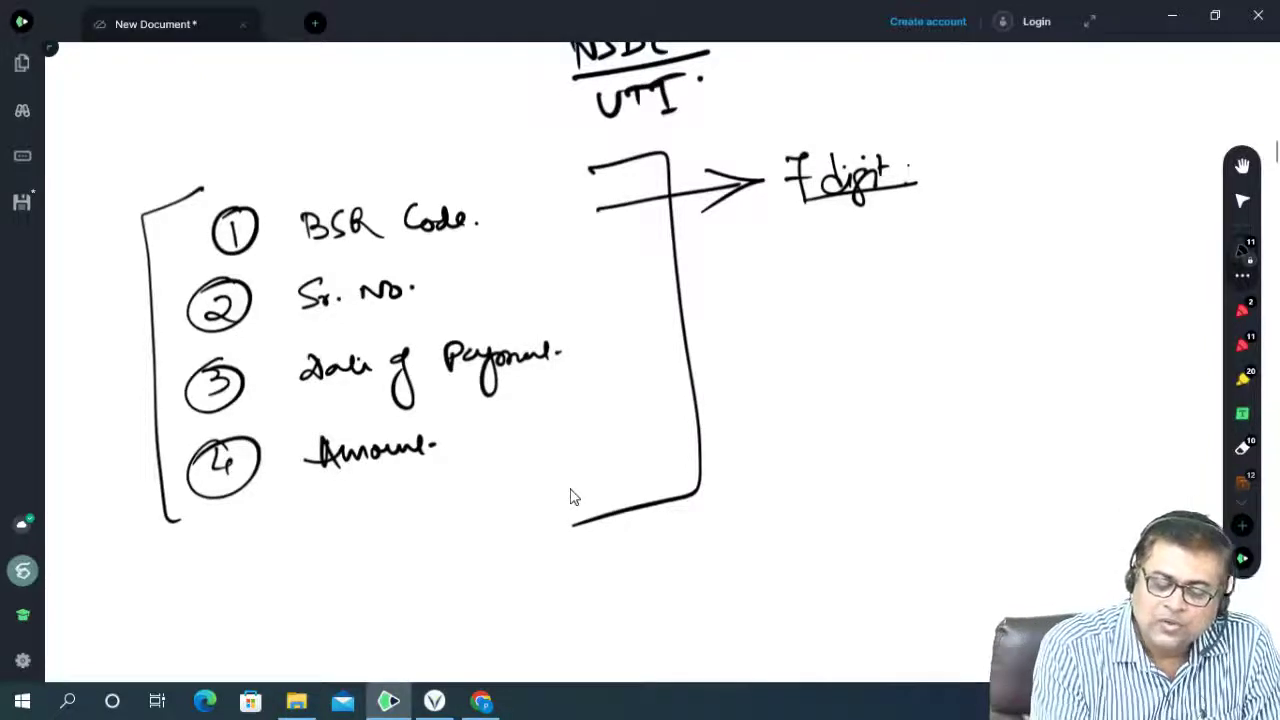
Step: Draw a second arrow for Sr. No. and label it '5 digit'
mouse_move(578, 278)
mouse_down()
mouse_move(745, 259)
mouse_move(710, 283)
mouse_up()
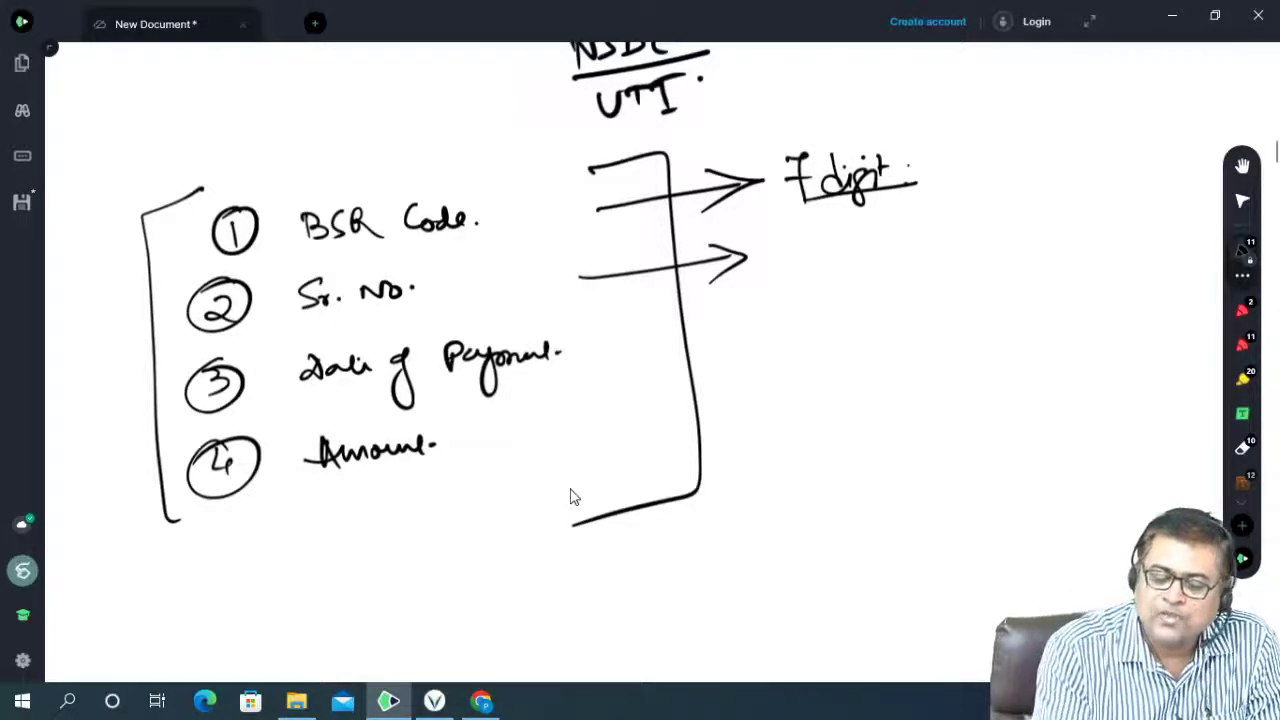
mouse_move(814, 237)
mouse_down()
mouse_move(841, 234)
mouse_move(816, 259)
mouse_up()
drag(896, 232, 914, 216)
drag(910, 222, 920, 234)
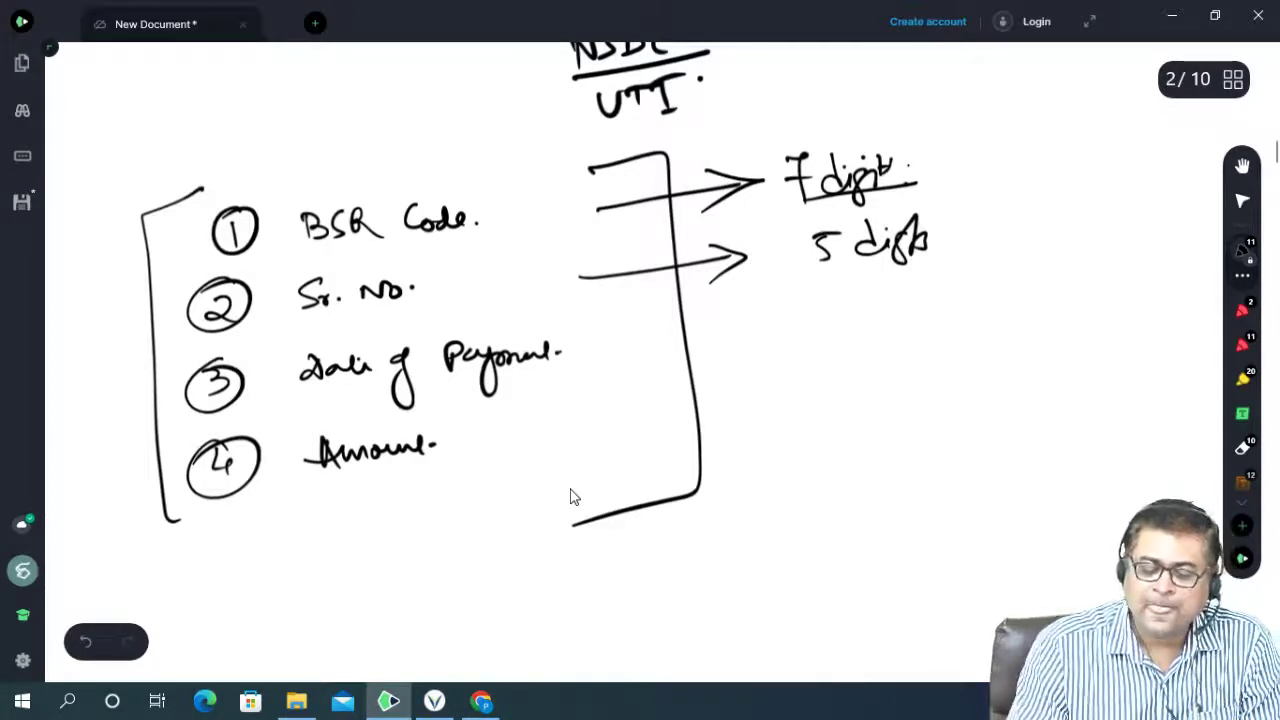
Step: Add arrows beside Date of Payment and Amount, then box the arrows and digit notes
drag(601, 348, 723, 338)
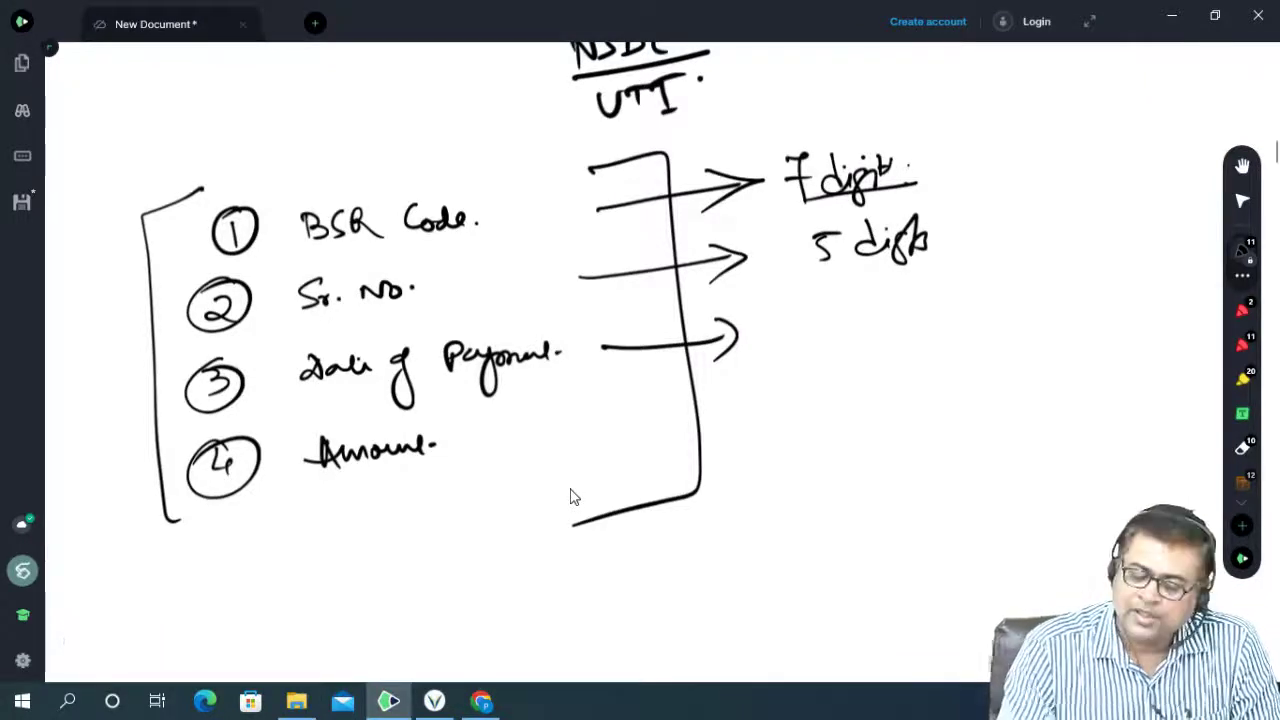
drag(600, 436, 738, 425)
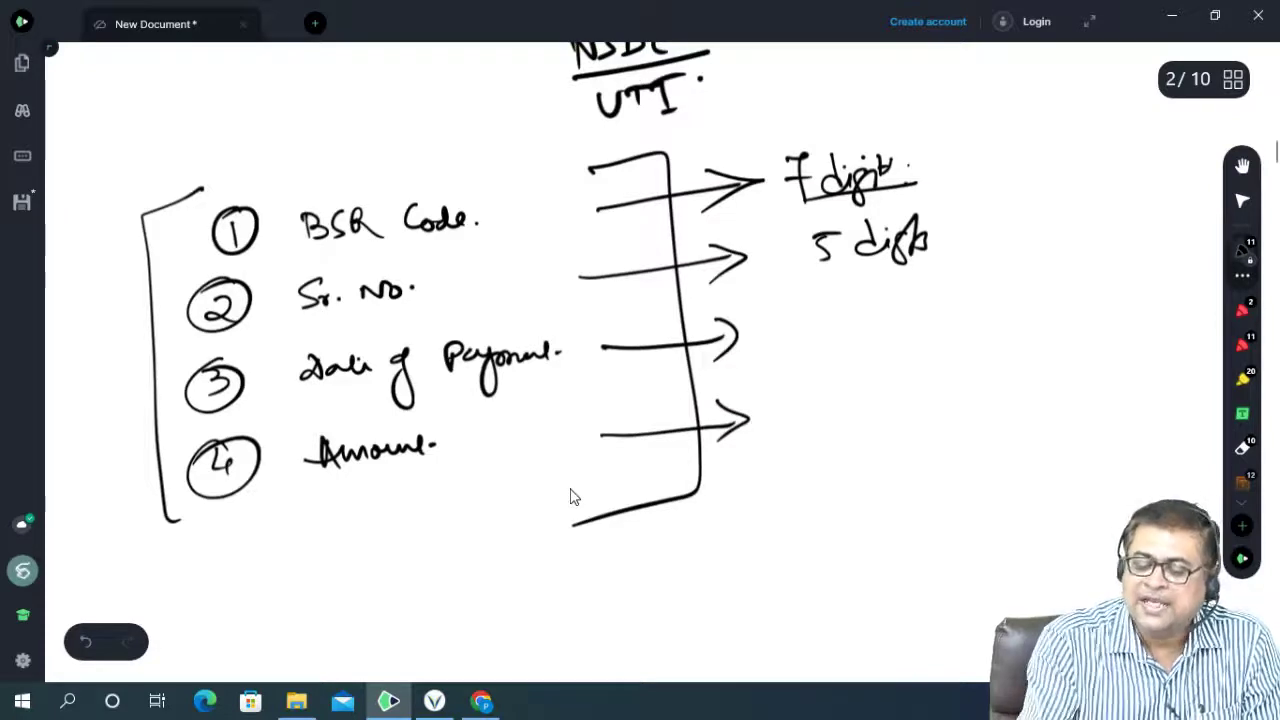
mouse_move(648, 138)
mouse_down()
mouse_move(955, 100)
mouse_move(966, 455)
mouse_move(708, 505)
mouse_up()
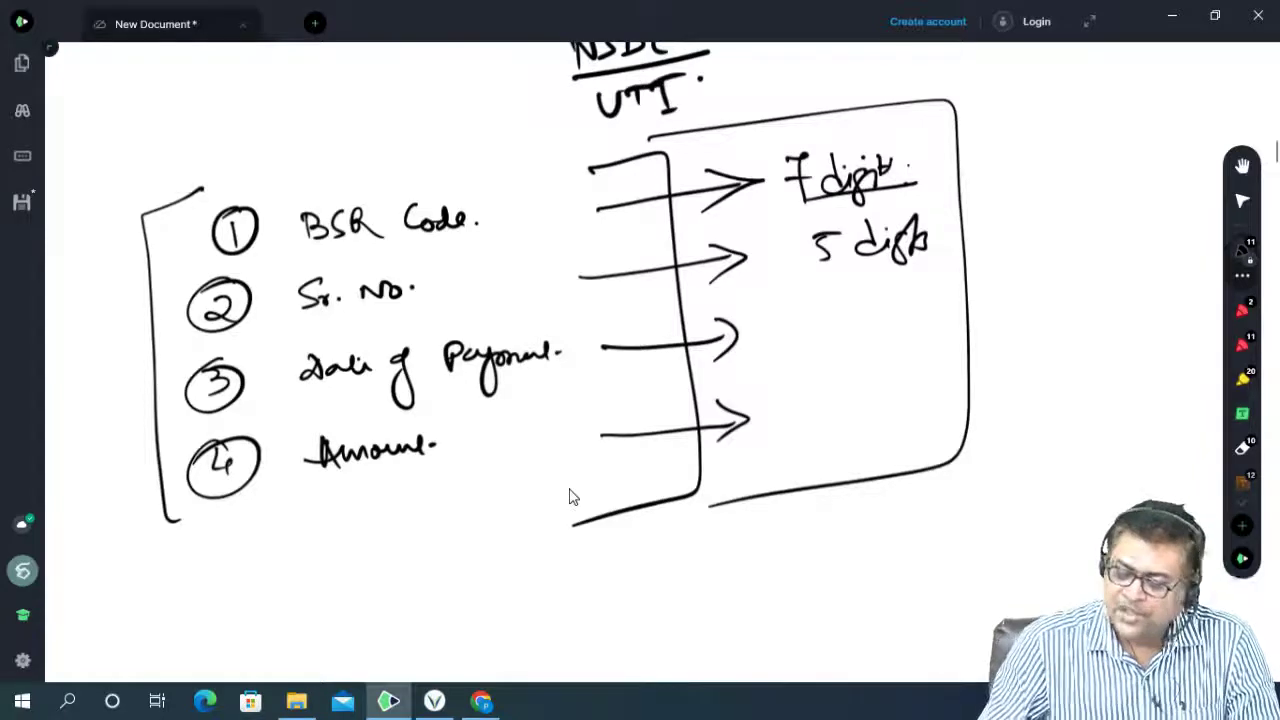
Step: Glance at Chrome, return to the whiteboard, and scroll page 1 to the three tax websites
click(481, 703)
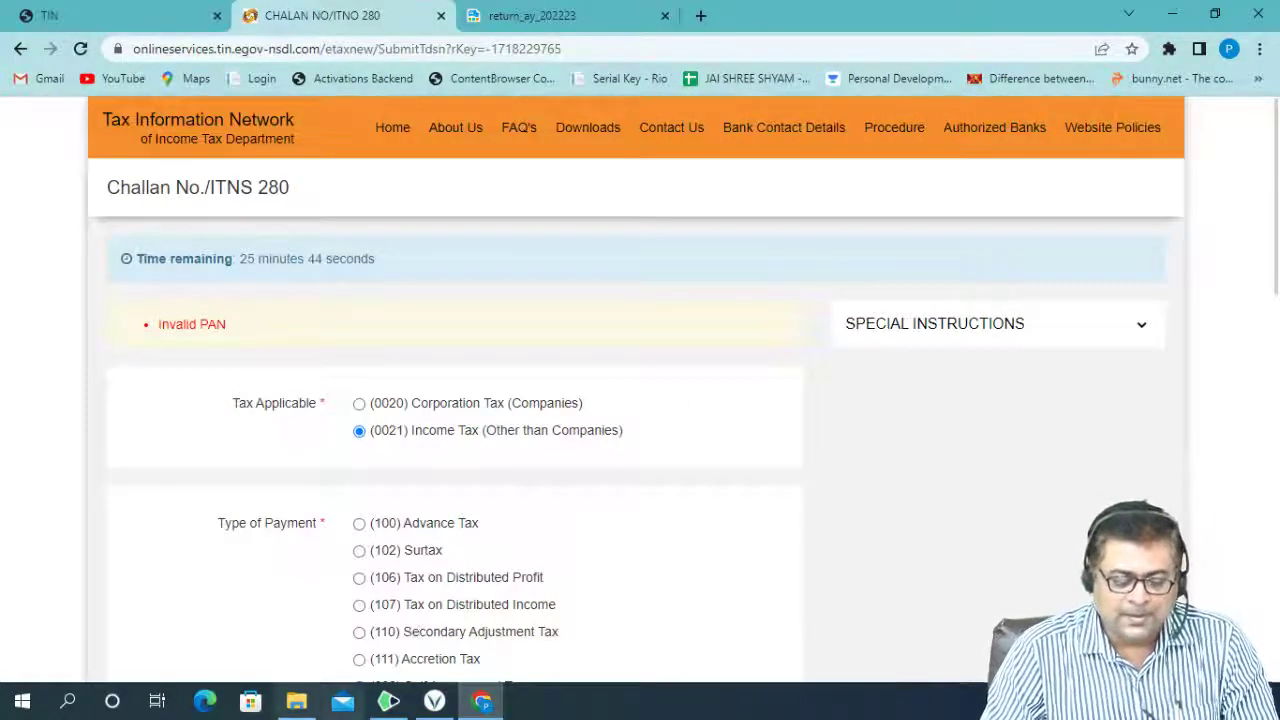
click(388, 701)
scroll(490, 512, up, 5)
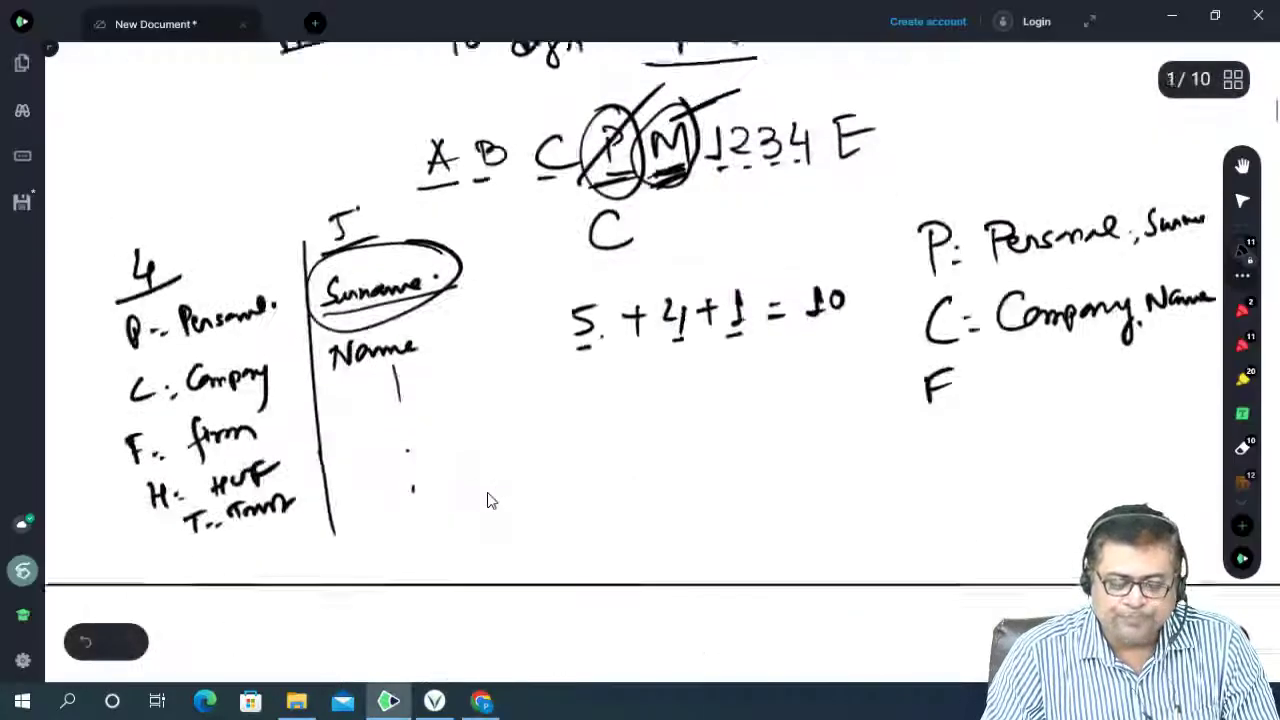
scroll(486, 500, up, 5)
scroll(486, 500, up, 5)
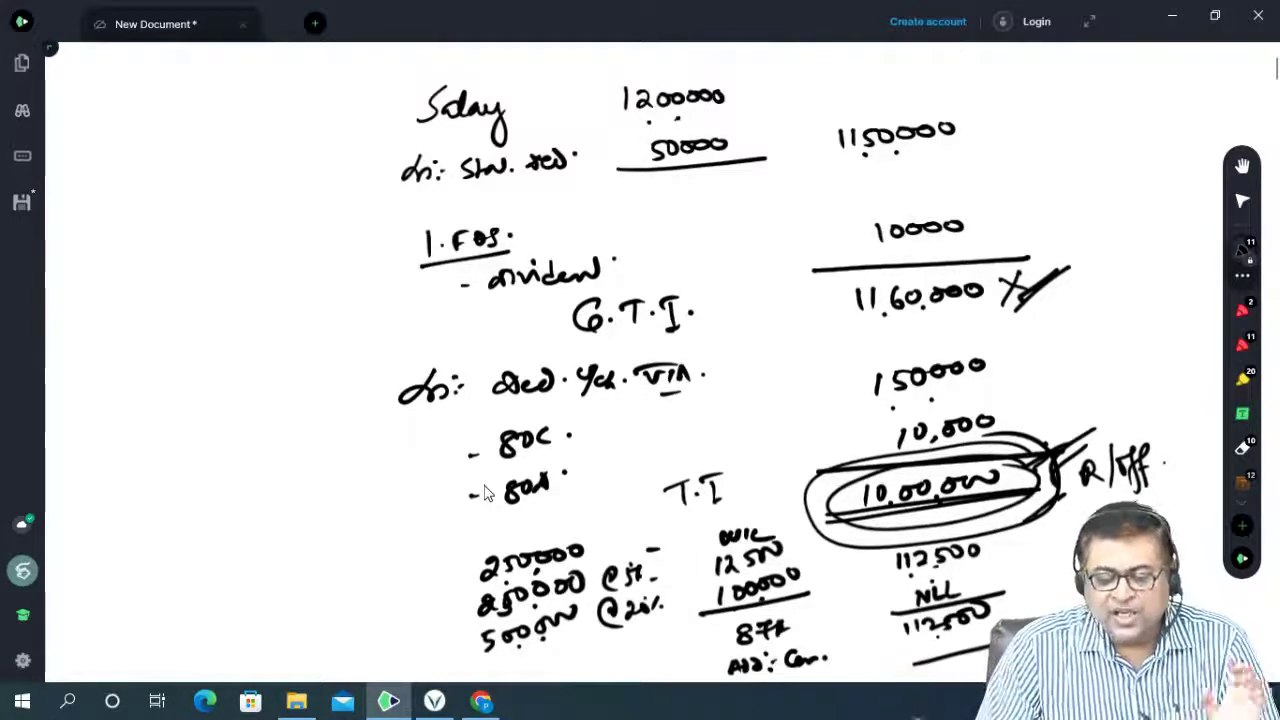
scroll(488, 470, down, 4)
scroll(491, 468, down, 2)
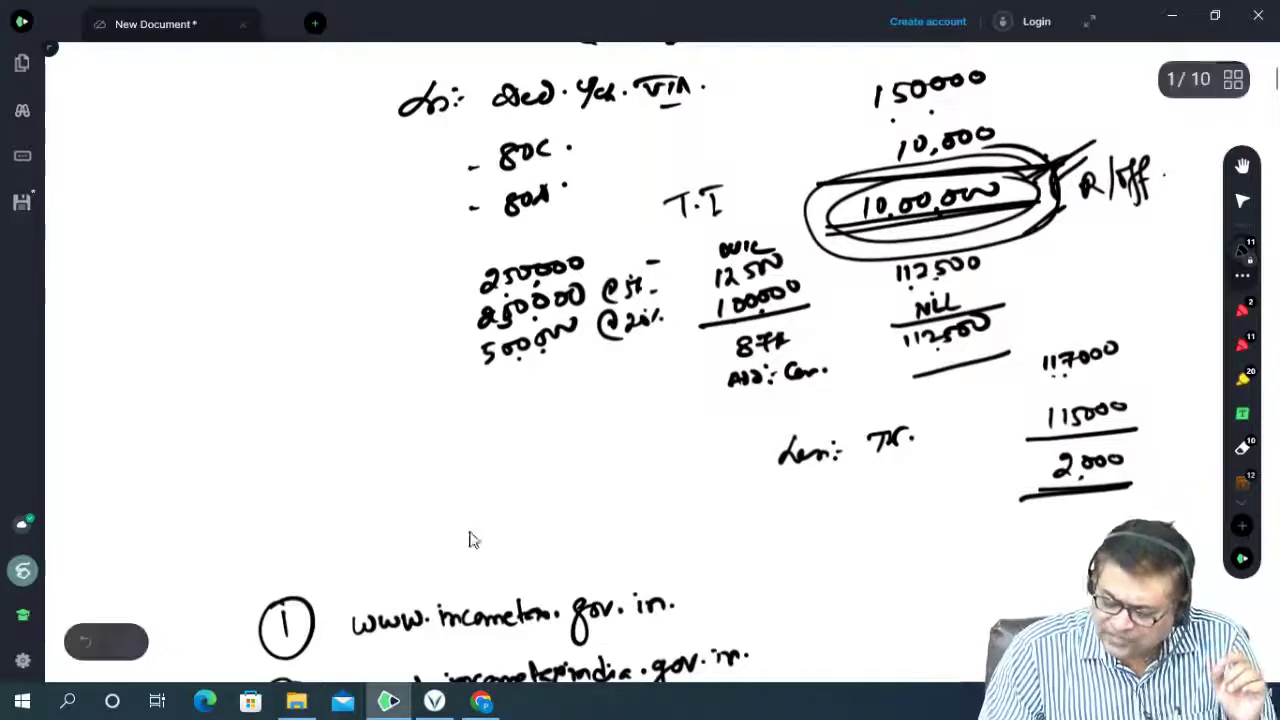
scroll(440, 594, down, 3)
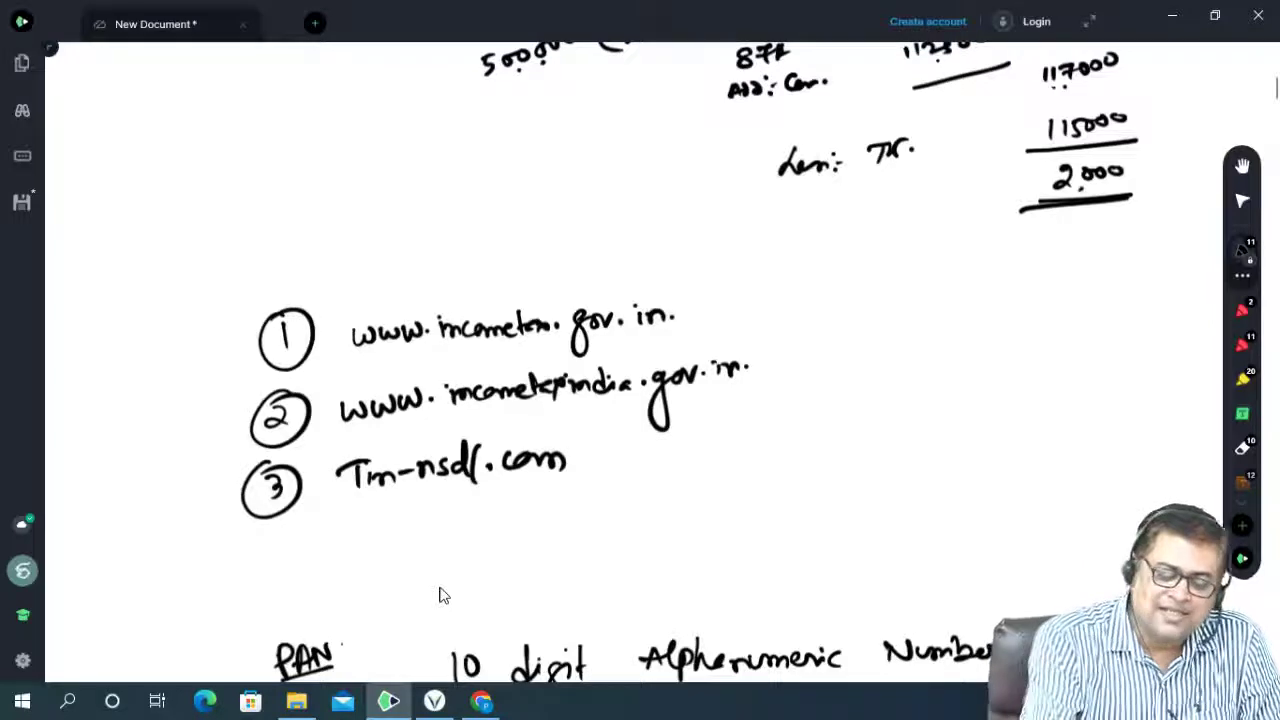
Step: Box the three website addresses, then return to the ITNS 280 challan in Chrome
drag(206, 278, 196, 552)
mouse_move(204, 270)
mouse_down()
mouse_move(800, 440)
mouse_move(170, 557)
mouse_up()
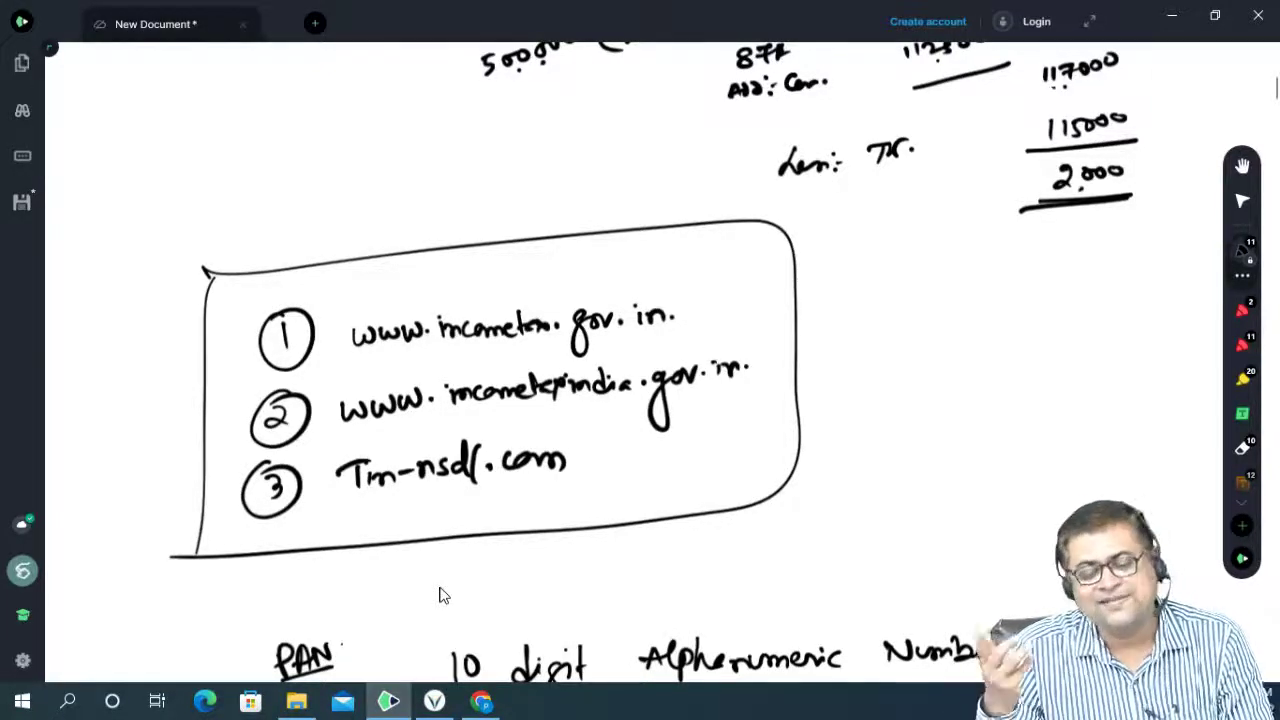
scroll(590, 518, down, 3)
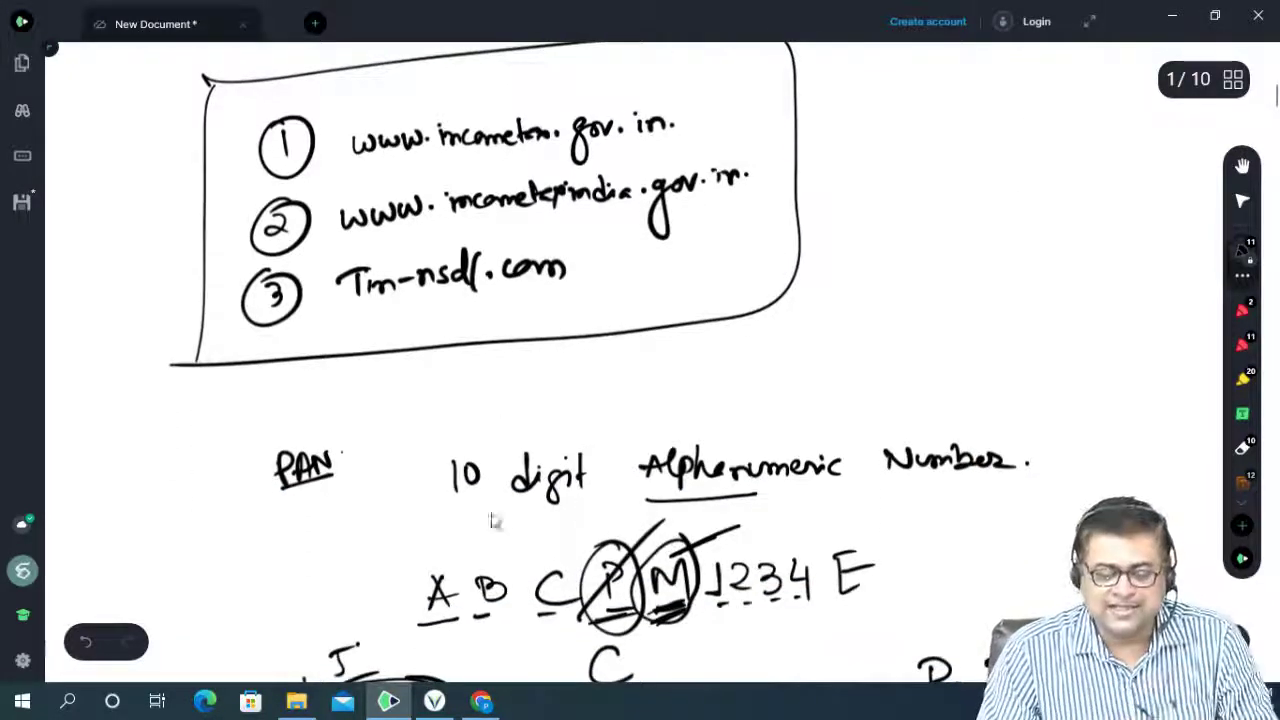
click(481, 701)
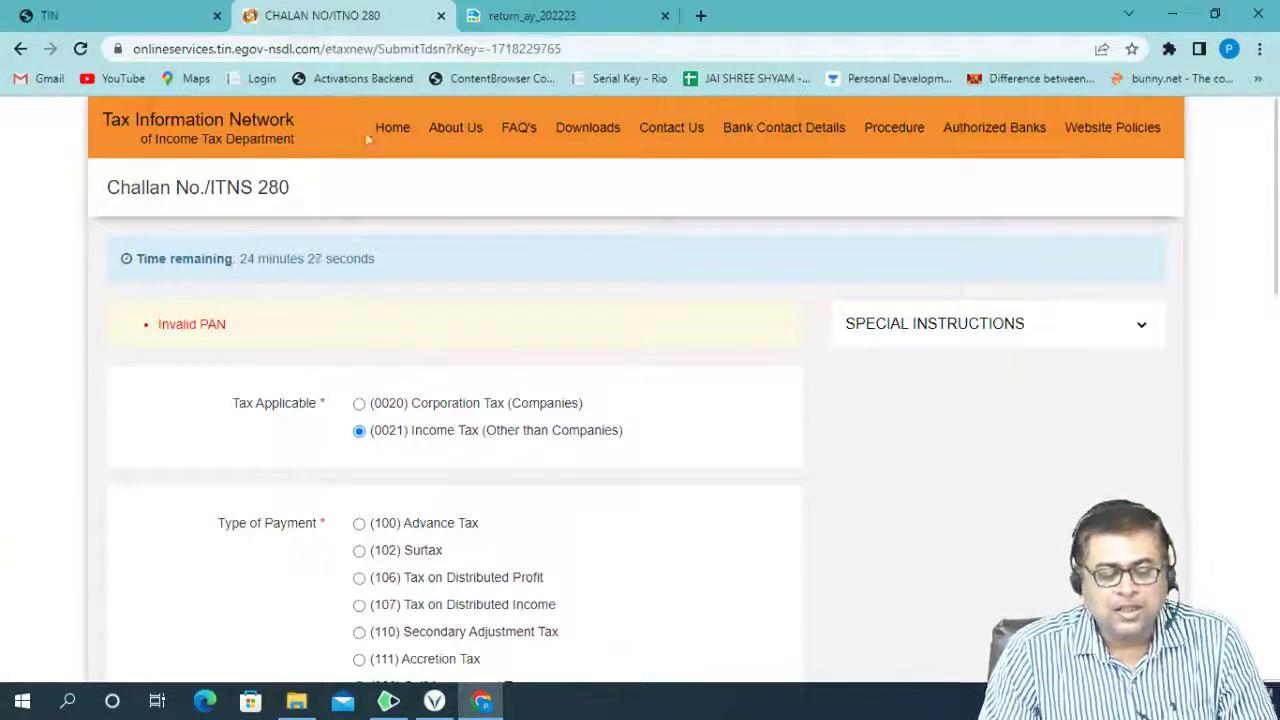
Step: Load tin-nsdl.com in the browser and dismiss its two announcement popups
click(165, 136)
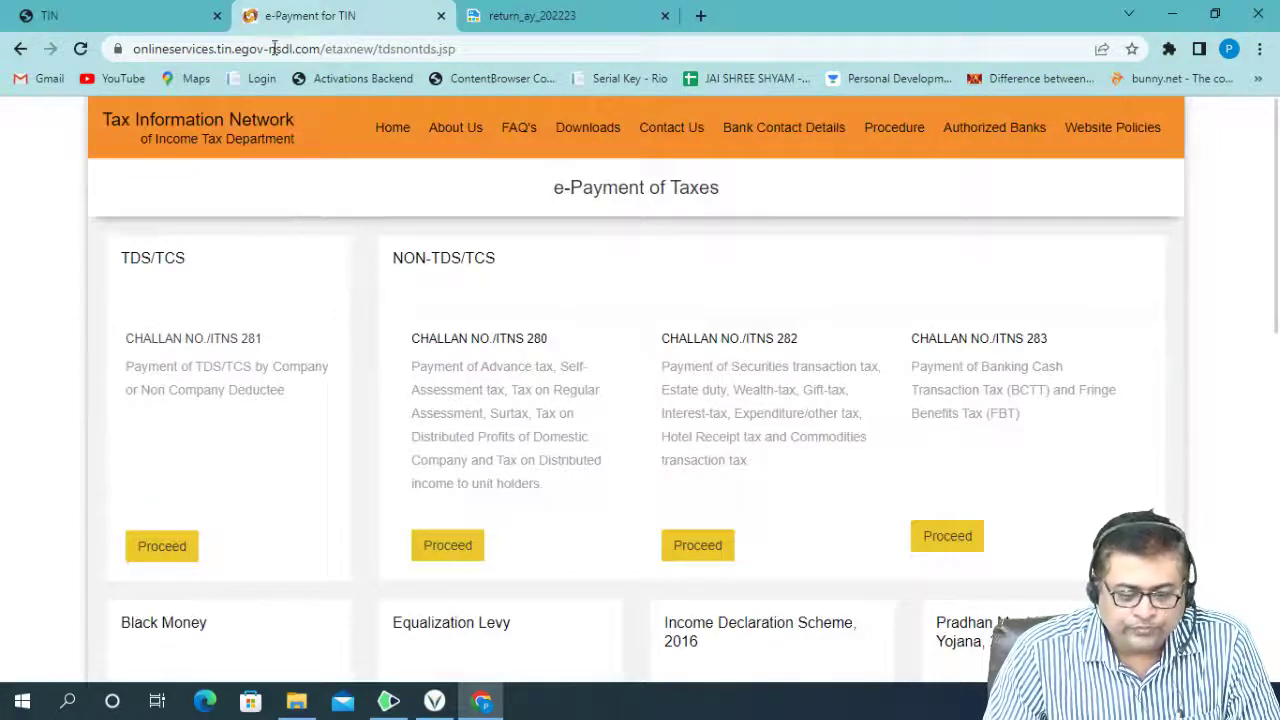
click(341, 48)
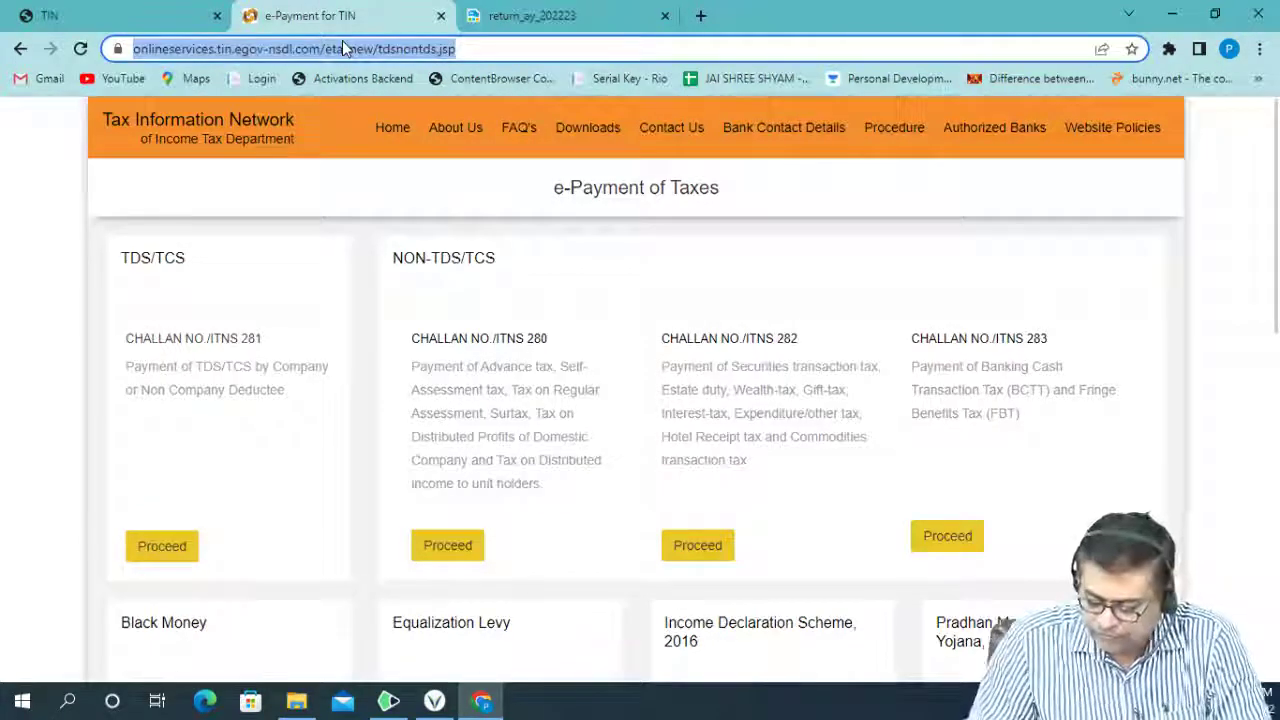
text(tin-)
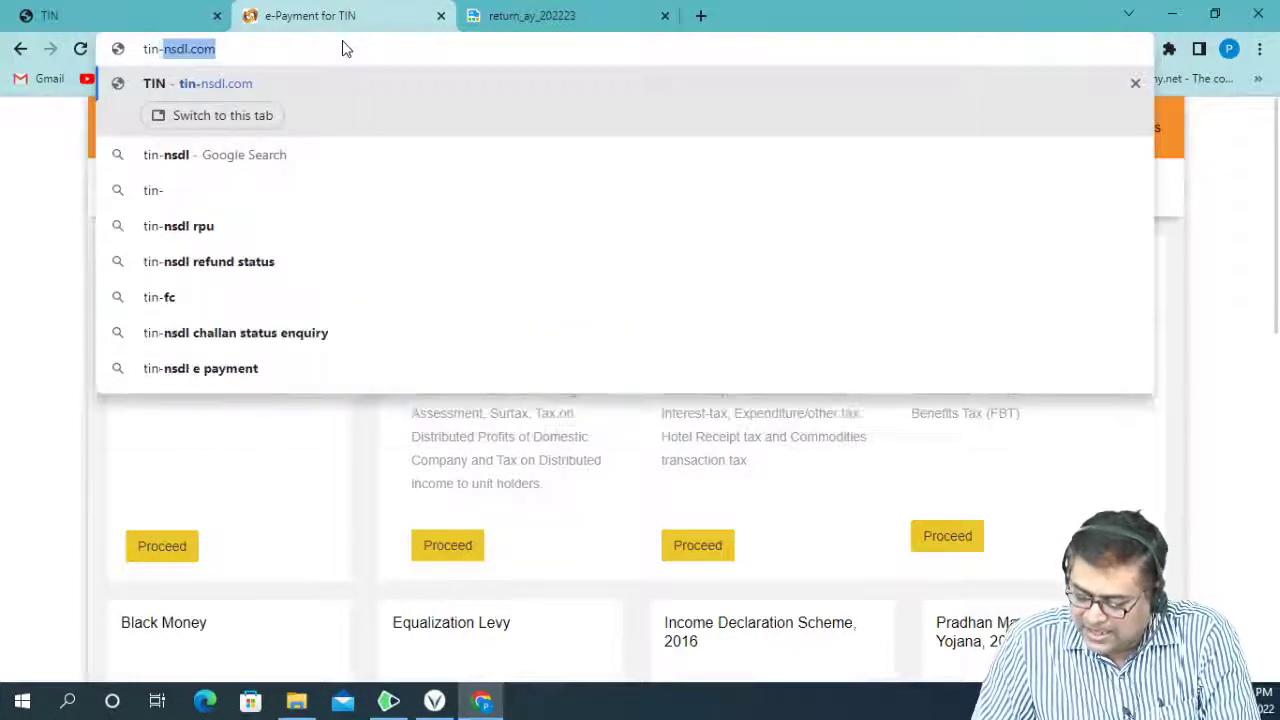
text(nsdl.co)
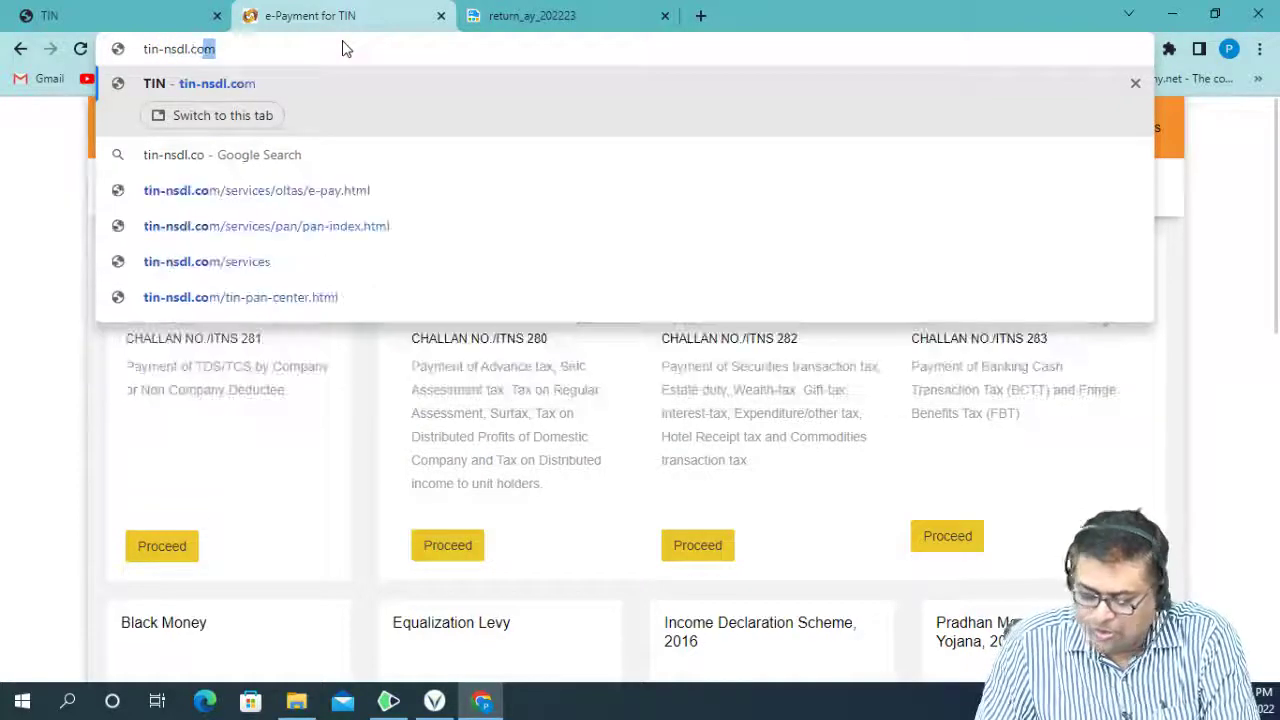
text(m)
key(Return)
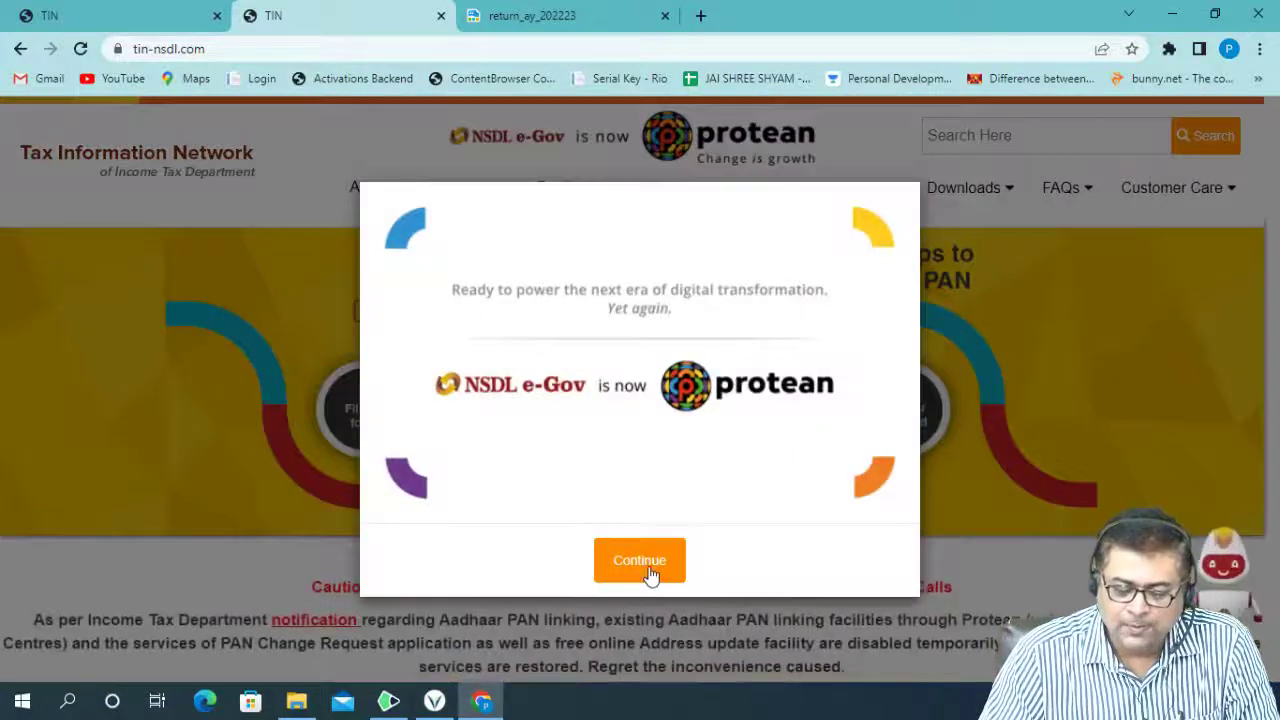
click(645, 560)
click(641, 518)
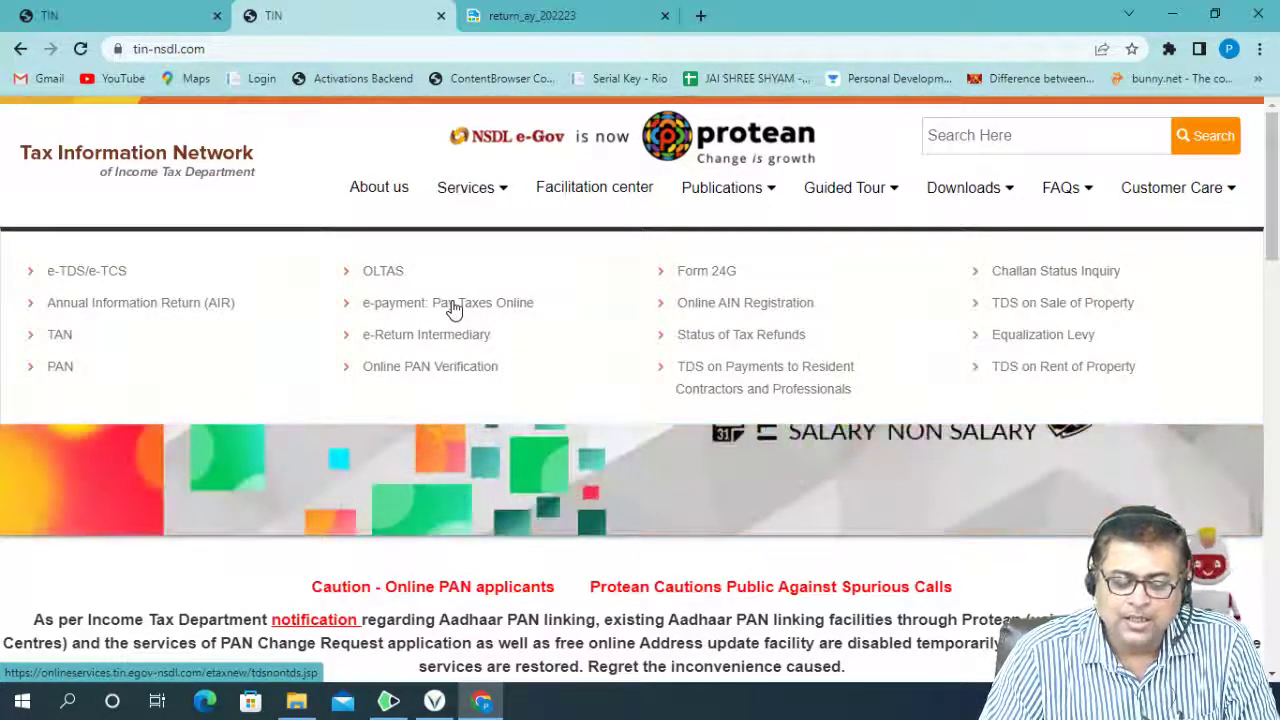
Step: Open Pay Taxes Online and start the ITNS 280 challan with Income Tax 0021 and Self Assessment 300
click(452, 305)
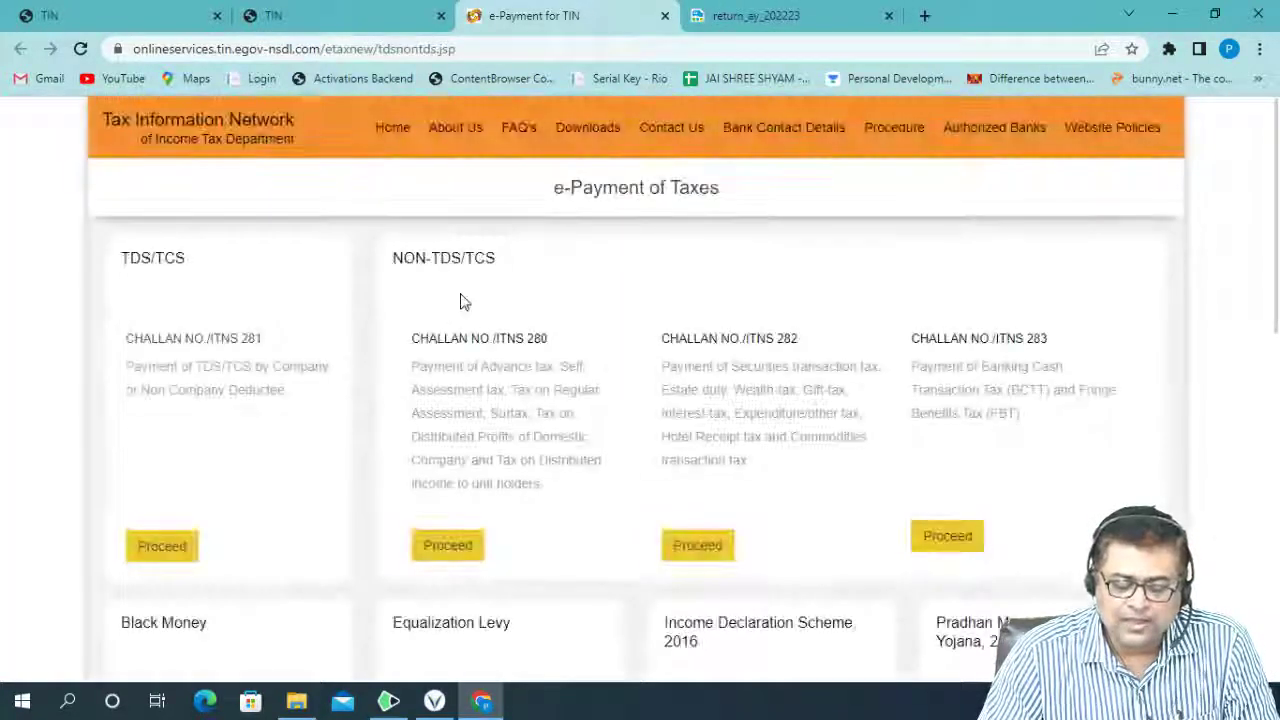
scroll(463, 305, down, 4)
scroll(468, 318, up, 4)
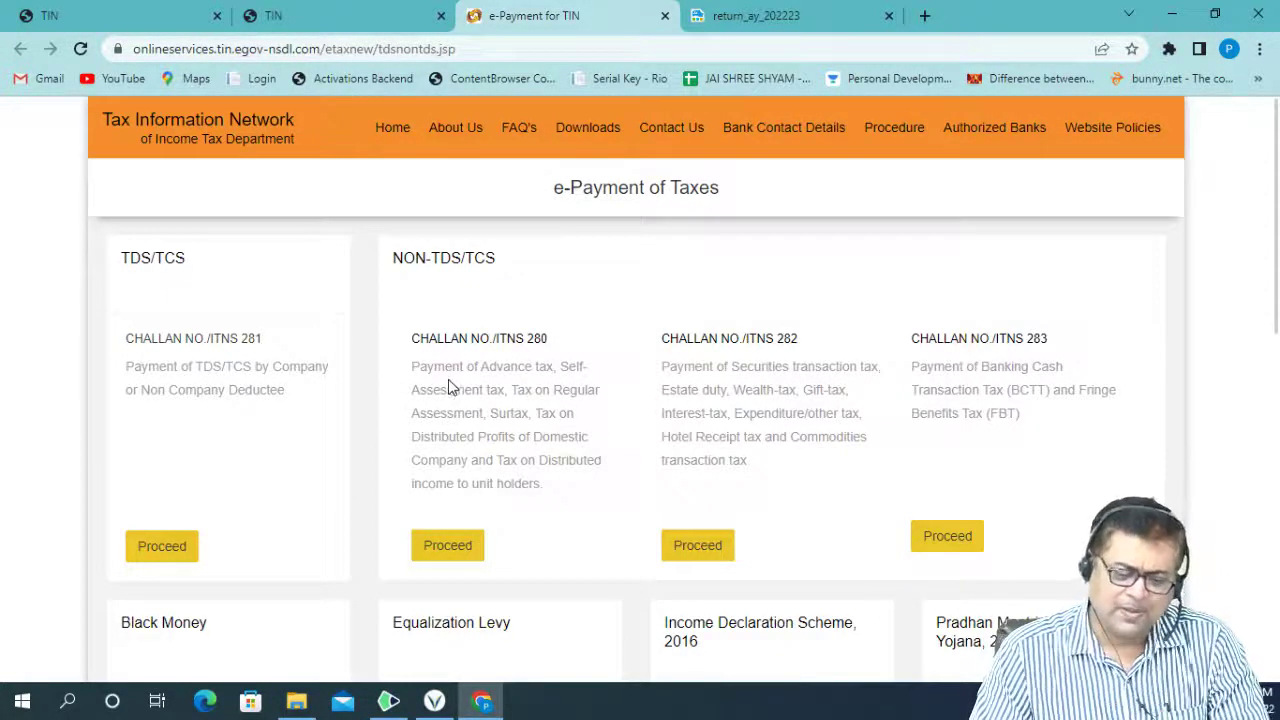
click(429, 547)
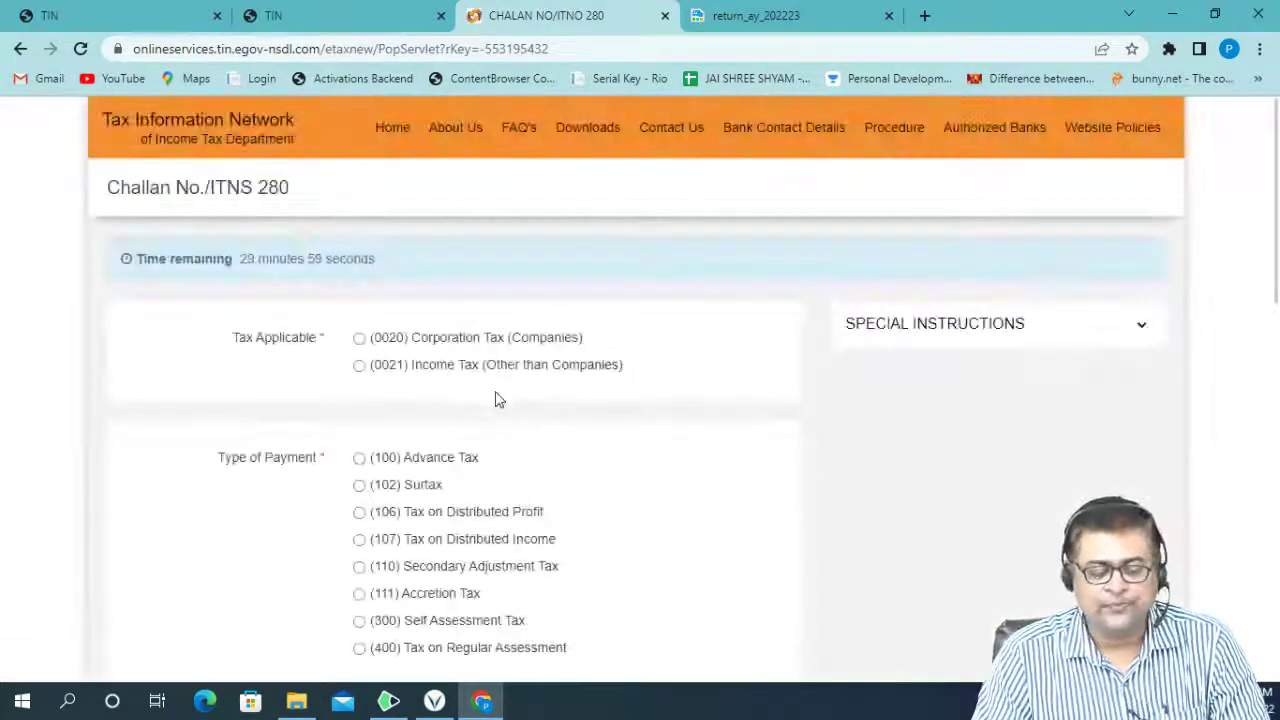
scroll(494, 390, down, 1)
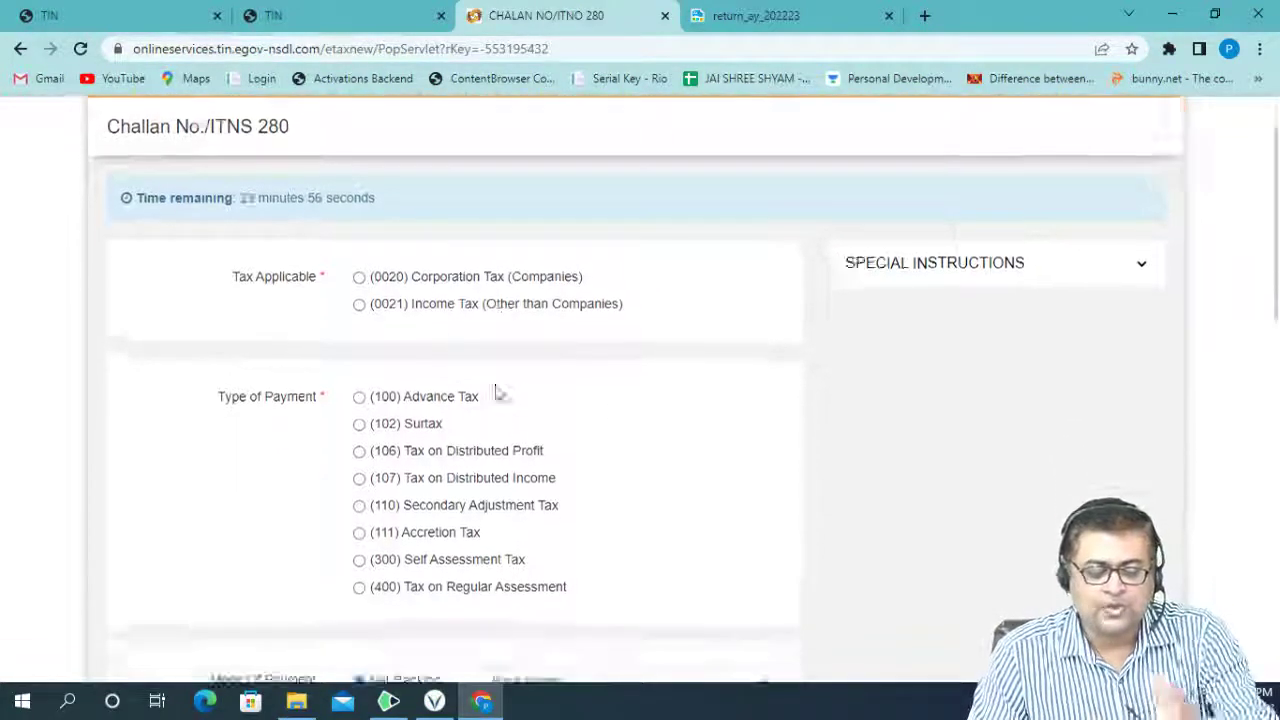
scroll(494, 390, down, 1)
scroll(494, 390, down, 3)
scroll(494, 390, down, 2)
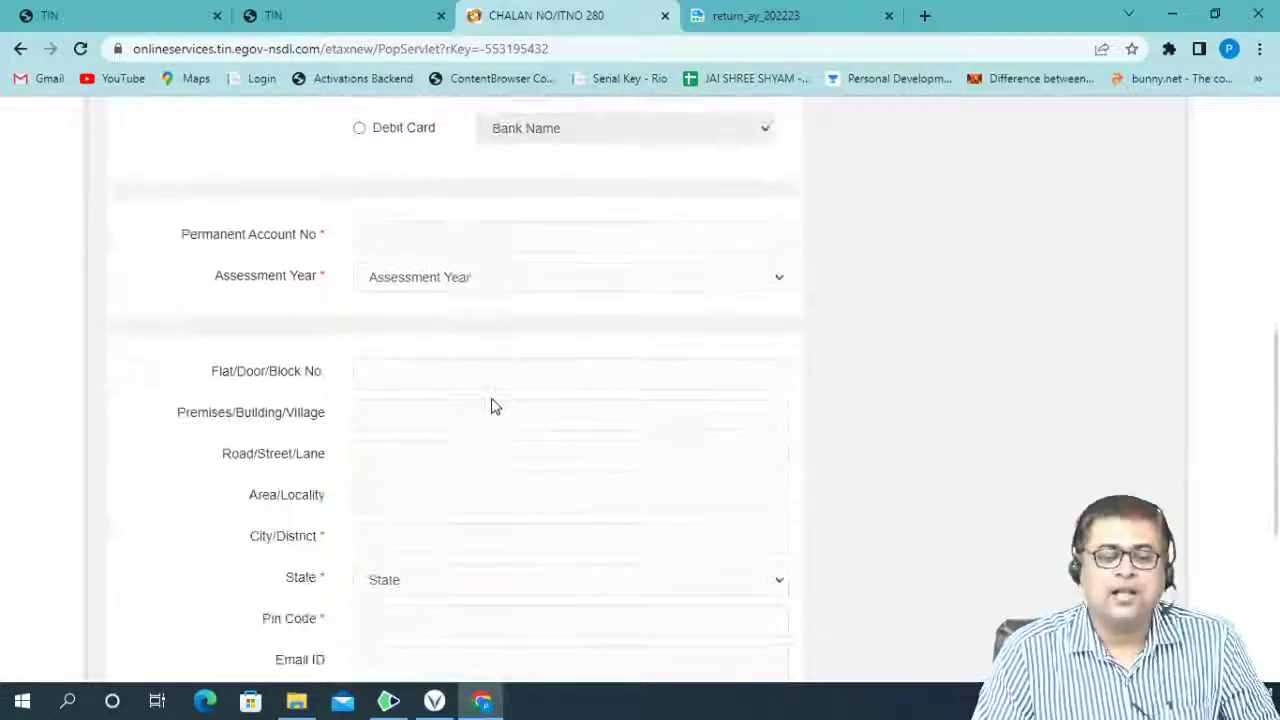
scroll(494, 390, up, 5)
scroll(494, 390, up, 2)
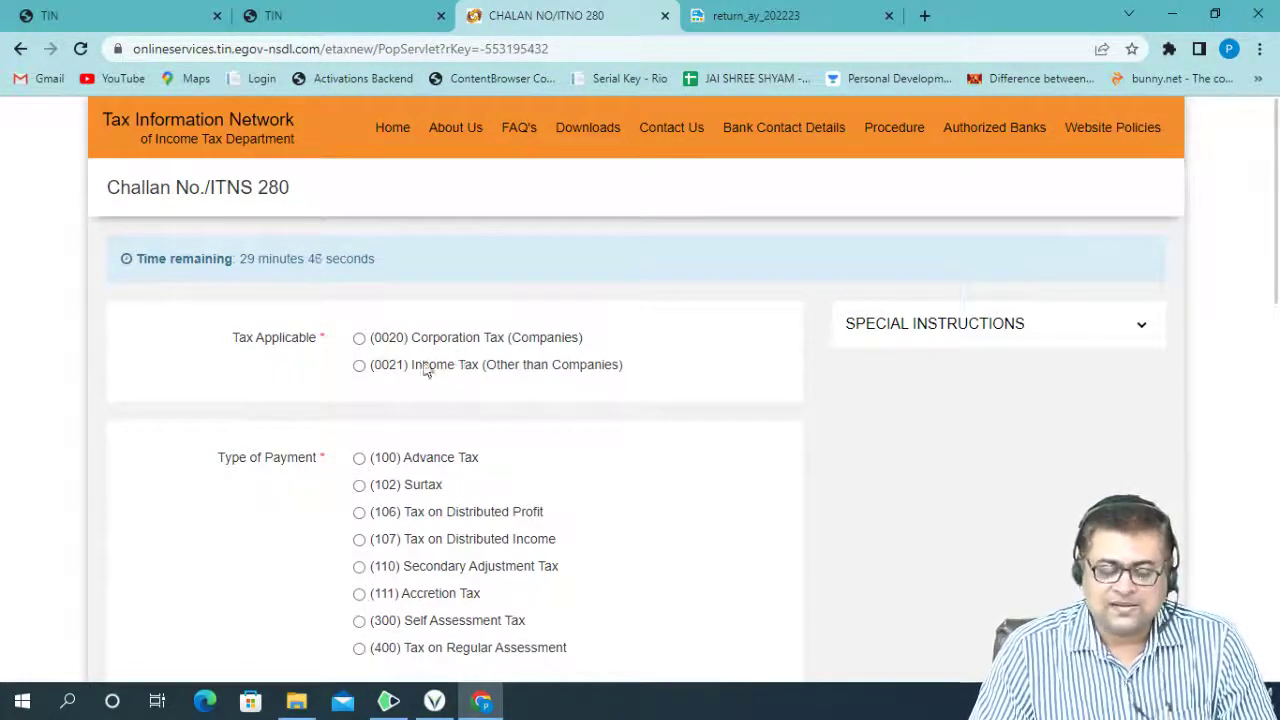
scroll(440, 390, down, 2)
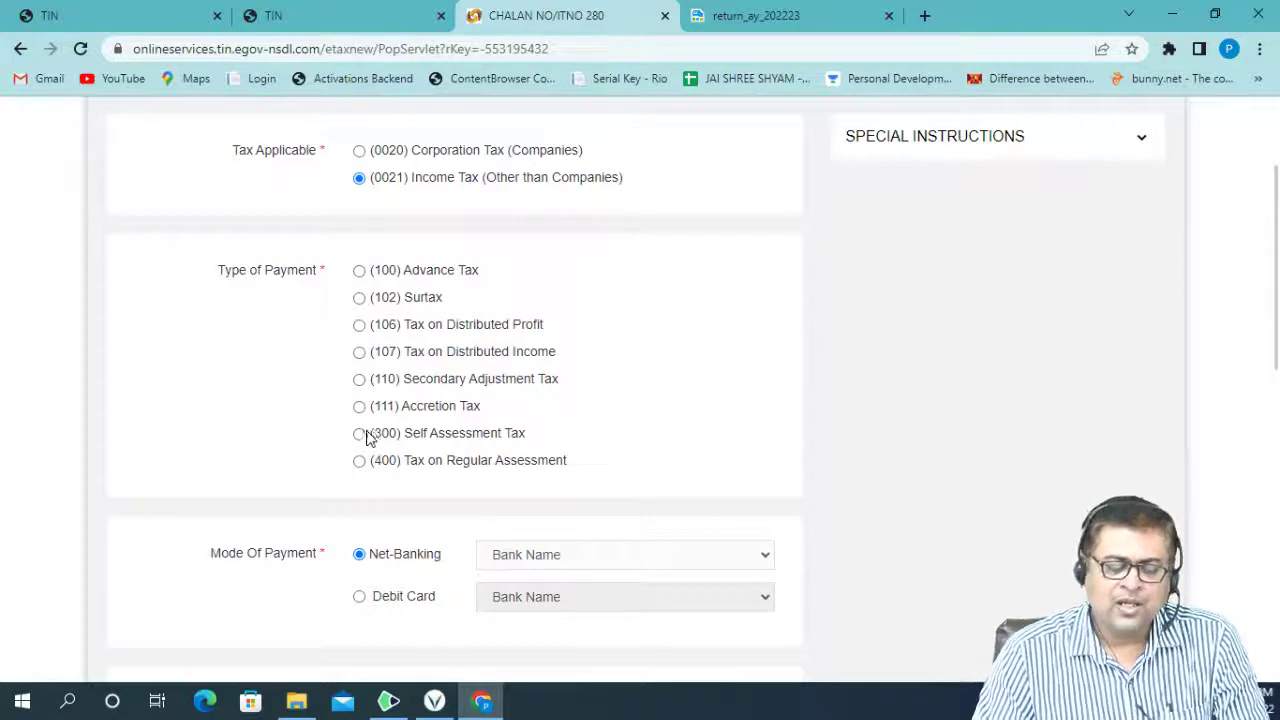
scroll(257, 420, down, 2)
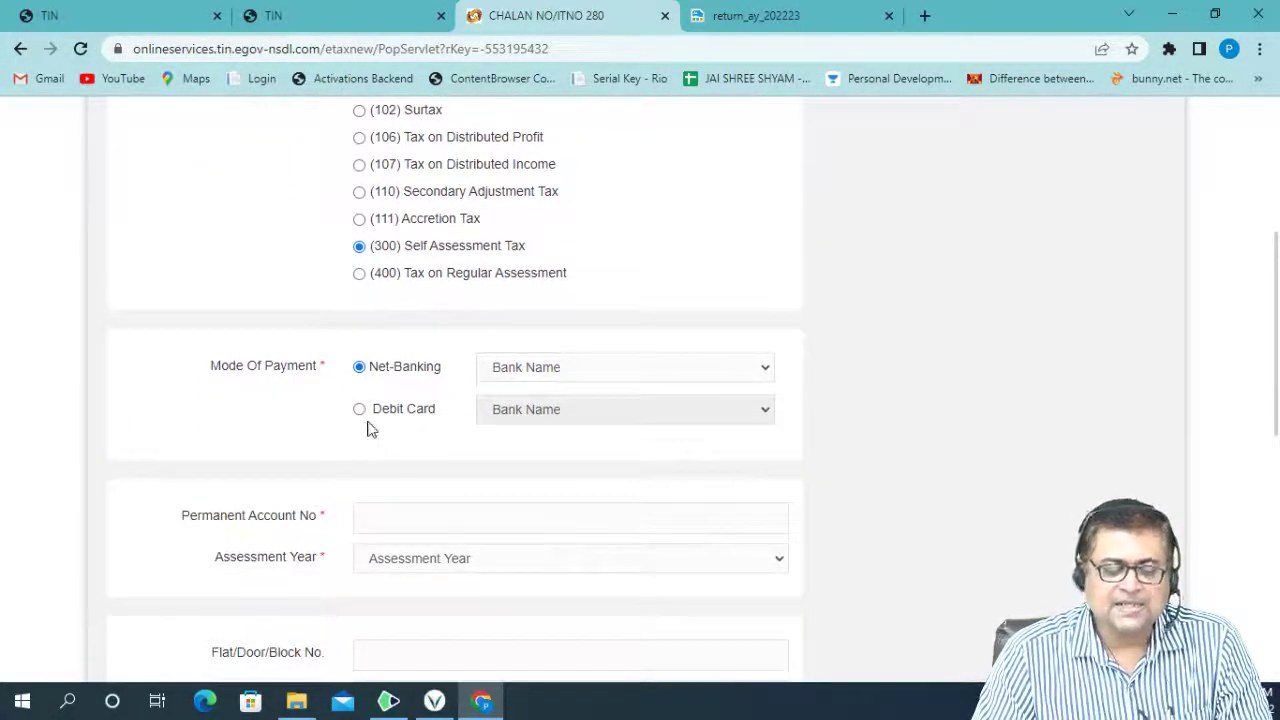
Step: Choose ICICI Bank for net-banking, select the PAN field, then go back to the whiteboard
click(558, 368)
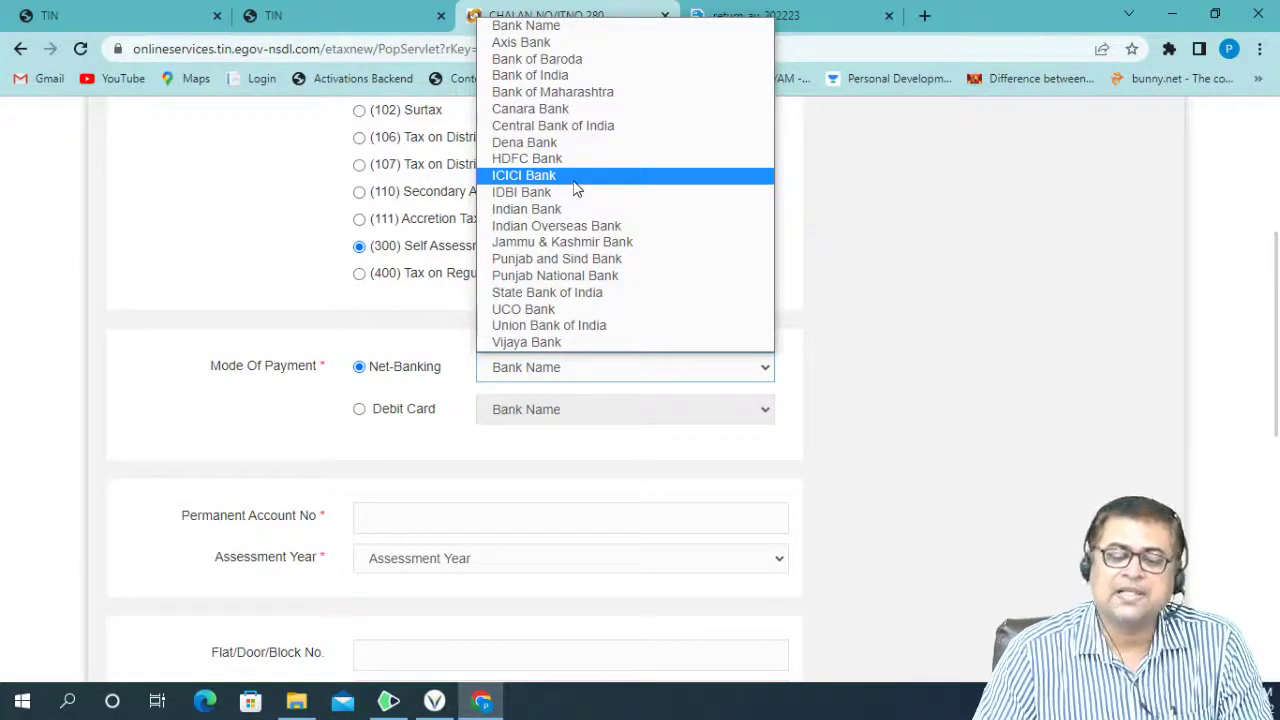
click(574, 180)
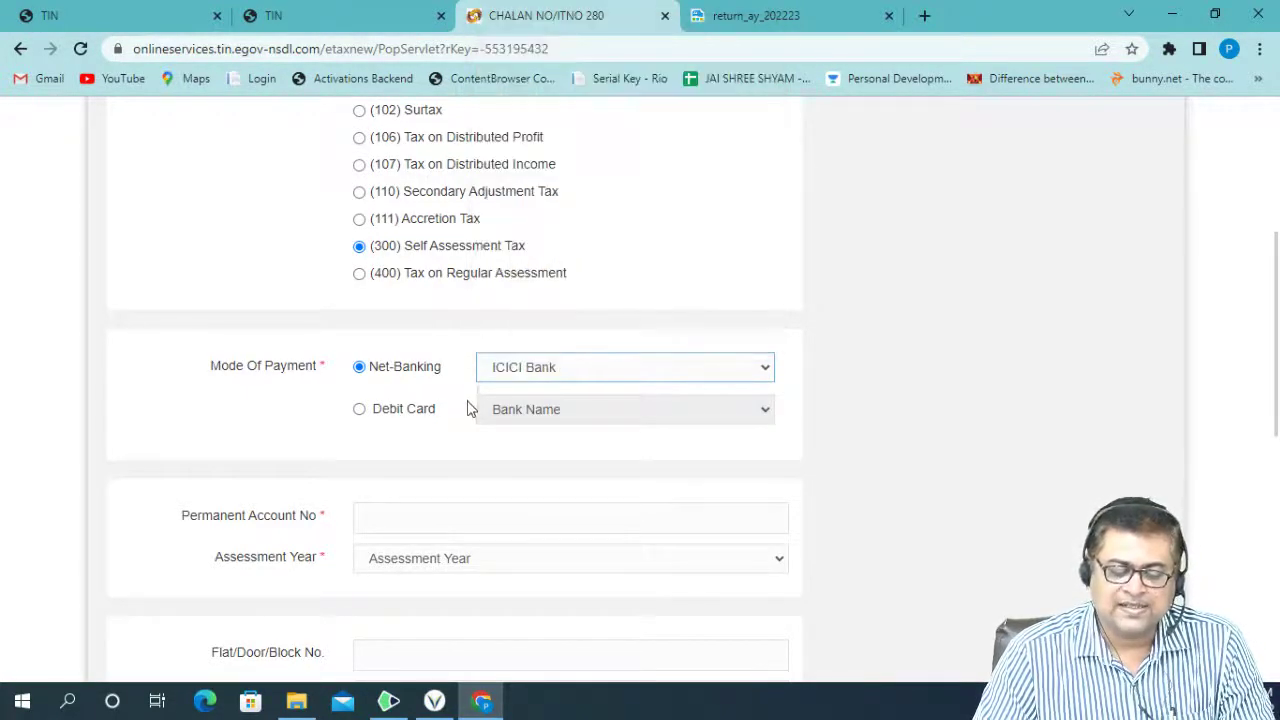
scroll(466, 412, down, 2)
click(385, 338)
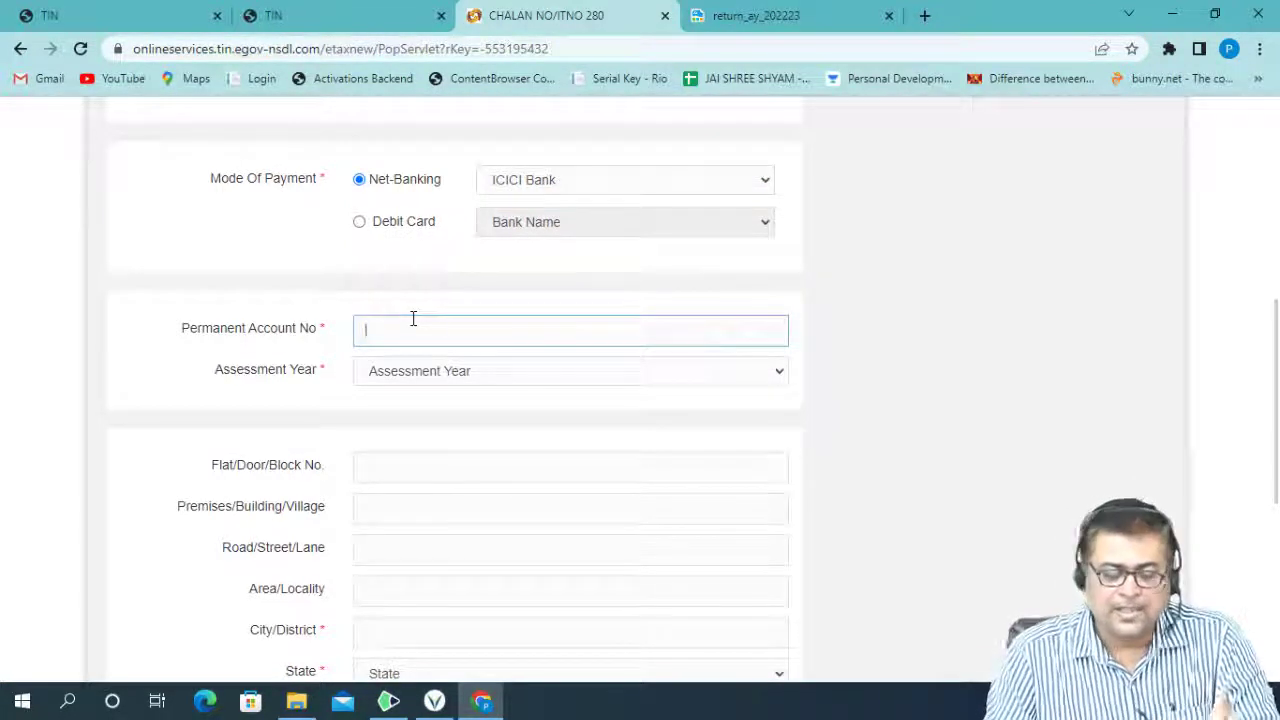
click(388, 701)
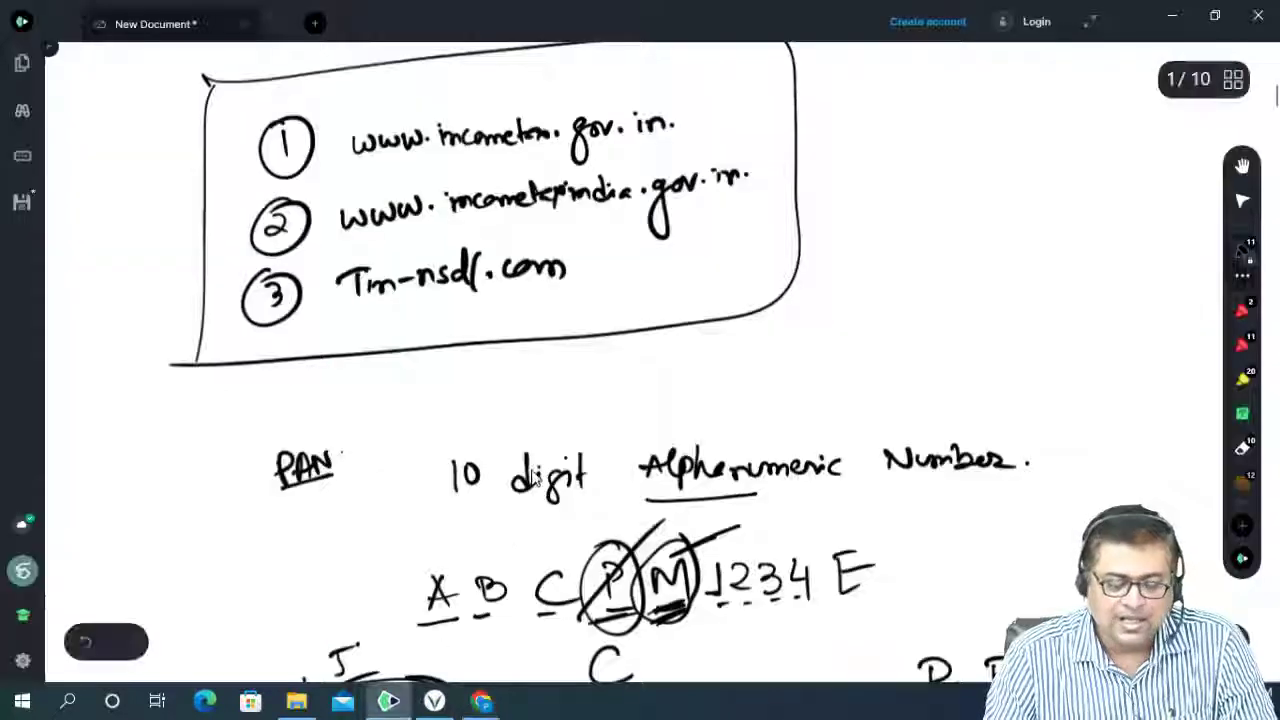
Step: Scroll past page 1's PAN notes to page 2's crossed-out sample PAN and 5+4+1 note
scroll(531, 478, down, 3)
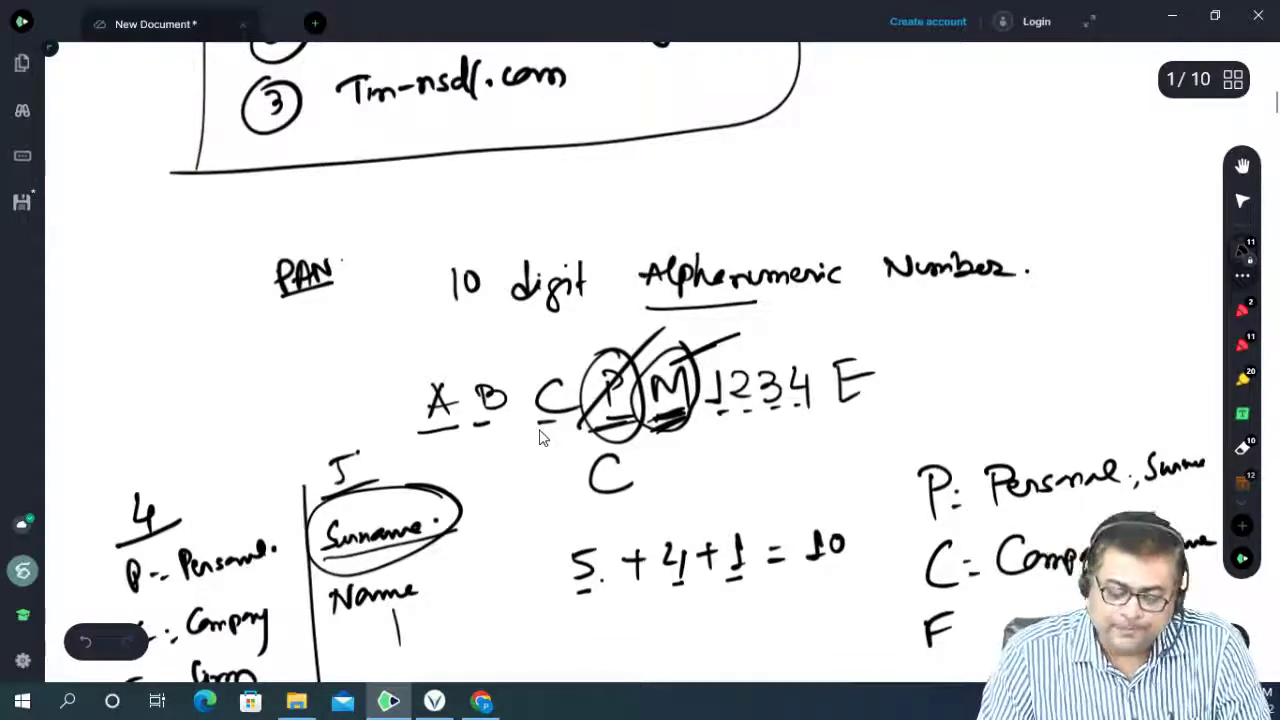
scroll(540, 435, down, 1)
scroll(540, 435, down, 2)
scroll(540, 435, up, 1)
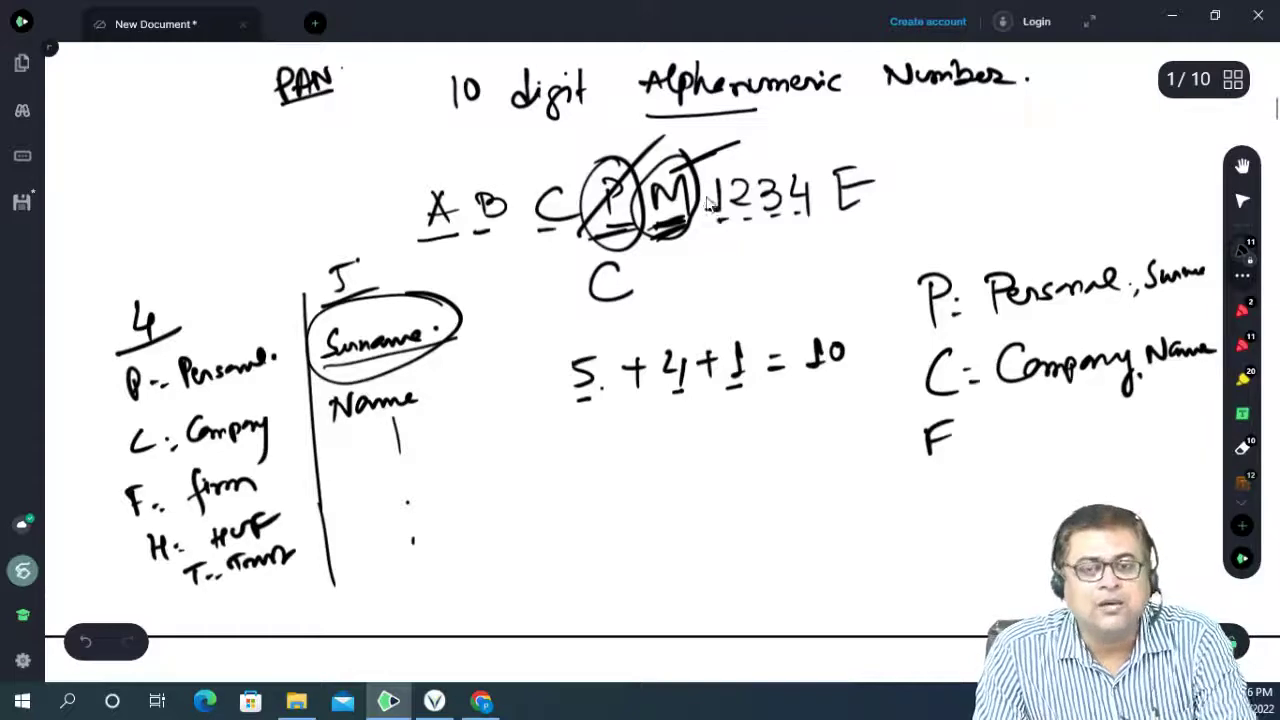
scroll(705, 213, down, 5)
Step: Scroll down to the BSR Code / Sr. No. list, then switch to the challan in Chrome
scroll(705, 213, down, 3)
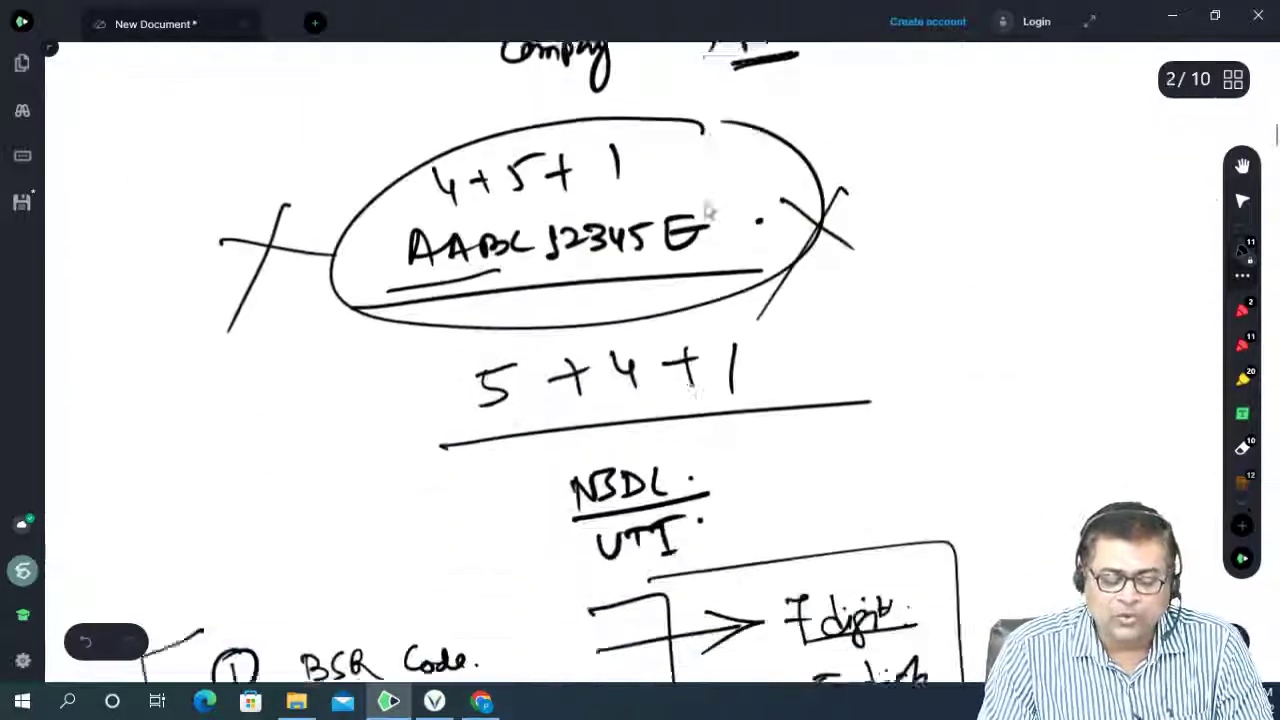
scroll(705, 212, down, 3)
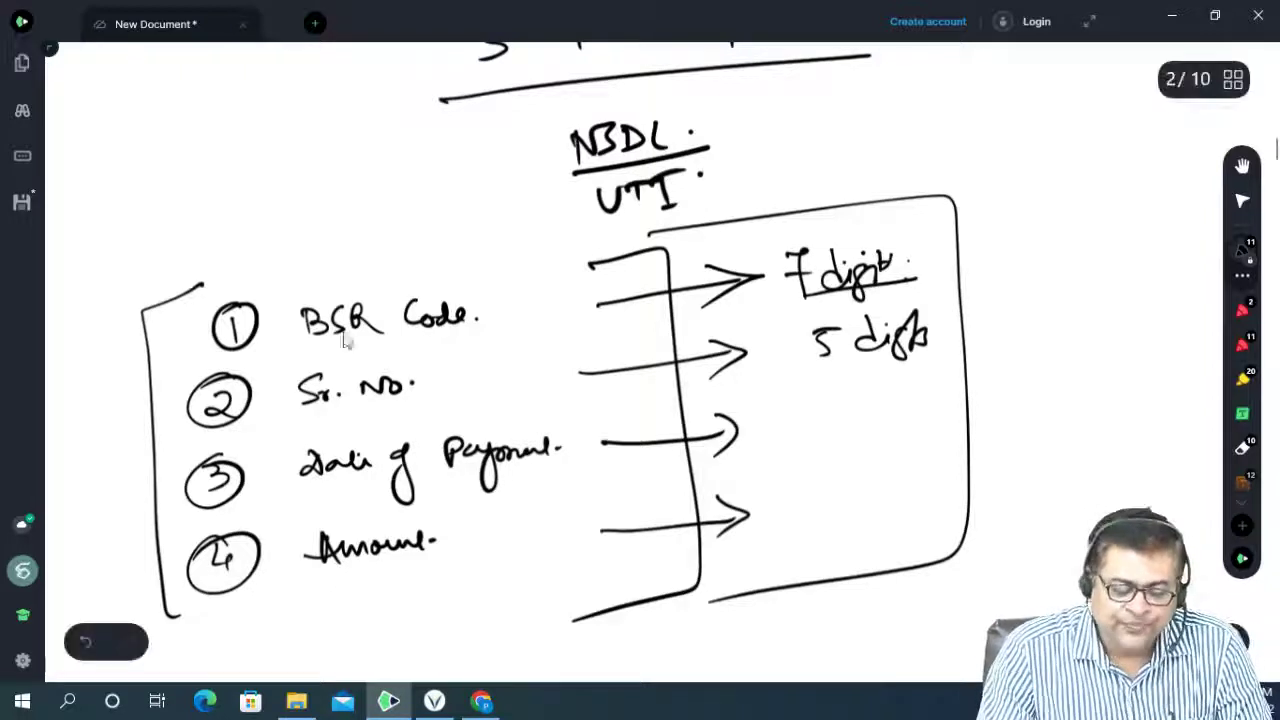
click(481, 700)
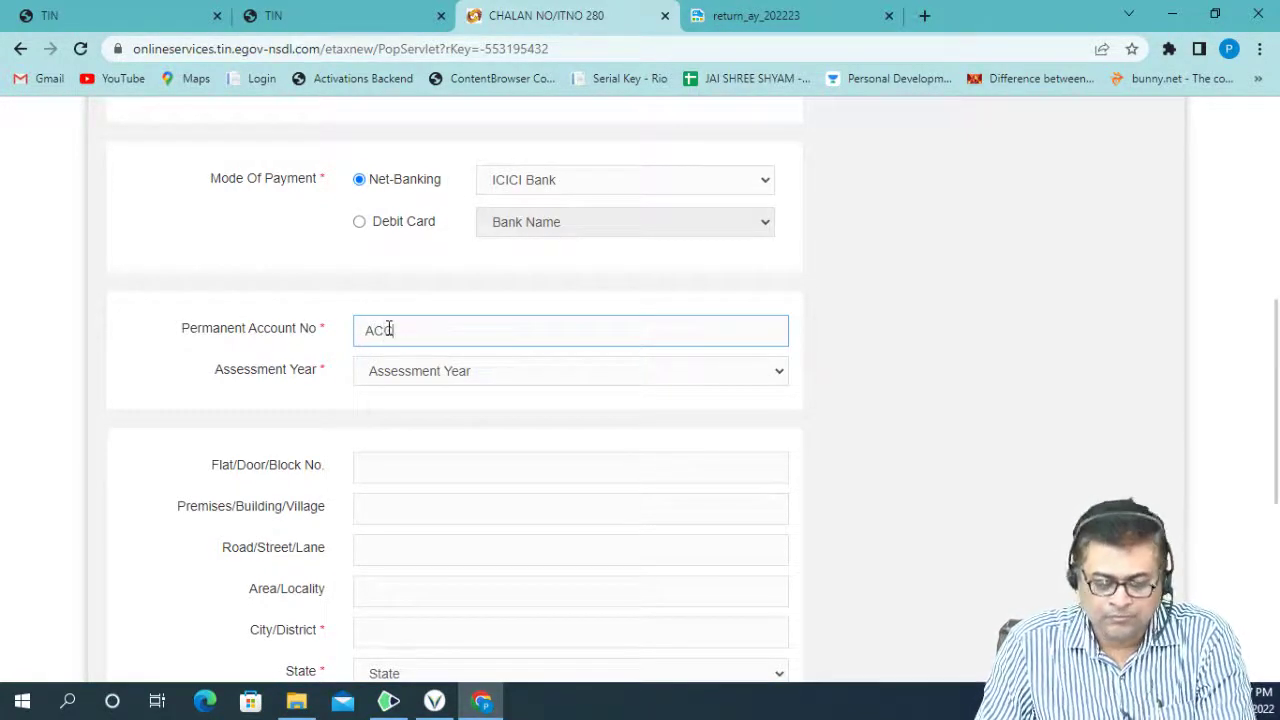
Step: Finish typing the taxpayer's PAN and choose assessment year 2022-23
text(P)
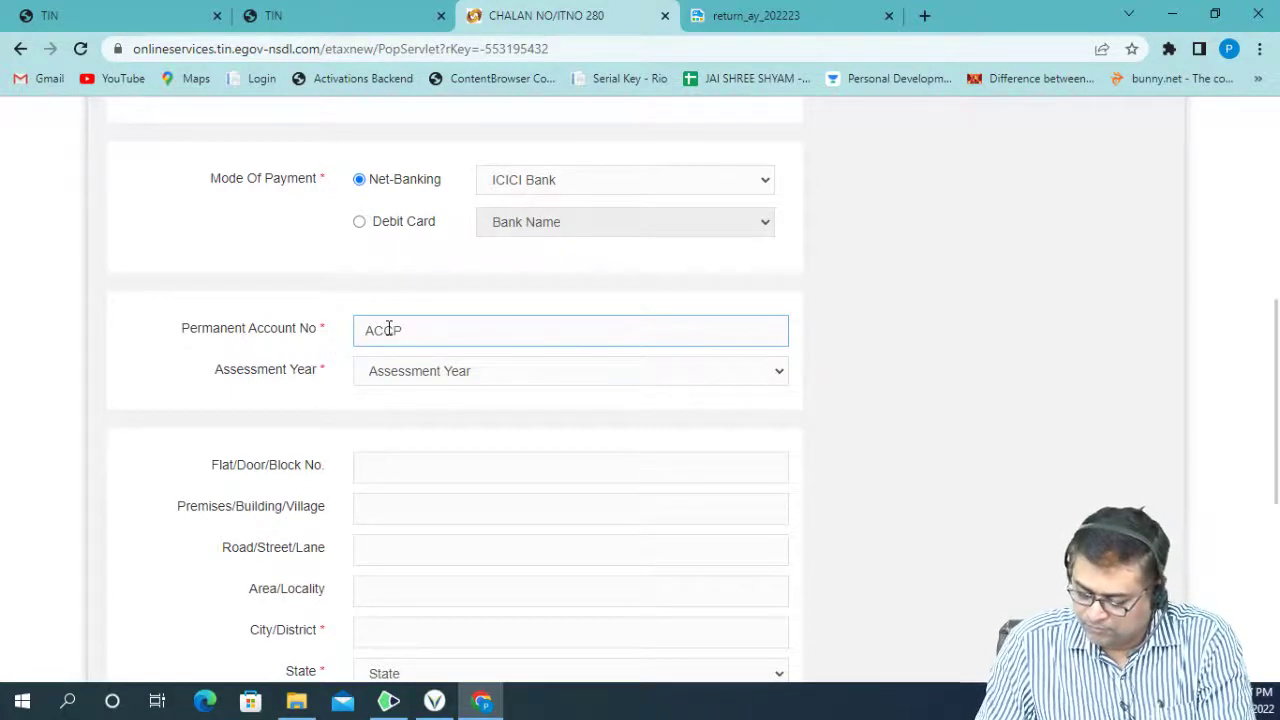
text(U1123K)
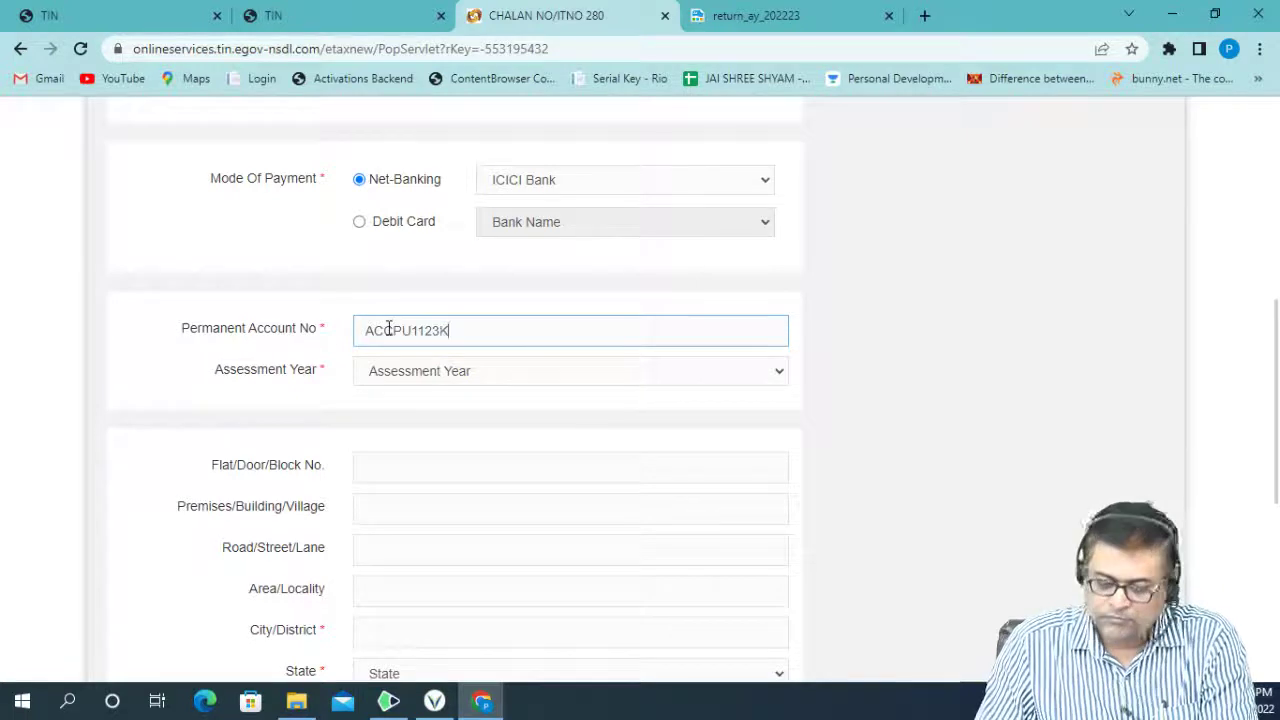
click(395, 376)
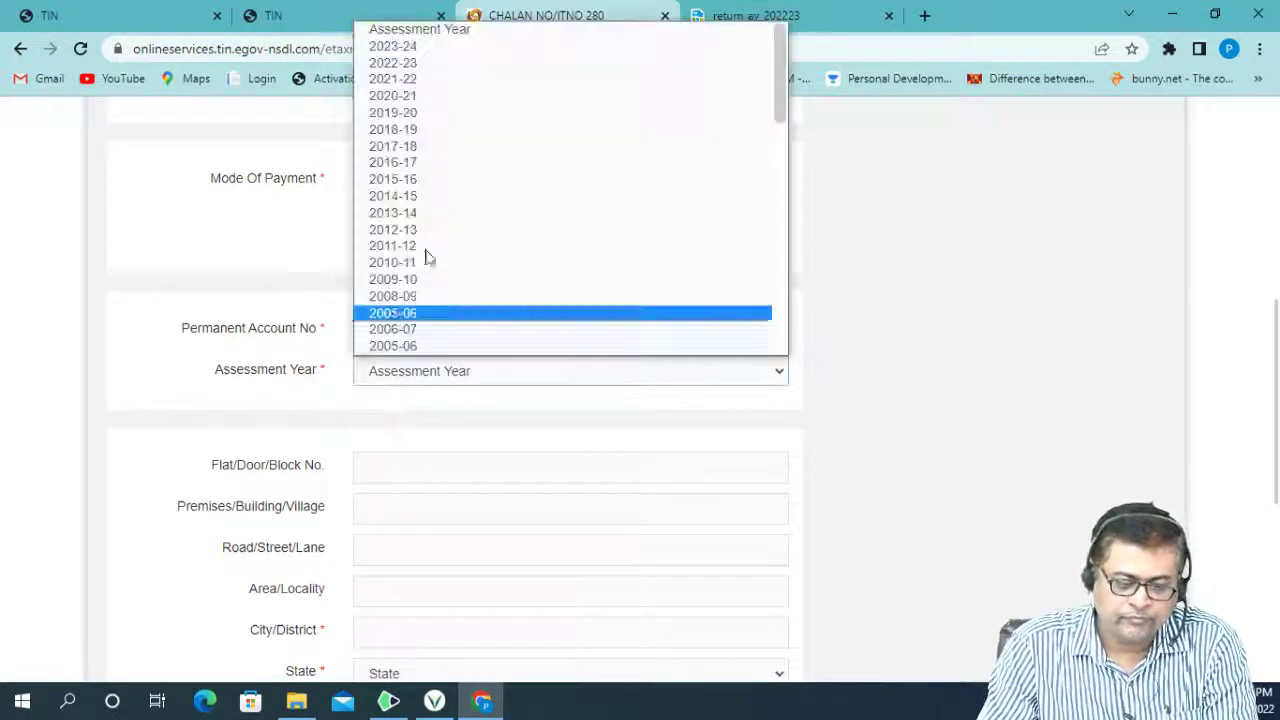
click(438, 64)
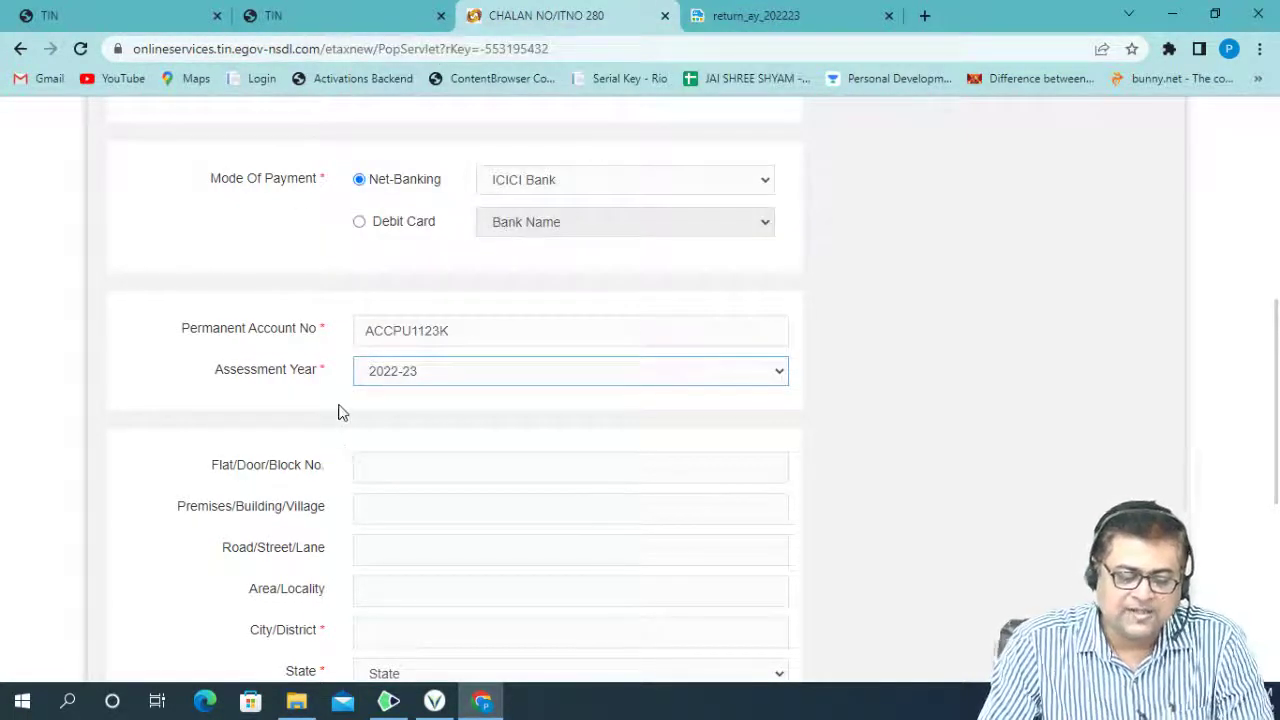
scroll(340, 410, down, 1)
Step: Enter the flat number and autofill road, city, state and pin code from a saved address
scroll(355, 411, down, 2)
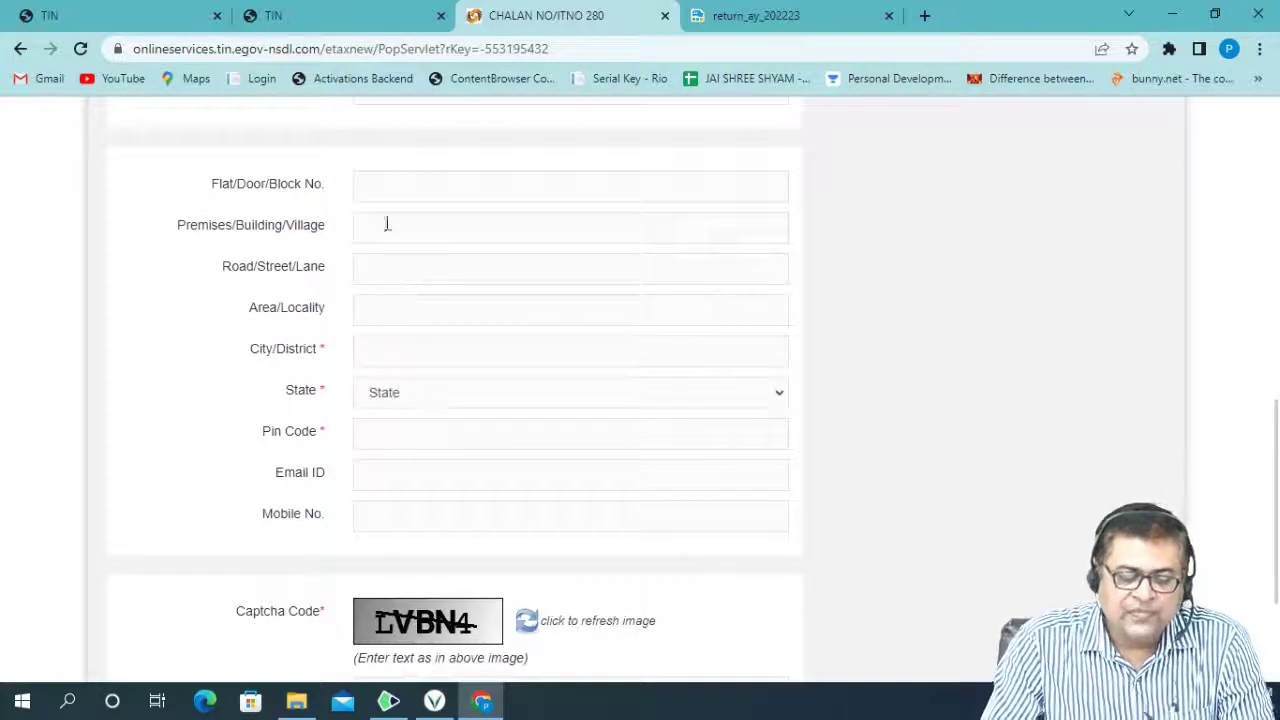
click(368, 183)
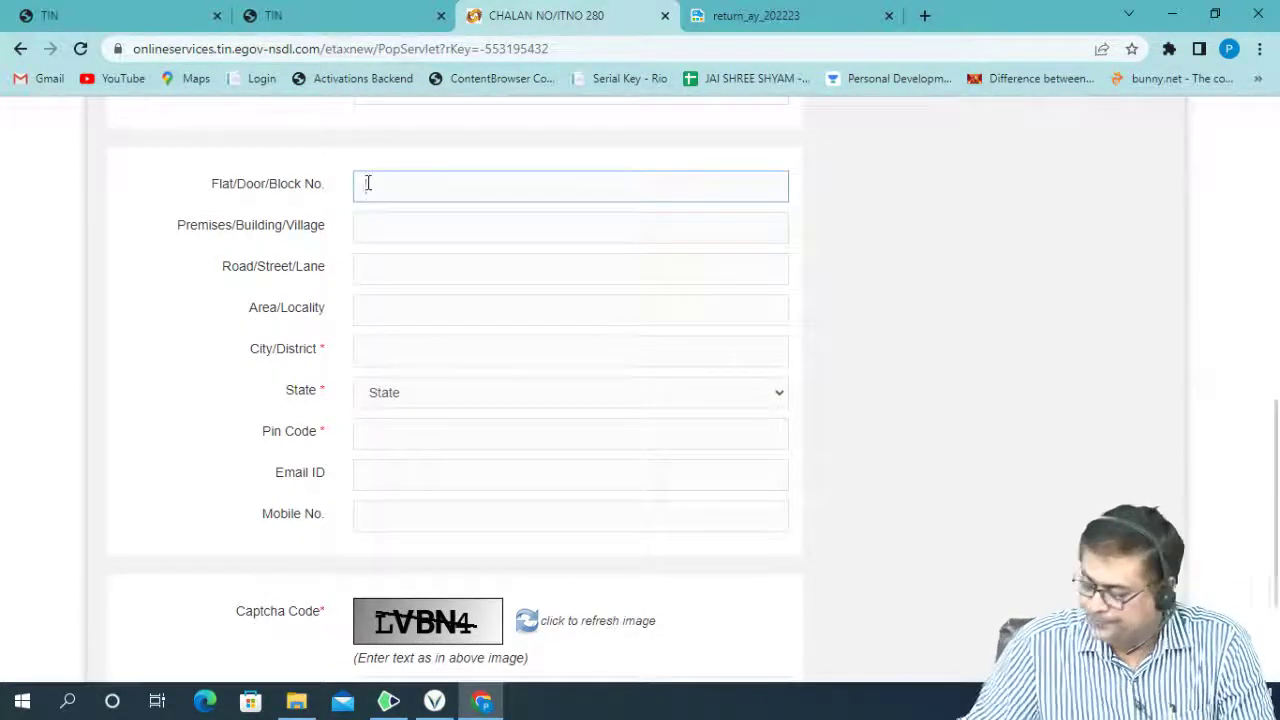
text(123)
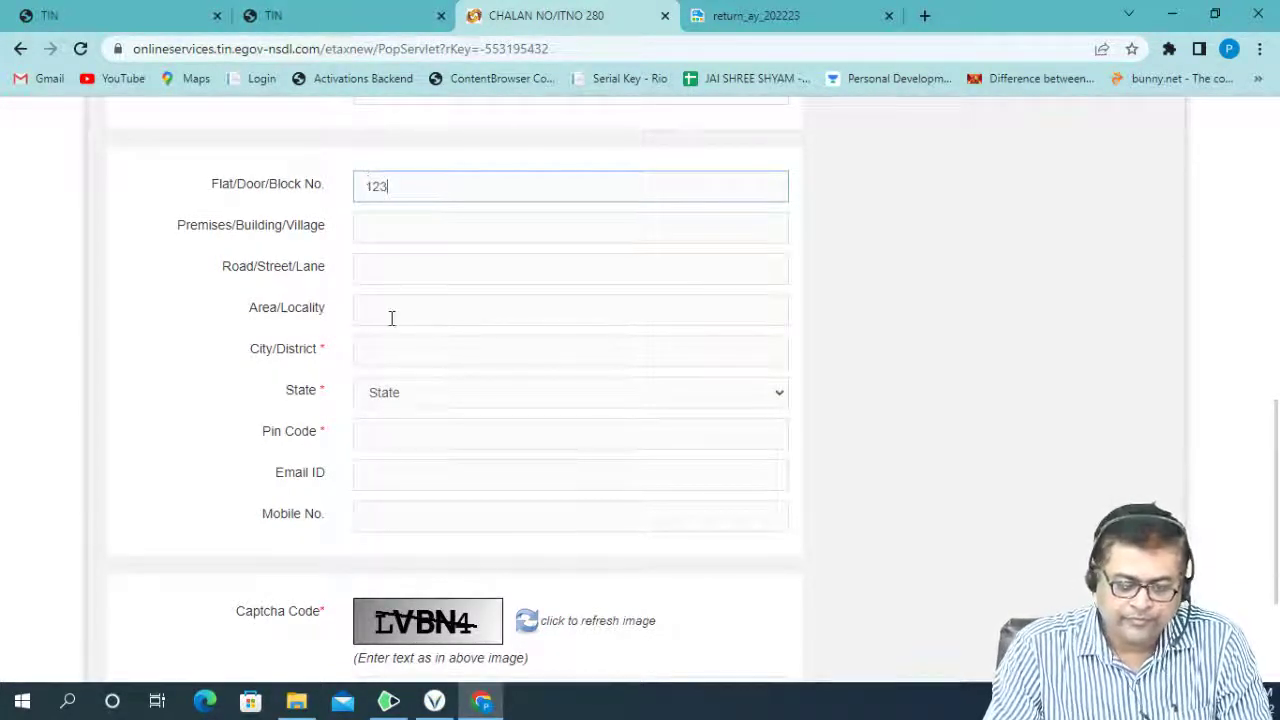
click(391, 314)
click(390, 265)
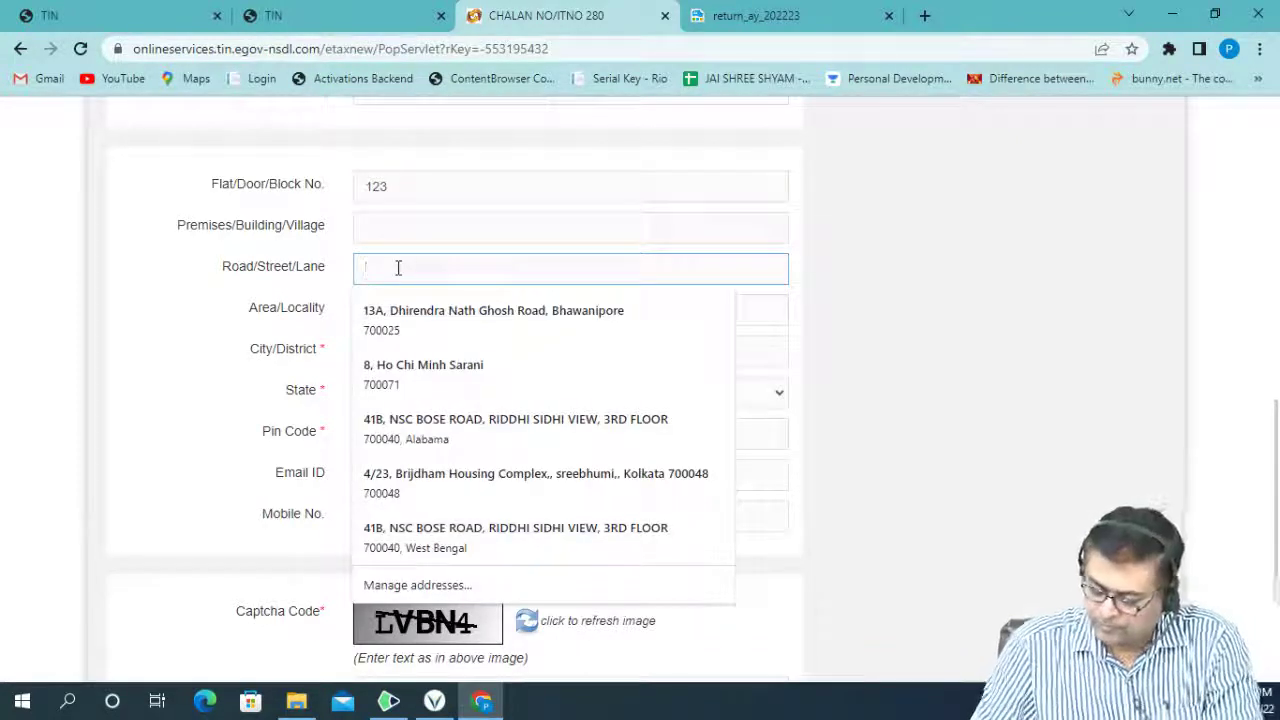
click(423, 330)
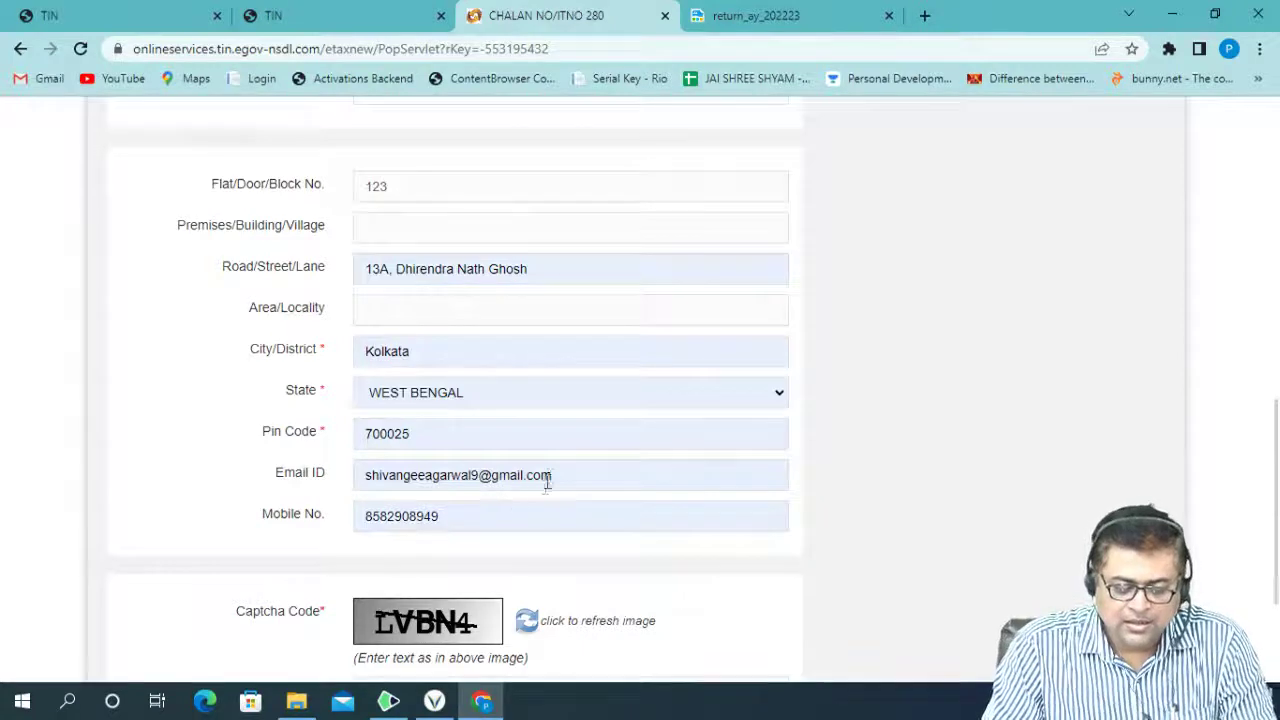
Step: Clear the autofilled Email ID and Mobile No. fields
drag(548, 476, 314, 462)
key(BackSpace)
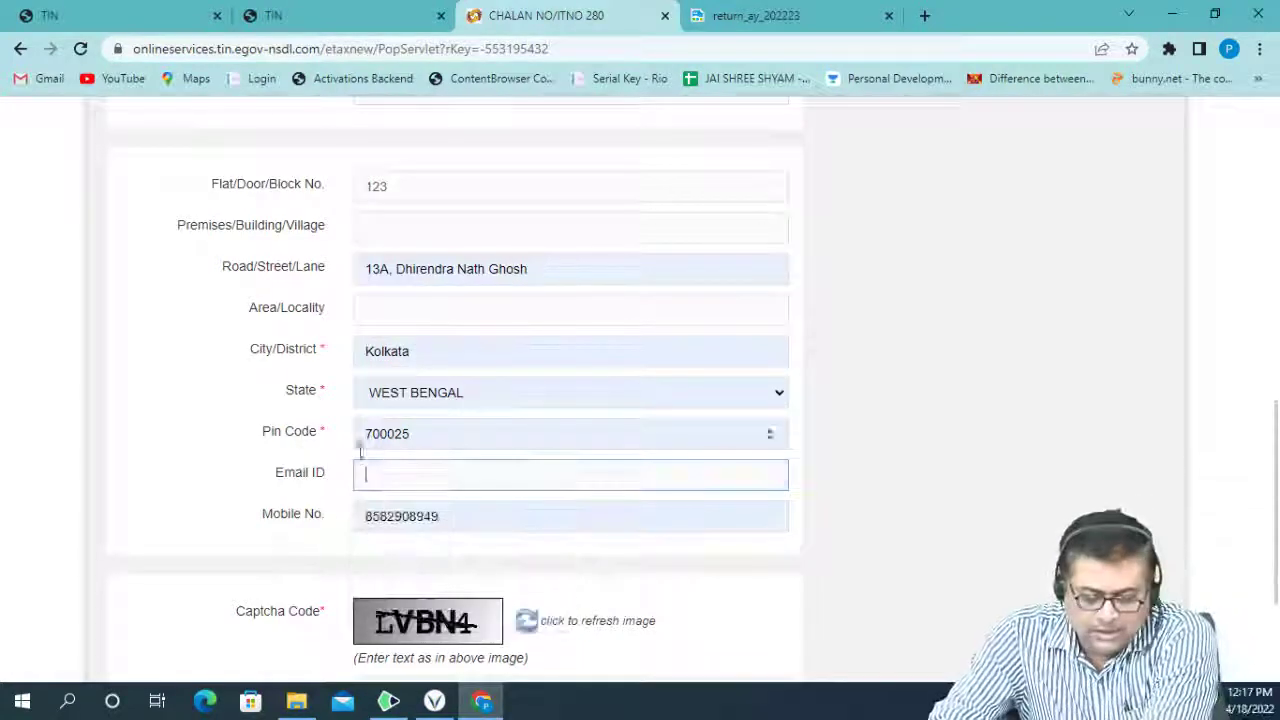
drag(470, 517, 330, 515)
key(BackSpace)
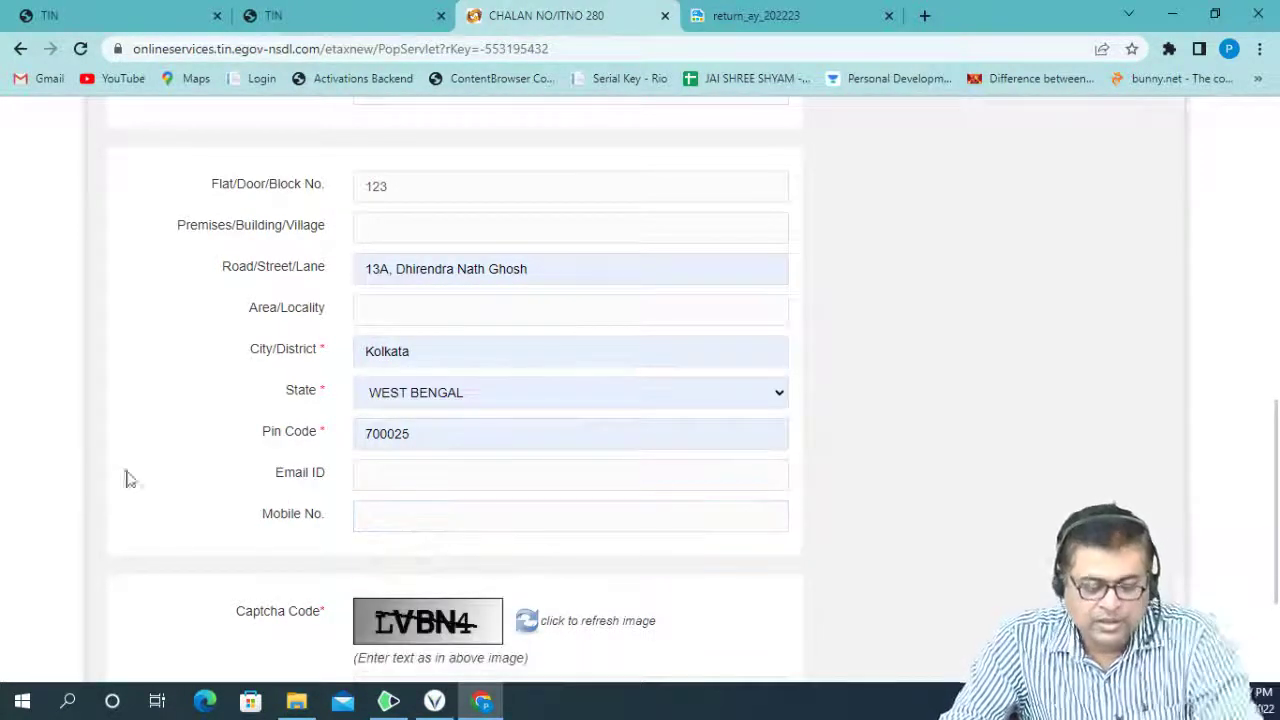
scroll(277, 497, down, 2)
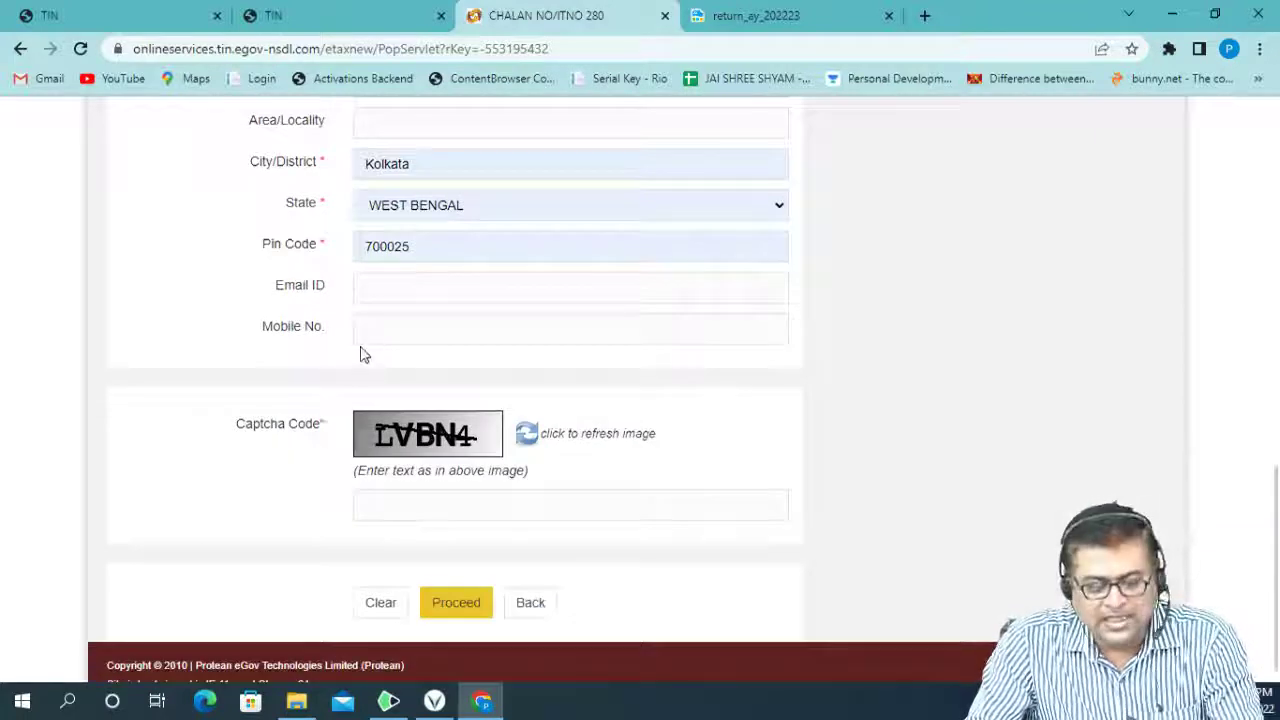
Step: Enter the captcha text 'l4' and submit the challan form
scroll(358, 344, down, 1)
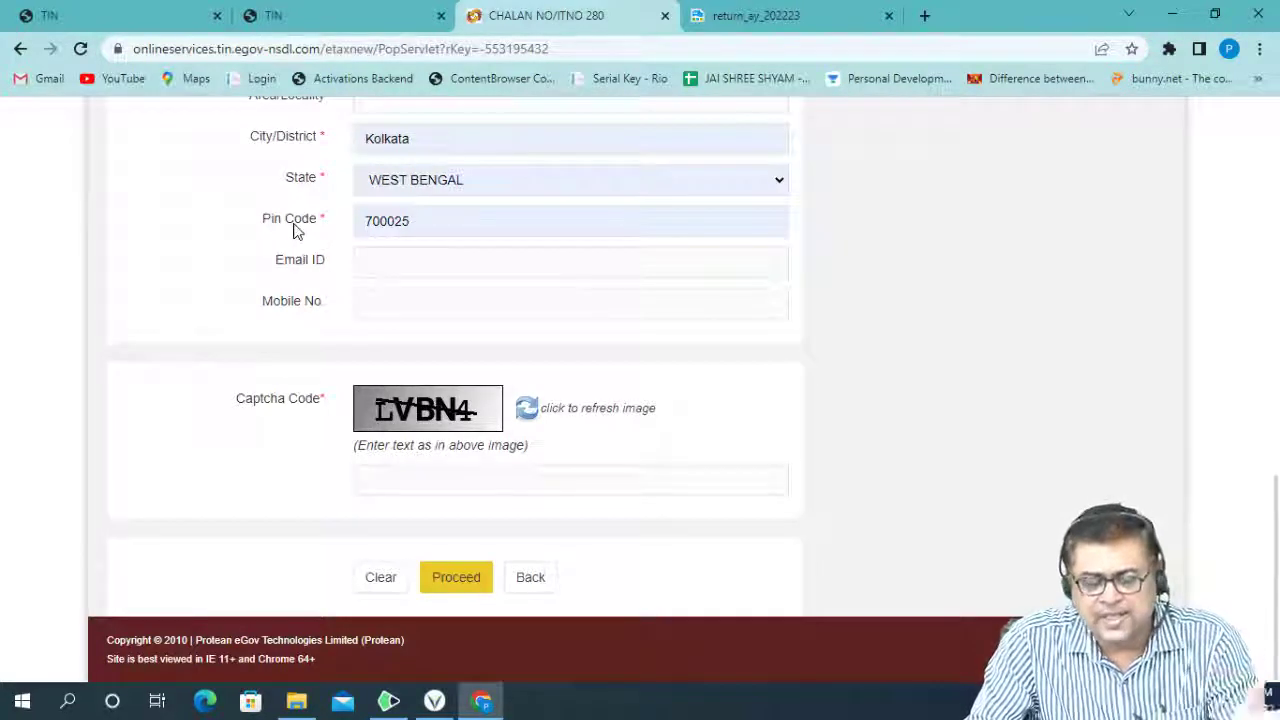
click(432, 476)
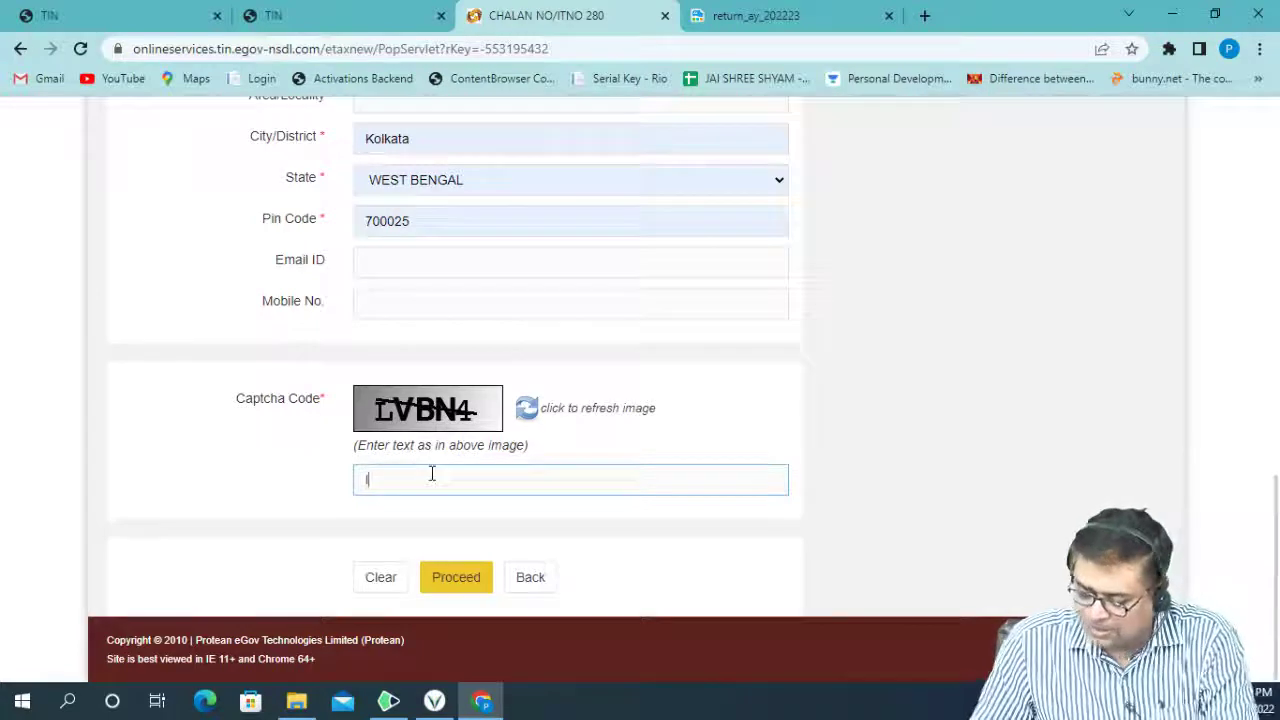
text(l)
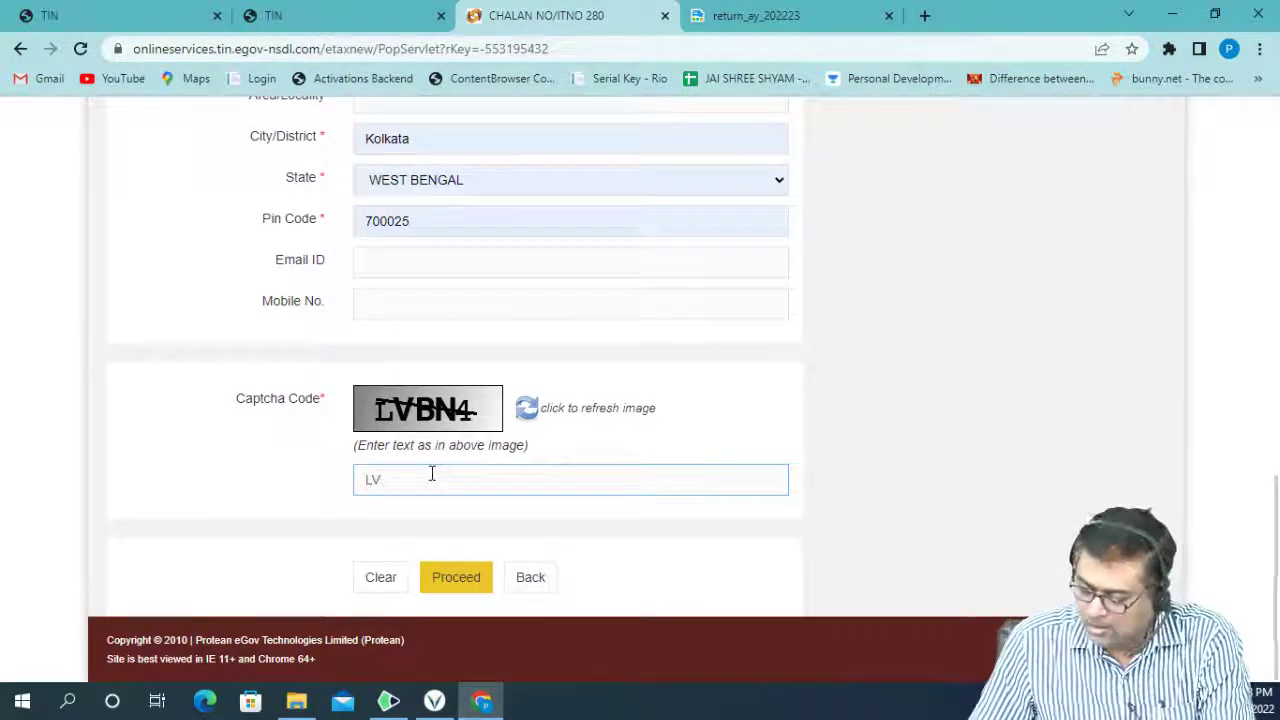
text(4)
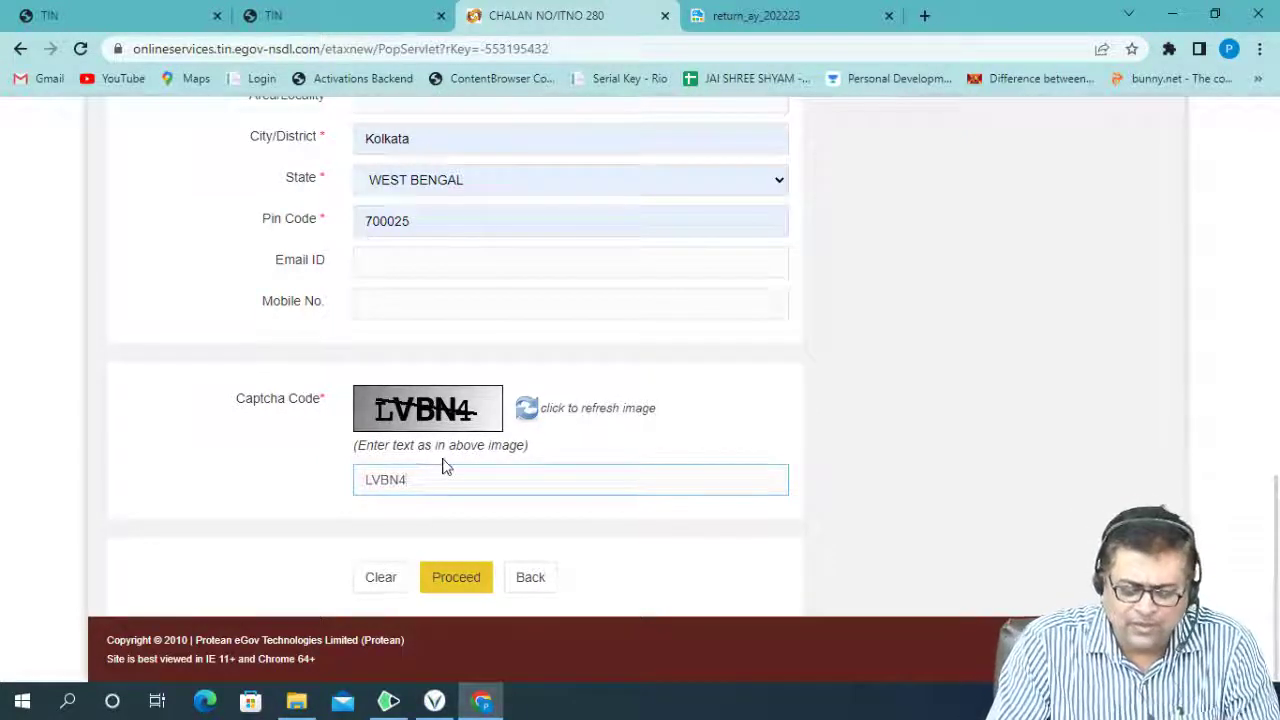
click(457, 584)
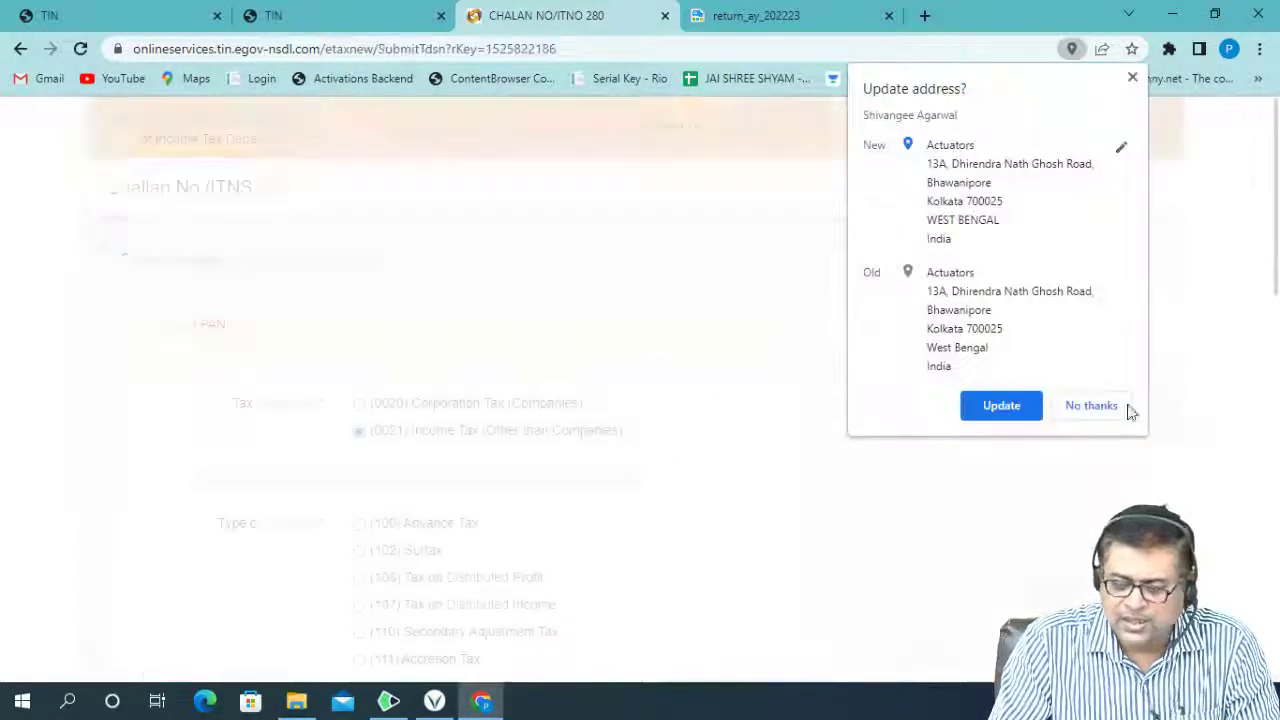
Step: Decline Chrome's address-update offer and find the PAN field, now blank and flagged 'Invalid PAN'
click(1090, 405)
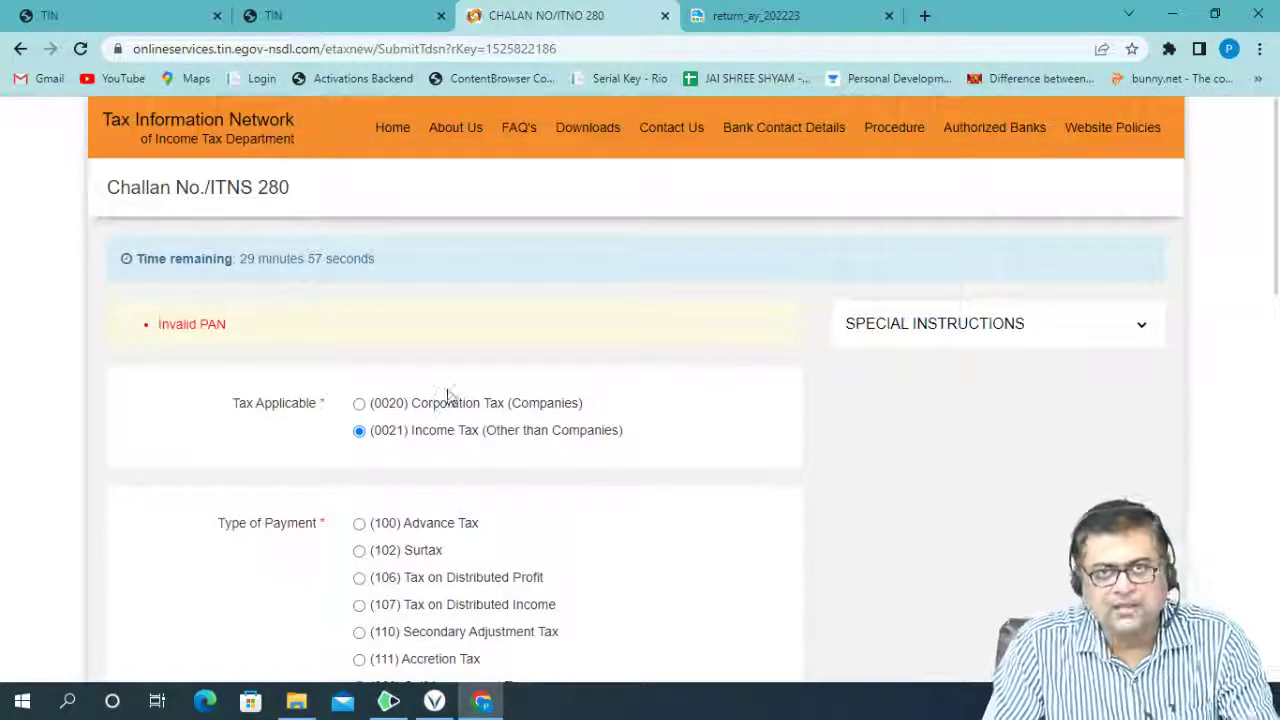
scroll(449, 398, down, 2)
scroll(457, 397, down, 2)
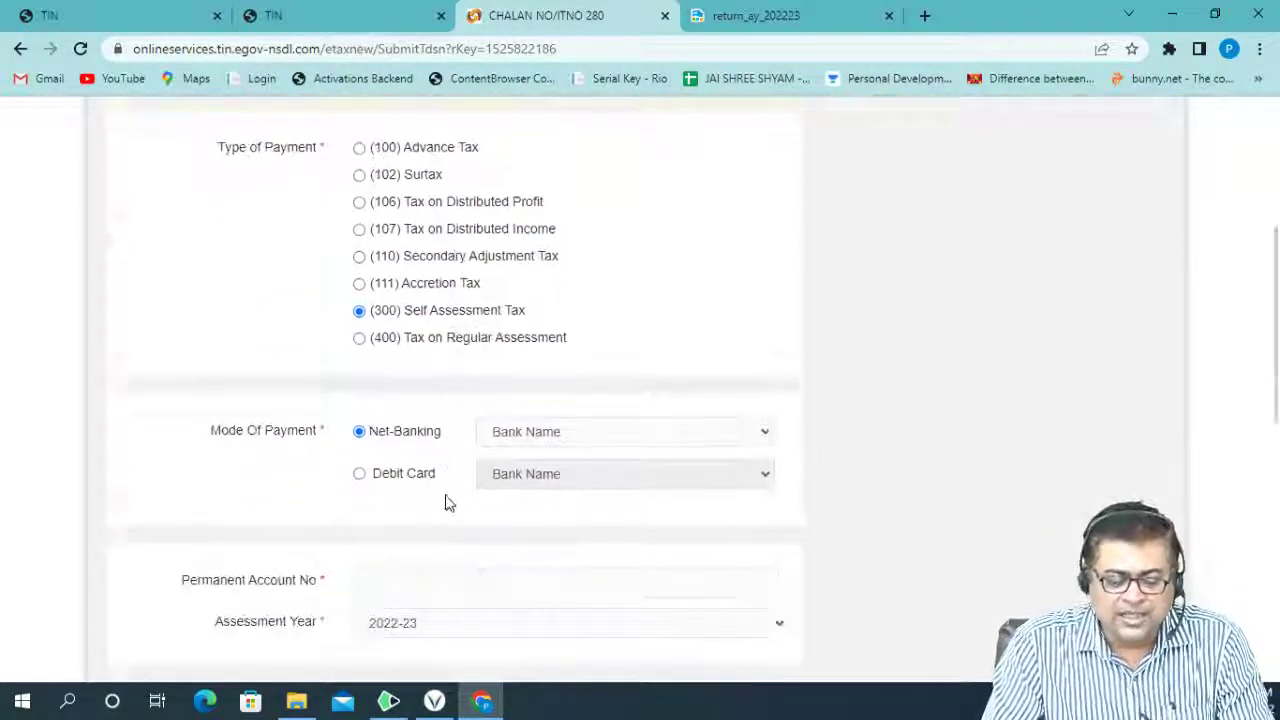
scroll(446, 503, down, 2)
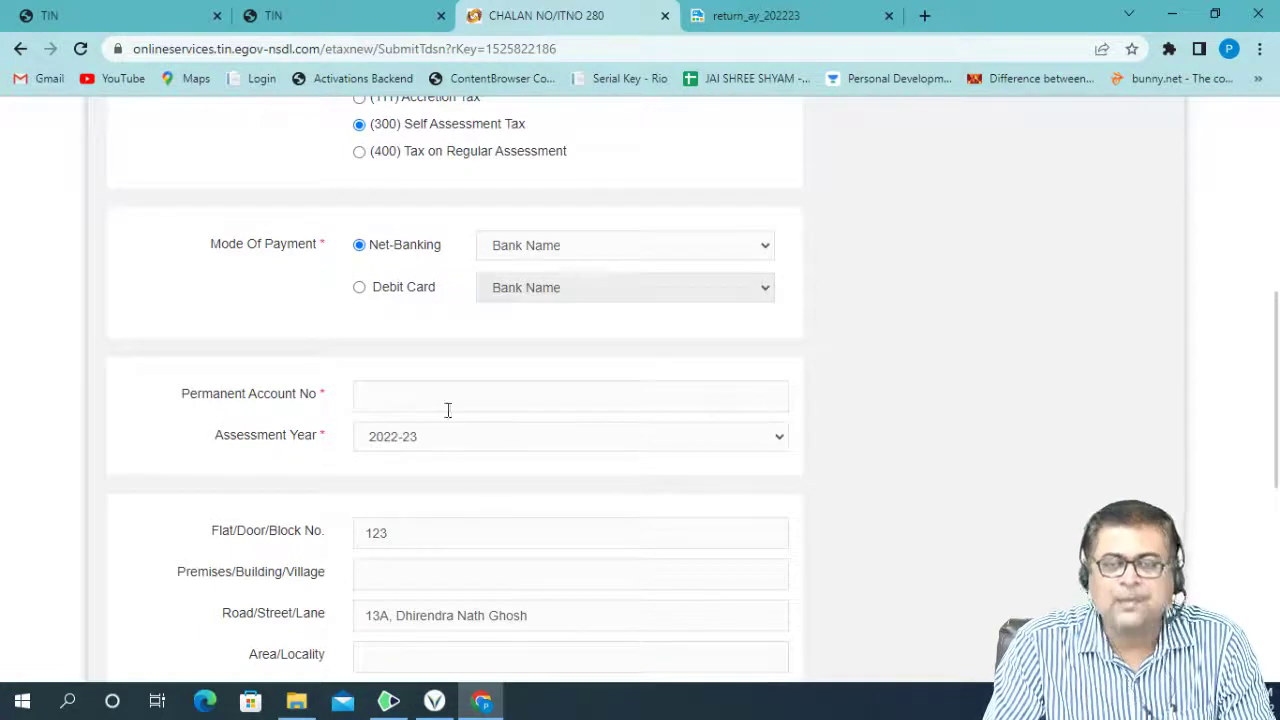
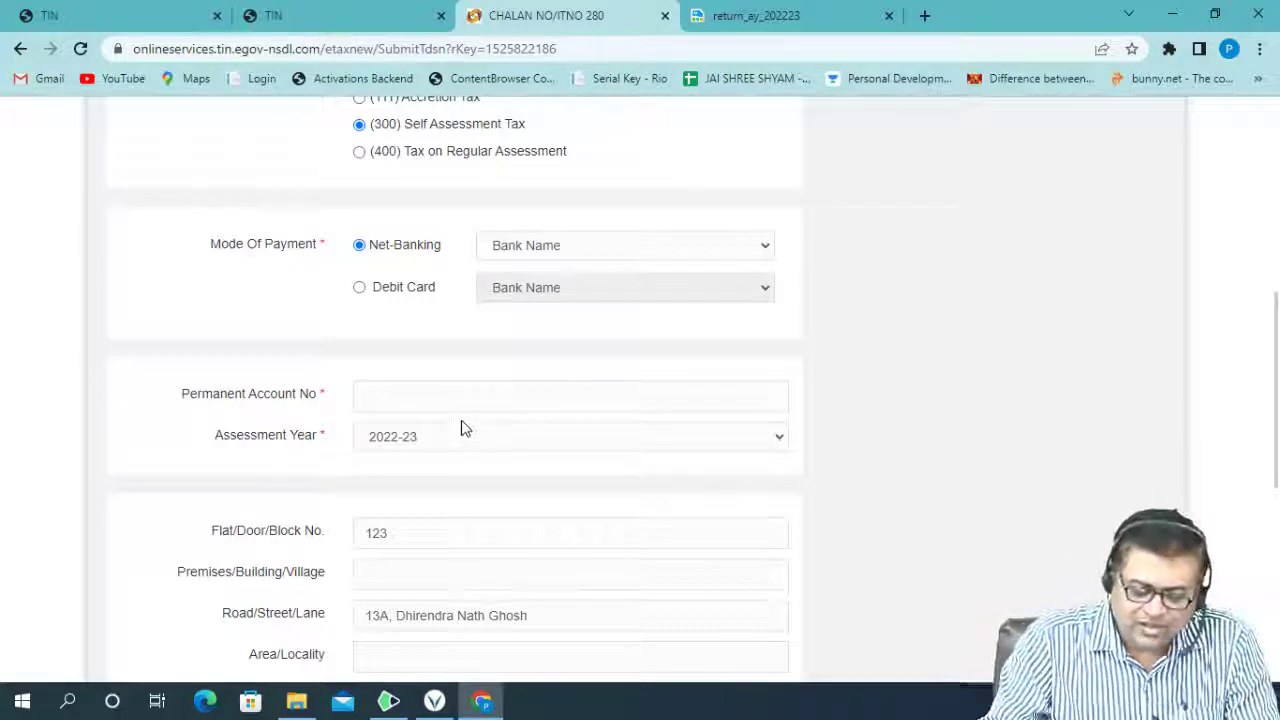
Step: Scroll the ITNS 280 challan form down to the captcha, then bring up the Drawboard PDF notes
scroll(462, 432, down, 5)
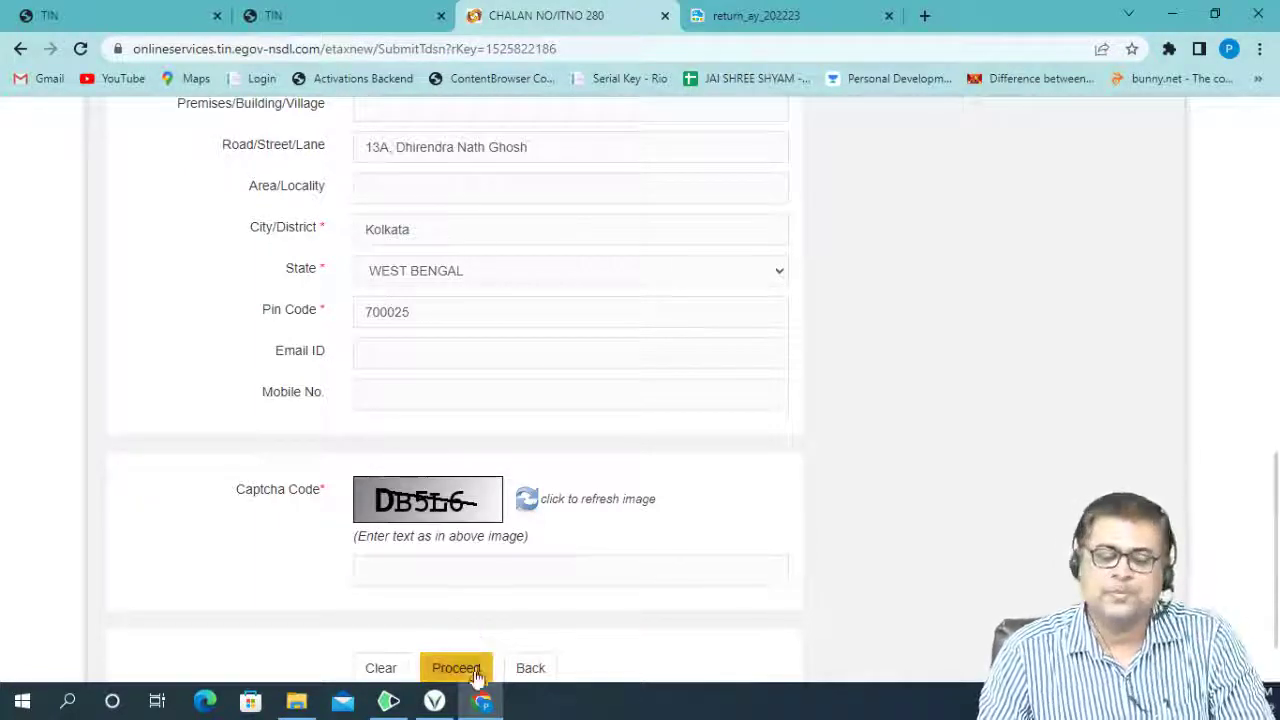
click(388, 701)
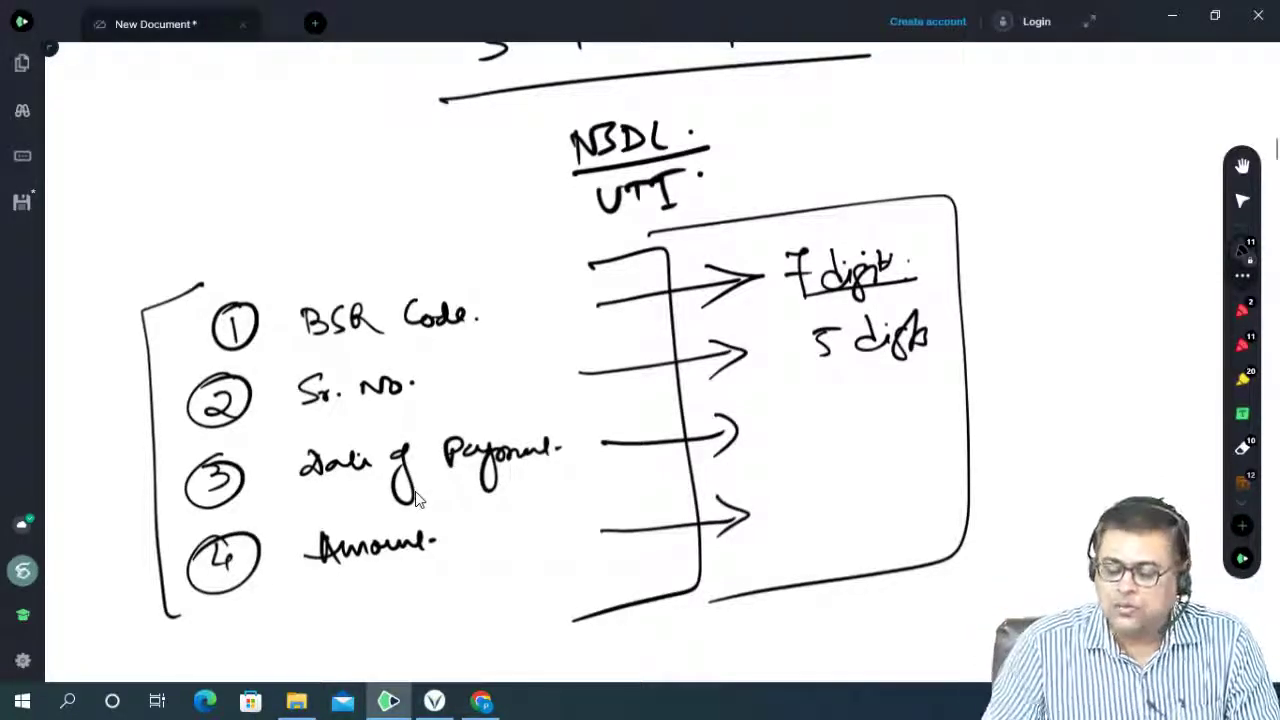
Step: Under the 1,12,500 tax calculation, handwrite 'Less: Self Asst tax paid' with the amount, and a 'Bal' line
scroll(680, 460, up, 2)
scroll(686, 440, up, 10)
scroll(686, 440, up, 10)
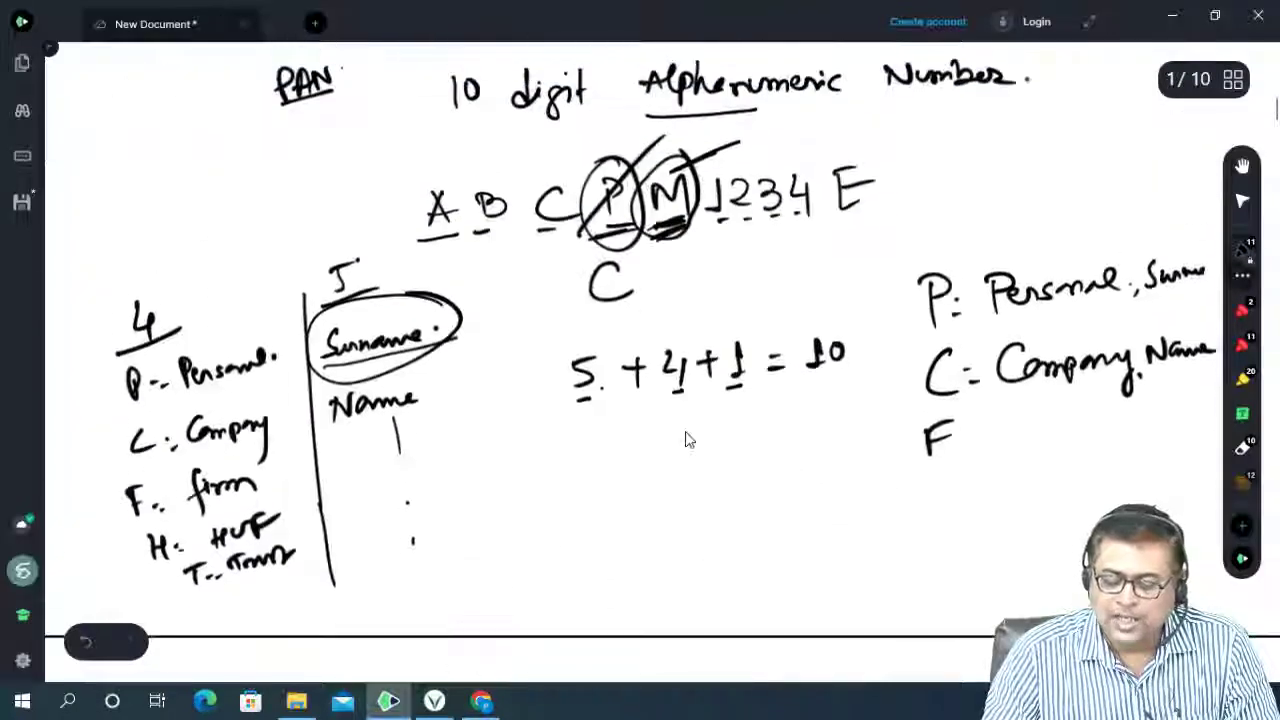
scroll(686, 440, up, 10)
scroll(686, 434, up, 10)
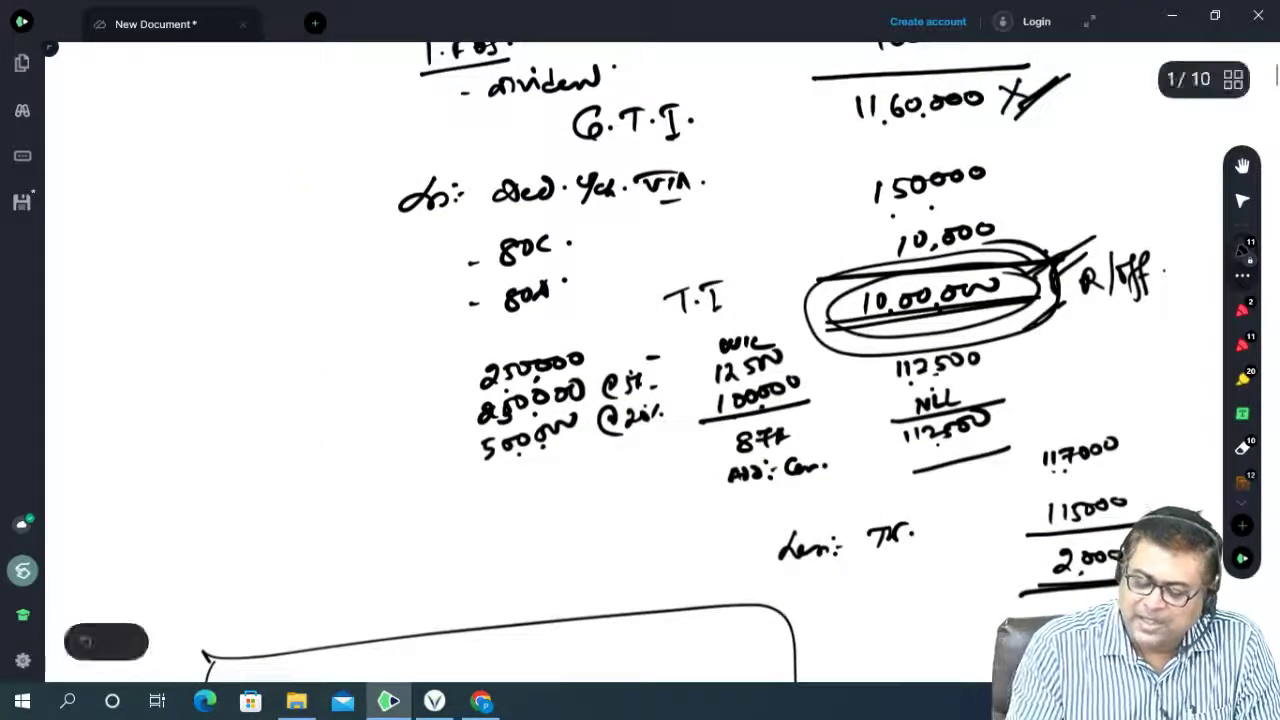
click(839, 623)
click(839, 640)
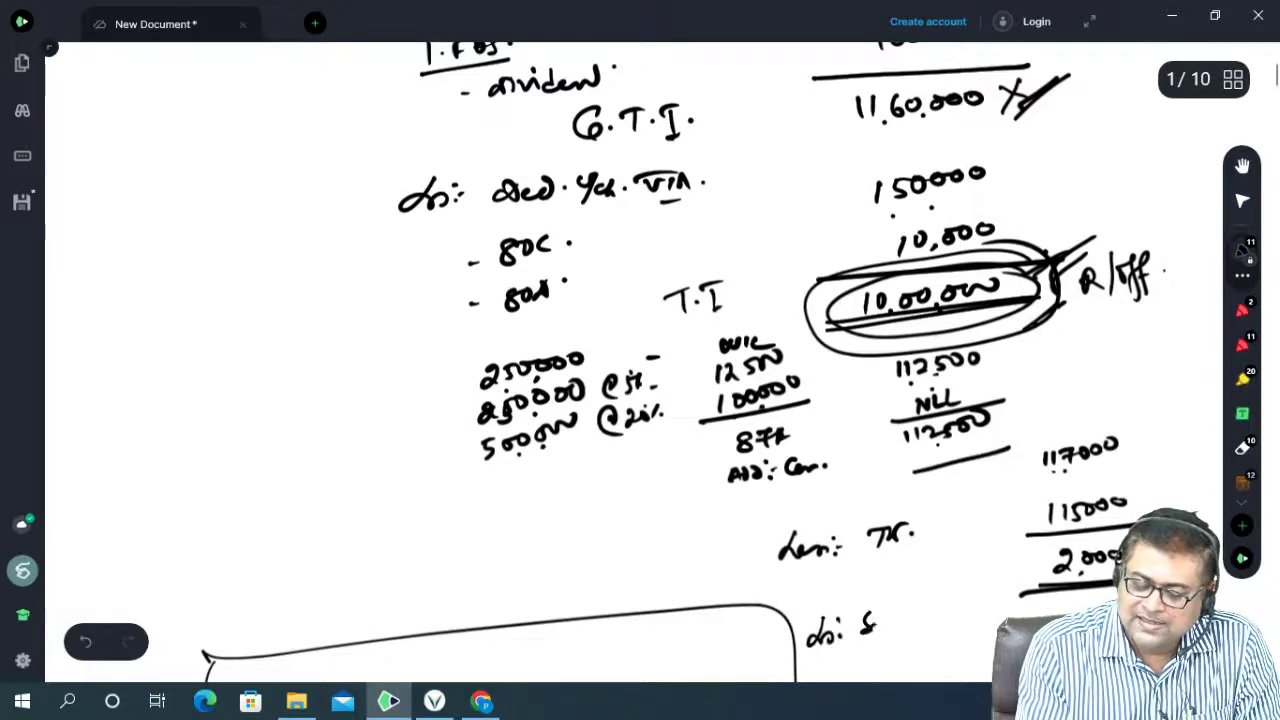
drag(870, 624, 892, 606)
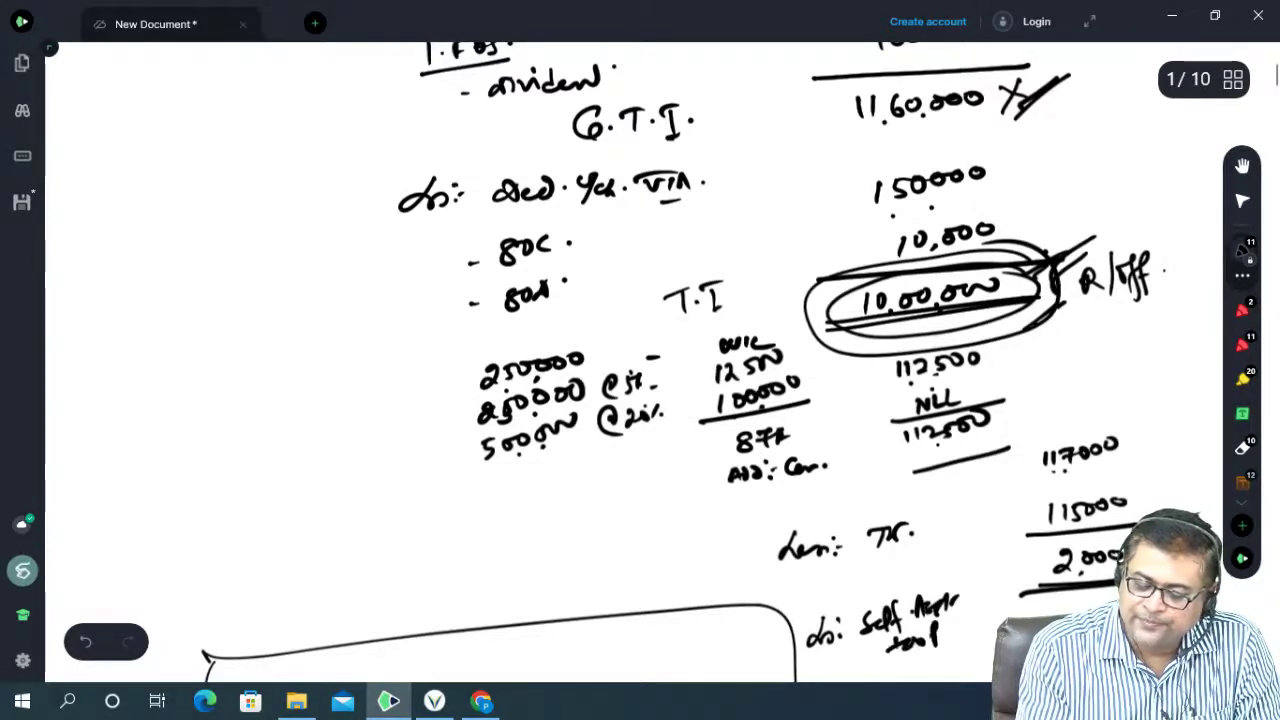
drag(957, 625, 963, 636)
drag(1052, 602, 1085, 608)
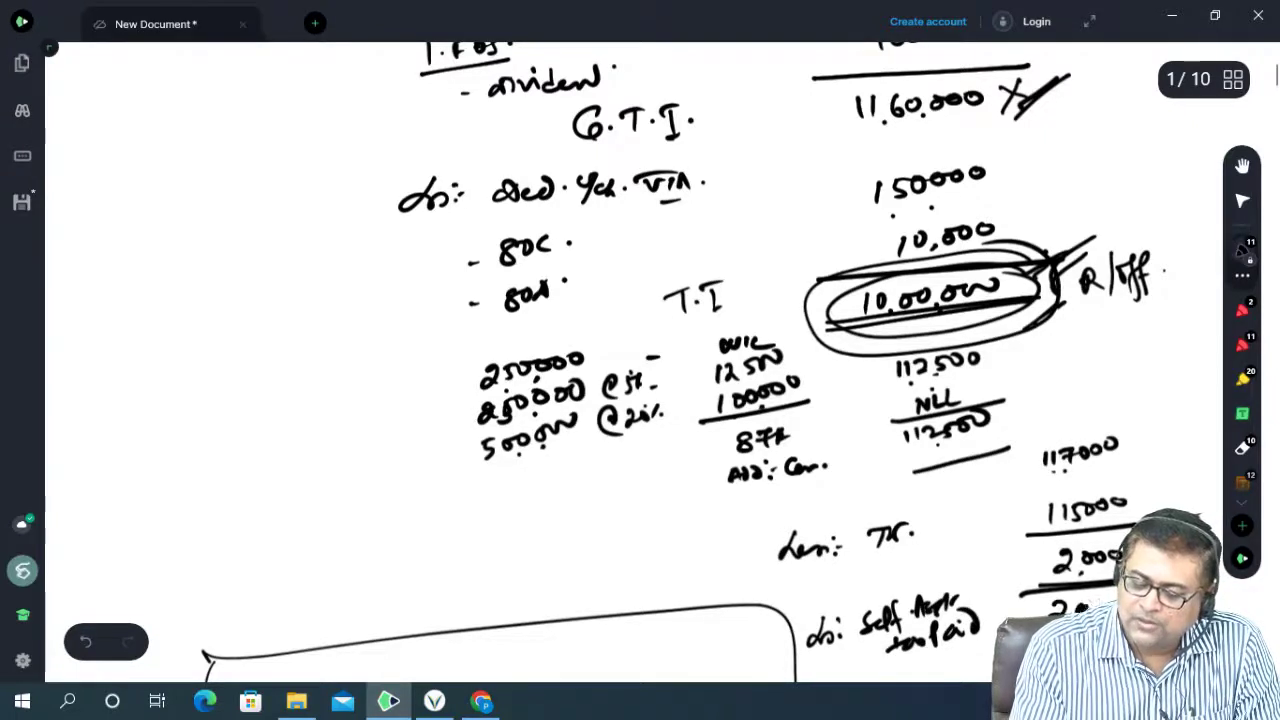
mouse_move(915, 662)
mouse_down()
mouse_move(932, 682)
mouse_move(958, 658)
mouse_up()
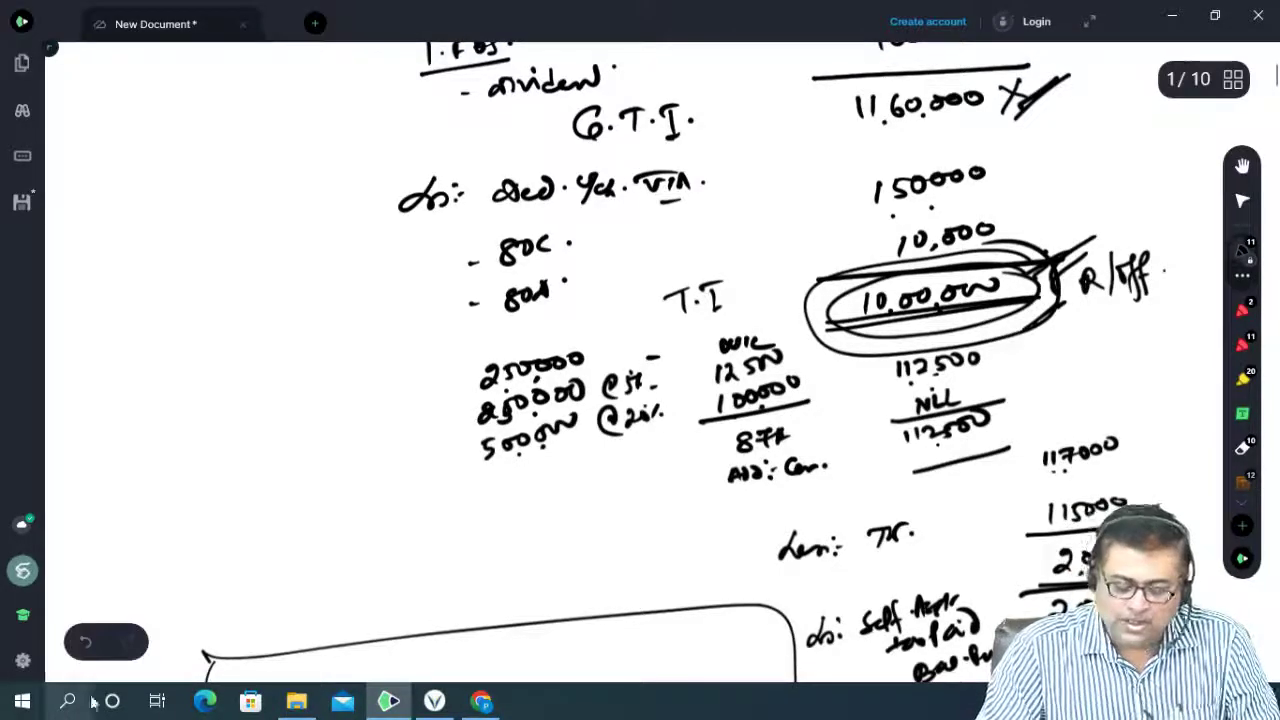
Step: Back in Chrome, enter incometax.gov.in in the second TIN tab's address bar
click(481, 701)
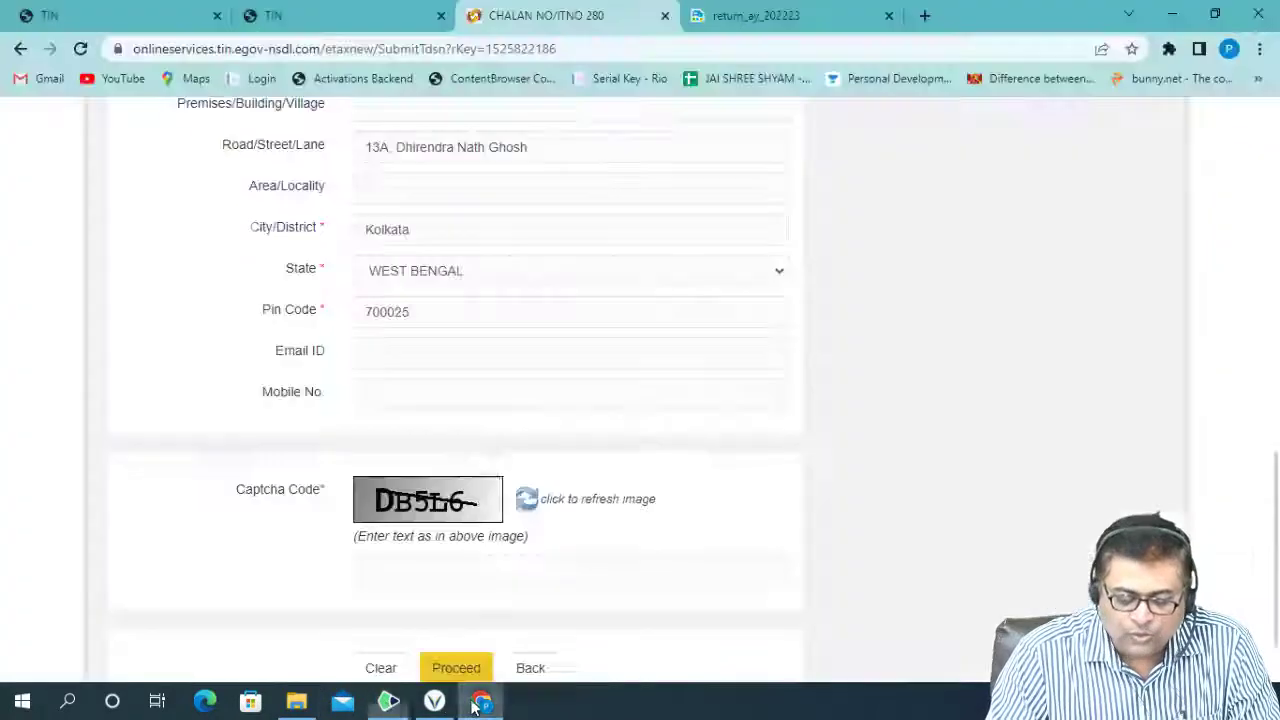
scroll(406, 177, up, 5)
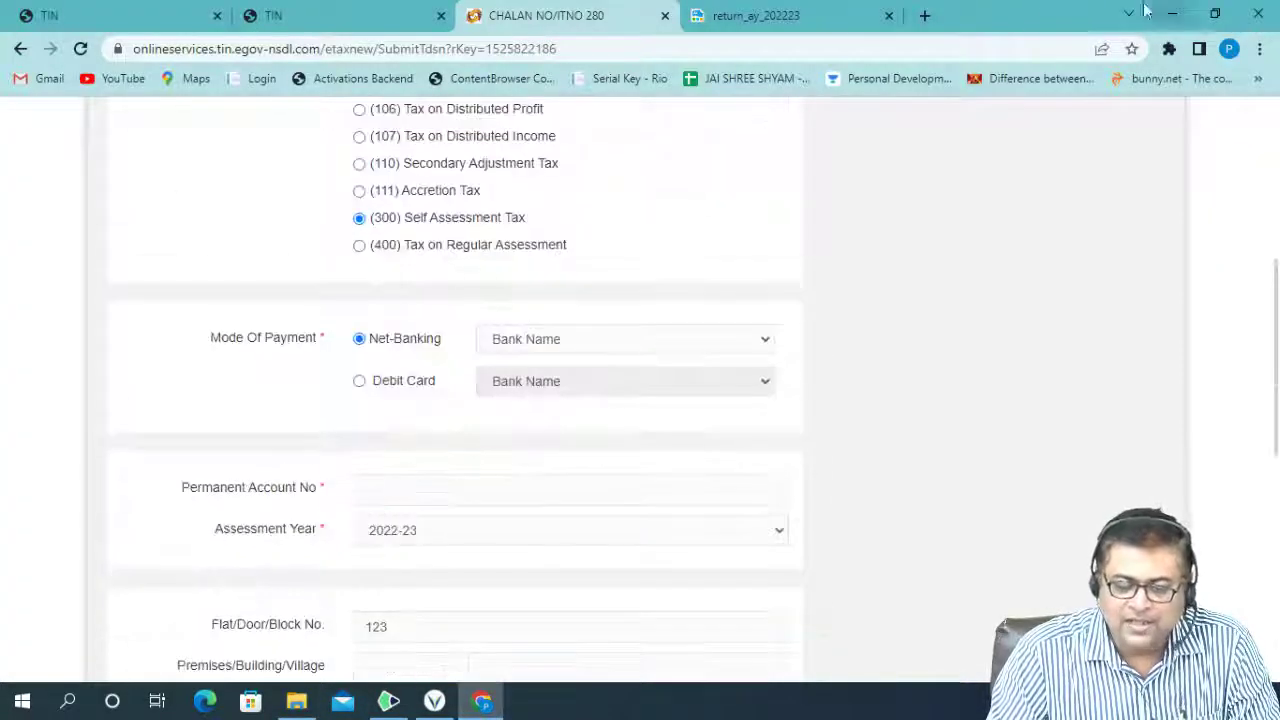
click(330, 15)
click(362, 49)
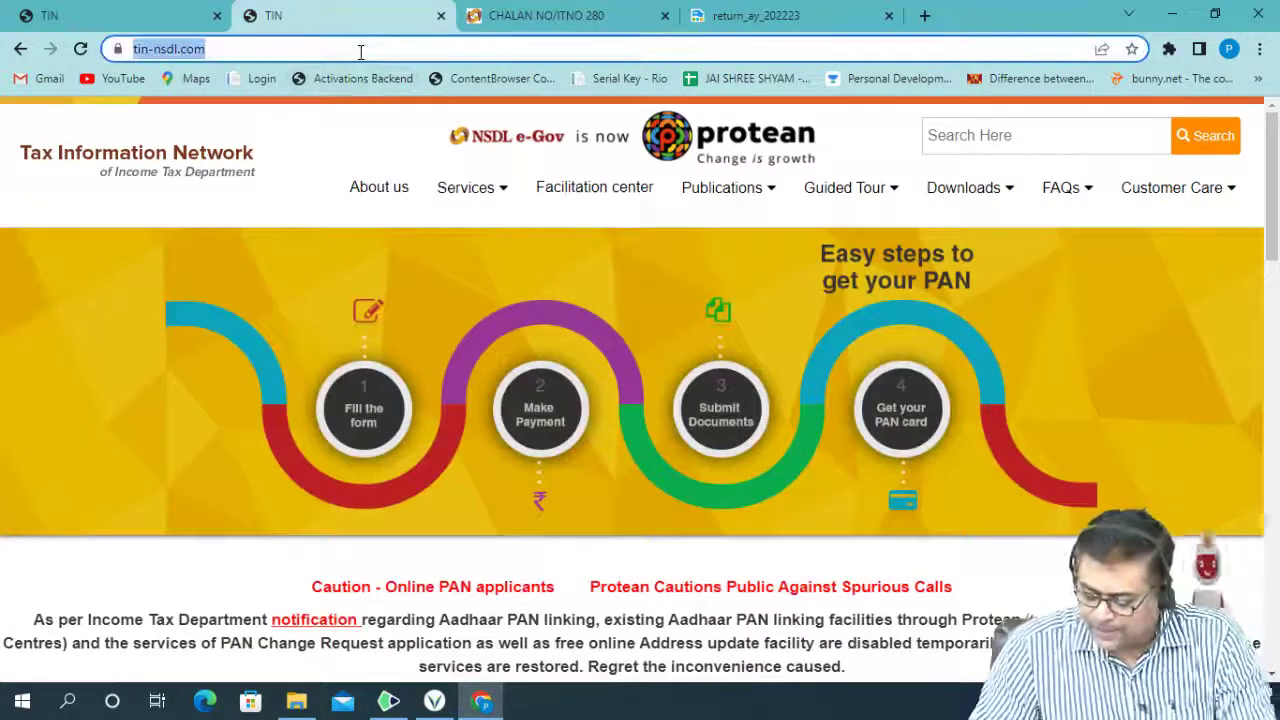
text(incp)
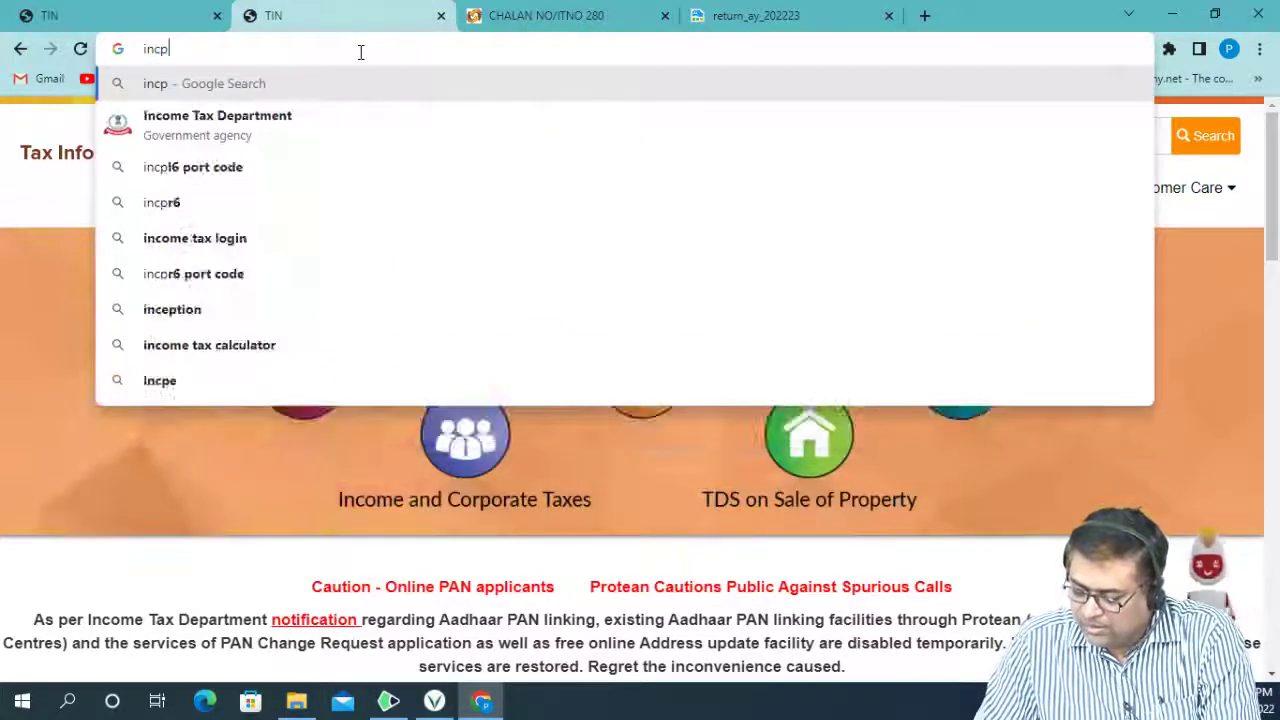
key(BackSpace)
text(ome)
key(BackSpace)
key(BackSpace)
text(tax)
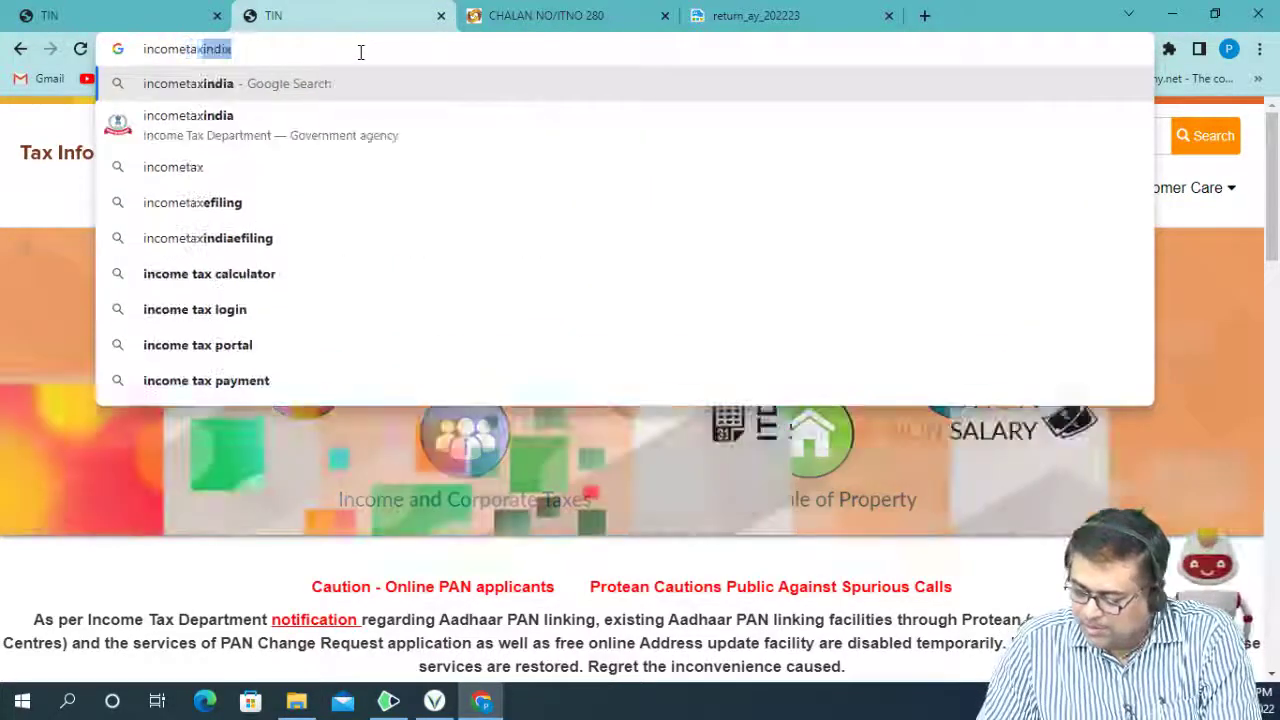
text(.gov.in)
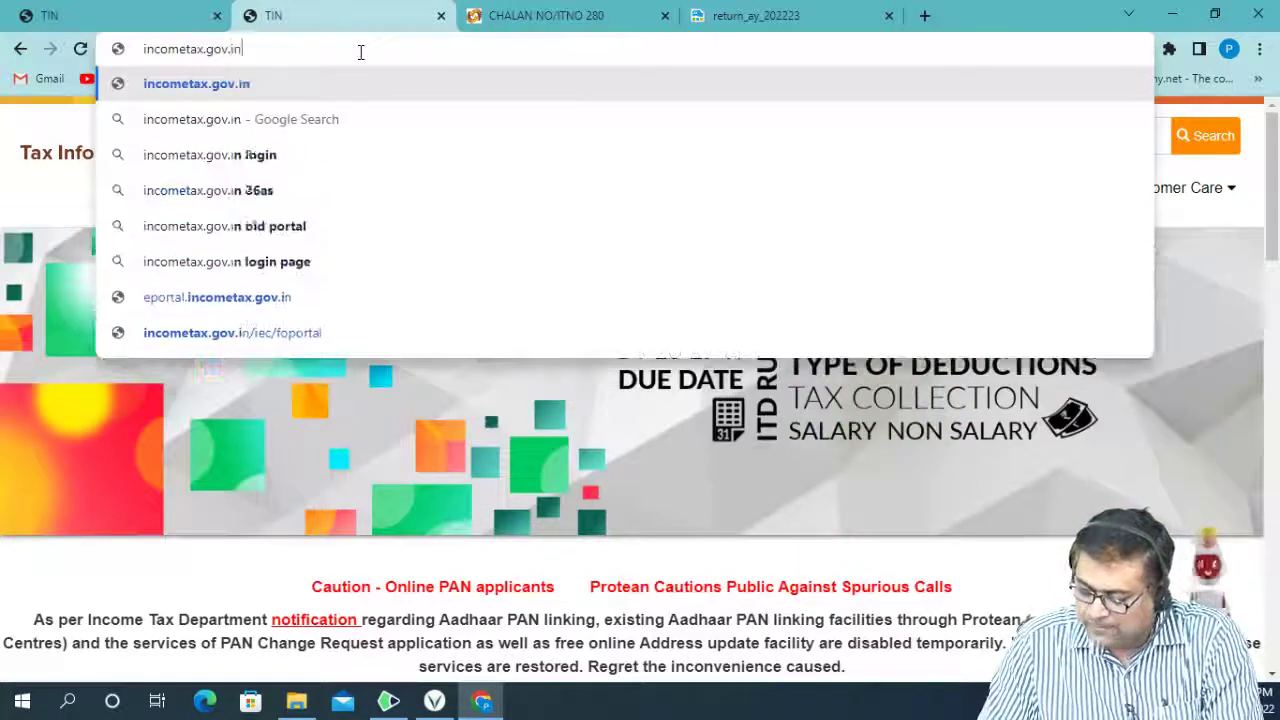
key(Return)
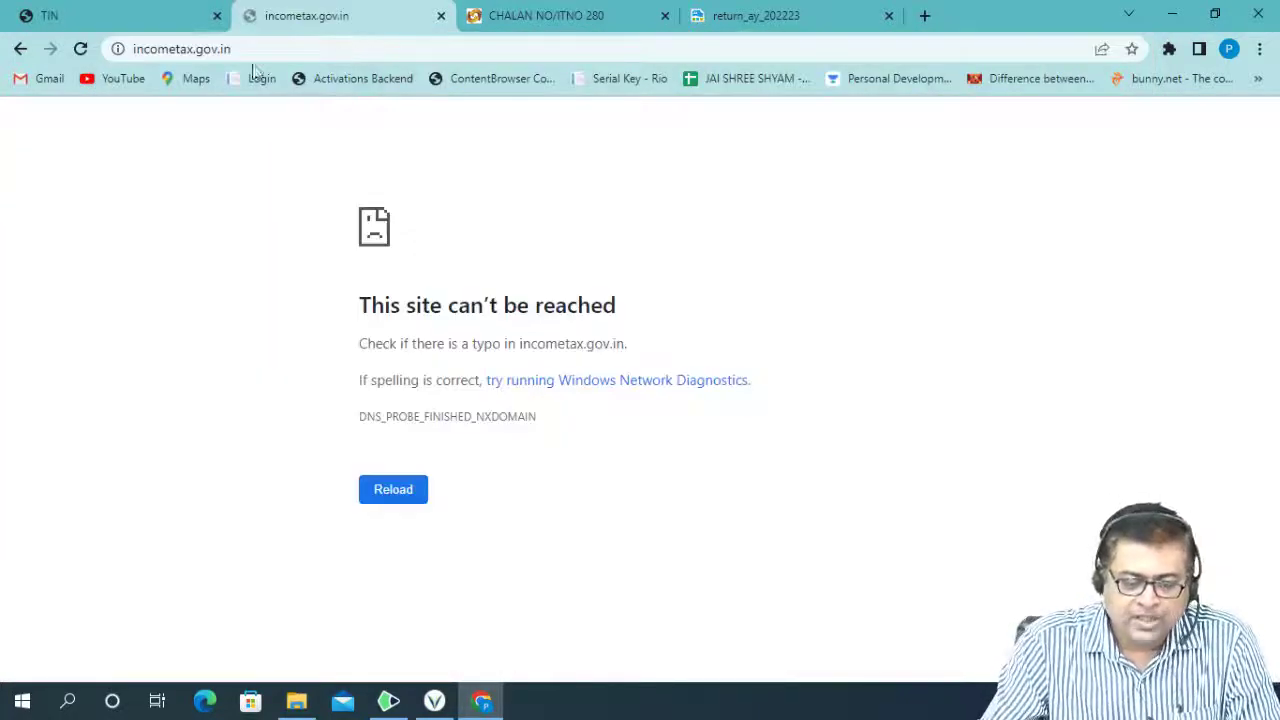
click(266, 46)
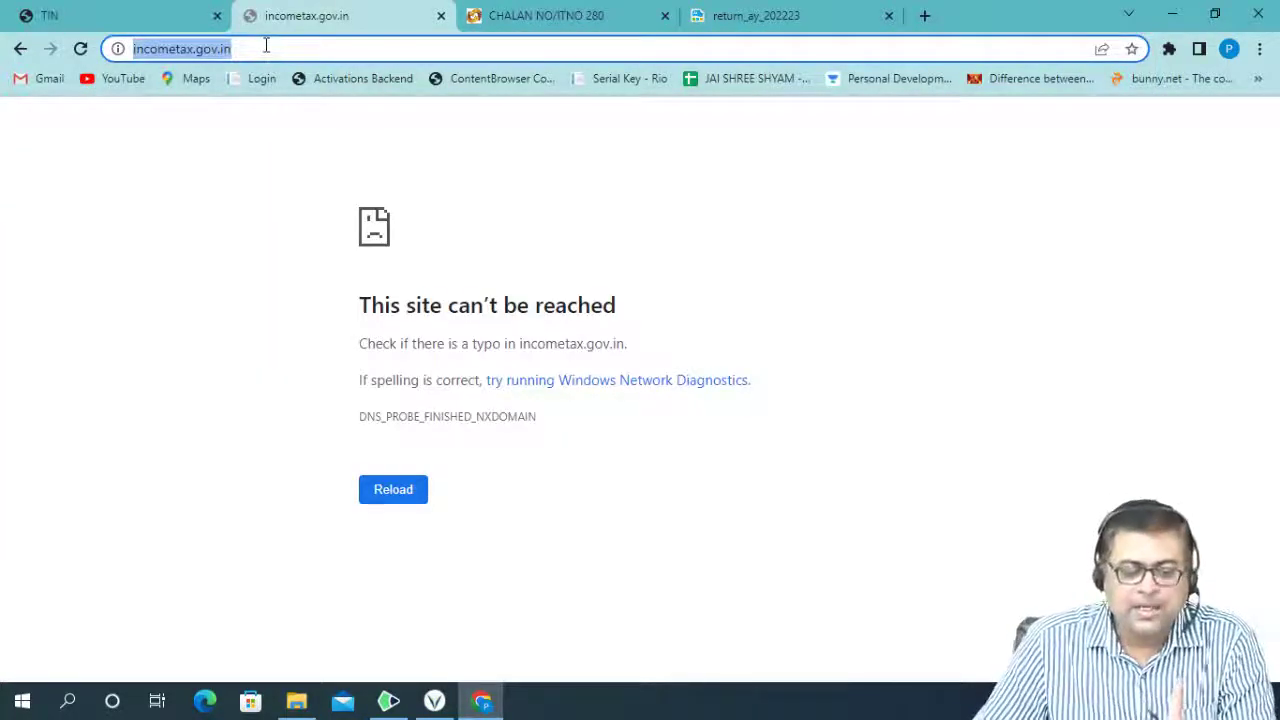
key(Home)
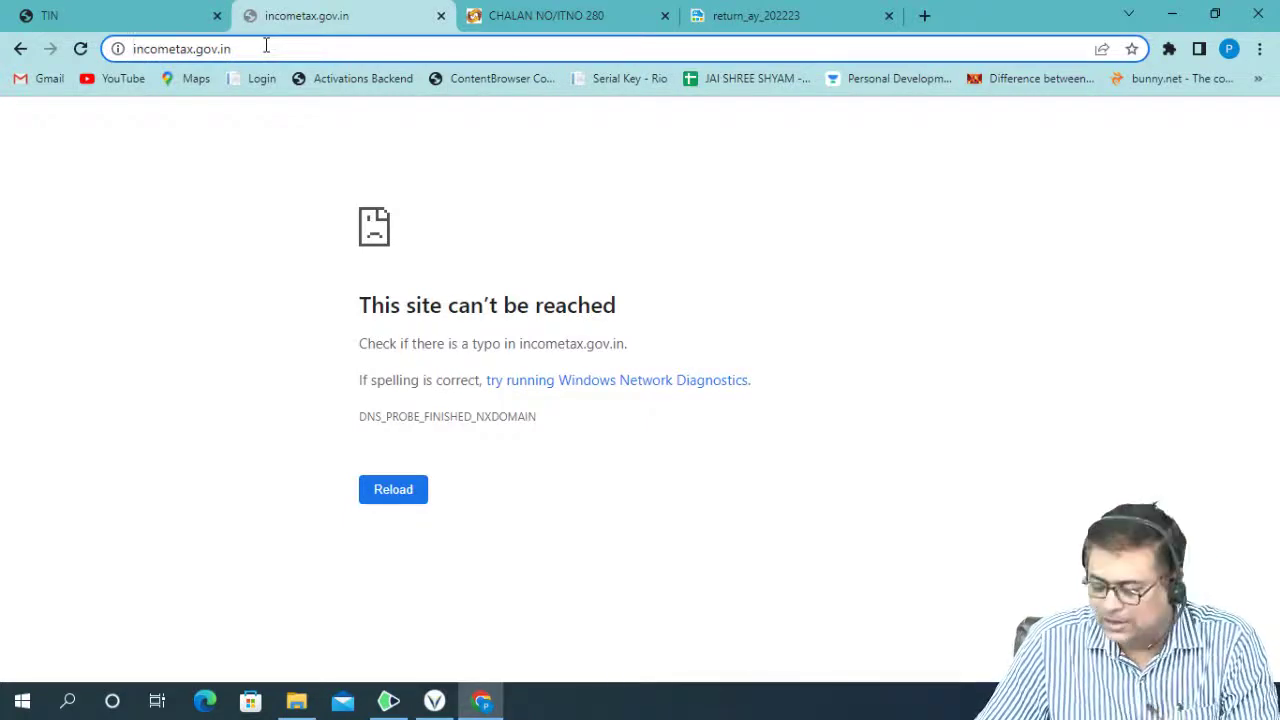
key(Return)
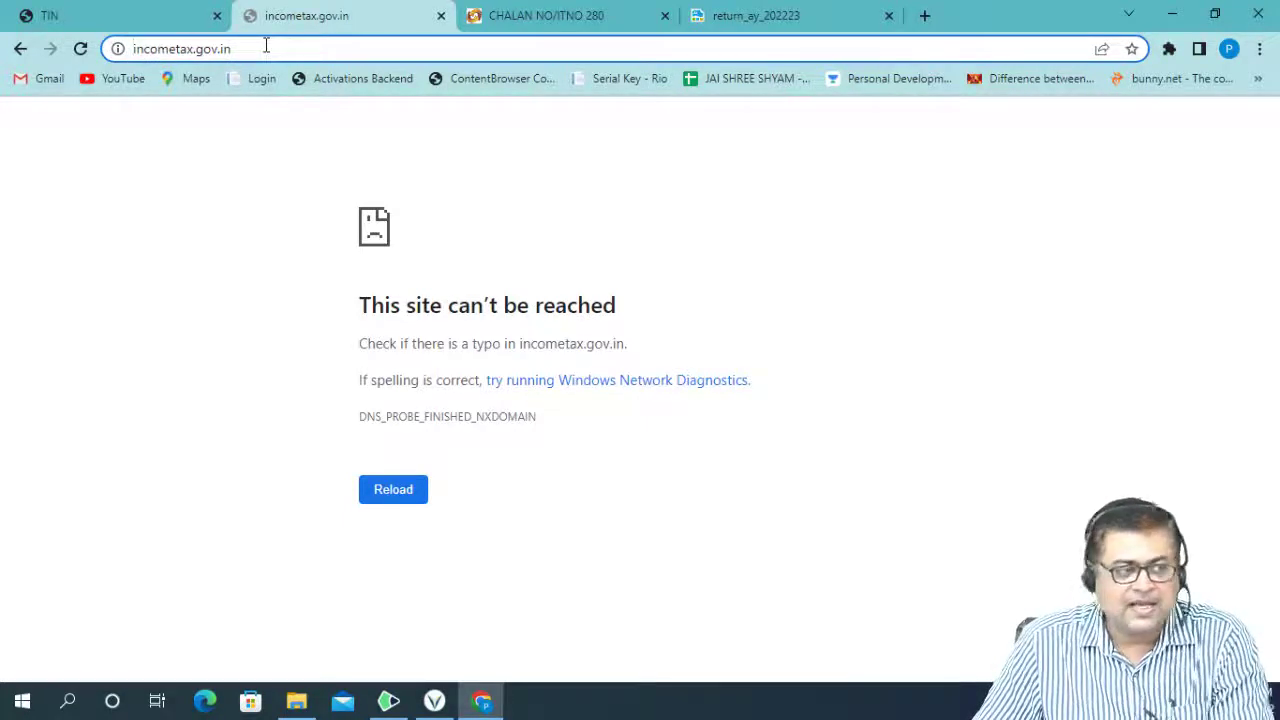
text(w)
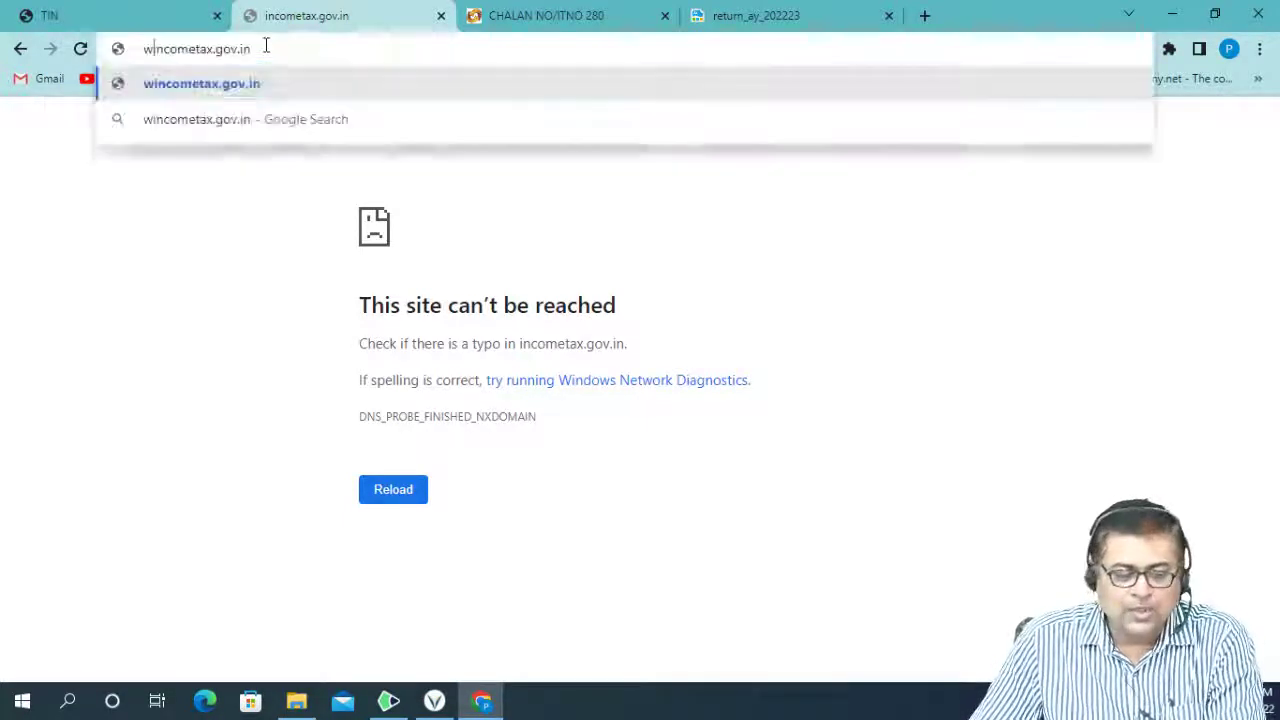
text(ww.)
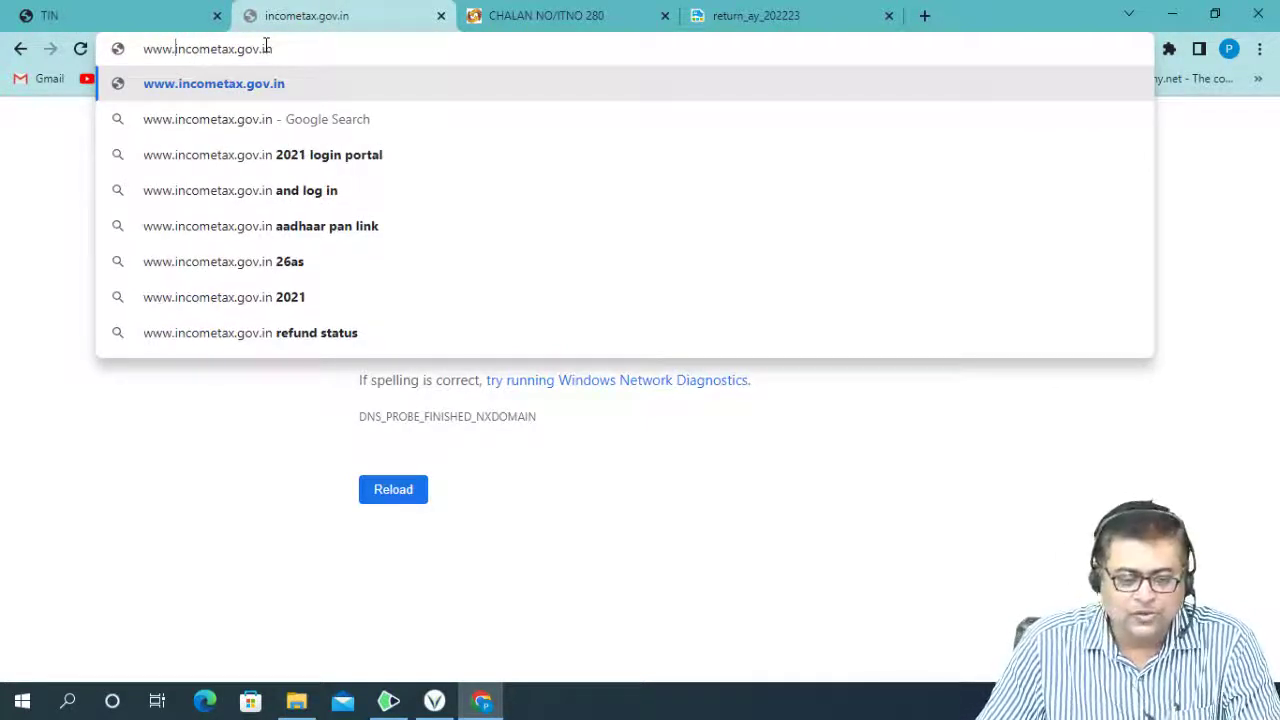
key(Return)
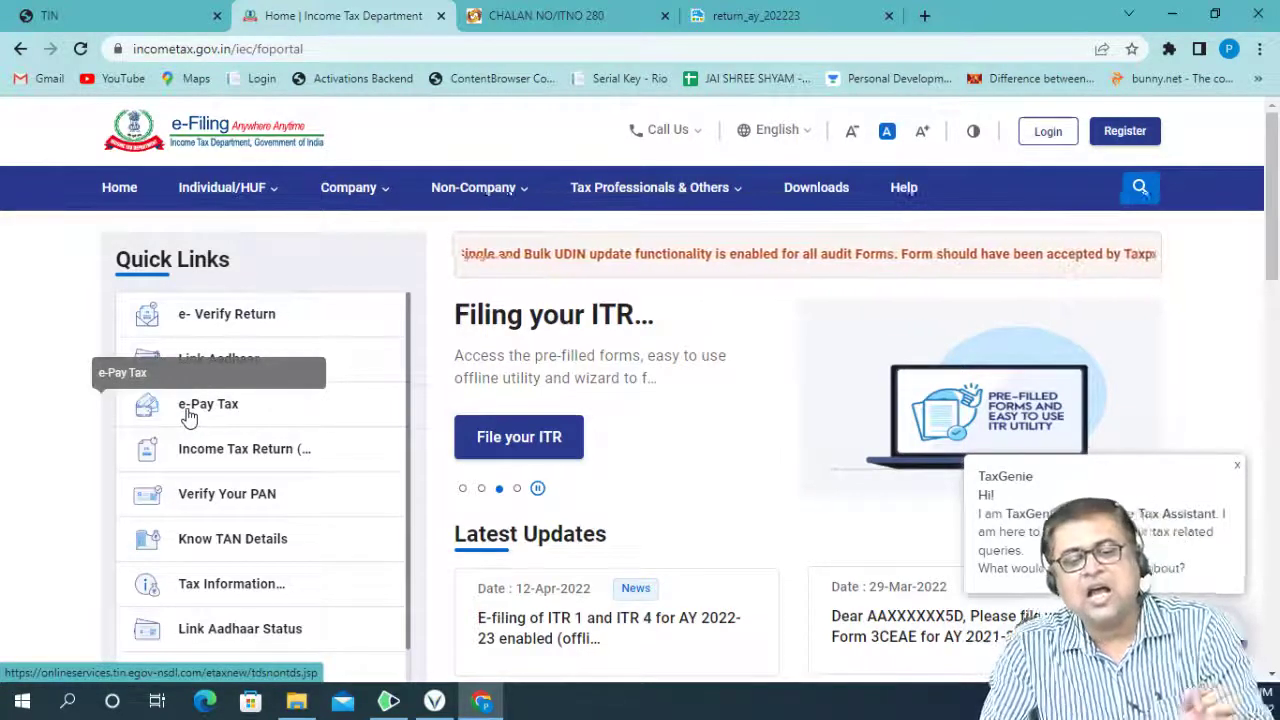
Step: Open the e-Filing portal's e-Pay Tax quick link and accept the disclaimer to reach the TIN payment site
click(196, 412)
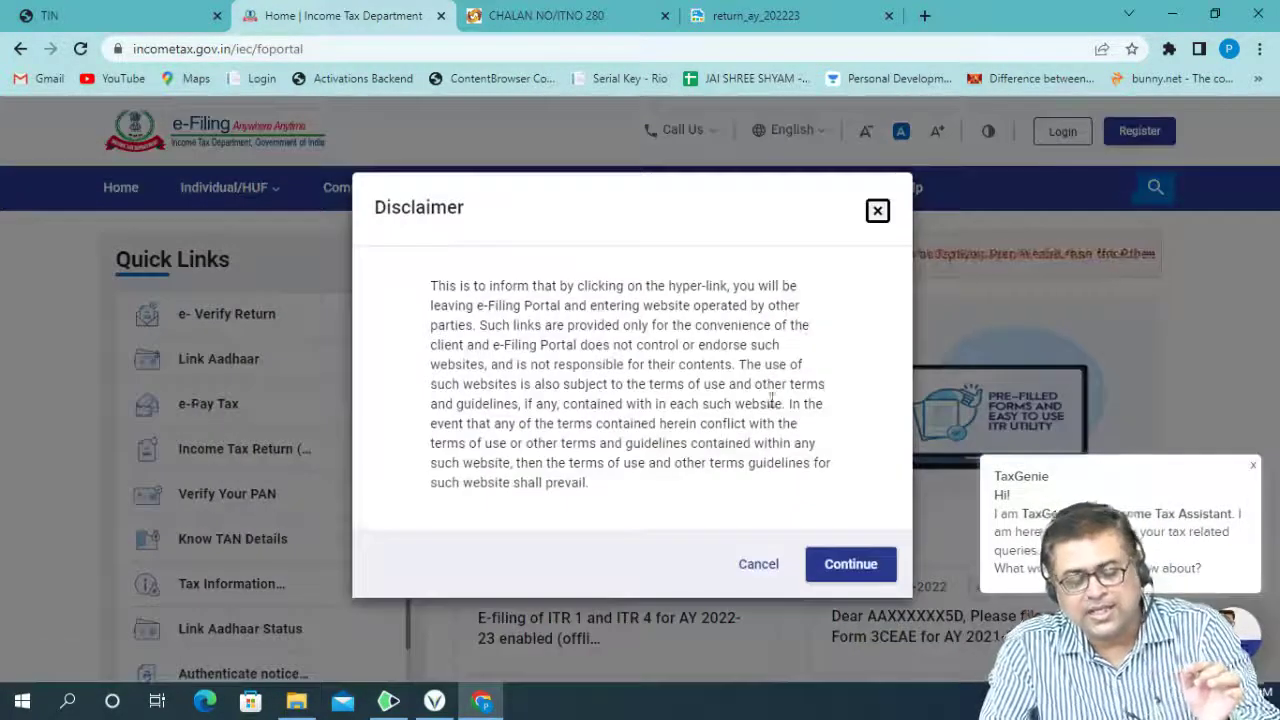
click(838, 572)
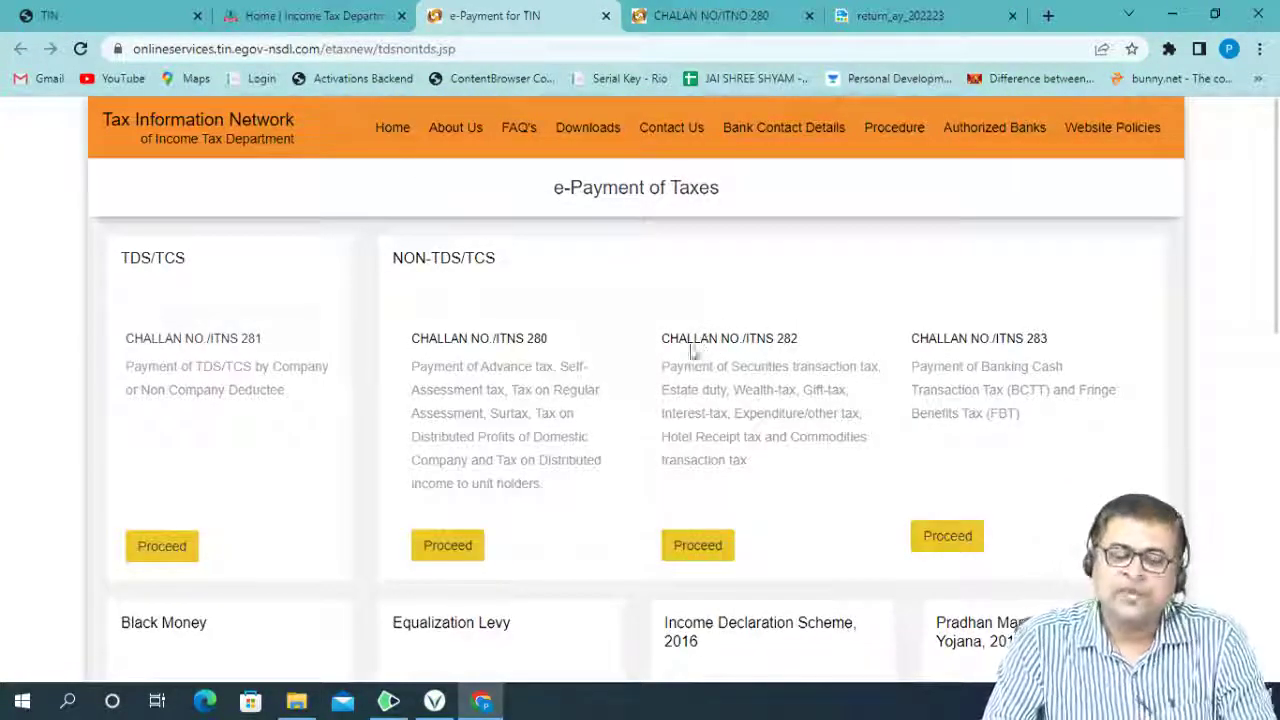
click(310, 15)
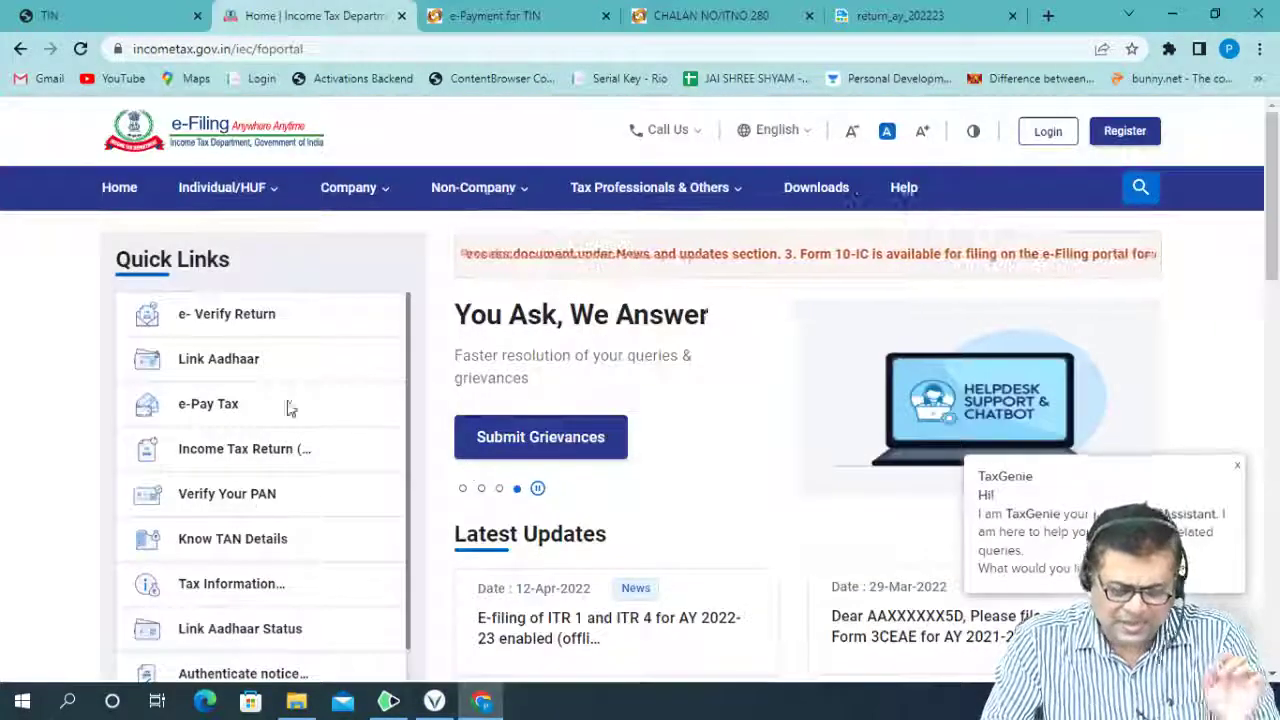
click(490, 16)
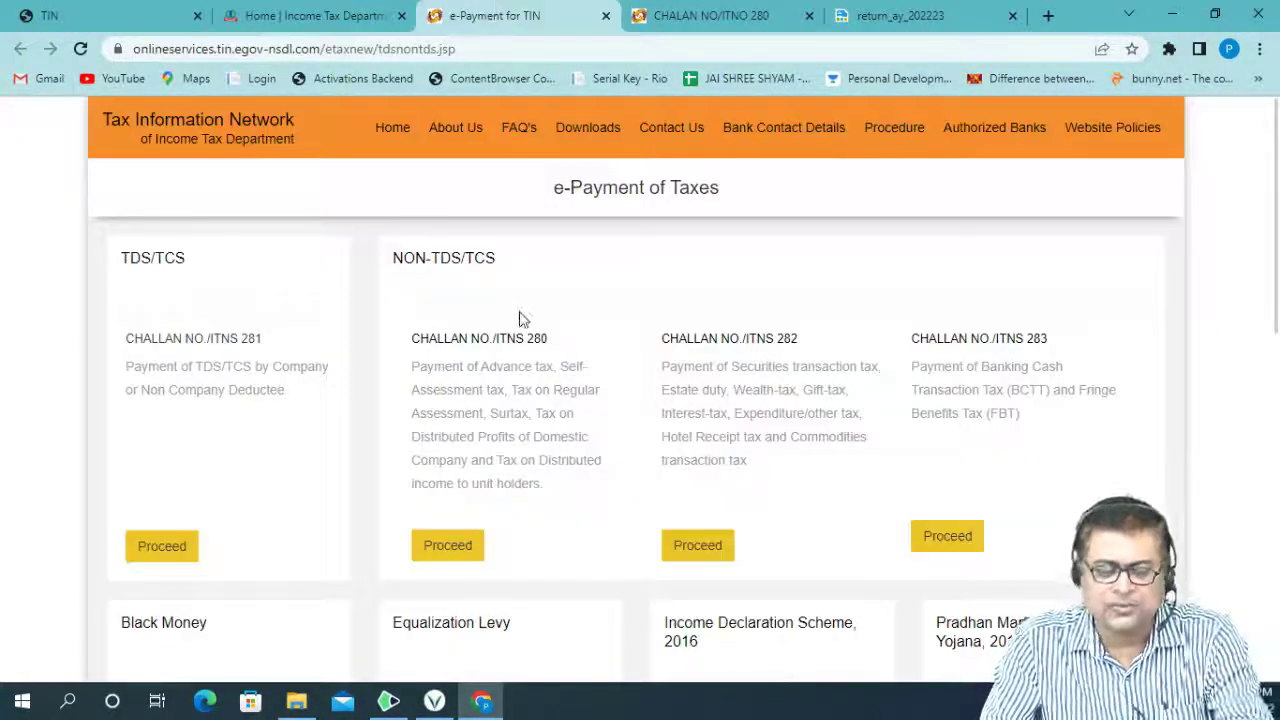
Step: Replace the TIN tab's address with incometaxindia.gov.in and load it
click(310, 15)
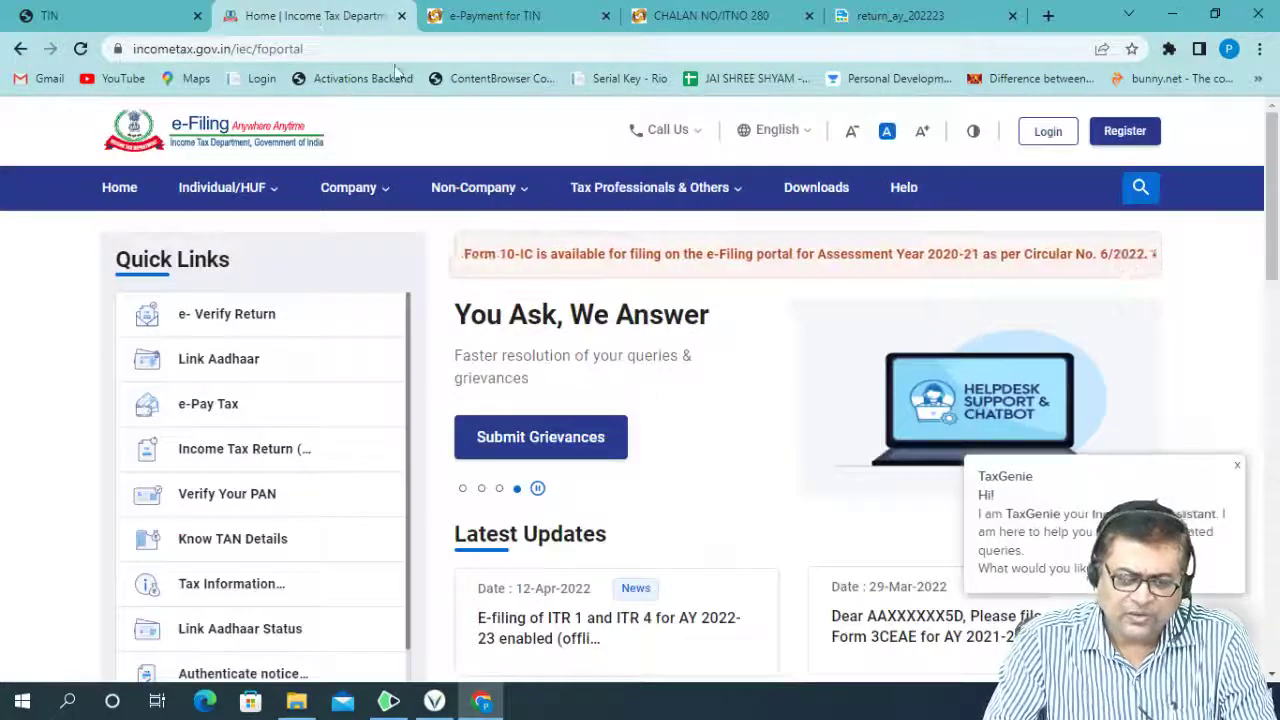
click(495, 16)
click(496, 50)
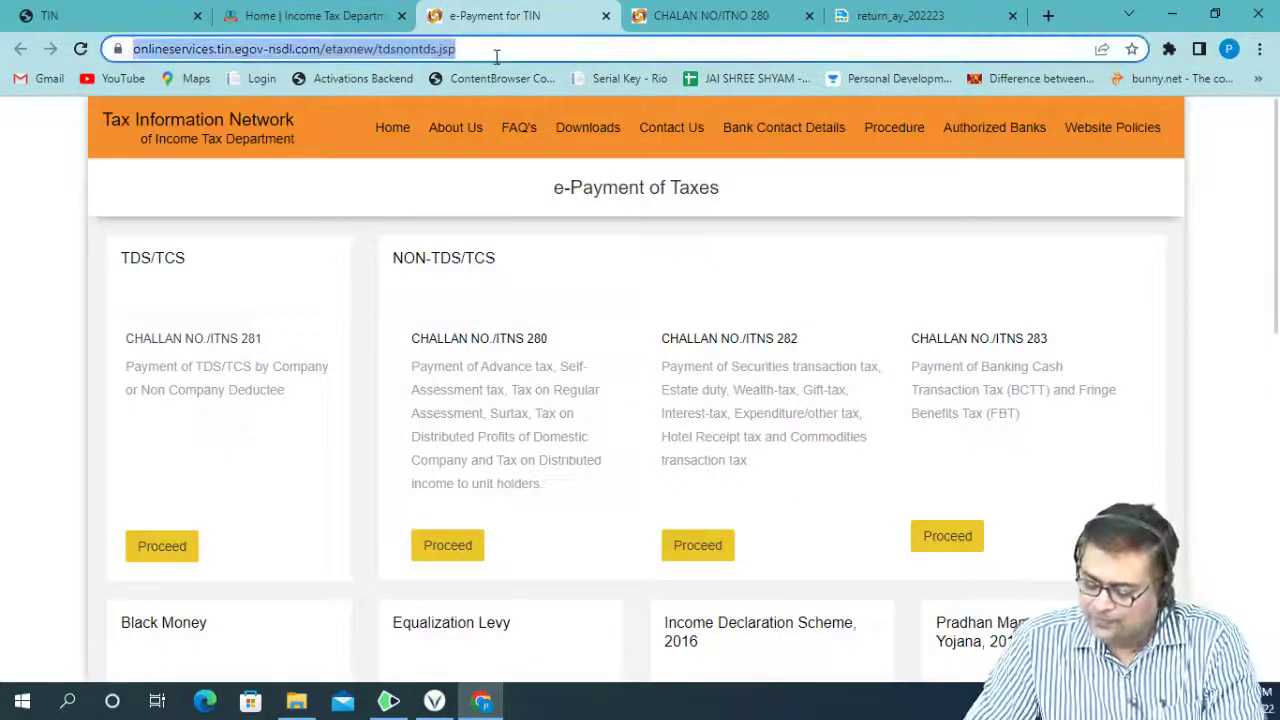
text(incometa)
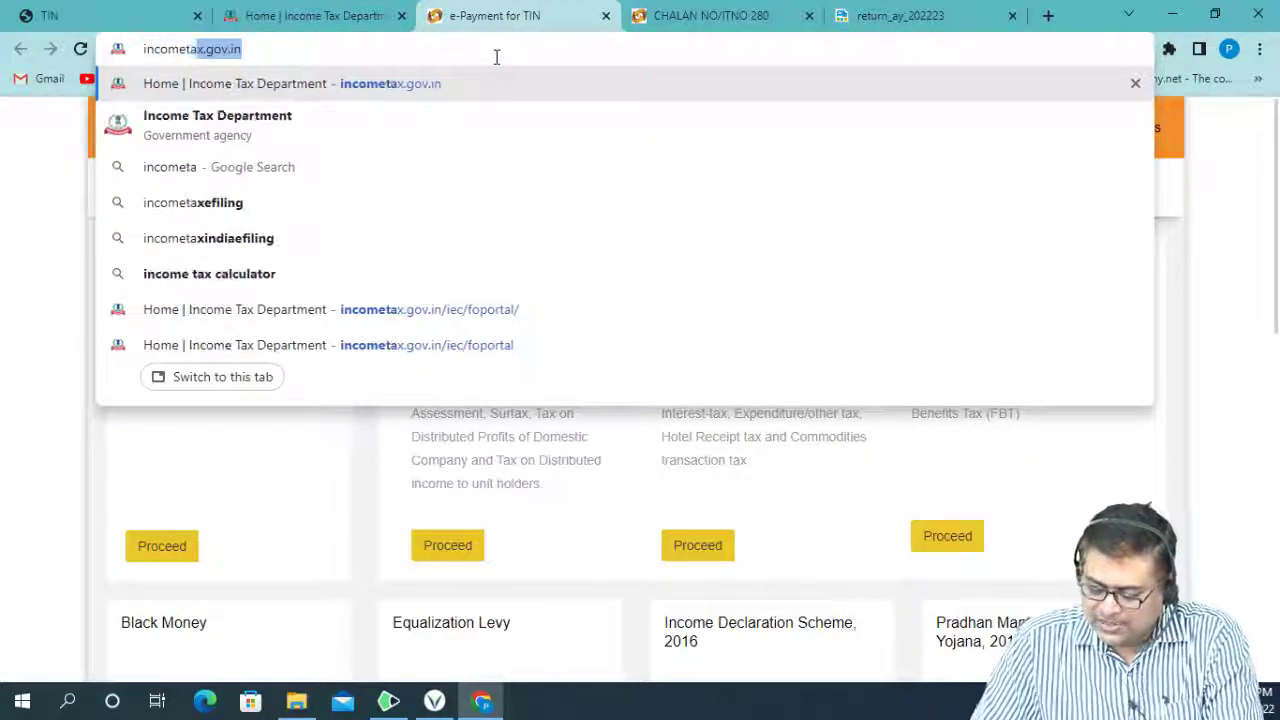
text(xindia.g)
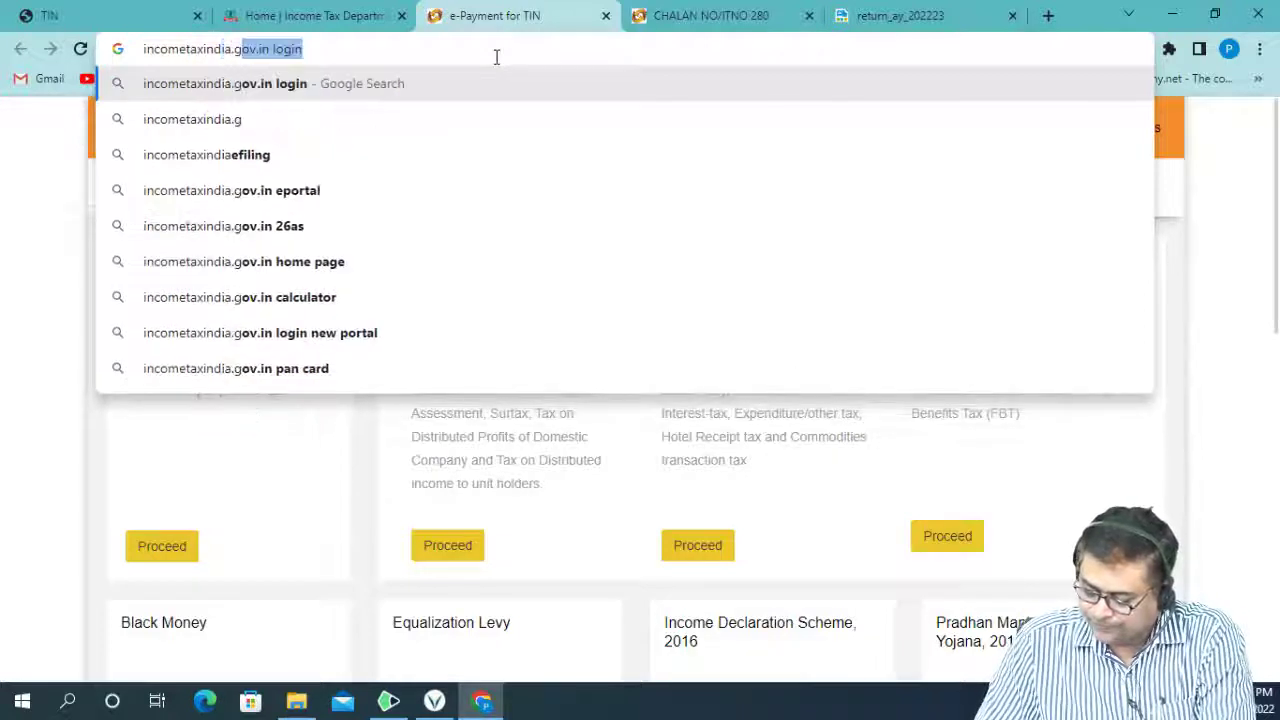
text(ov)
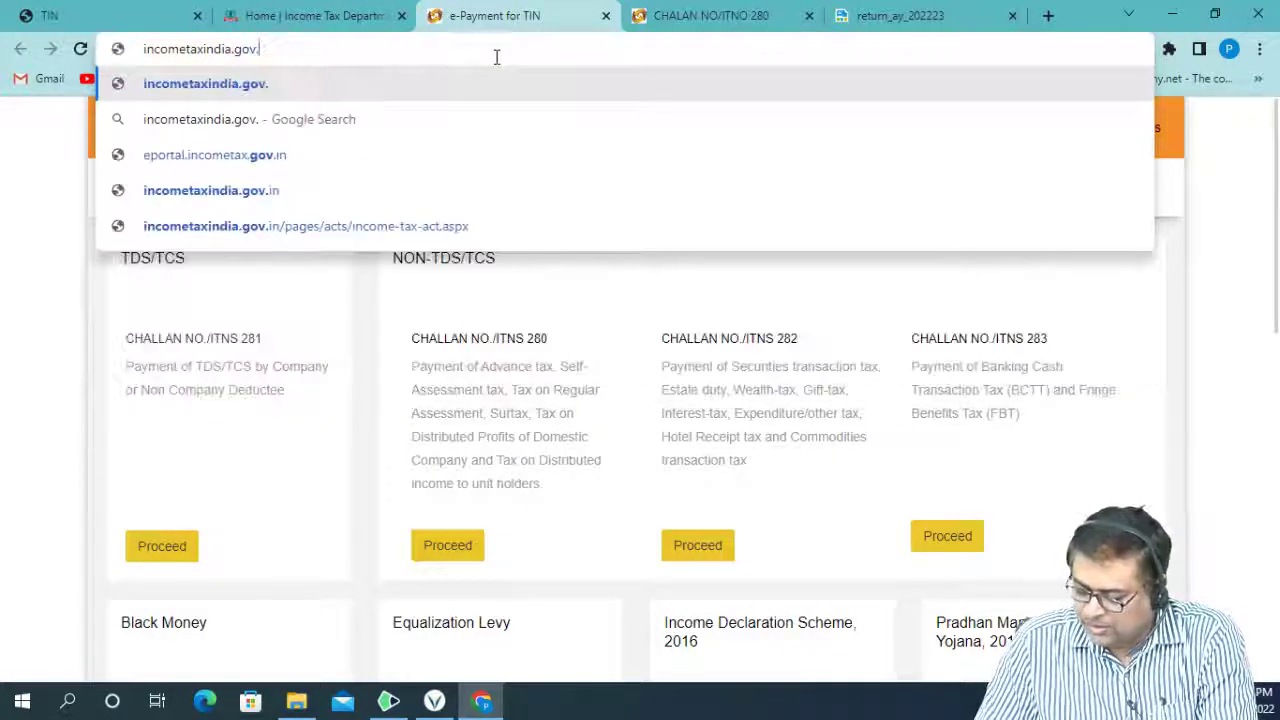
text(.in)
key(Return)
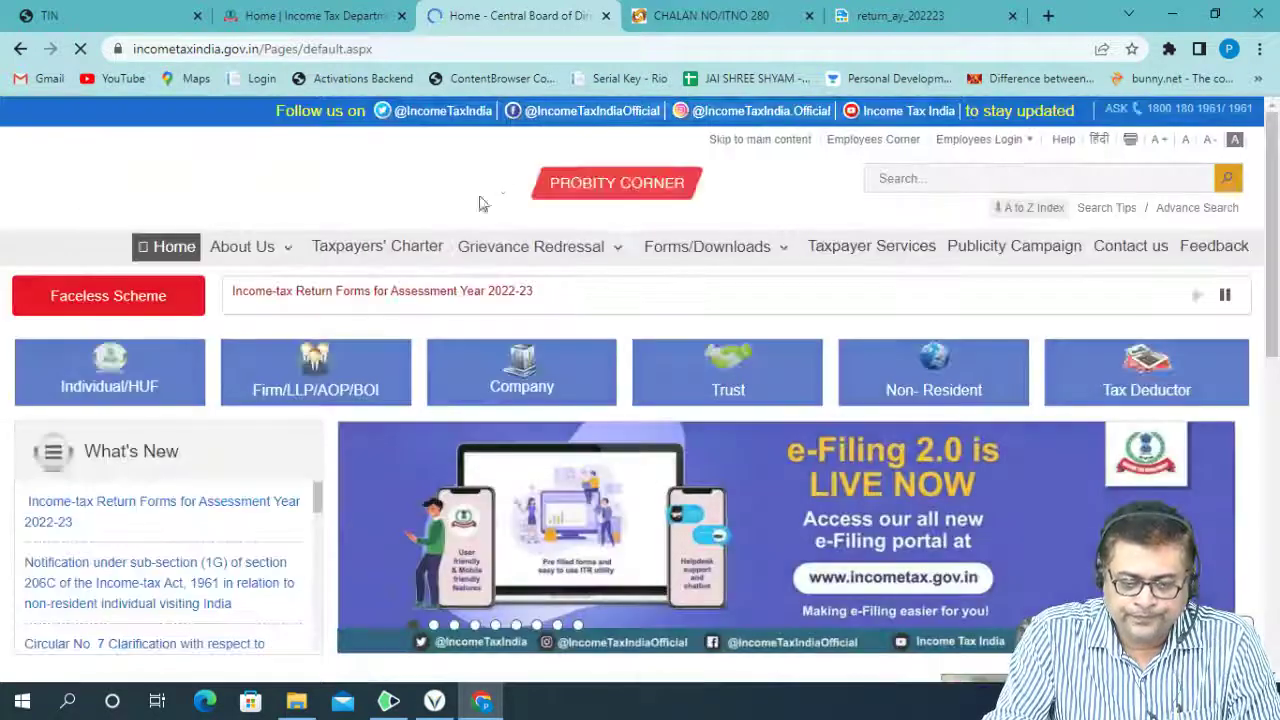
Step: Open the Pay Tax Online page and follow its e-payment link, confirming Yes to the external site
scroll(481, 222, down, 4)
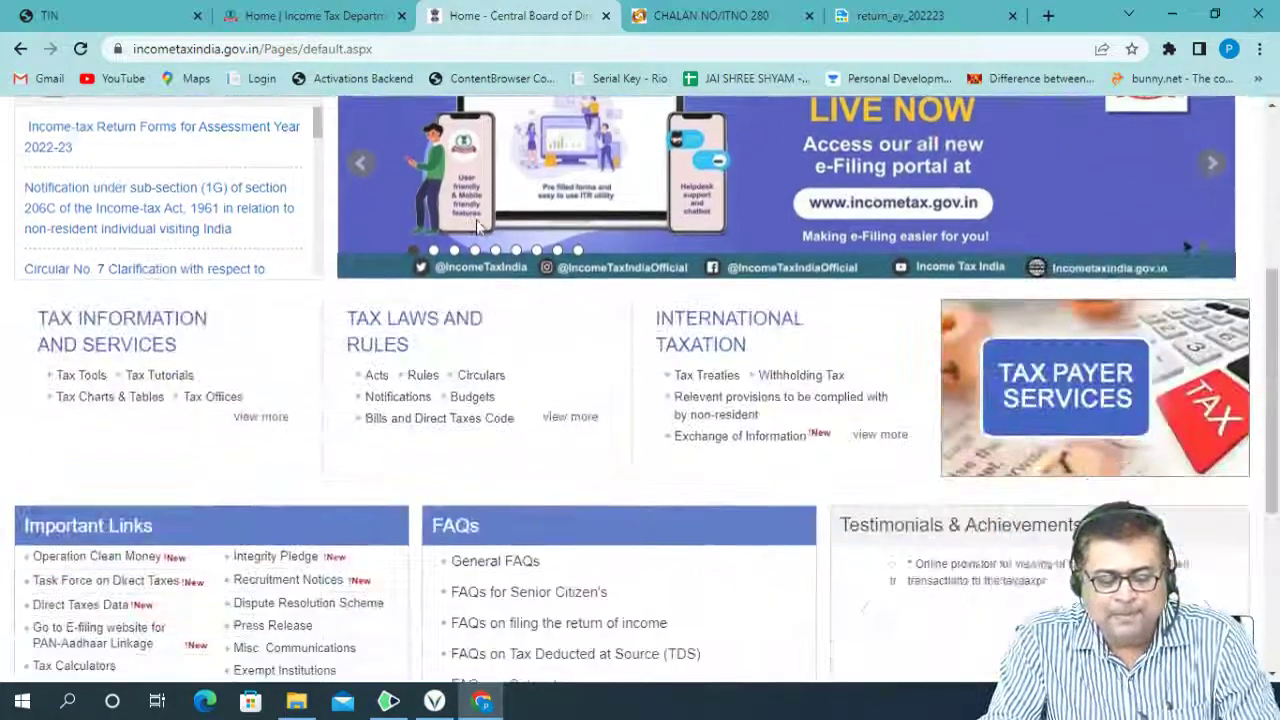
scroll(248, 381, down, 1)
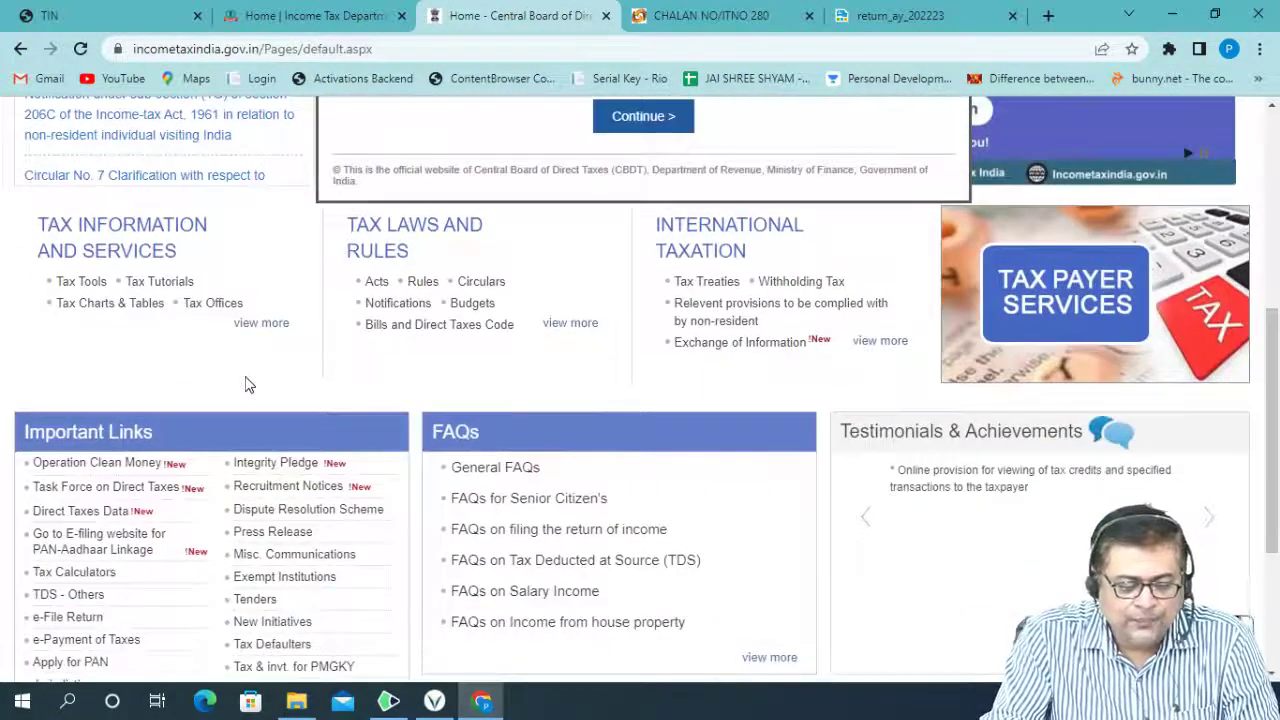
scroll(268, 364, down, 1)
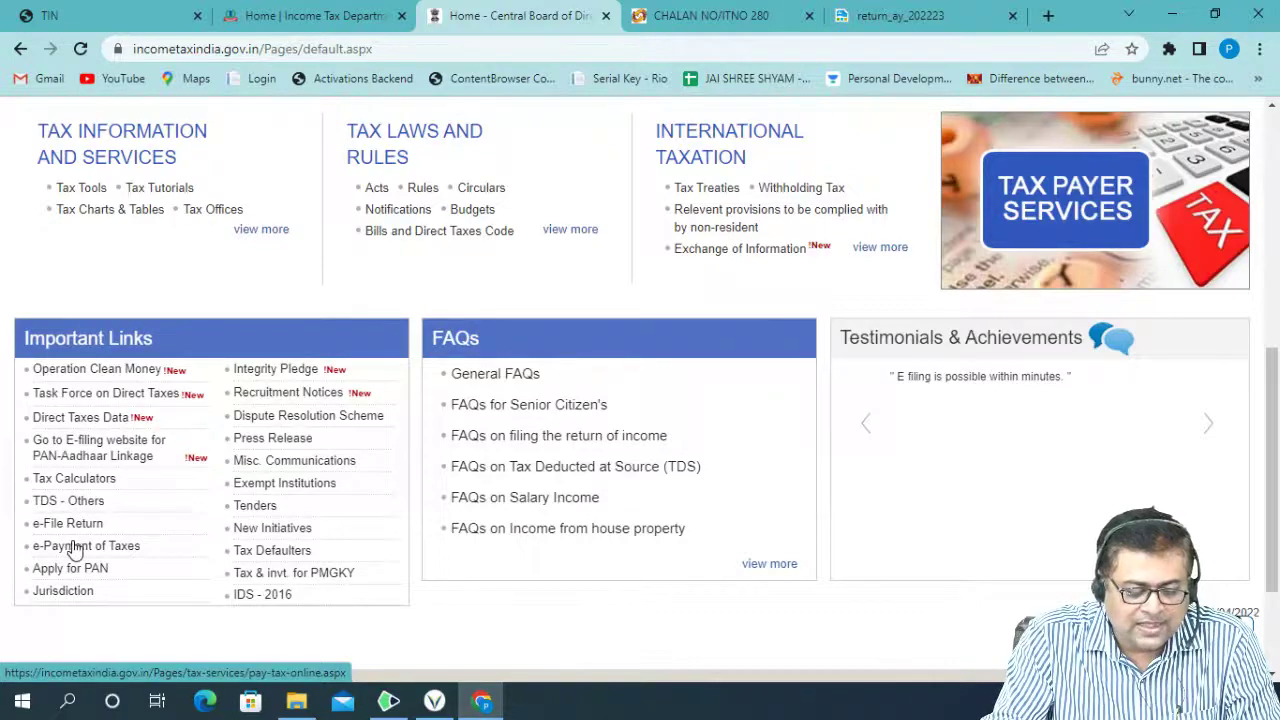
click(75, 547)
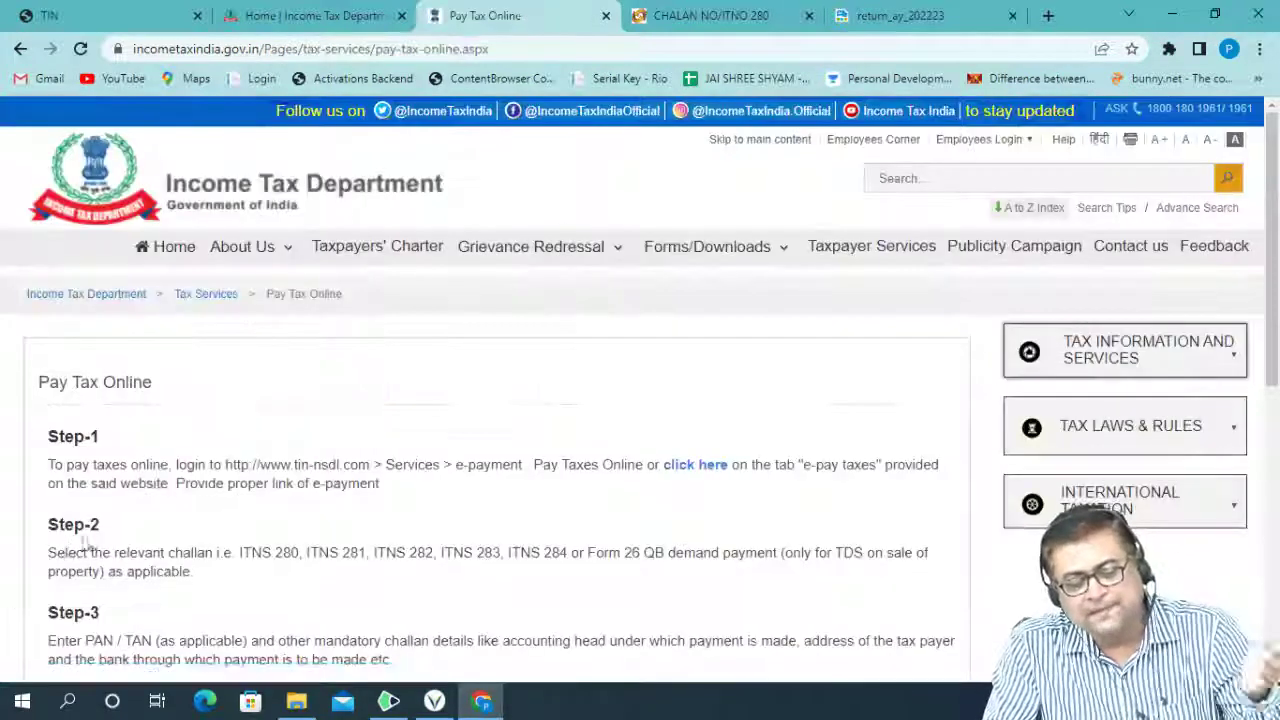
scroll(234, 514, down, 6)
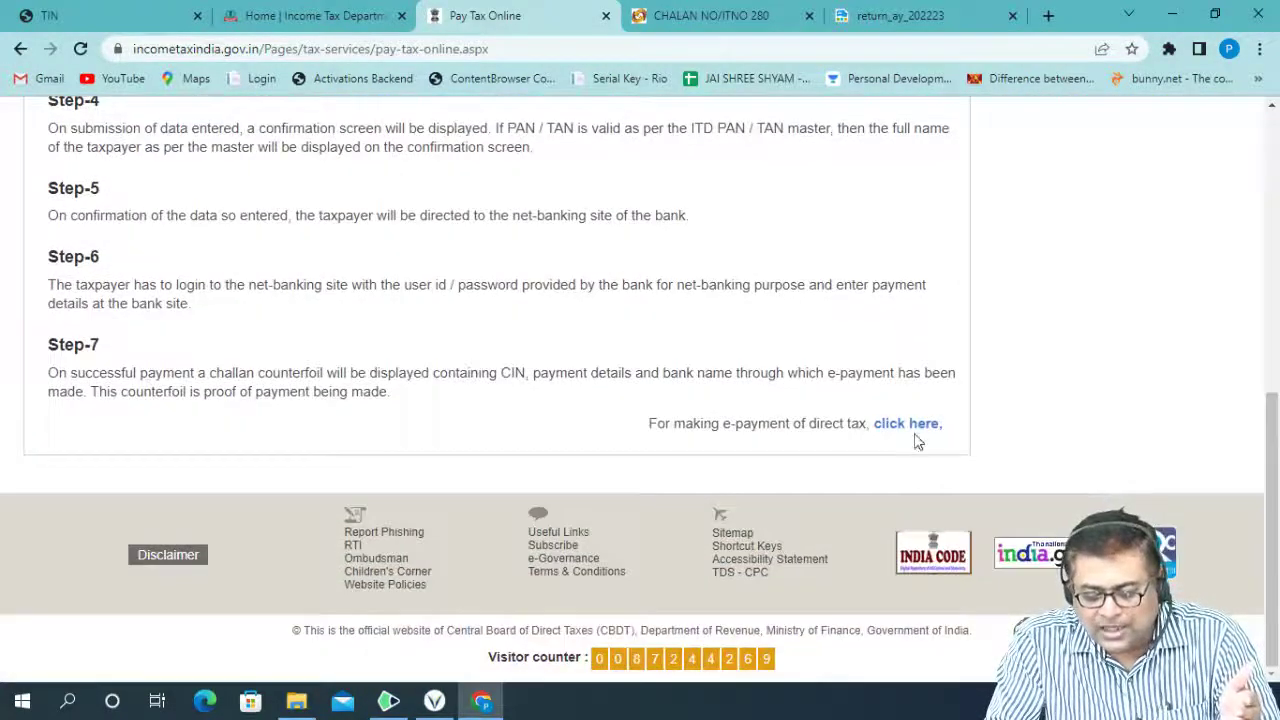
click(910, 426)
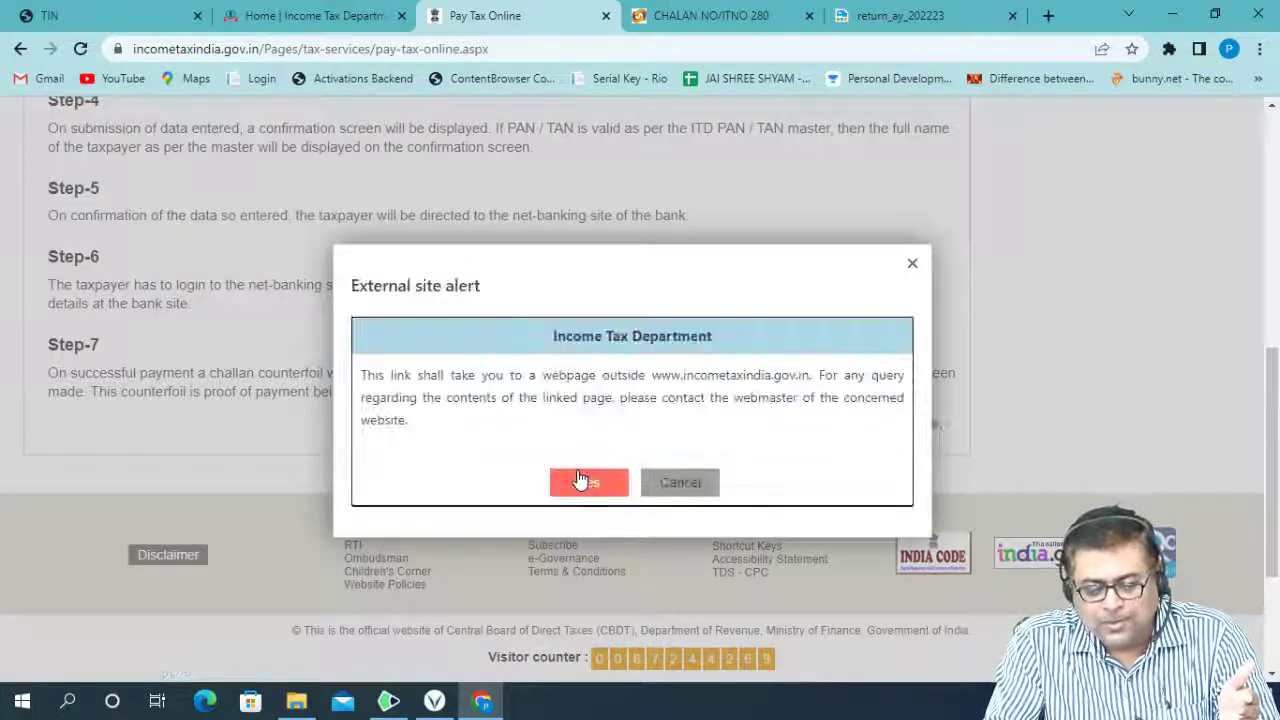
click(580, 481)
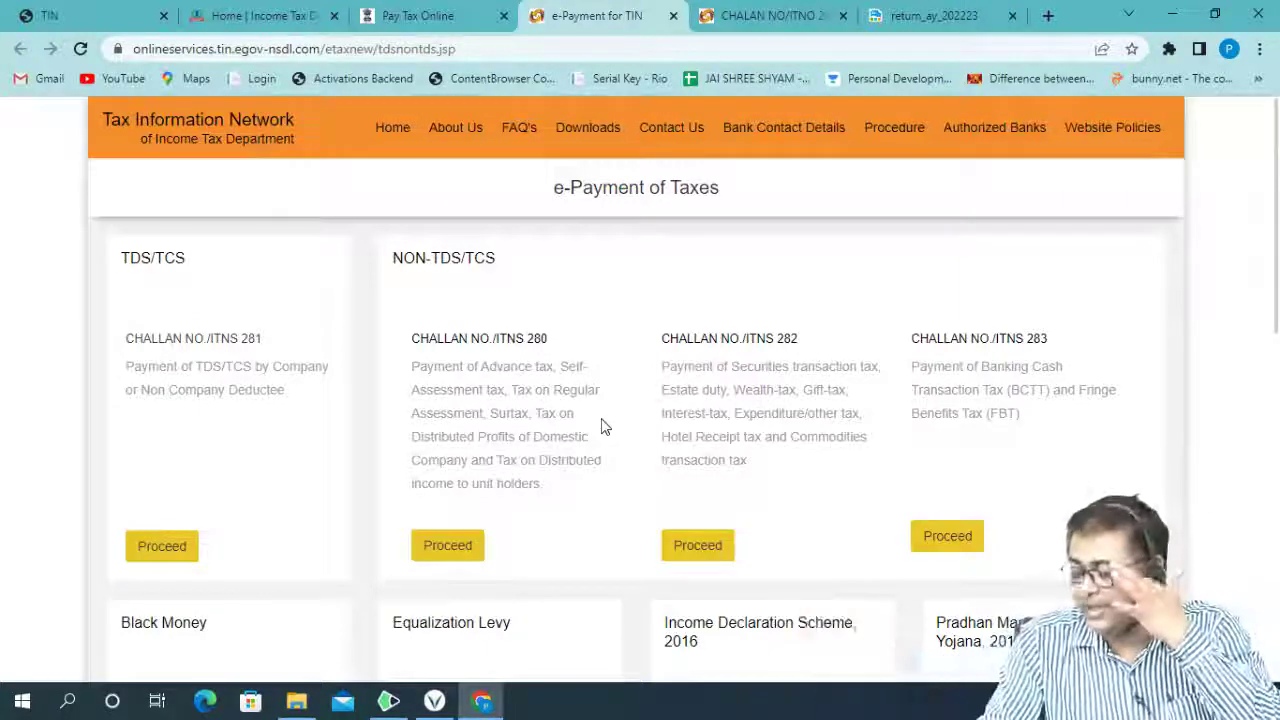
Step: Go from the e-Filing tab back to the whiteboard note listing the three tax websites
click(255, 15)
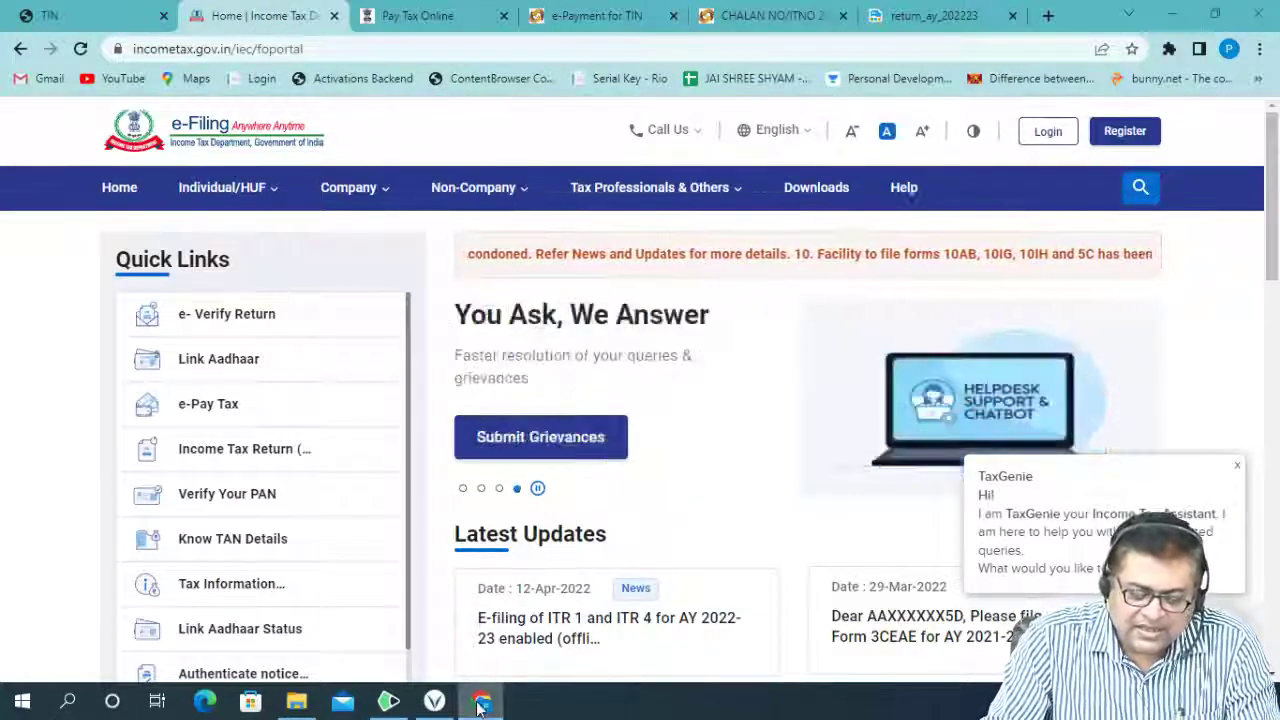
click(389, 700)
scroll(465, 540, down, 3)
scroll(430, 490, down, 2)
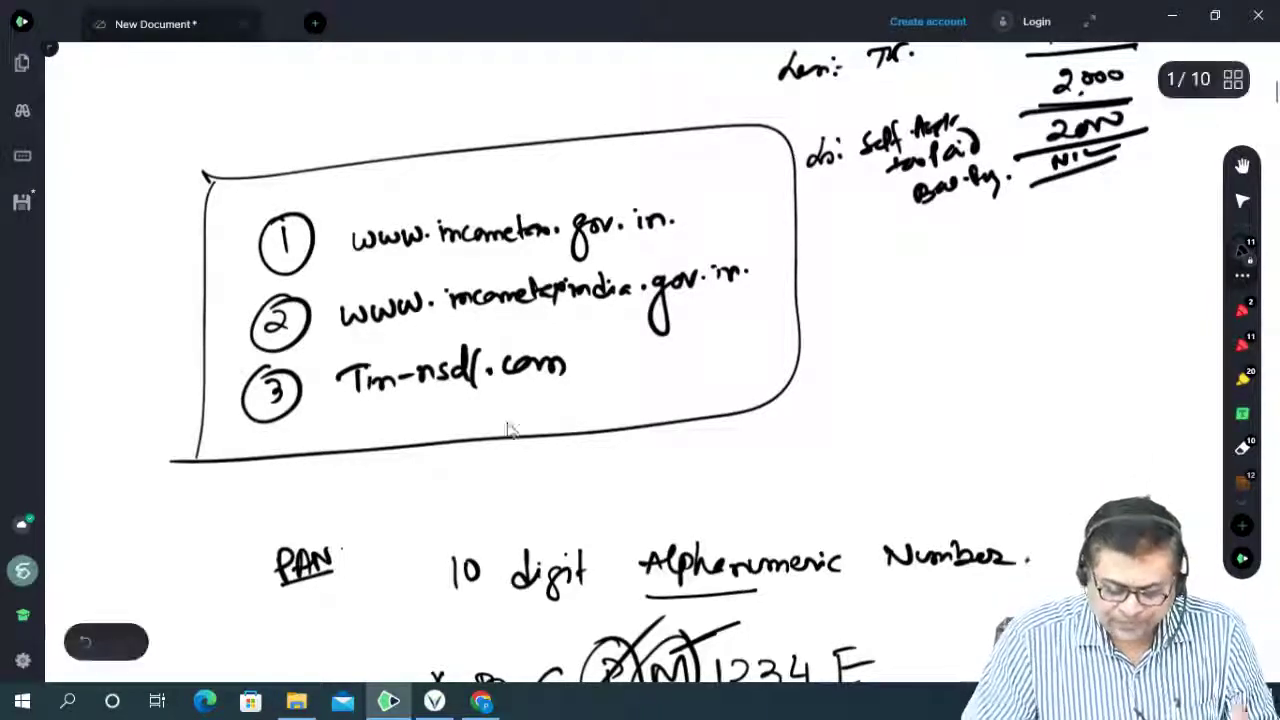
Step: Return to Chrome showing the e-Filing portal home page at incometax.gov.in
click(482, 701)
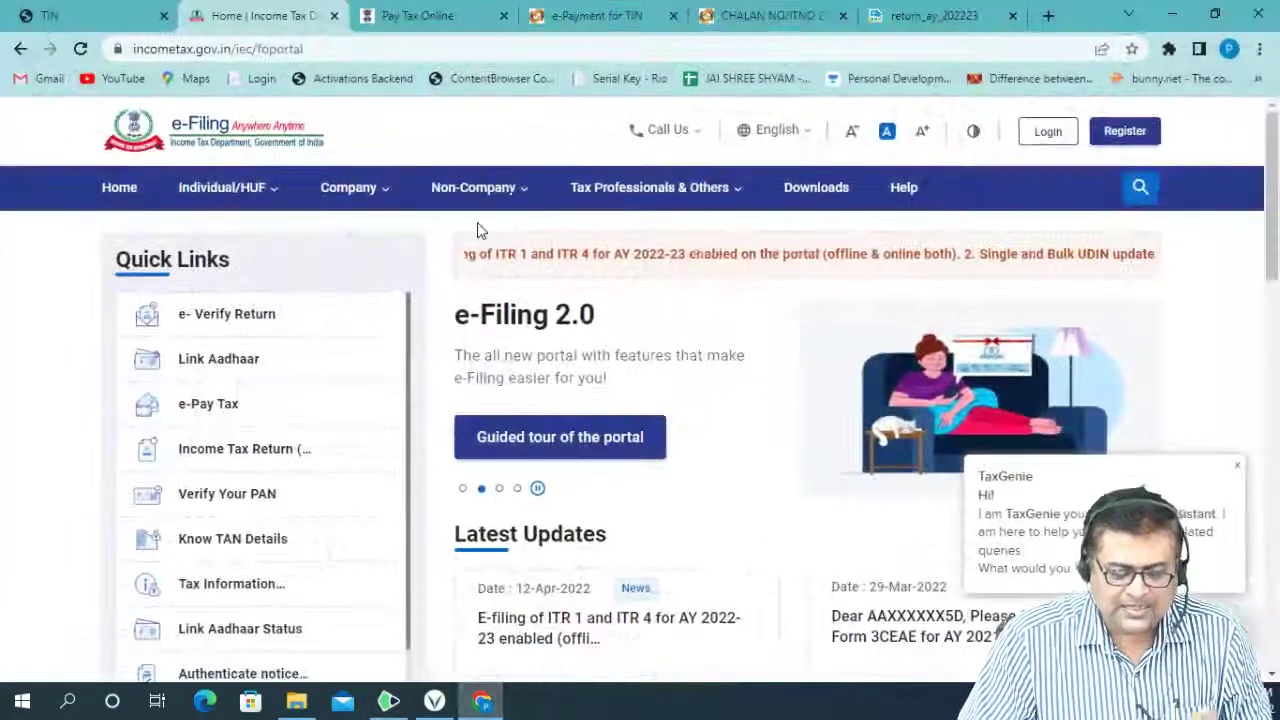
Step: Go back from Pay Tax Online and strip 'Pages/default.aspx' to load bare incometaxindia.gov.in
click(478, 18)
click(590, 16)
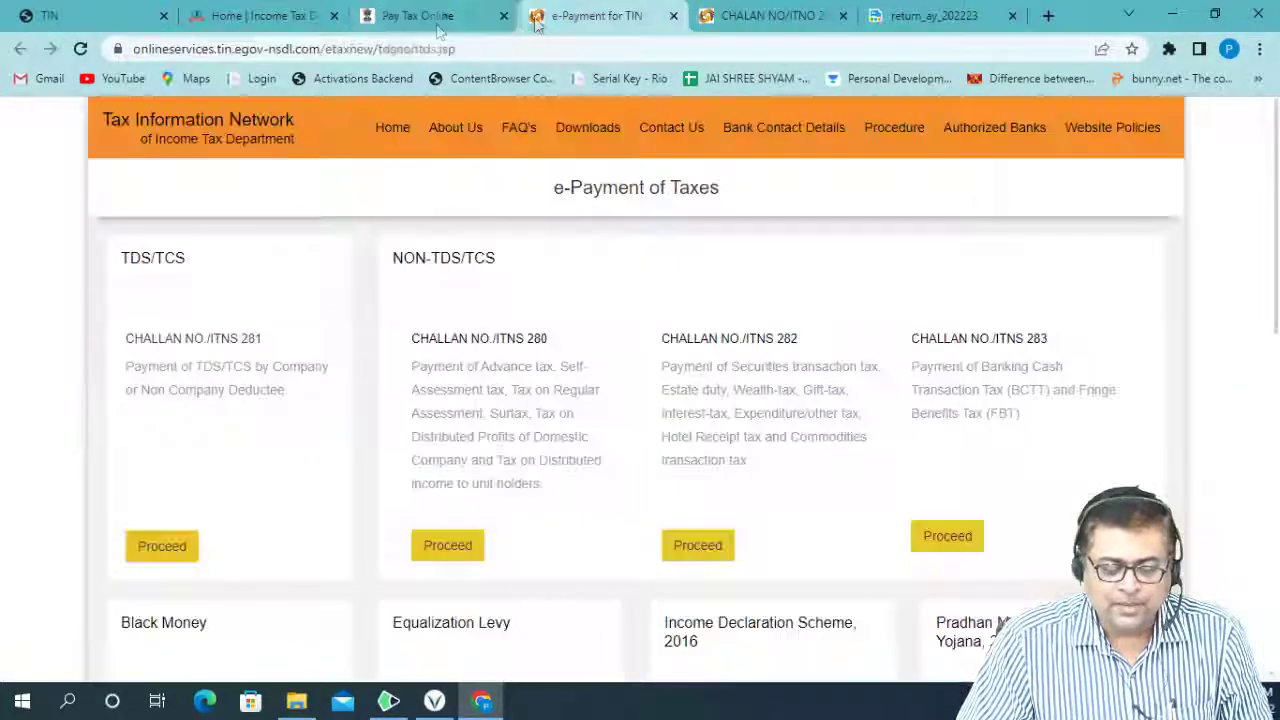
click(418, 16)
click(20, 49)
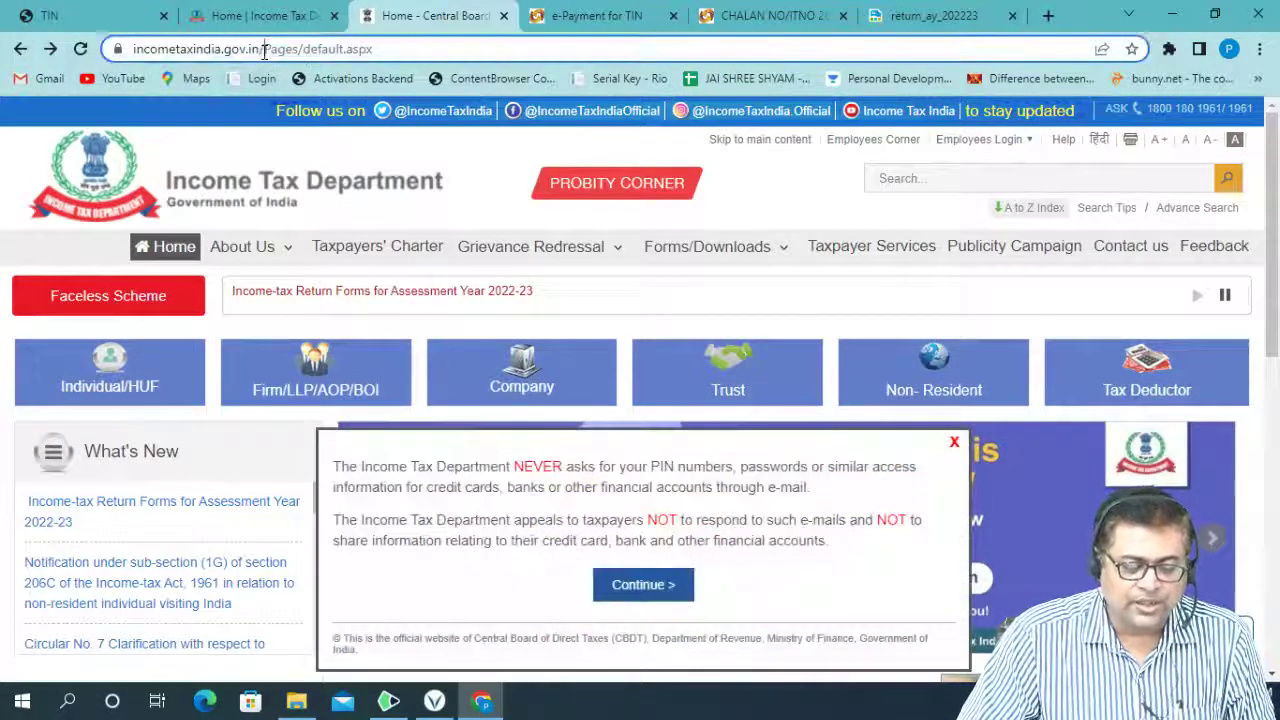
drag(260, 49, 517, 72)
key(BackSpace)
key(Return)
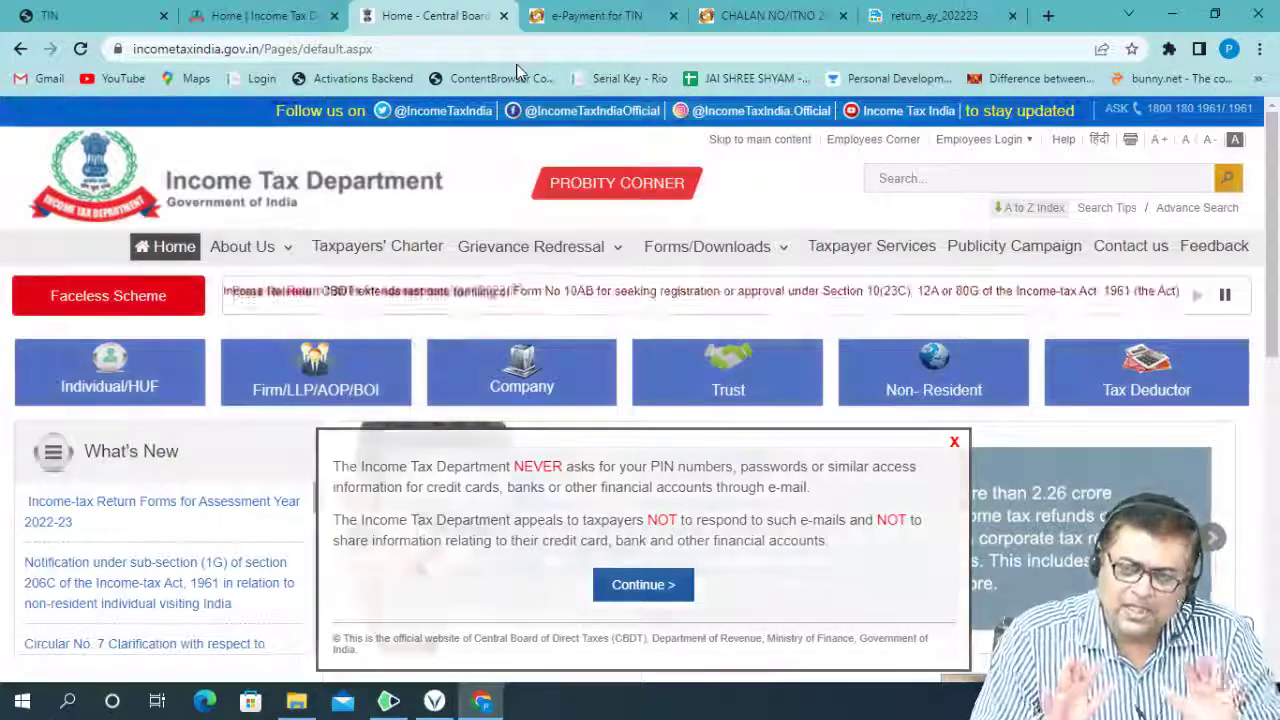
Step: Dismiss the security disclaimer and settle on the Income Tax Department home page tab
key(Escape)
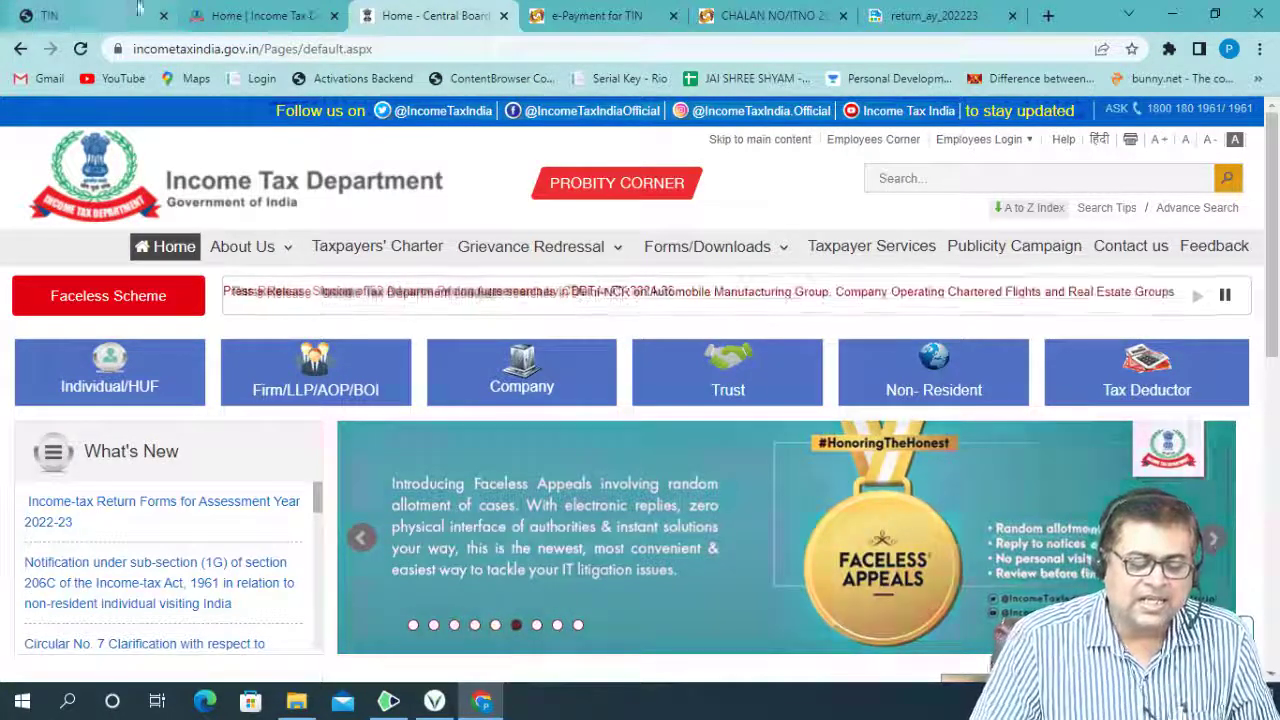
click(255, 15)
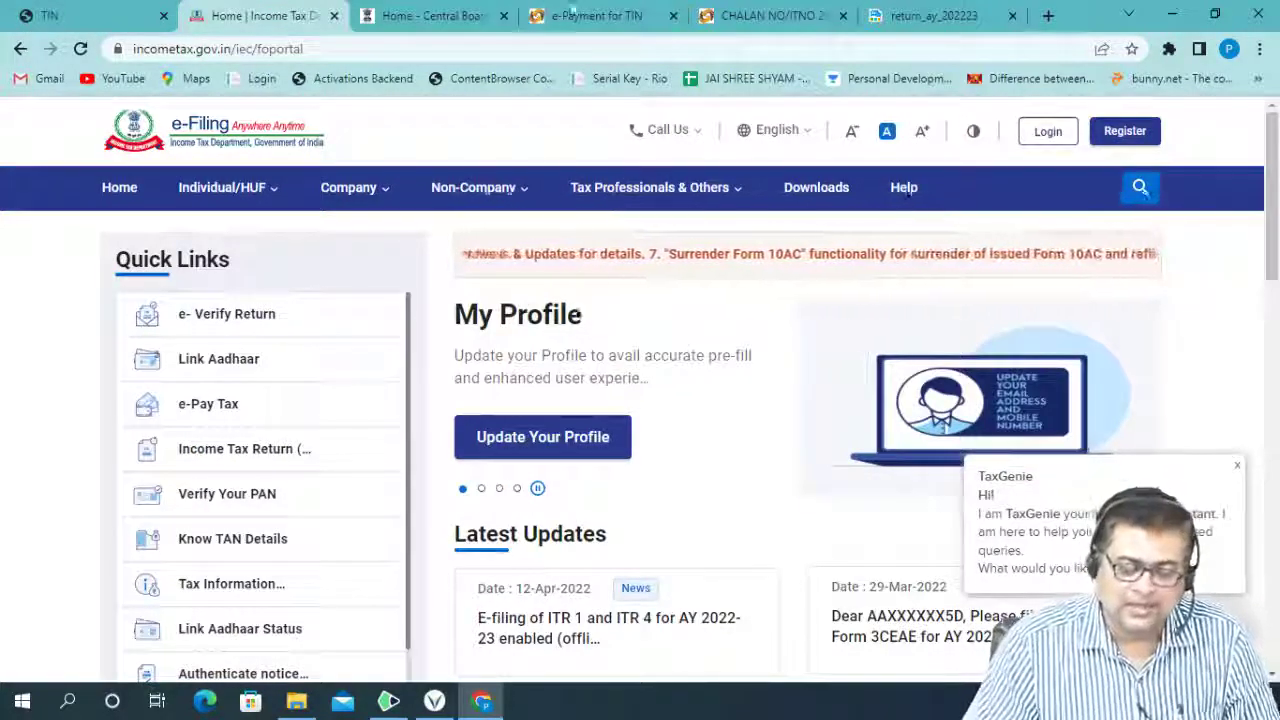
click(590, 15)
click(427, 18)
mouse_move(707, 246)
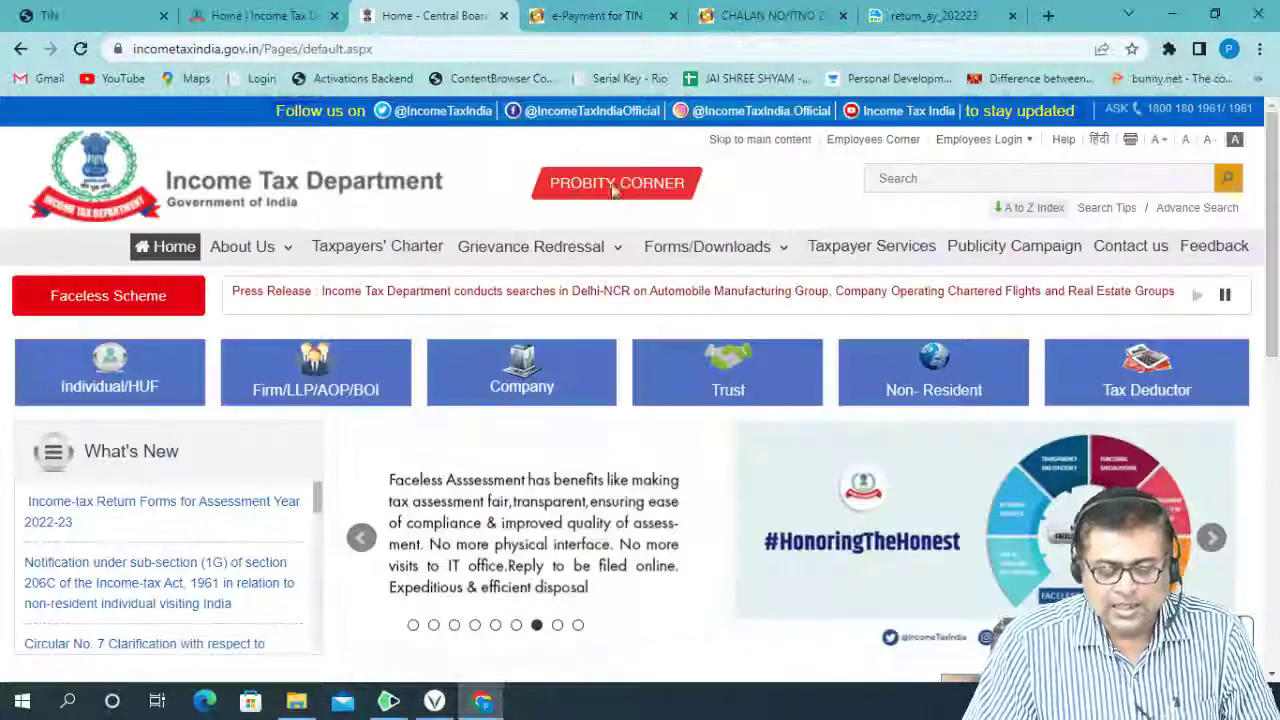